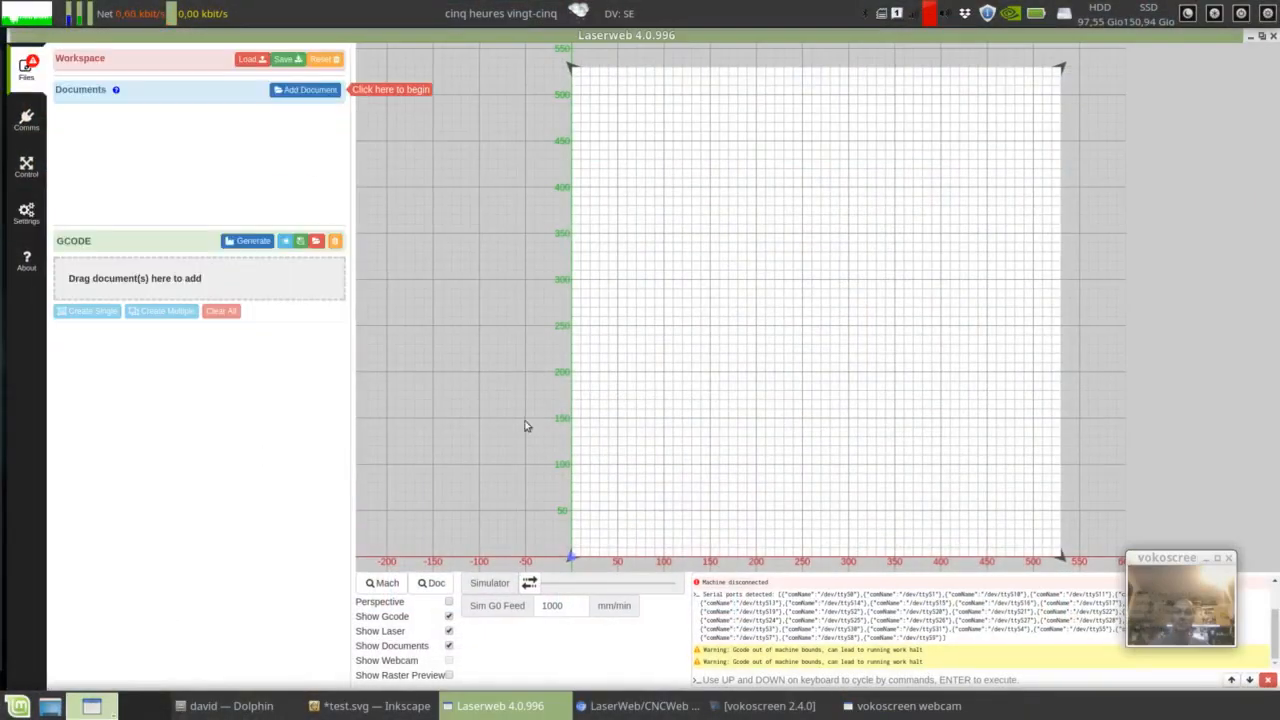
- Switch to test.svg in Inkscape and move the circle over the square's upper edge, at about X 23.4 mm, Y 57.8 mm
{"action": "left_click", "coordinate": [26, 212]}
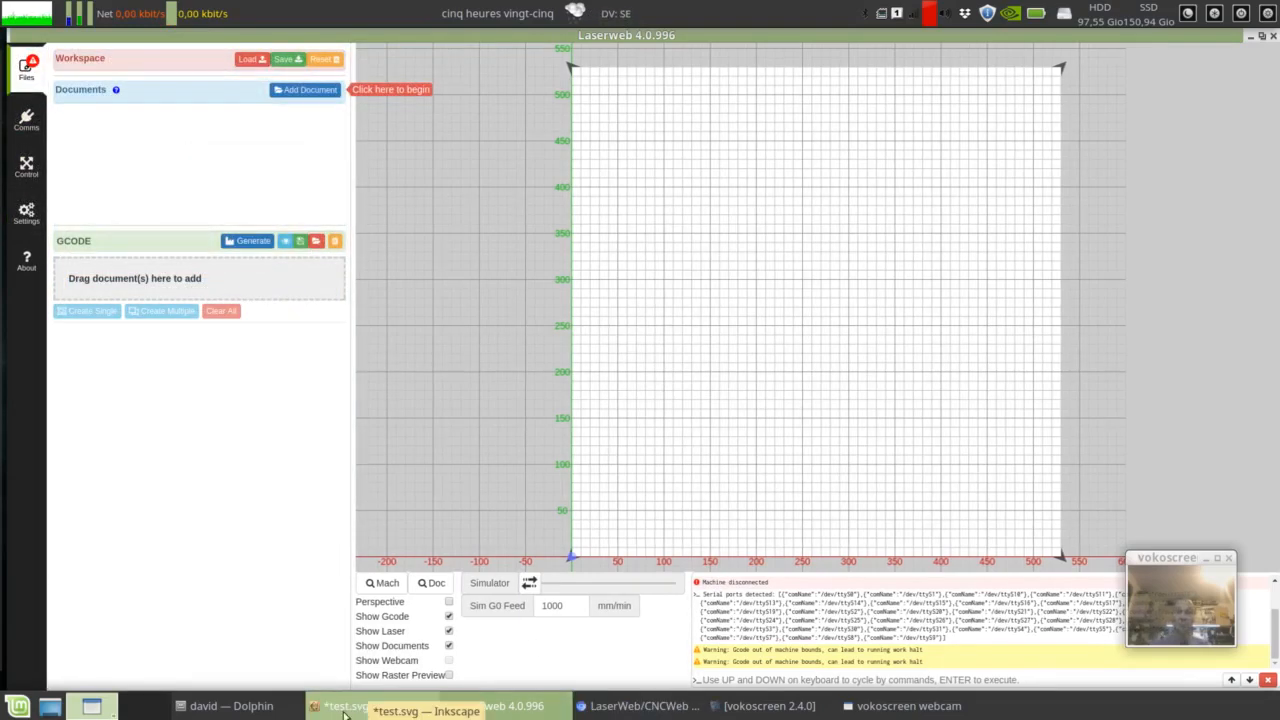
{"action": "left_click", "coordinate": [346, 709]}
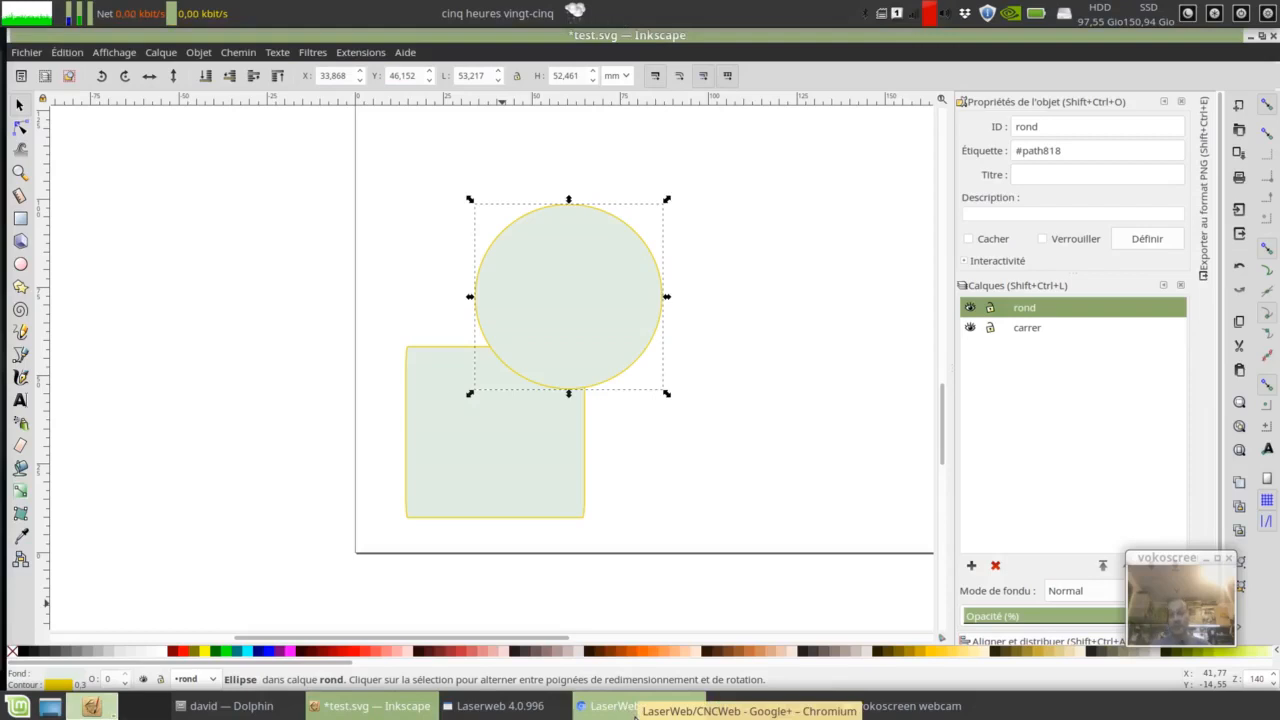
{"action": "left_click_drag", "start_coordinate": [631, 366], "coordinate": [783, 352]}
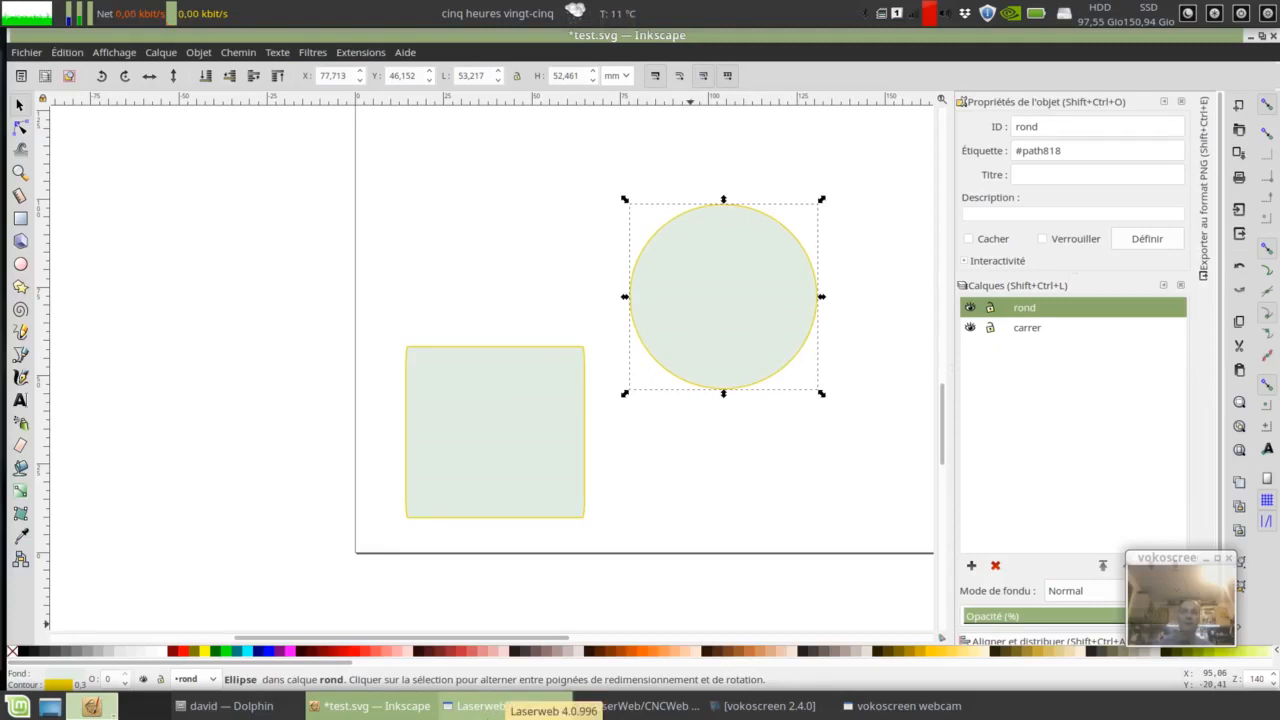
{"action": "left_click", "coordinate": [651, 517]}
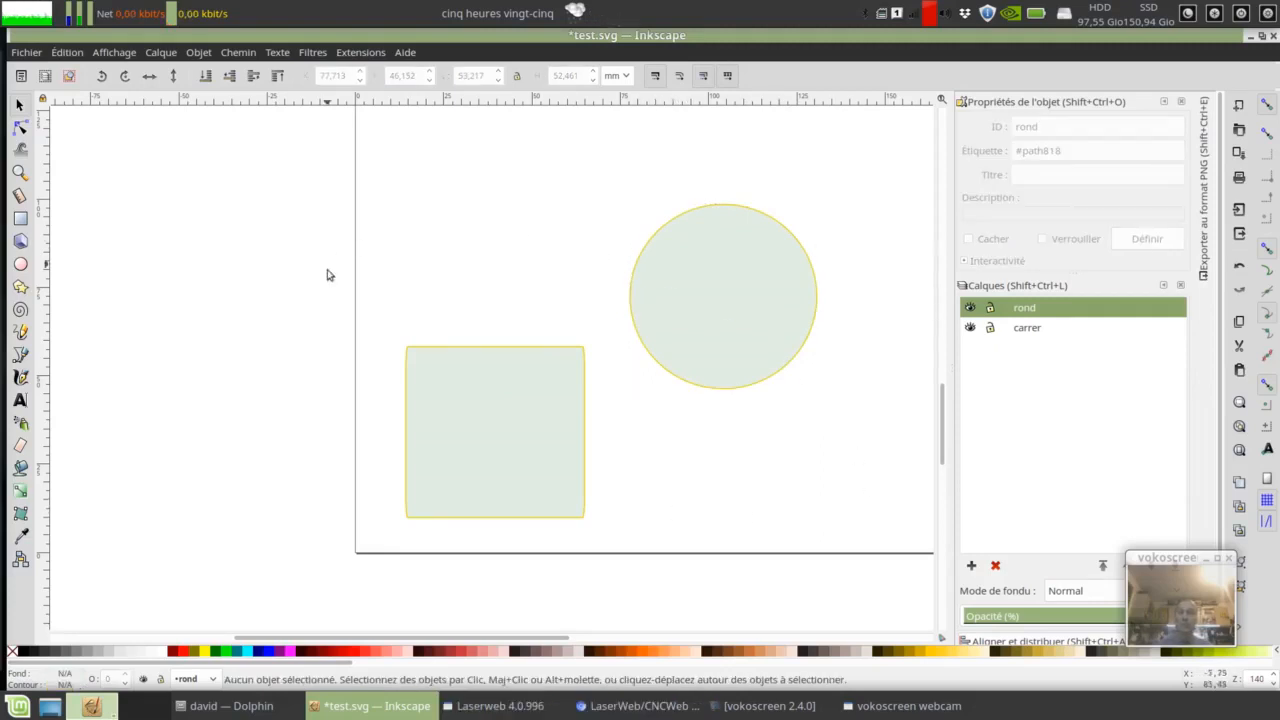
{"action": "middle_click_drag", "start_coordinate": [573, 230], "coordinate": [483, 262]}
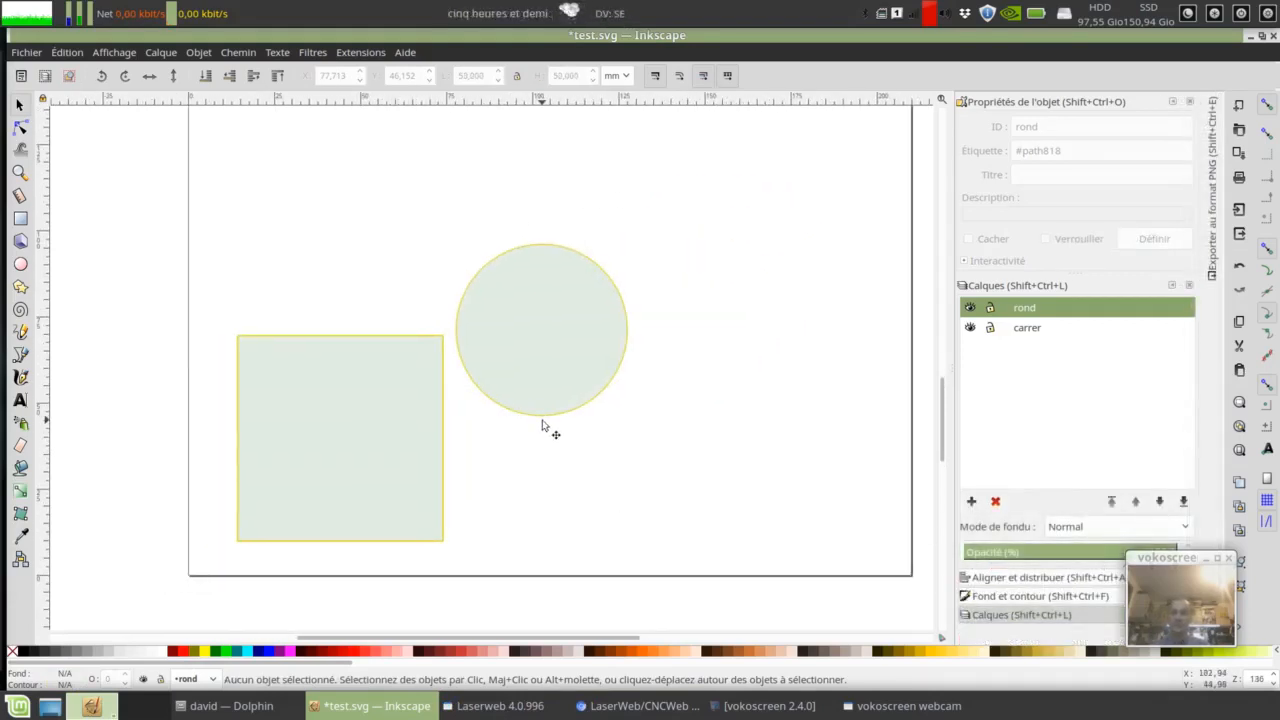
{"action": "left_click_drag", "start_coordinate": [542, 425], "coordinate": [358, 372]}
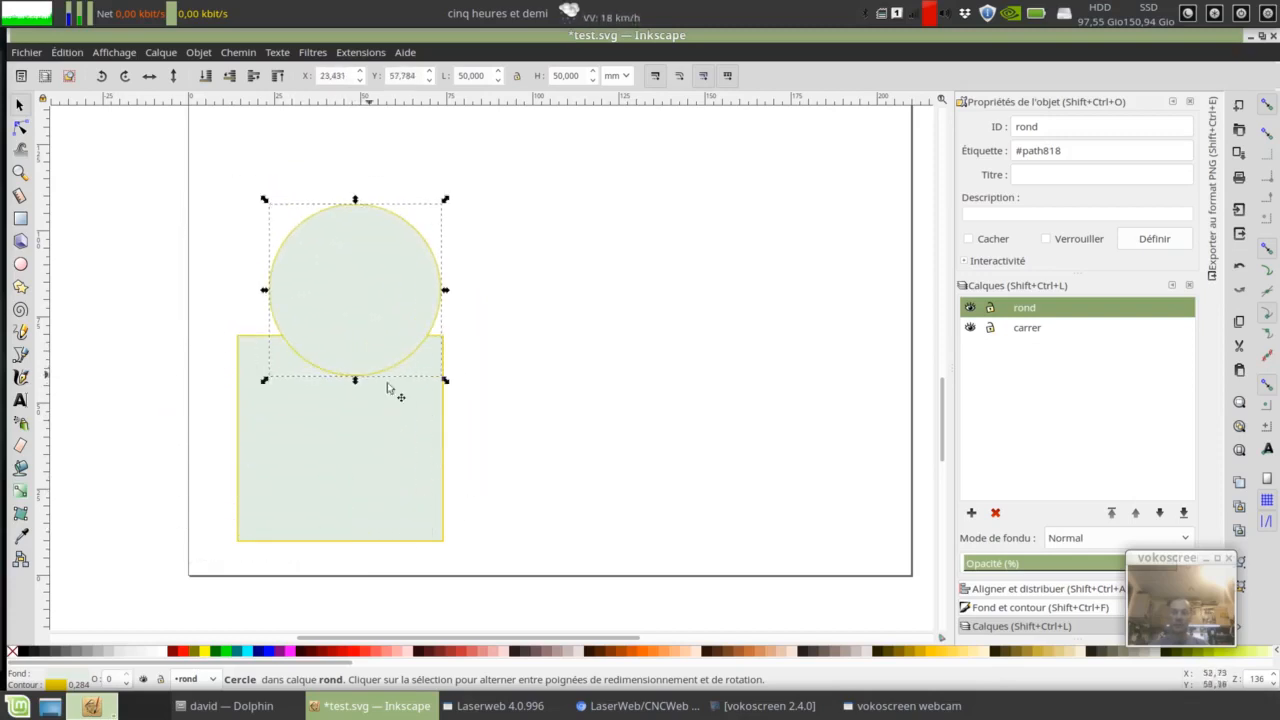
- Select the circle and the square in turn to check each shape's ID and layer
{"action": "left_click", "coordinate": [1027, 331]}
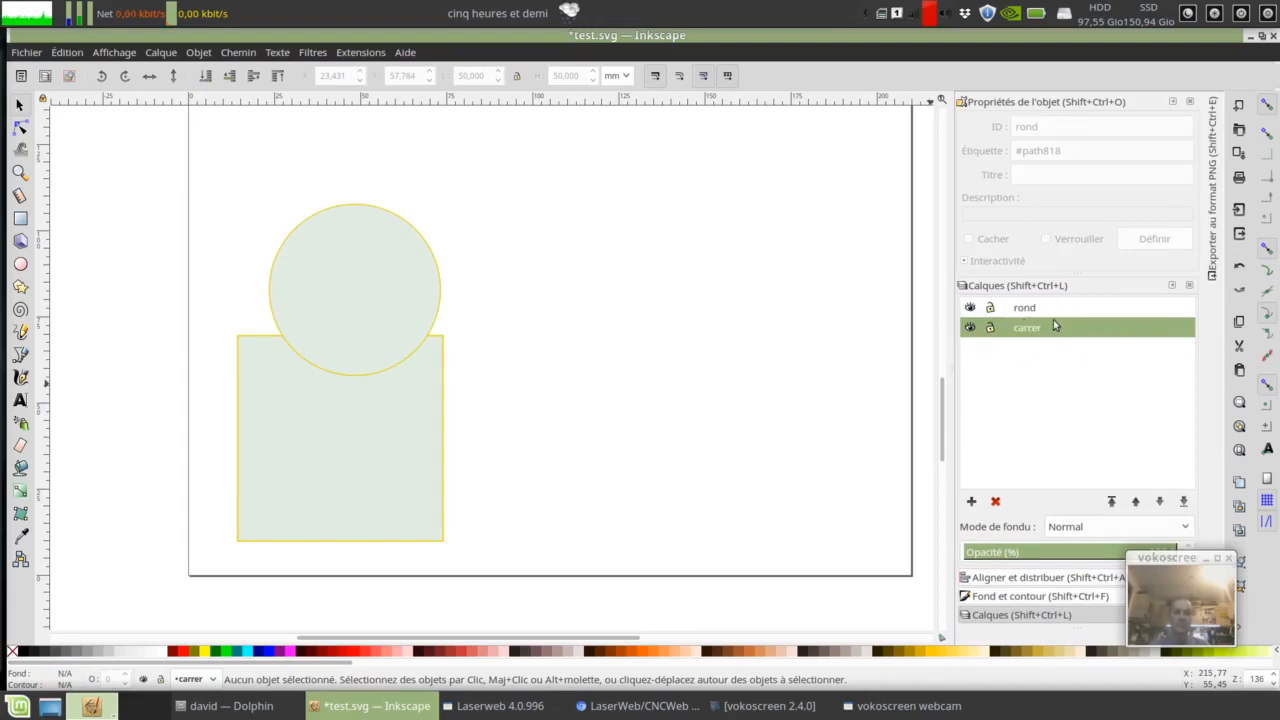
{"action": "left_click", "coordinate": [437, 266]}
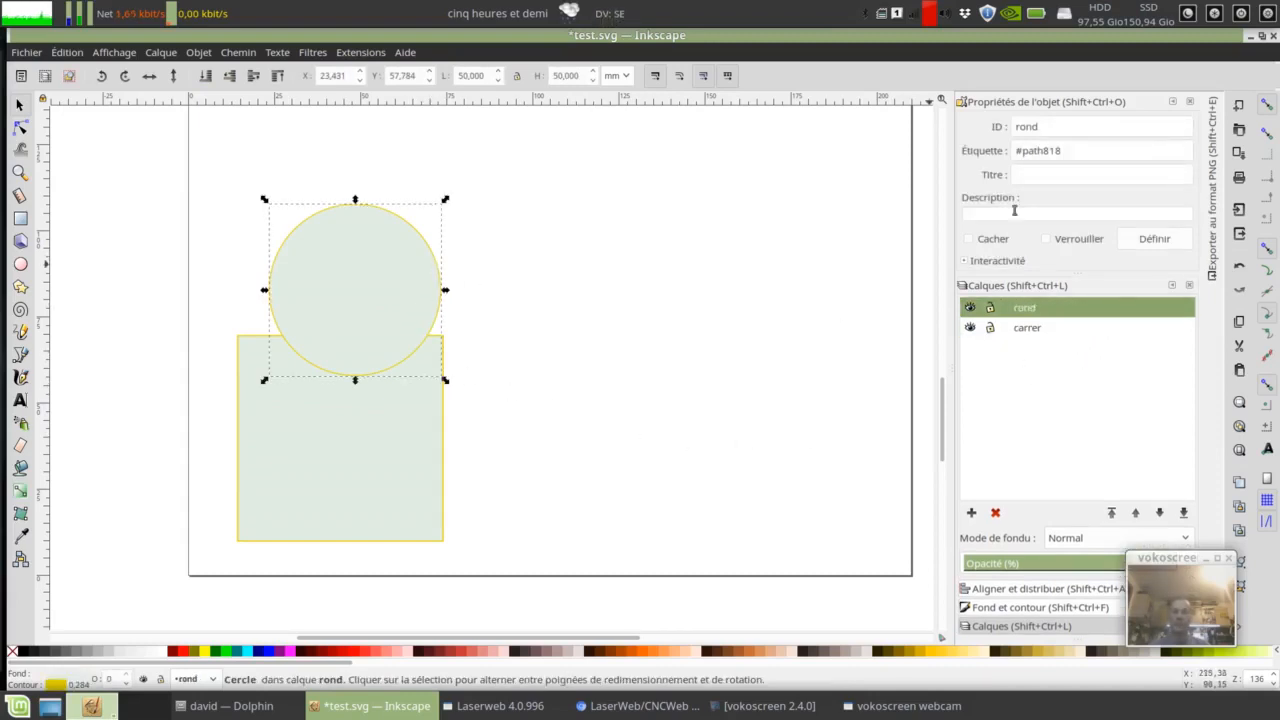
{"action": "left_click", "coordinate": [444, 480]}
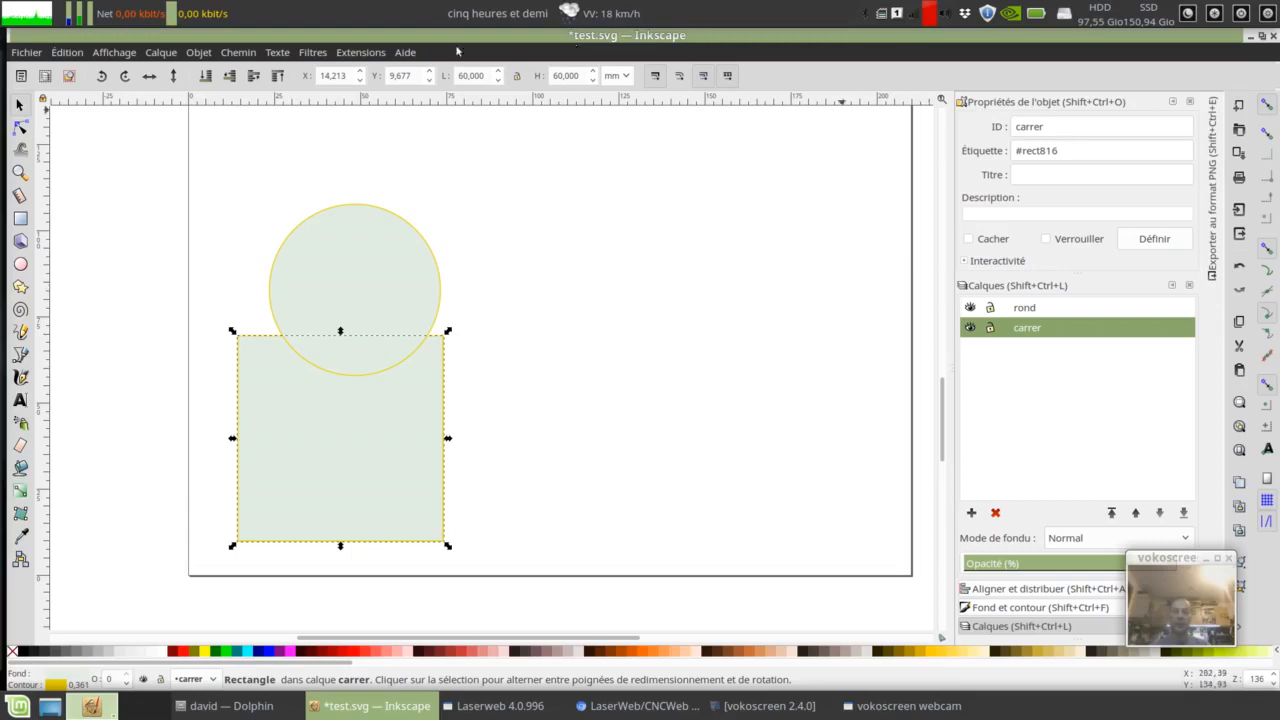
{"action": "left_click", "coordinate": [252, 156]}
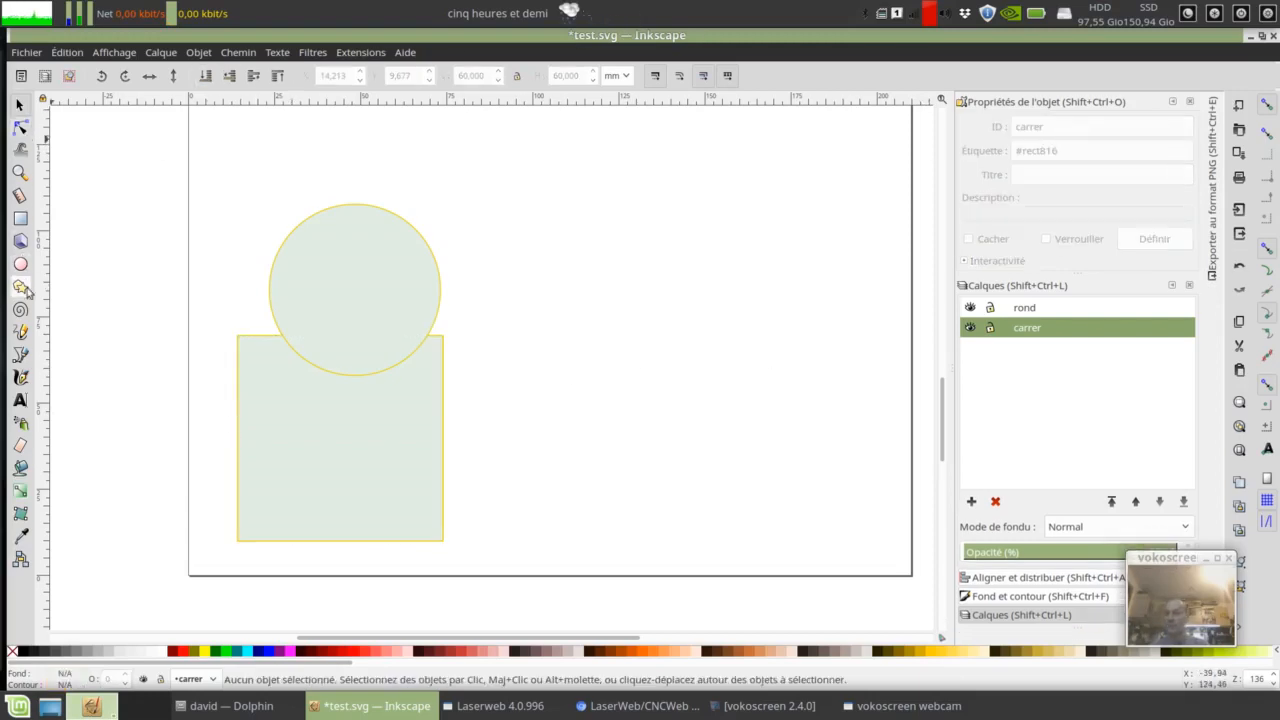
- Draw a closed C-shaped B-spline curve about 48 mm wide and 66 mm high beside the square on the carrer layer
{"action": "left_click", "coordinate": [20, 354]}
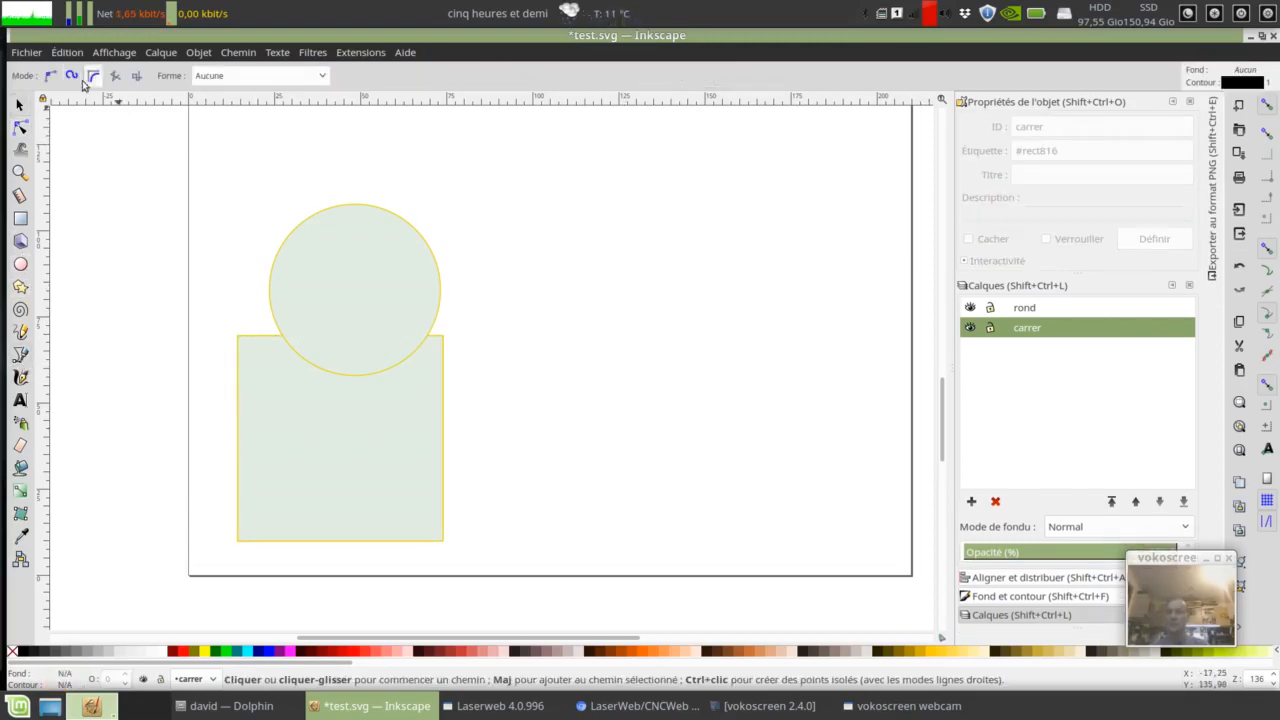
{"action": "left_click", "coordinate": [543, 286]}
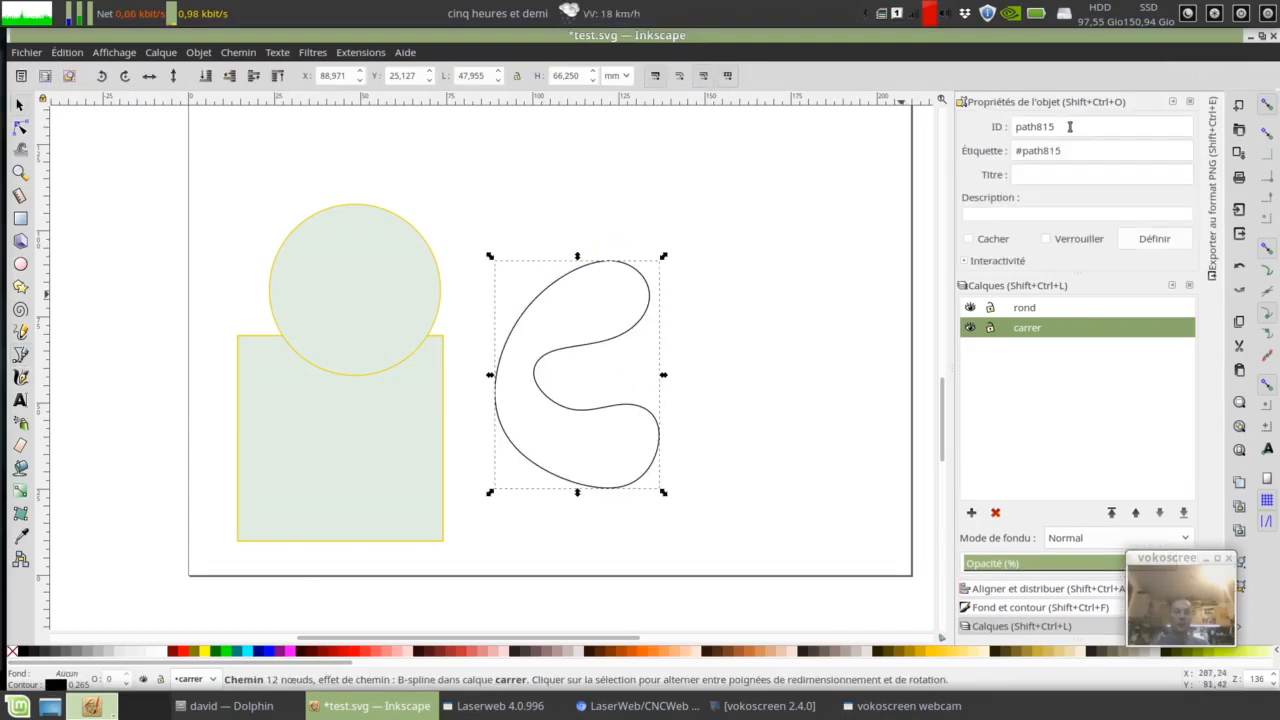
{"action": "double_click", "coordinate": [1069, 126]}
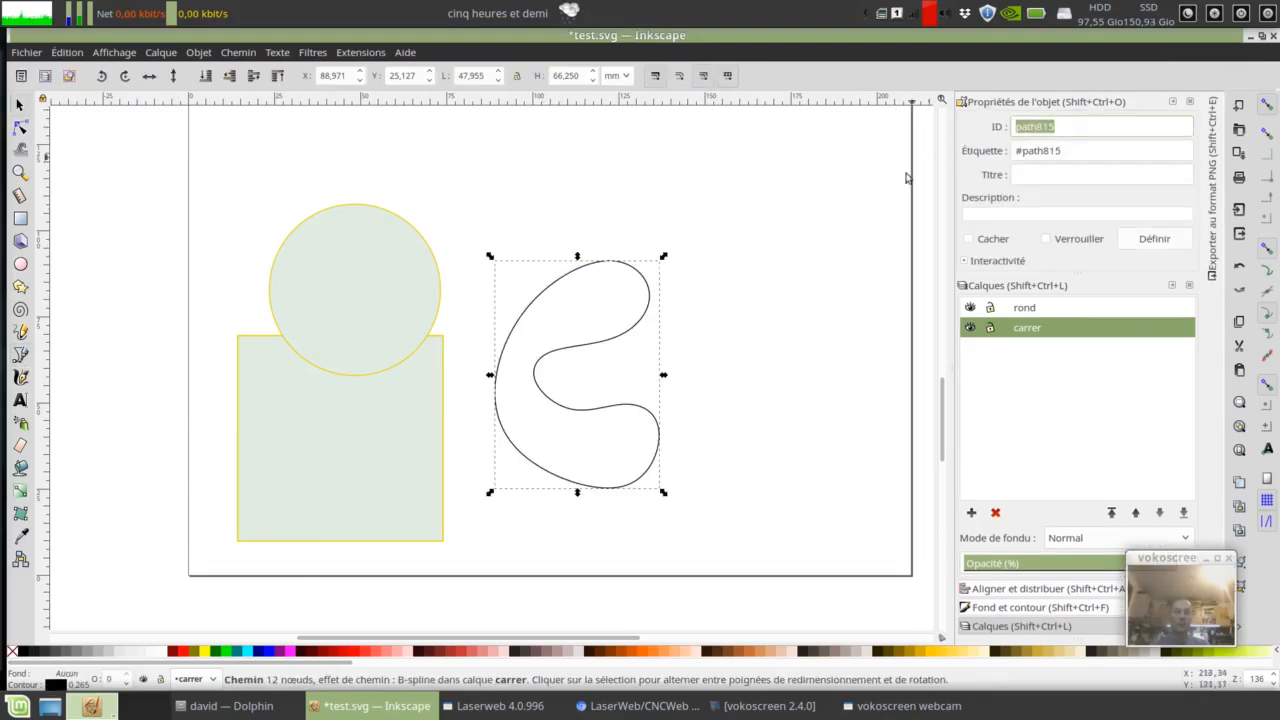
{"action": "left_click", "coordinate": [783, 402]}
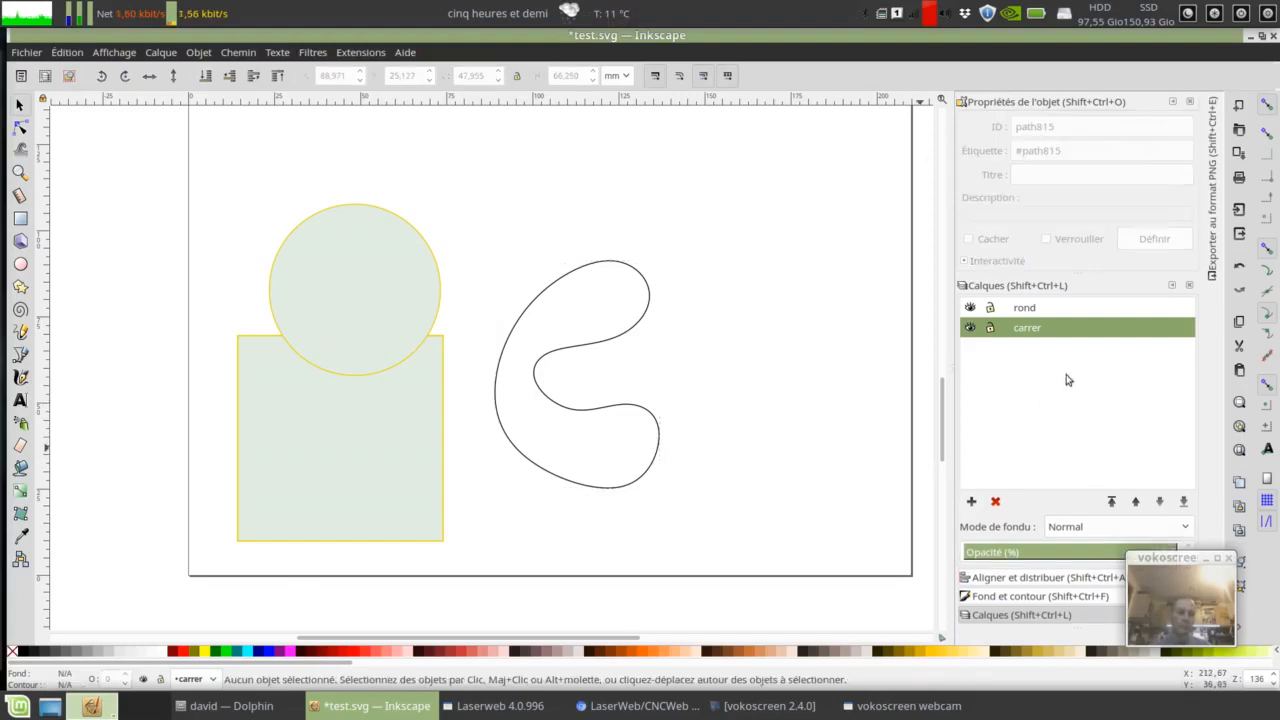
- Keep carrer as the active layer and move the C-shaped curve diagonally down, closer to the square
{"action": "left_click", "coordinate": [1050, 310]}
{"action": "left_click", "coordinate": [1150, 328]}
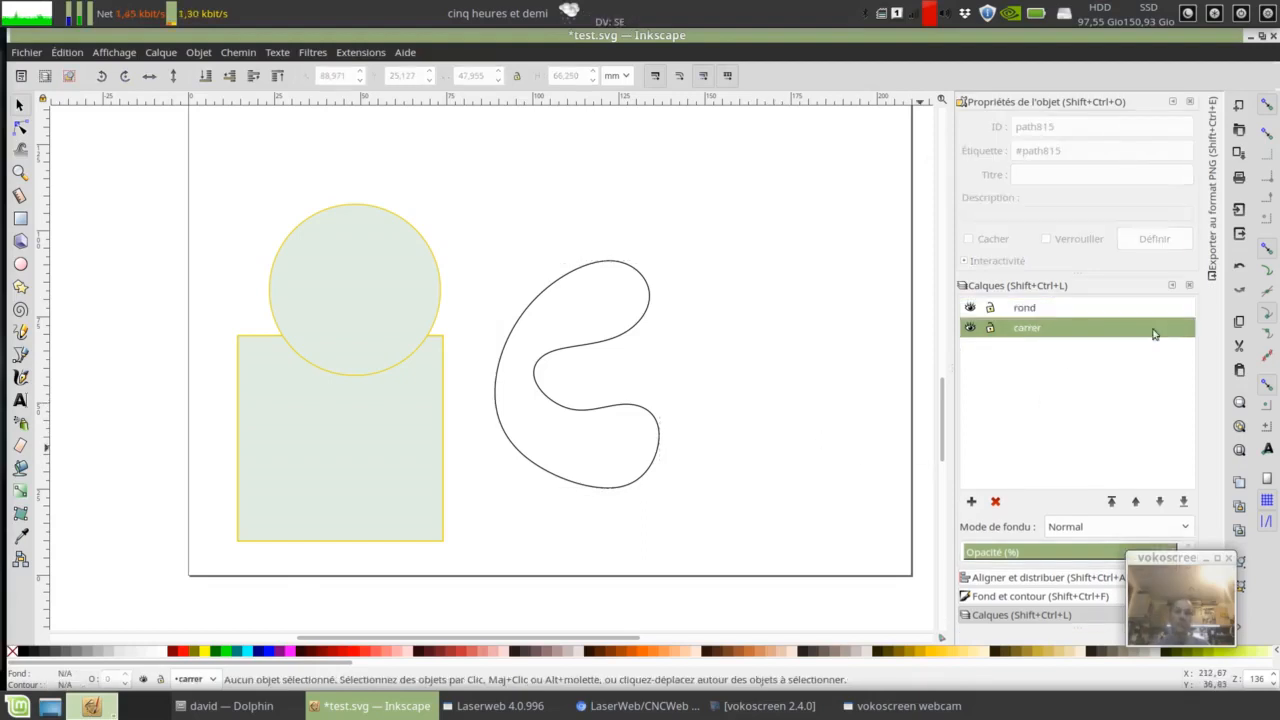
{"action": "left_click_drag", "start_coordinate": [555, 362], "coordinate": [520, 399]}
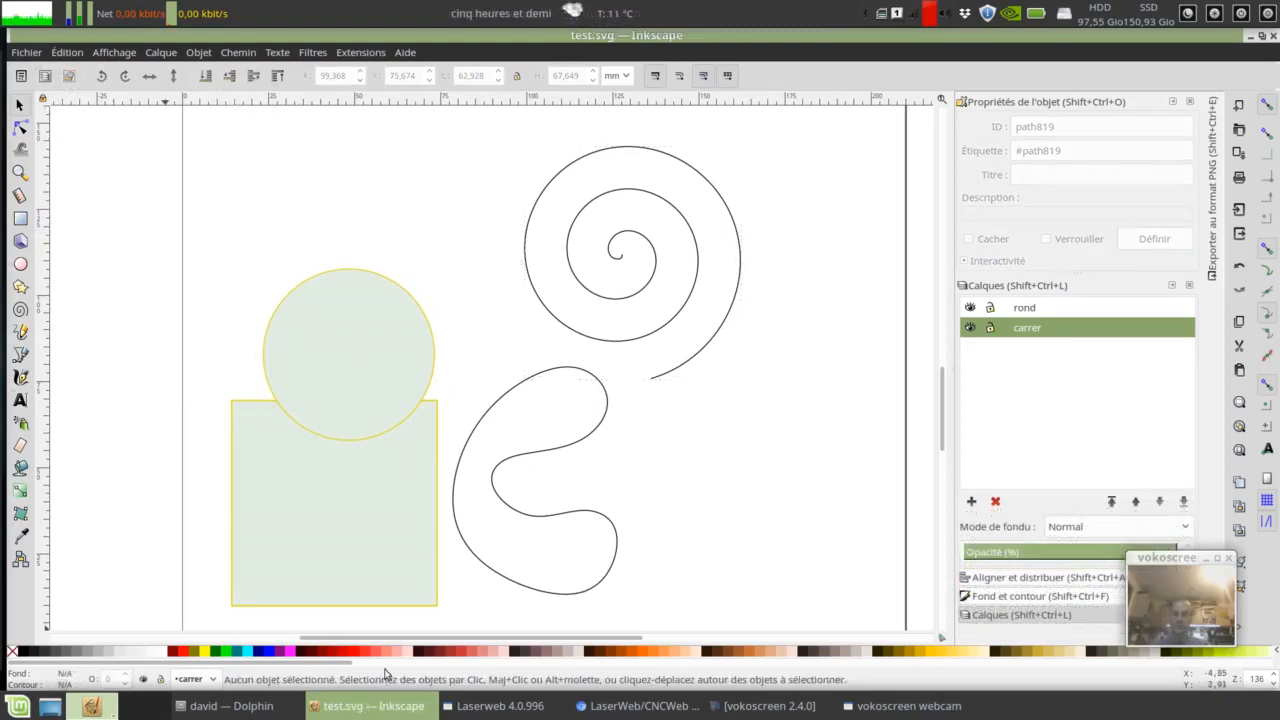
- Switch to LaserWeb and add test.svg from the home folder as a document
{"action": "left_click", "coordinate": [523, 713]}
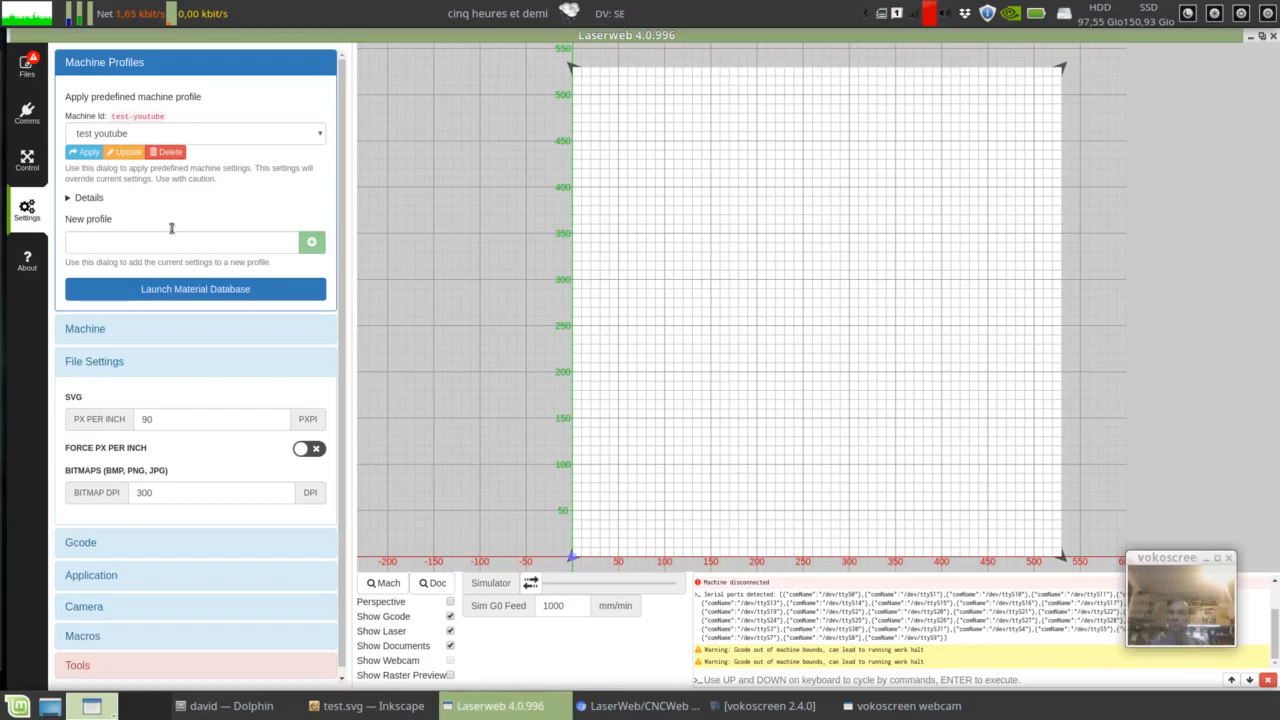
{"action": "left_click", "coordinate": [27, 68]}
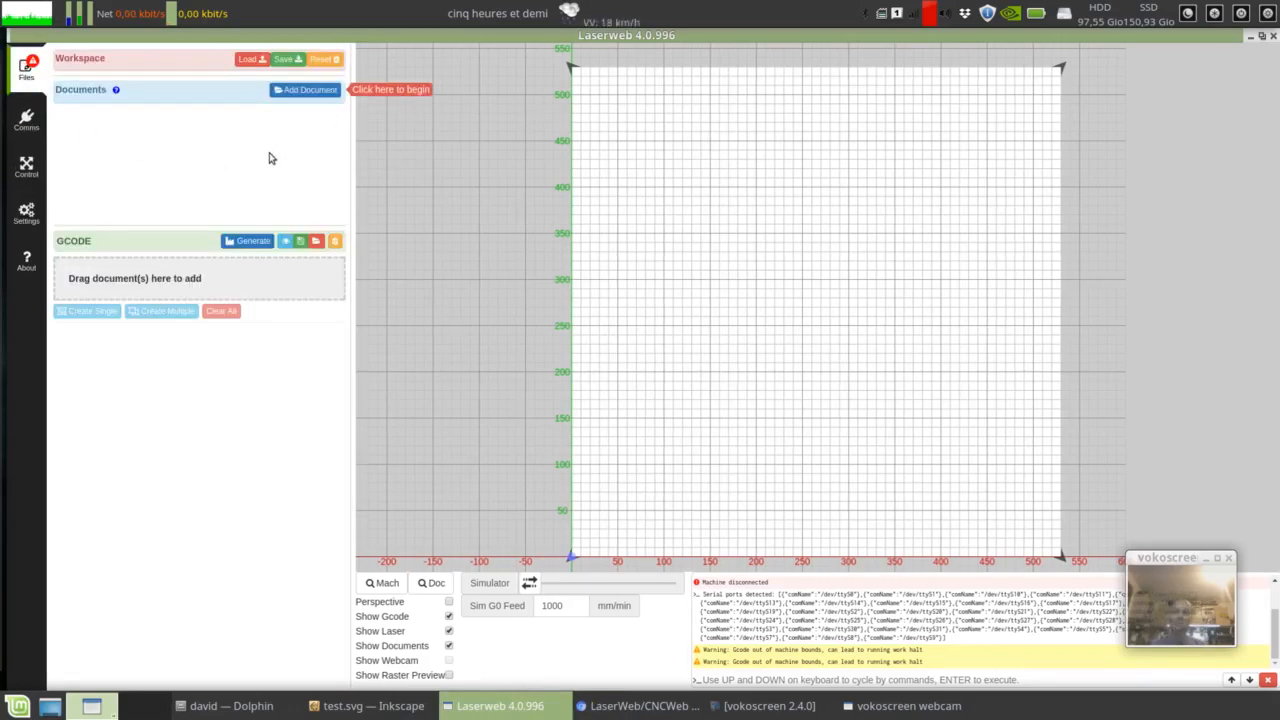
{"action": "left_click", "coordinate": [300, 91]}
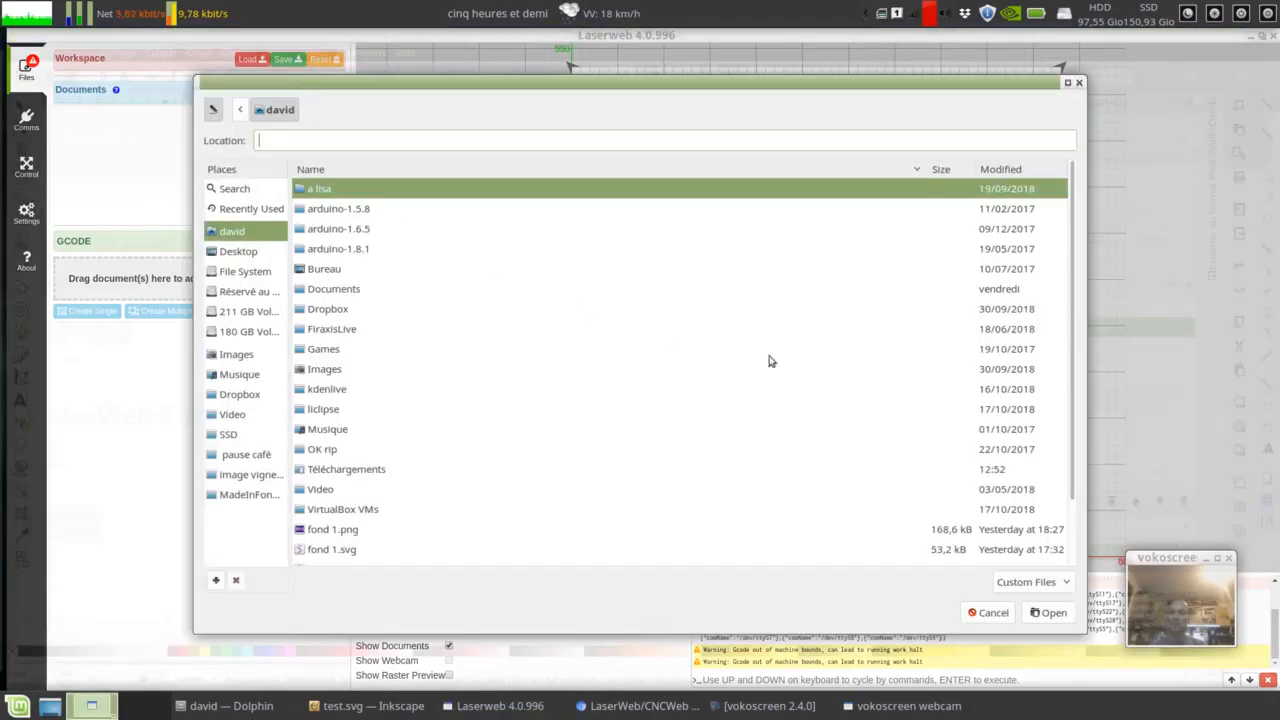
{"action": "scroll", "coordinate": [475, 434], "scroll_direction": "down", "scroll_amount": 2}
{"action": "left_click", "coordinate": [325, 557]}
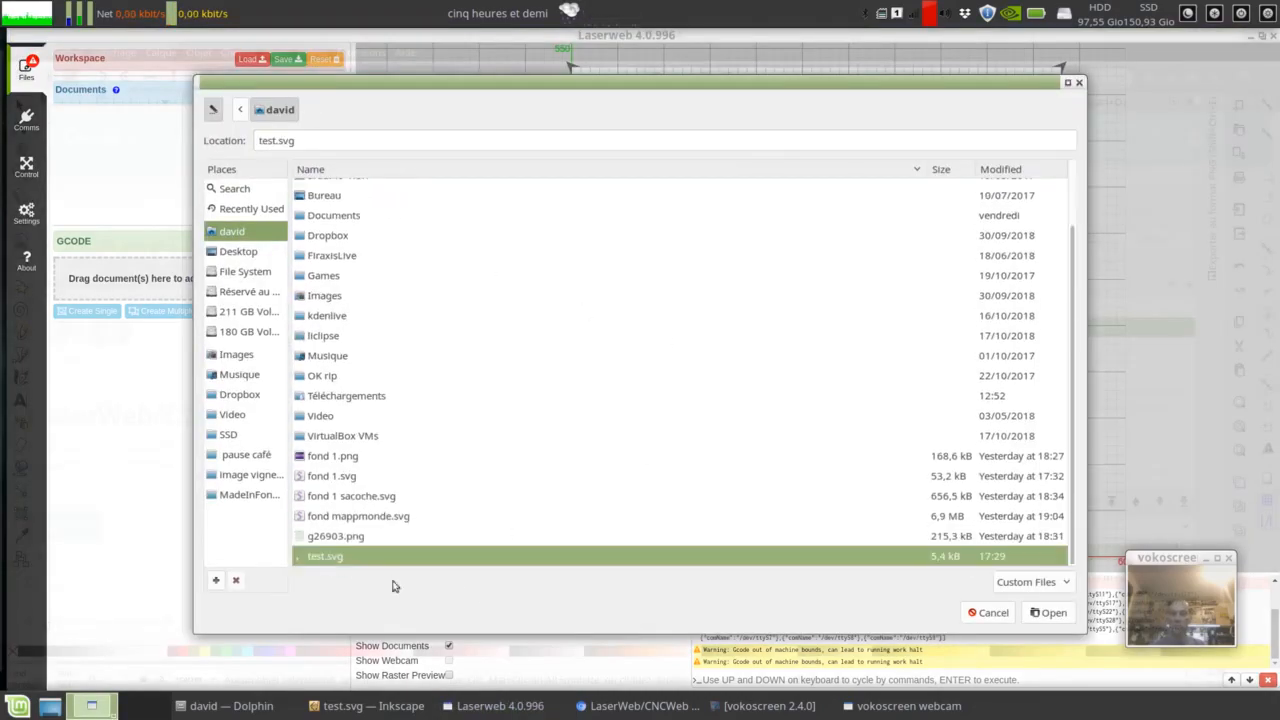
{"action": "left_click", "coordinate": [1045, 613]}
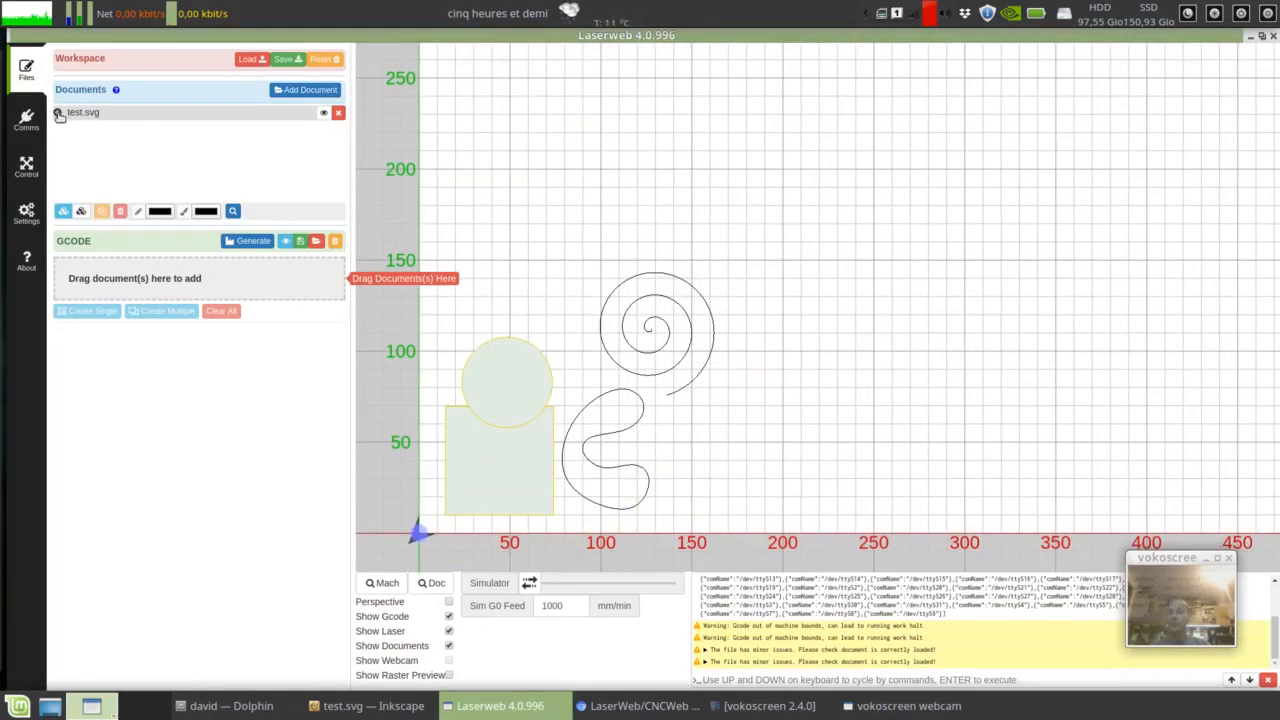
- Expand test.svg and its layer1 in the document tree, comparing the layer names with the drawing in Inkscape
{"action": "left_click", "coordinate": [58, 113]}
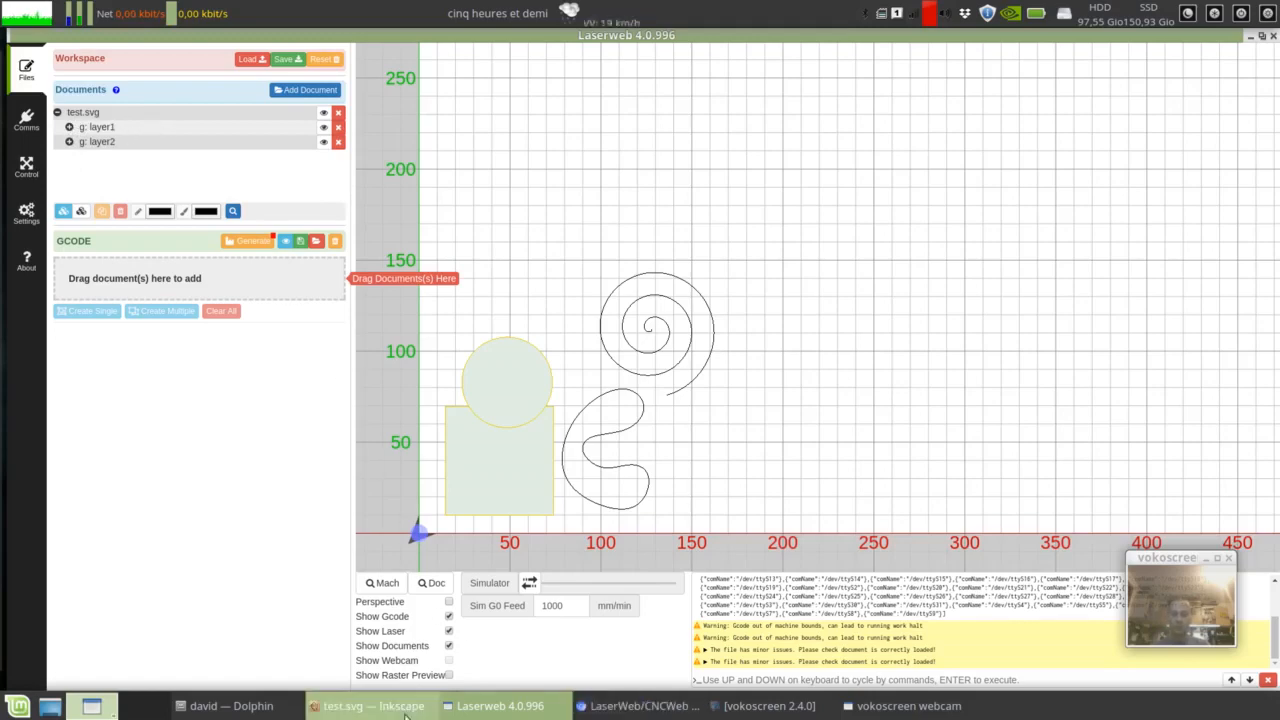
{"action": "left_click", "coordinate": [370, 706]}
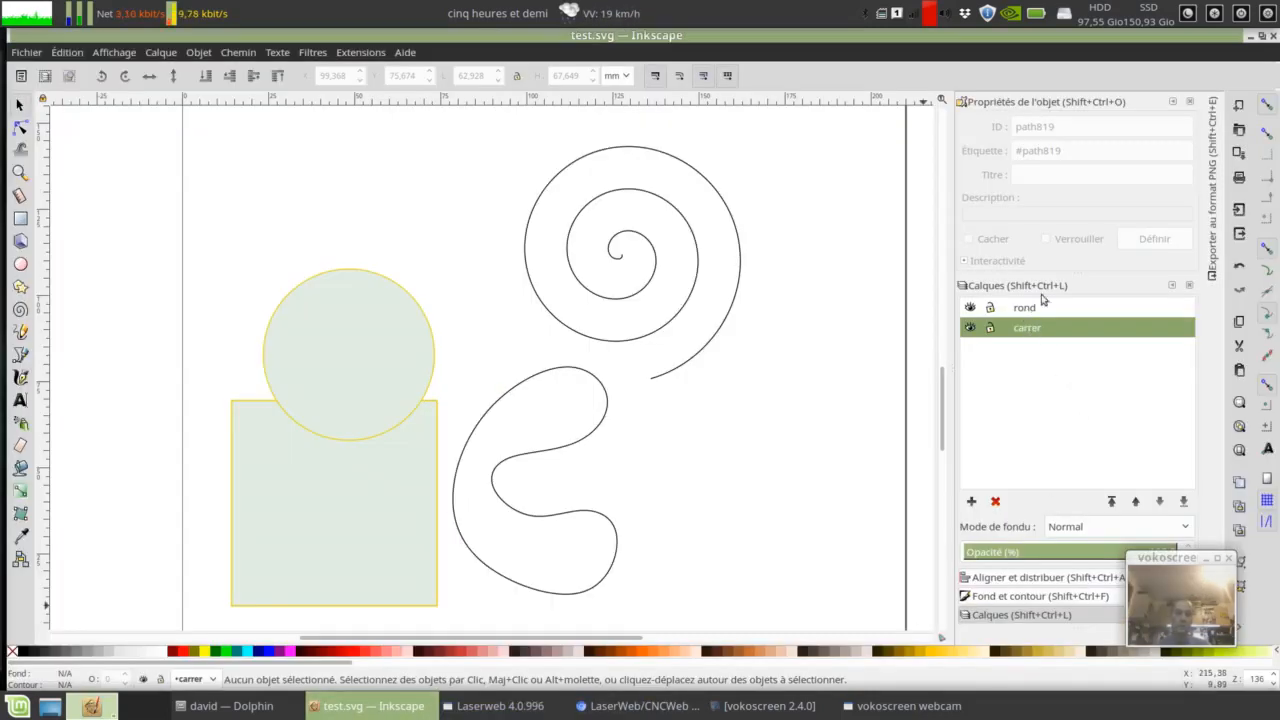
{"action": "left_click", "coordinate": [500, 706]}
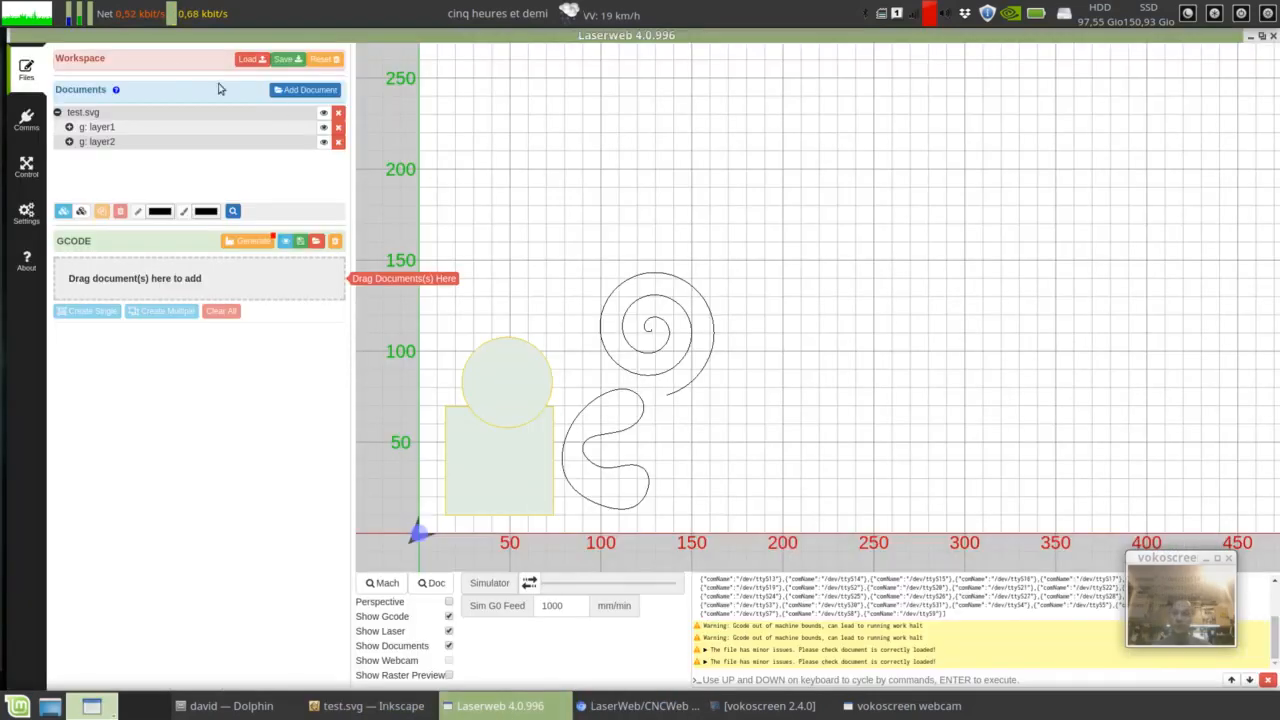
{"action": "left_click", "coordinate": [69, 128]}
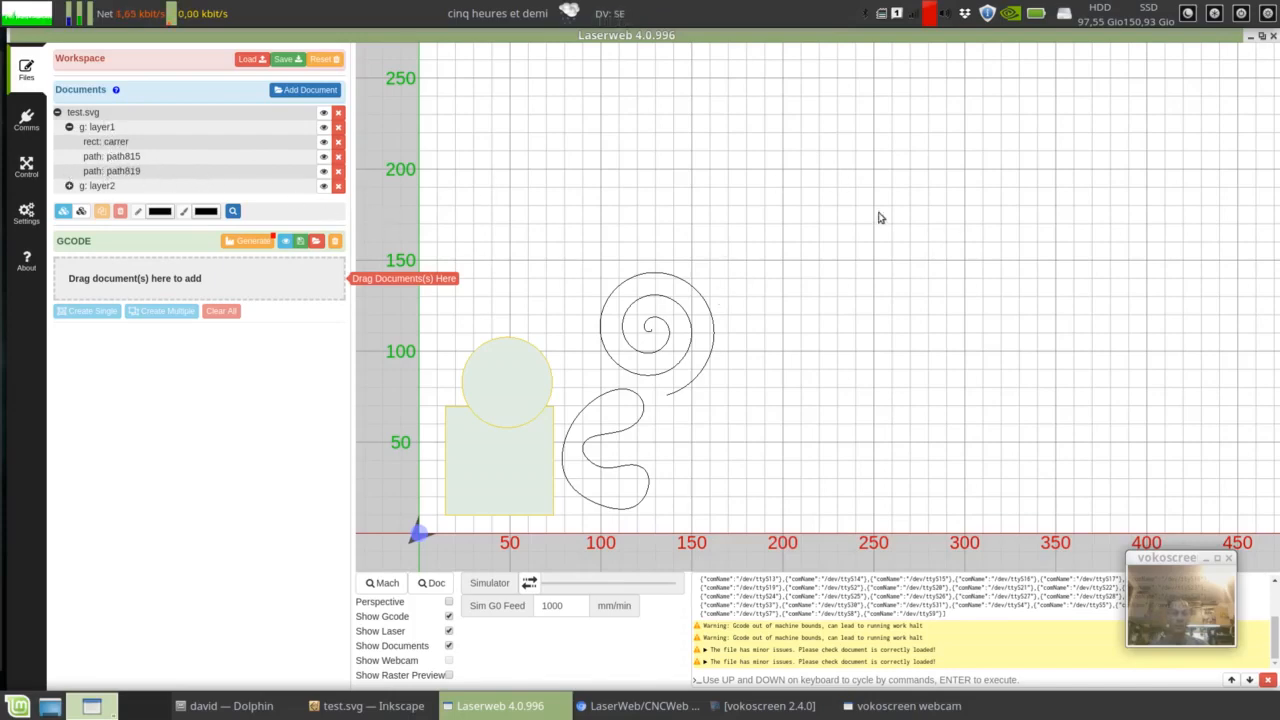
- Expand layer2 and select path819 and the rond circle to identify the shapes they correspond to in the workspace
{"action": "left_click", "coordinate": [110, 171]}
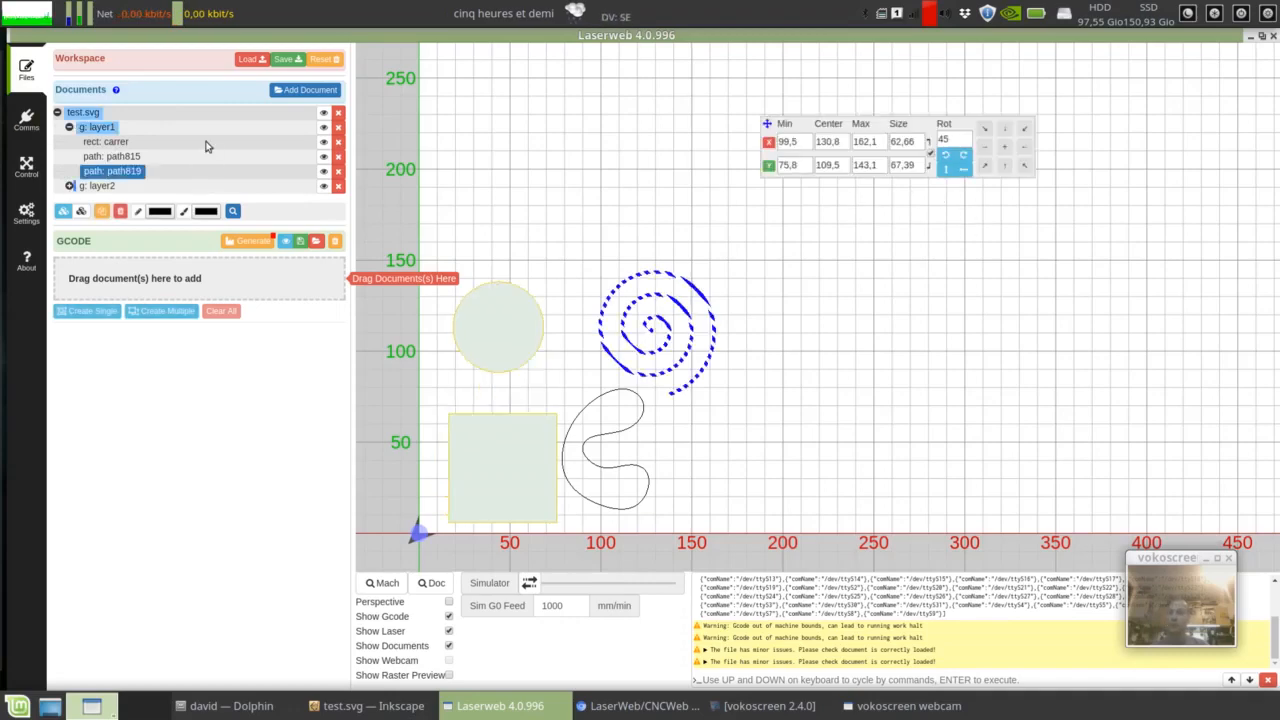
{"action": "left_click", "coordinate": [70, 186]}
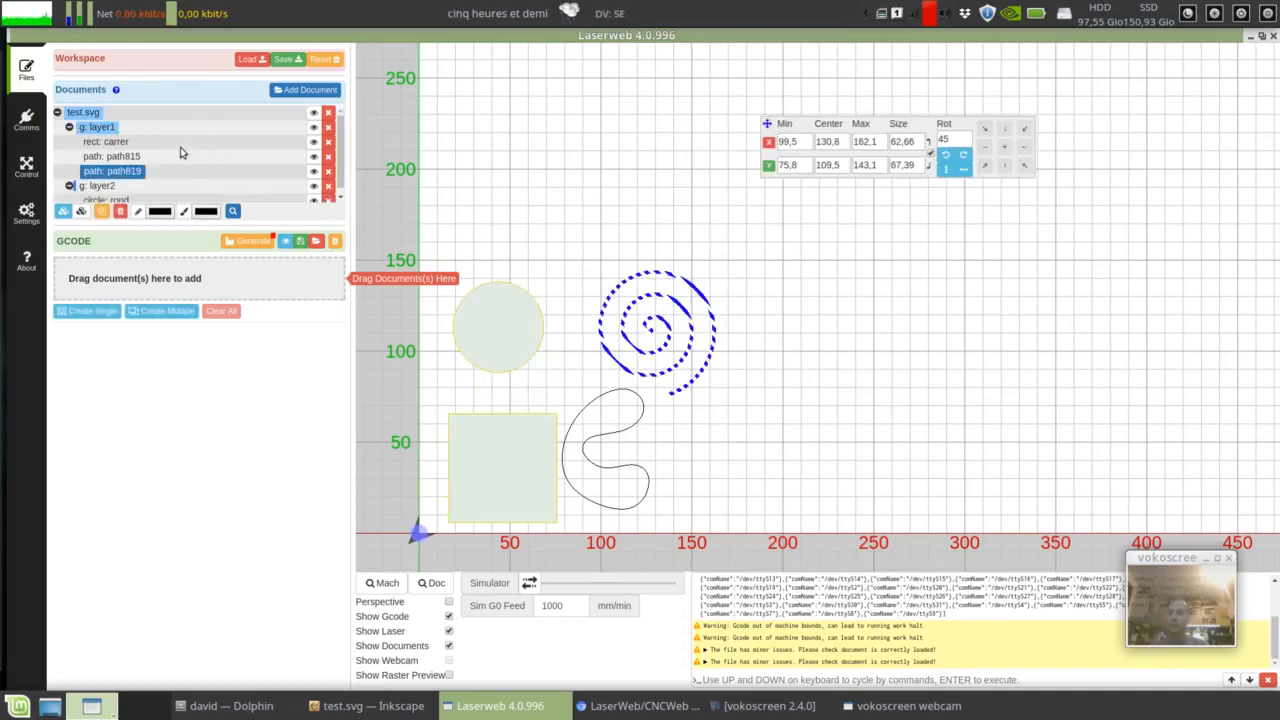
{"action": "scroll", "coordinate": [100, 190], "scroll_direction": "down", "scroll_amount": 1}
{"action": "left_click", "coordinate": [105, 194]}
{"action": "left_click", "coordinate": [855, 289]}
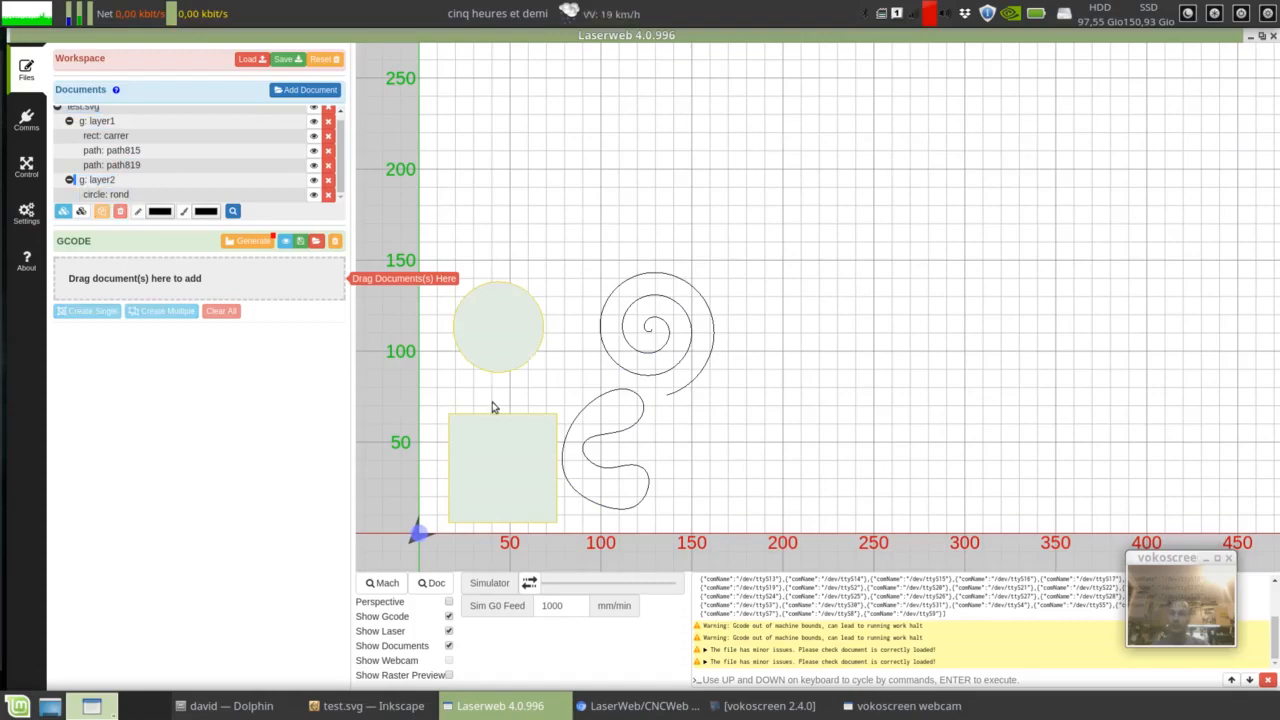
{"action": "left_click", "coordinate": [105, 195]}
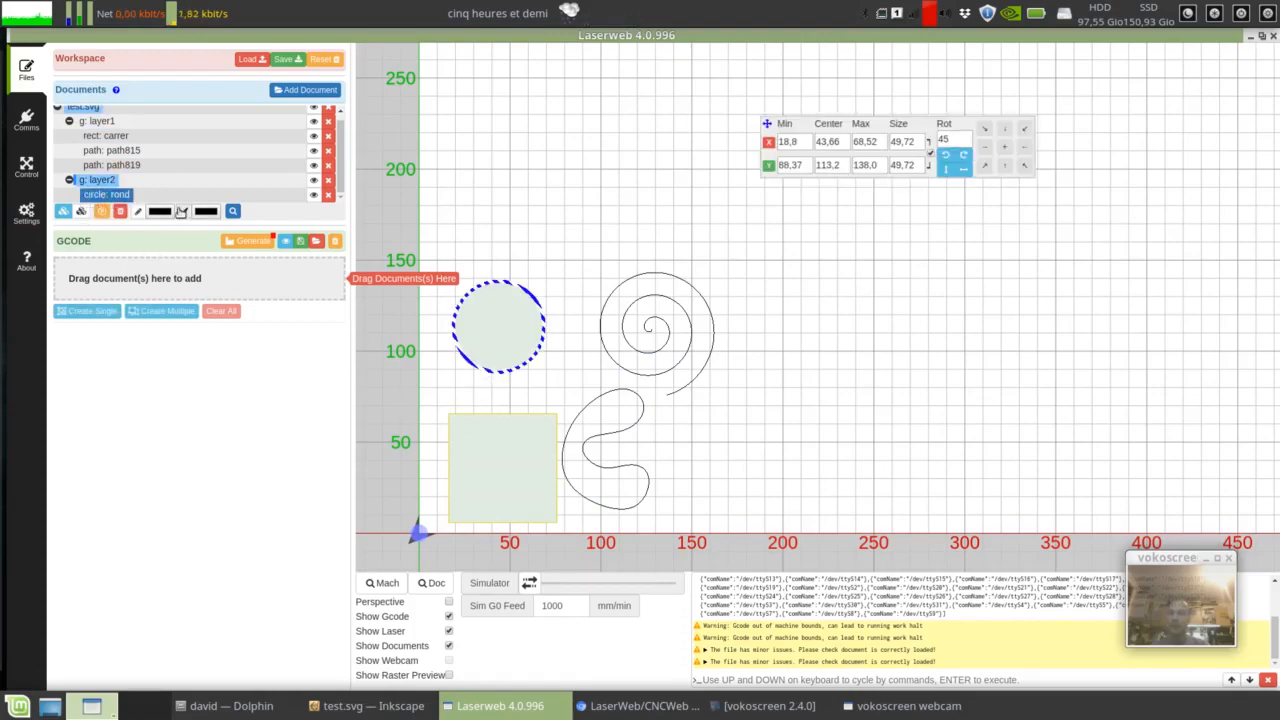
- Select only path815 from layer1 and move the C-shaped curve beside the spiral, at about X 167, Y 83 minimum
{"action": "left_click", "coordinate": [96, 121]}
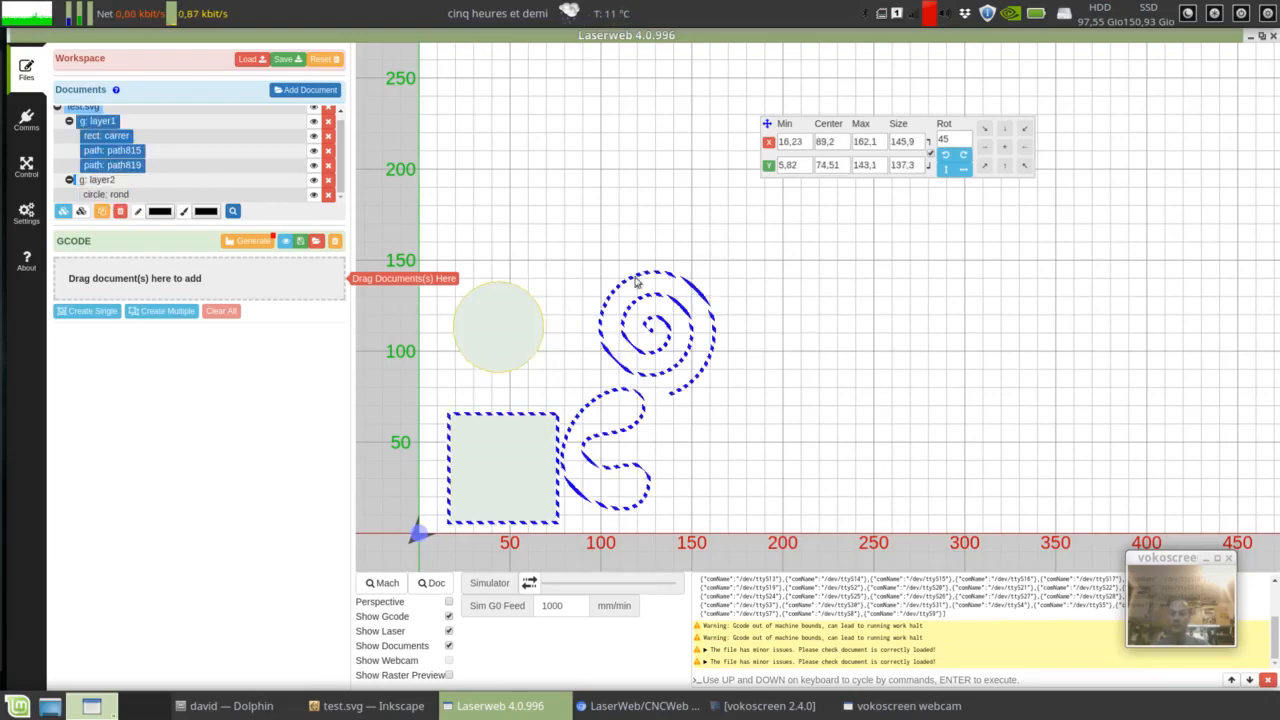
{"action": "left_click", "coordinate": [132, 151]}
{"action": "left_click_drag", "start_coordinate": [612, 437], "coordinate": [772, 310]}
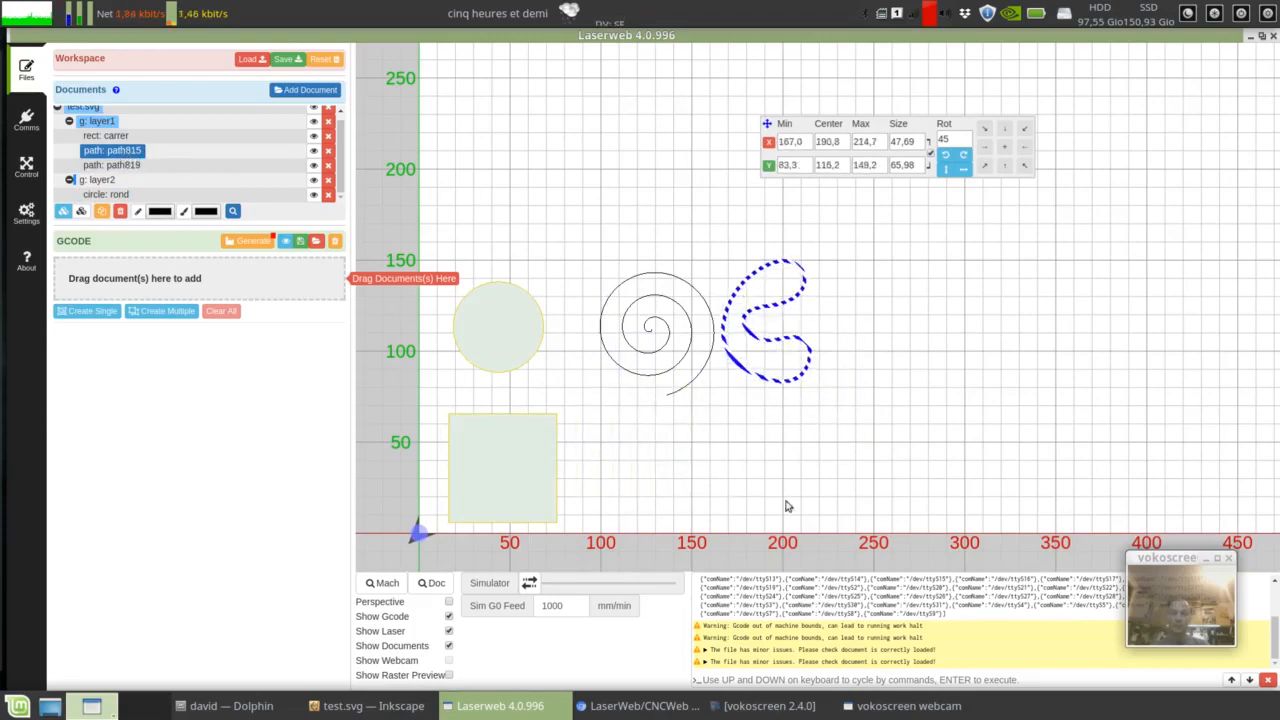
- Select the whole of layer1, move its shapes together slightly left and down, and clear the selection
{"action": "left_click", "coordinate": [110, 122]}
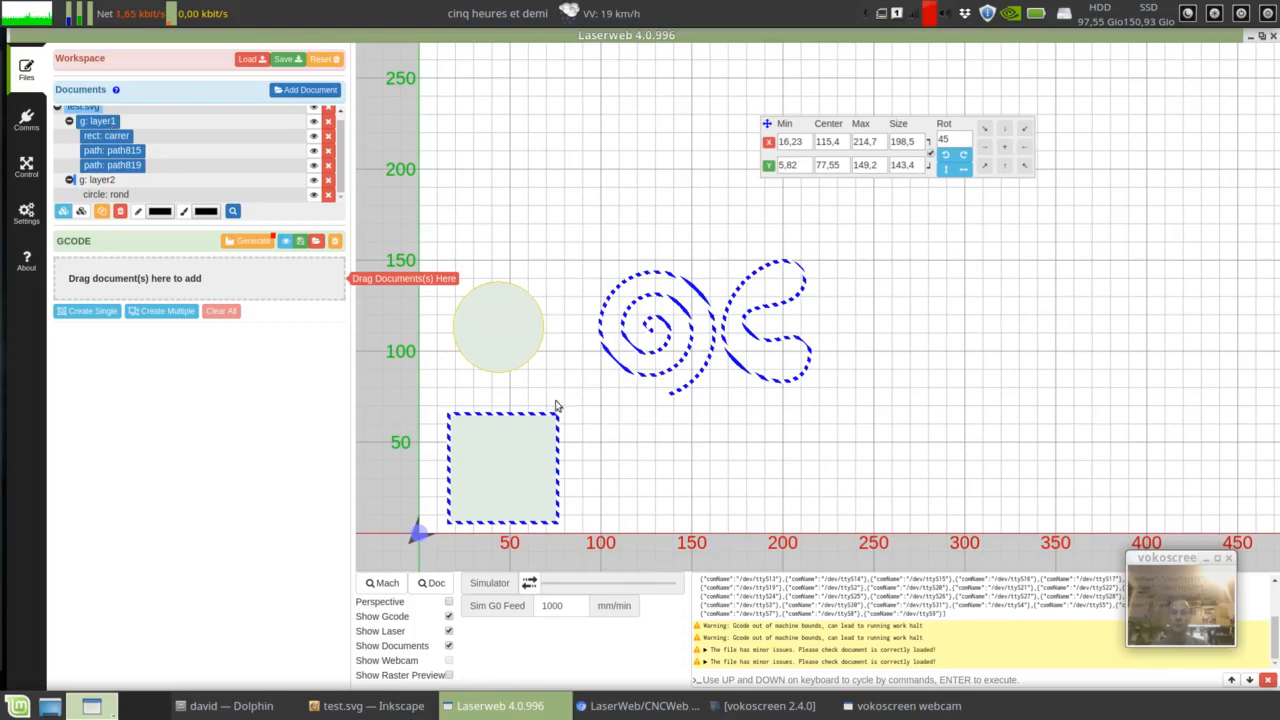
{"action": "left_click_drag", "start_coordinate": [538, 416], "coordinate": [526, 421]}
{"action": "left_click", "coordinate": [574, 220]}
{"action": "scroll", "coordinate": [574, 220], "scroll_direction": "up", "scroll_amount": 1}
{"action": "scroll", "coordinate": [588, 208], "scroll_direction": "down", "scroll_amount": 12}
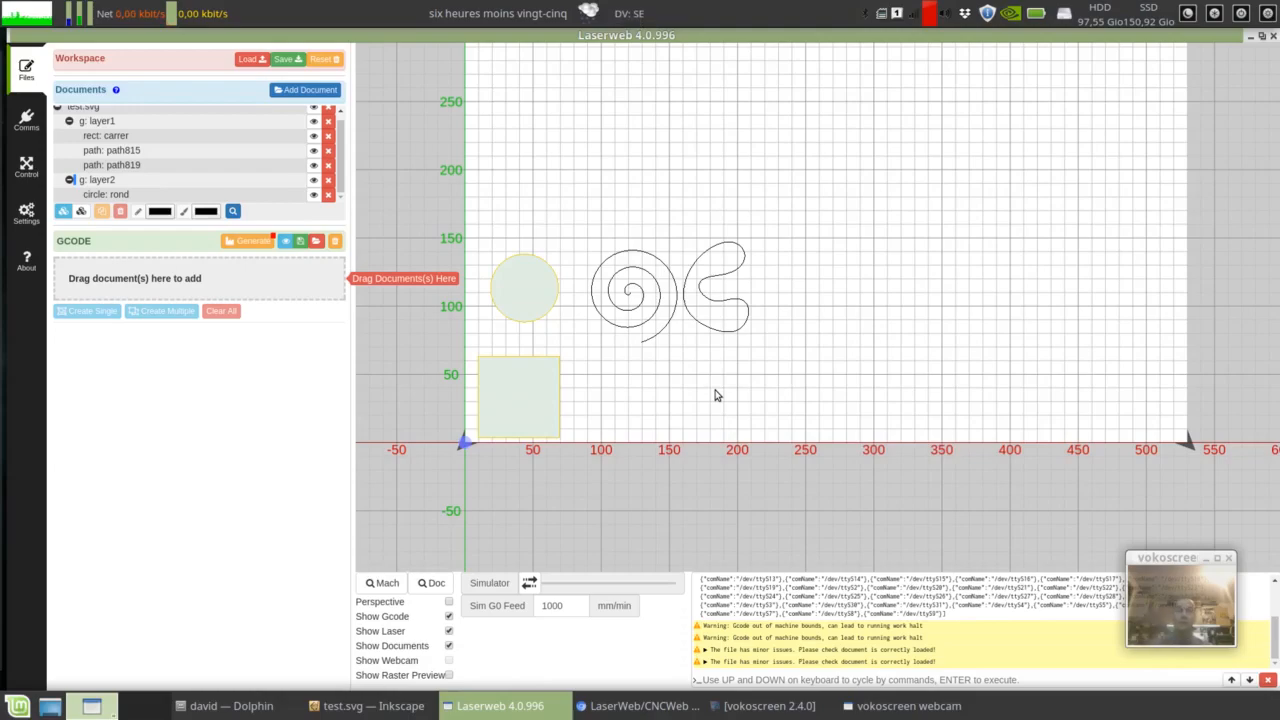
- Switch to Inkscape, select the four paths of the wing rib and move them to about X 5.6, Y 115.3 mm, above the circle
{"action": "key", "text": "alt+Tab"}
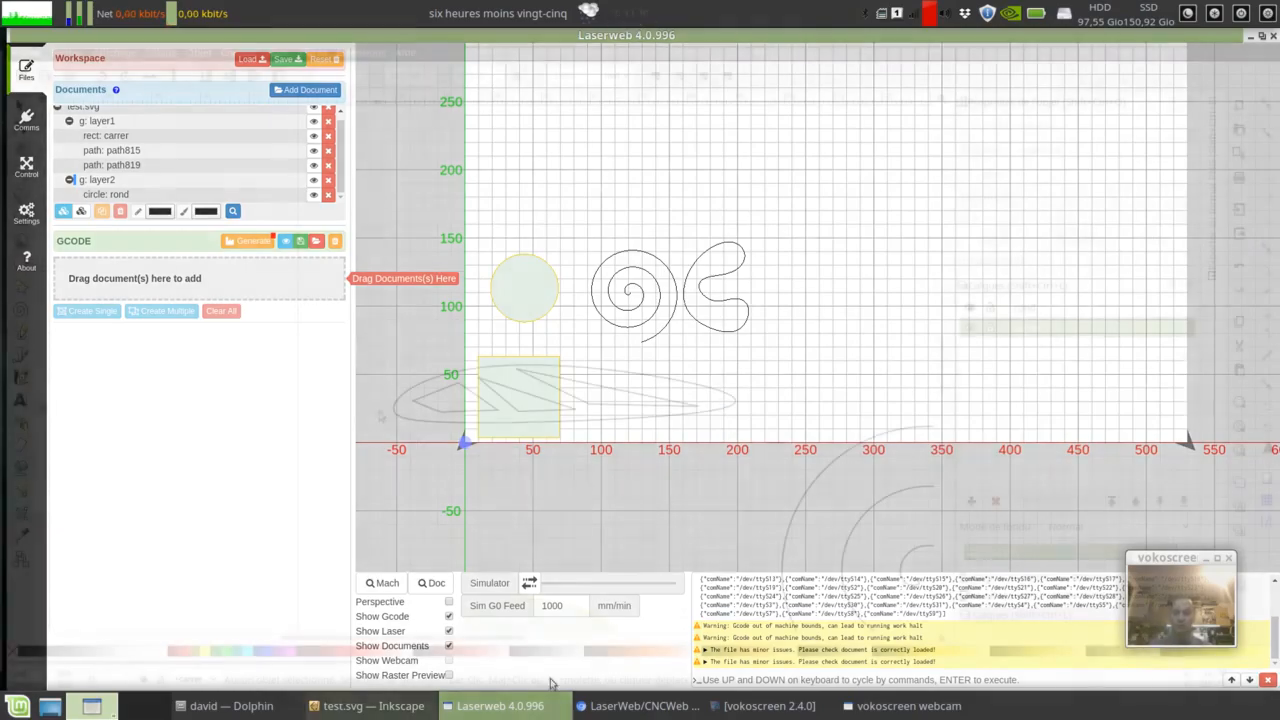
{"action": "left_click_drag", "start_coordinate": [326, 318], "coordinate": [764, 467]}
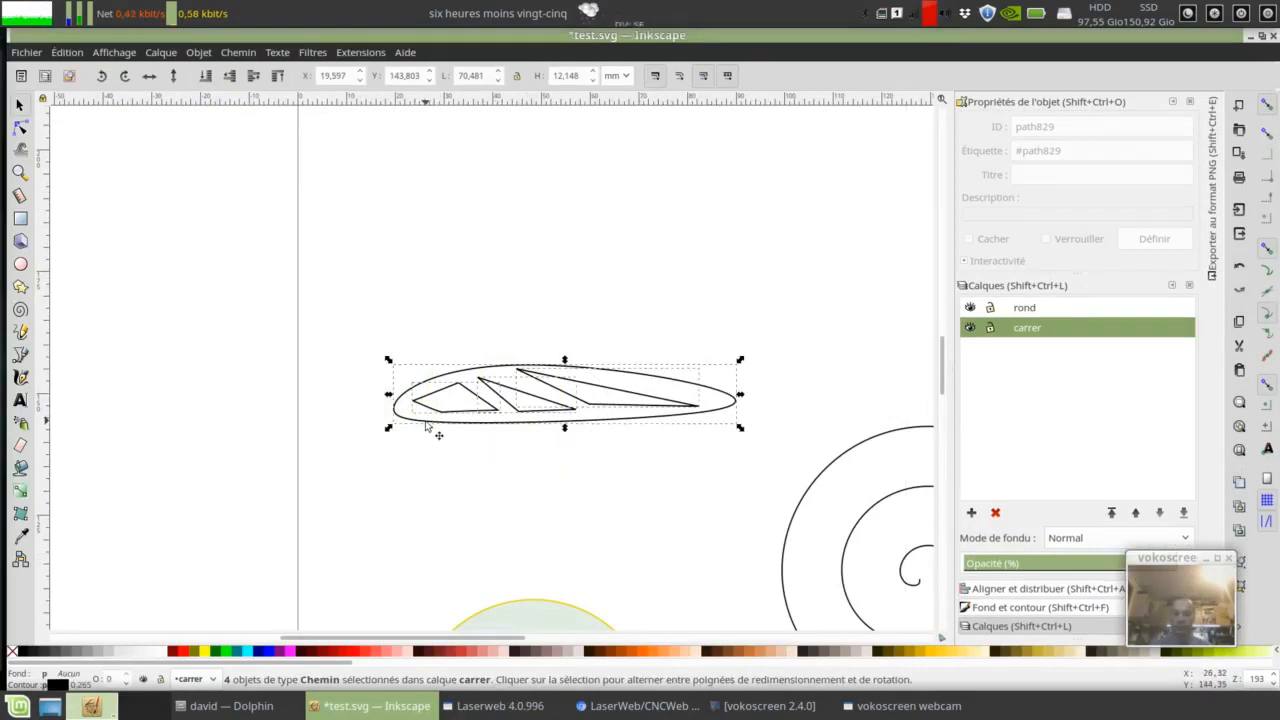
{"action": "left_click_drag", "start_coordinate": [430, 428], "coordinate": [352, 563]}
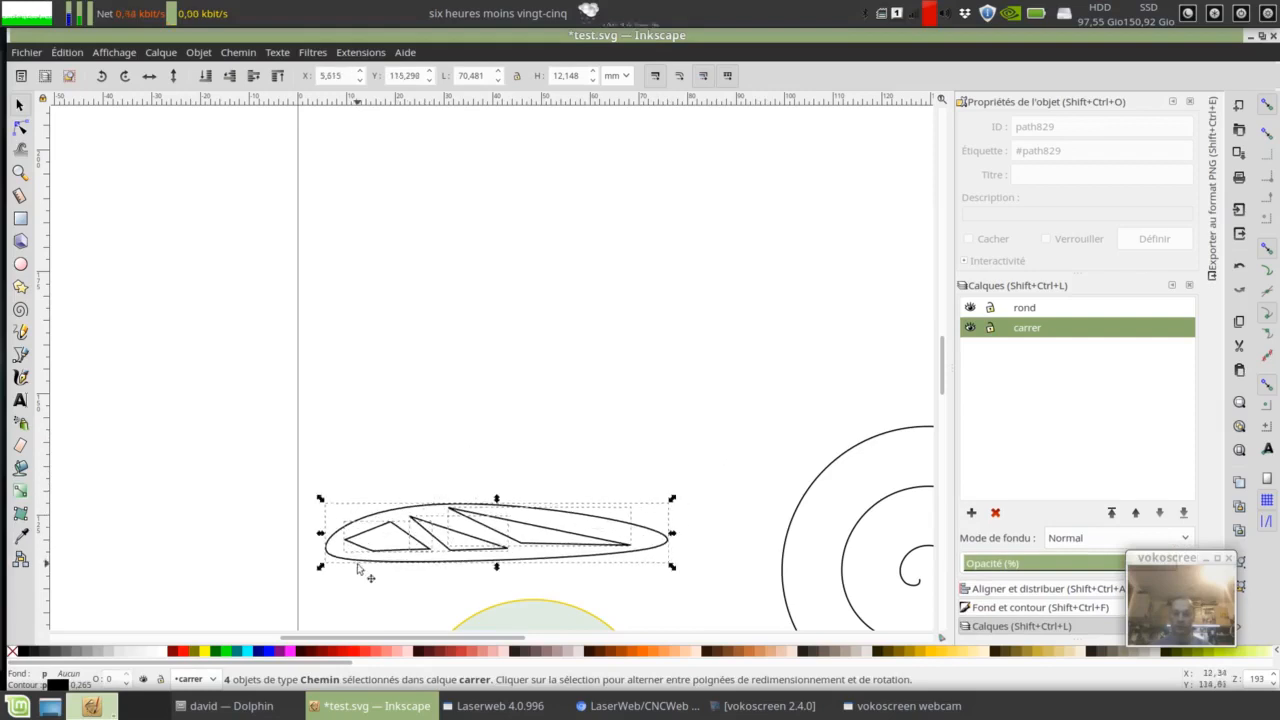
- Add a new layer named nervure and raise it above the rond layer
{"action": "left_click", "coordinate": [971, 513]}
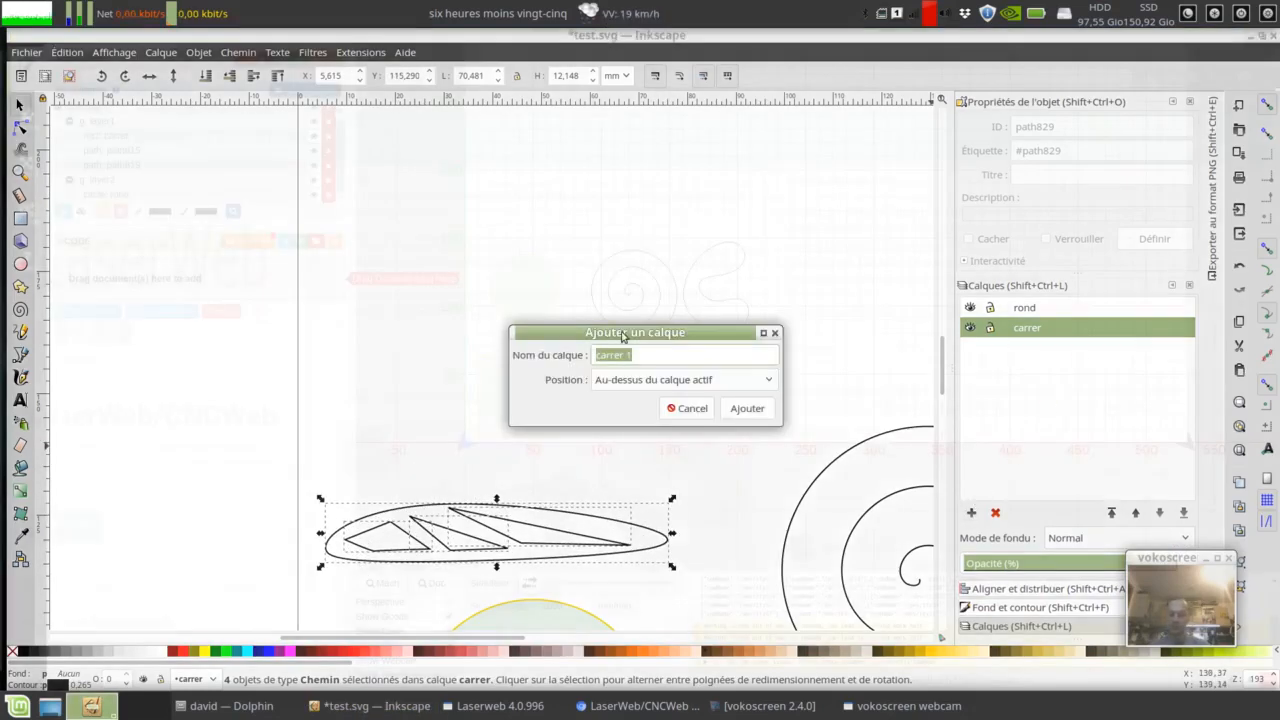
{"action": "type", "text": "nervure"}
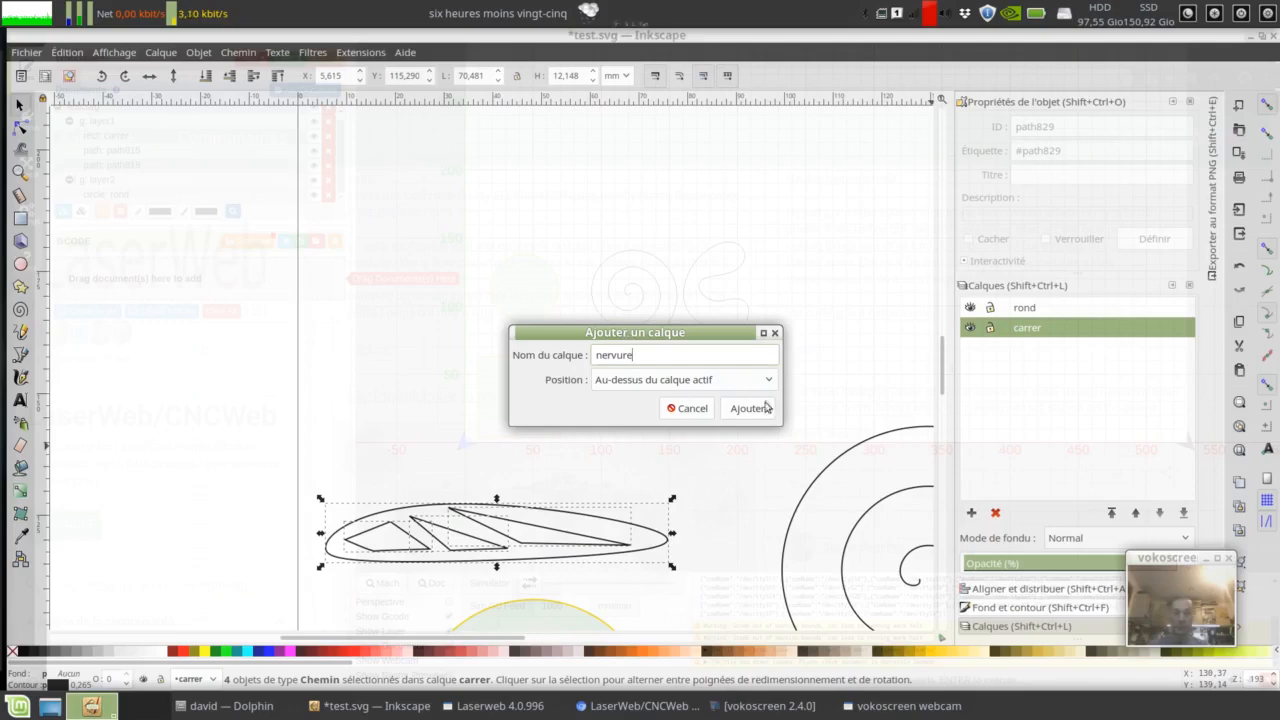
{"action": "left_click", "coordinate": [764, 408]}
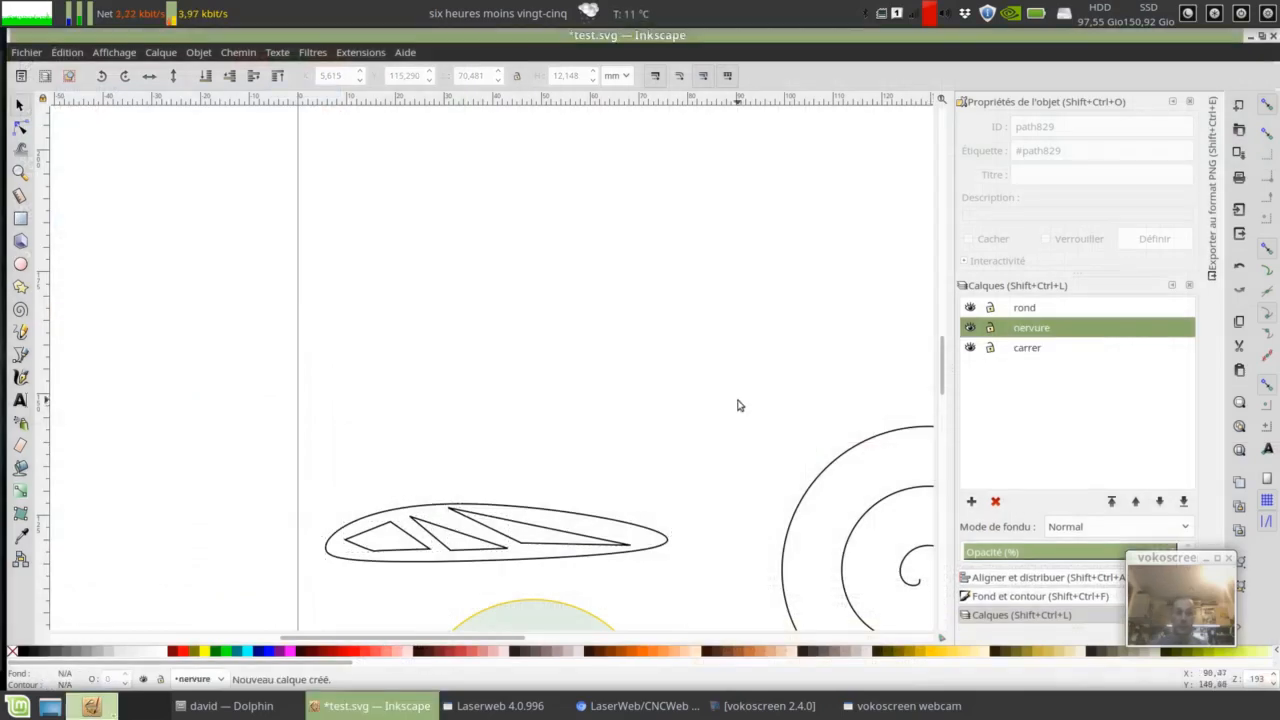
{"action": "left_click", "coordinate": [1135, 501]}
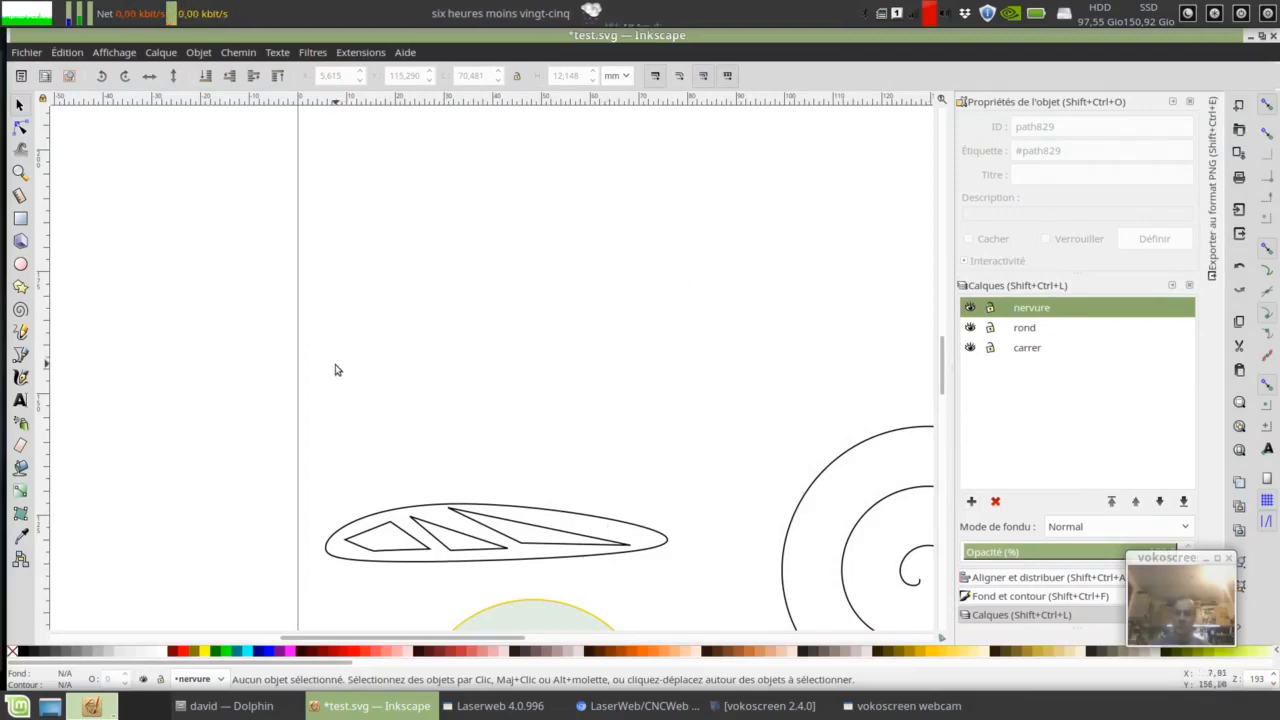
- Paste a rib copy into the nervure layer above the original, at about X 6, Y 137.6 mm, and group its four paths
{"action": "key", "text": "ctrl+v"}
{"action": "left_click_drag", "start_coordinate": [486, 434], "coordinate": [406, 458]}
{"action": "key", "text": "ctrl+g"}
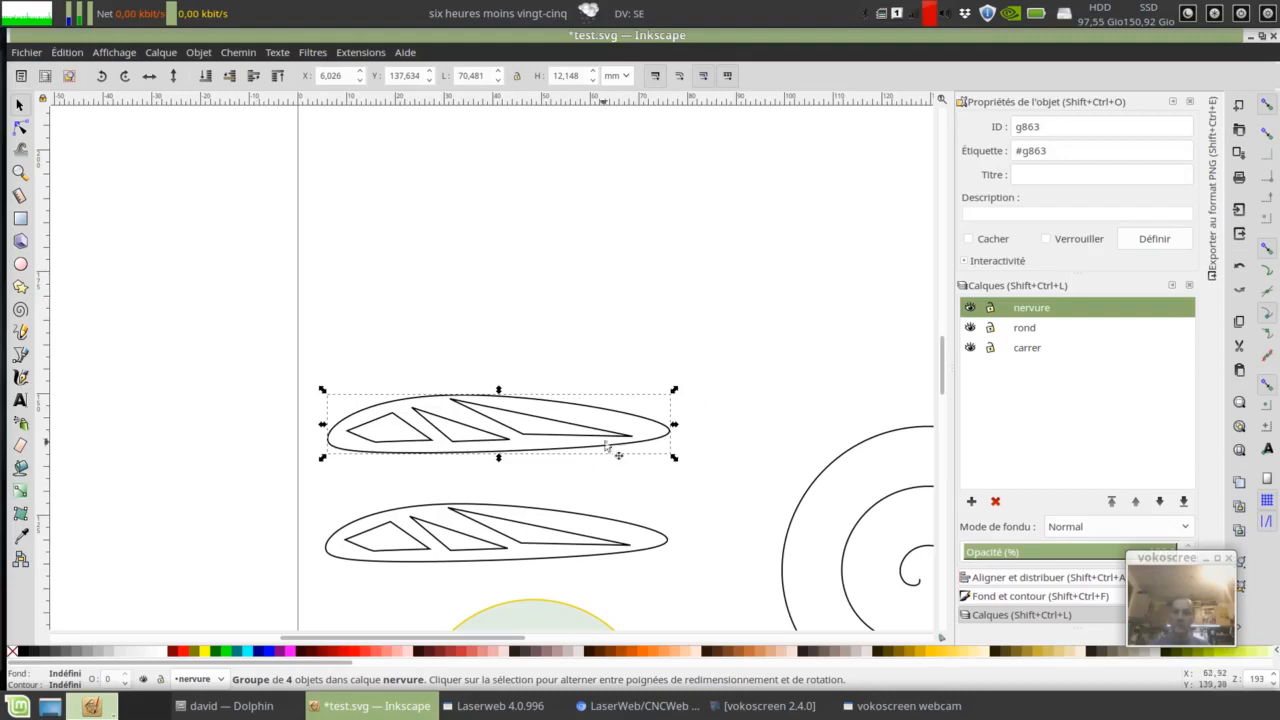
- Select individual paths of the lower rib and the grouped upper rib to compare how each selects, and clear the selection
{"action": "left_click", "coordinate": [602, 519]}
{"action": "left_click", "coordinate": [550, 530]}
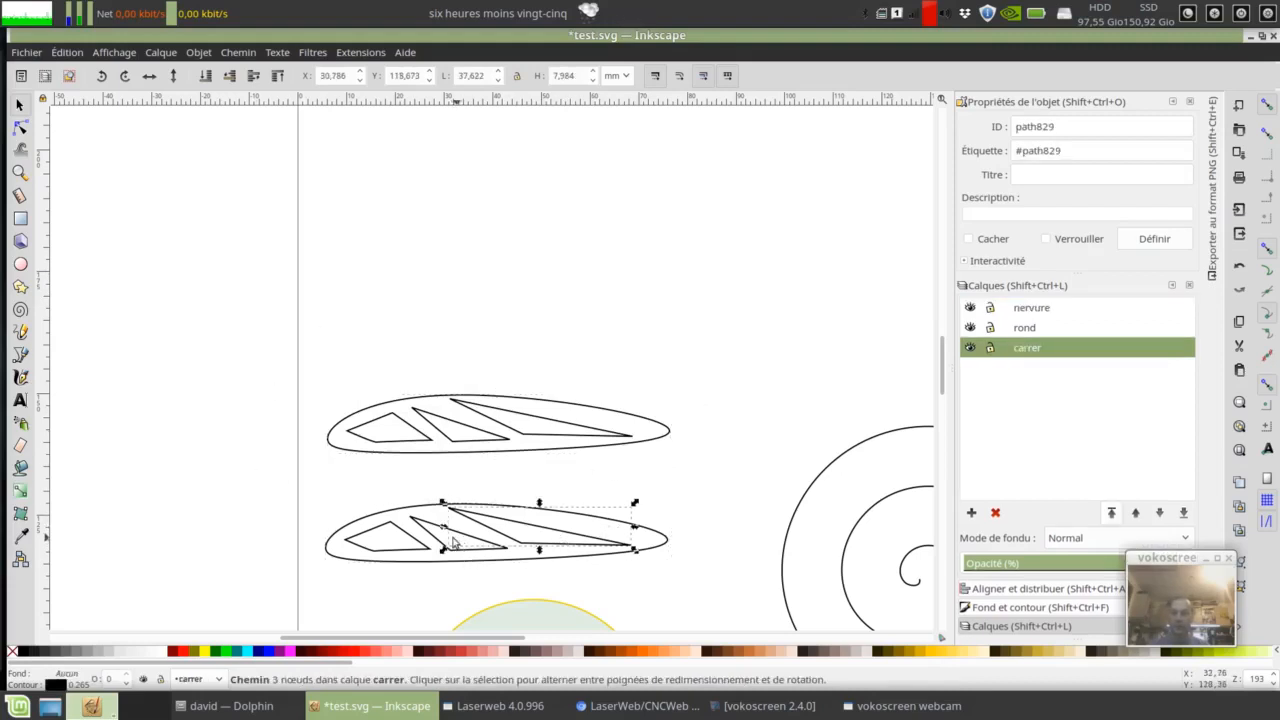
{"action": "left_click", "coordinate": [407, 529]}
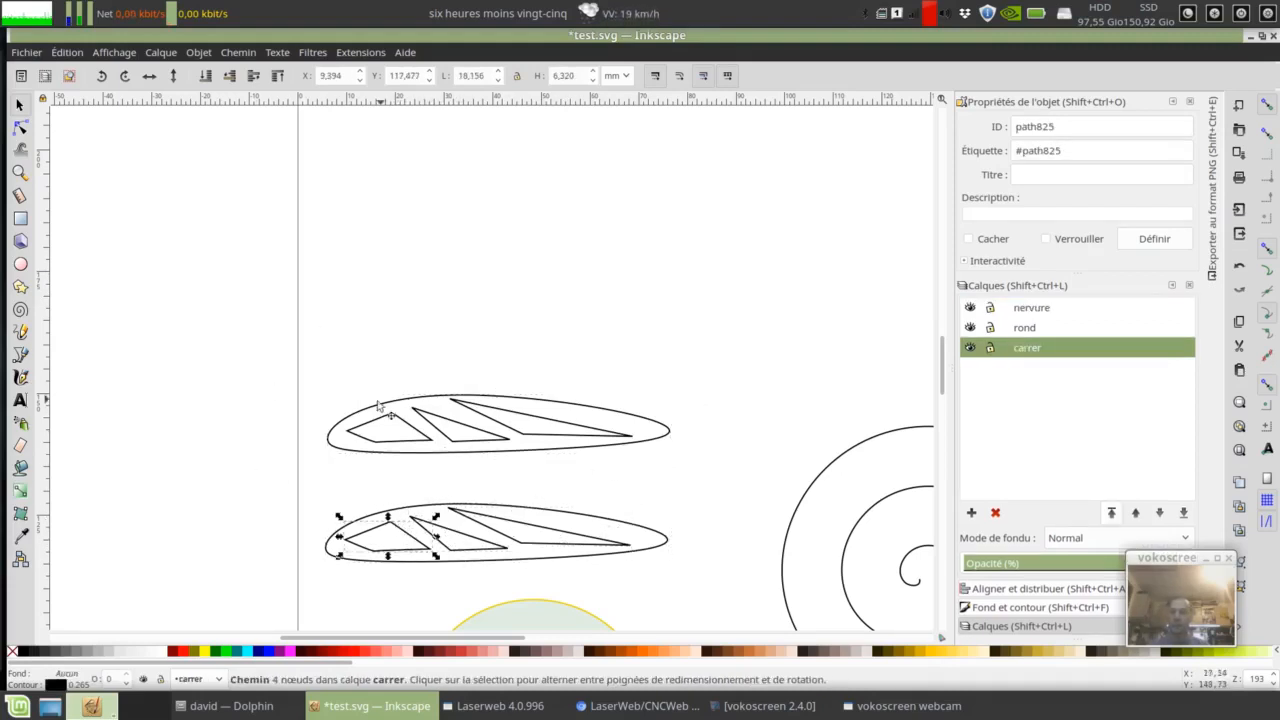
{"action": "left_click", "coordinate": [352, 447]}
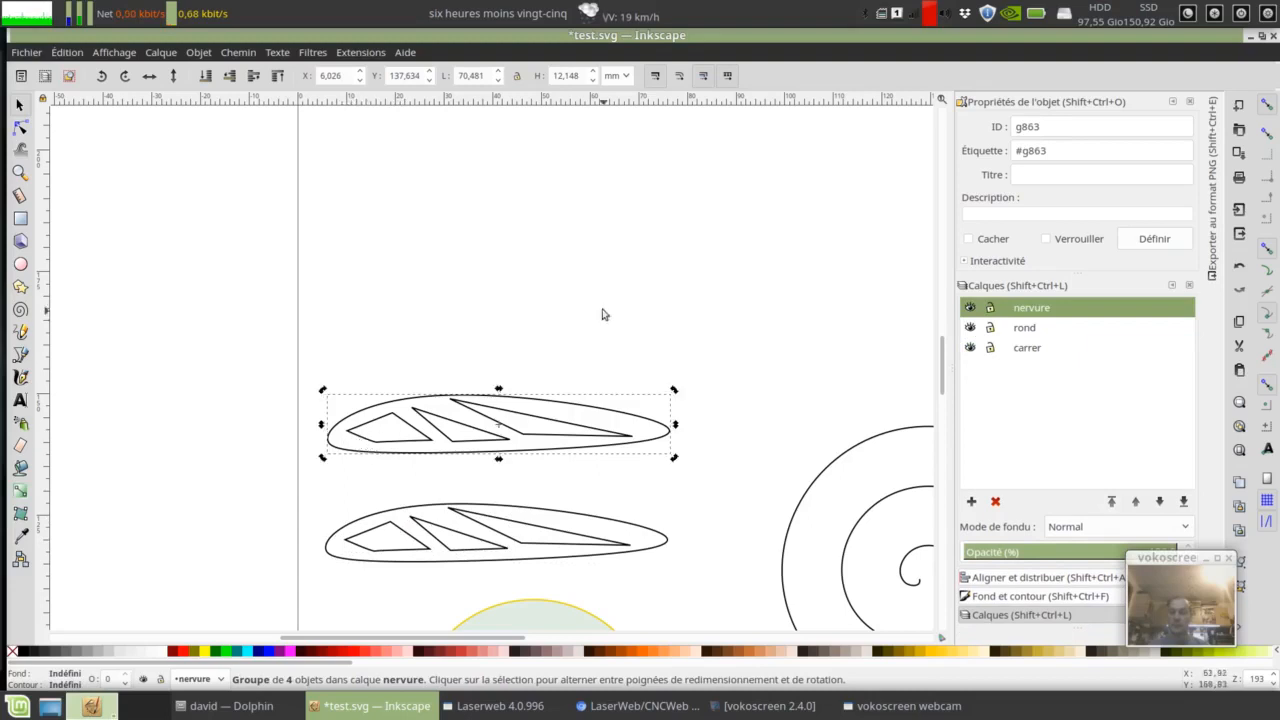
{"action": "left_click", "coordinate": [528, 323]}
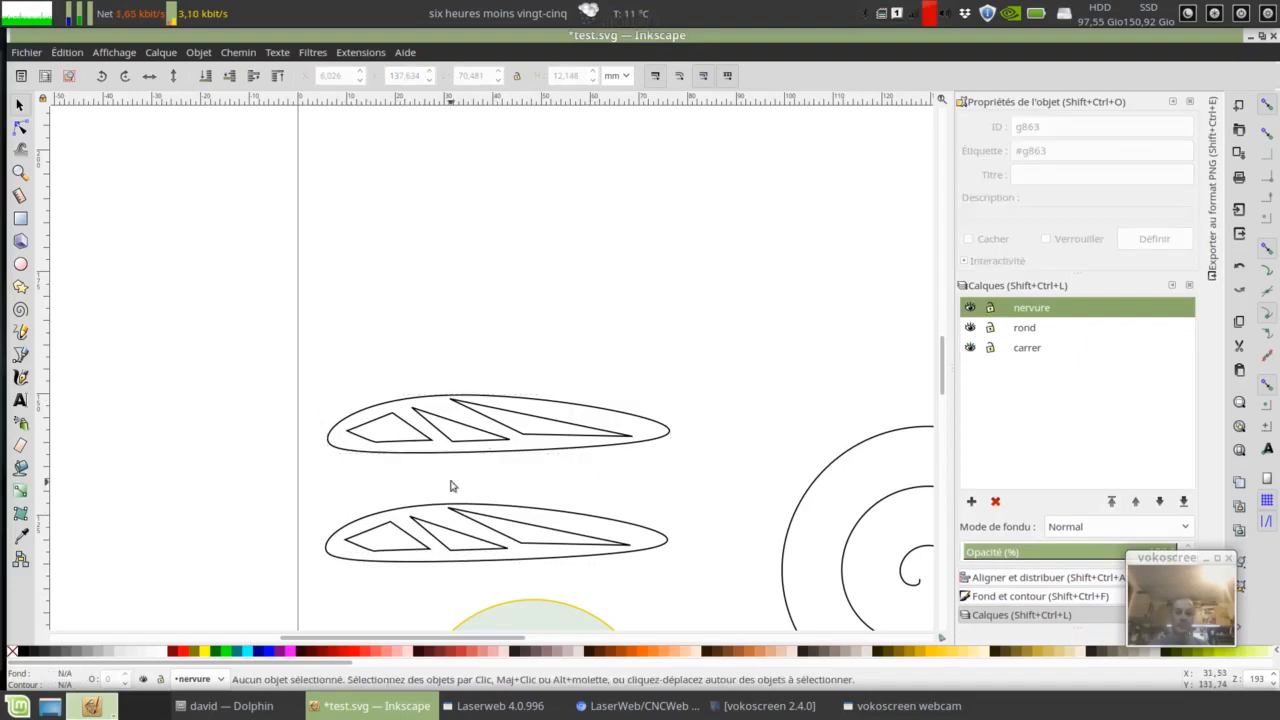
- Move the grouped rib slightly down to about X 6.8, Y 134.2 mm and save test.svg
{"action": "left_click", "coordinate": [479, 452]}
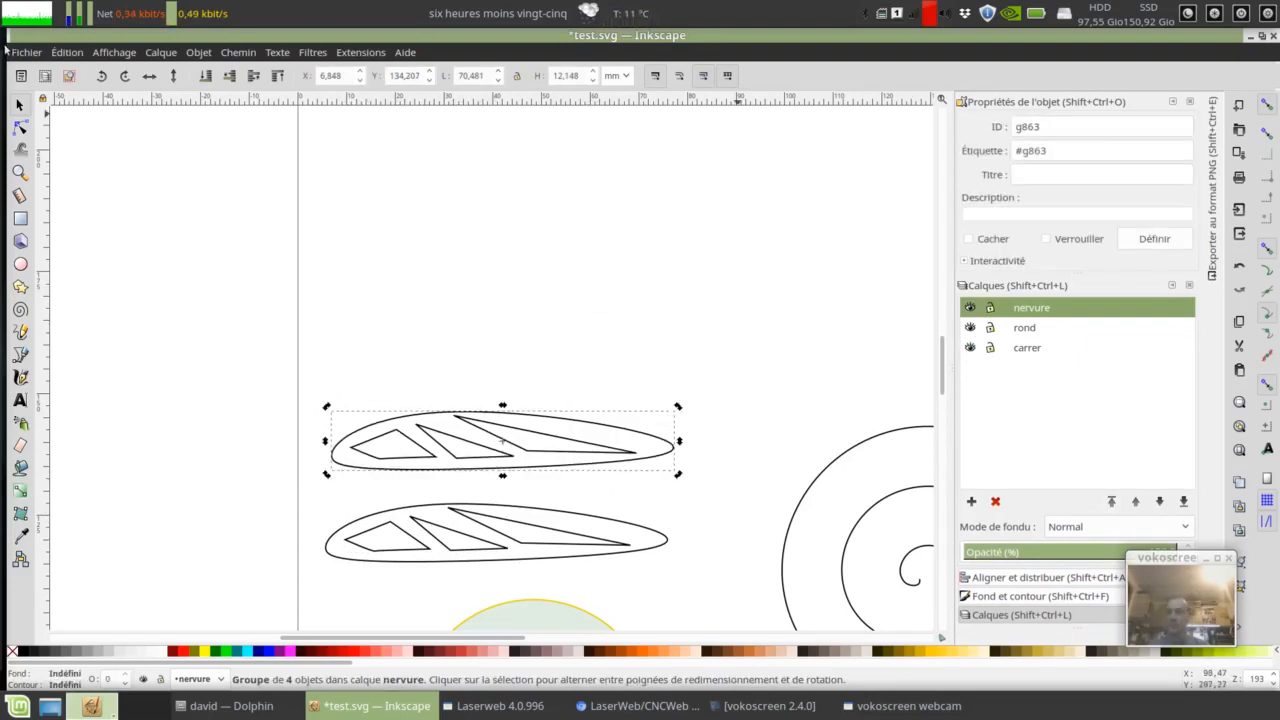
{"action": "left_click", "coordinate": [27, 52]}
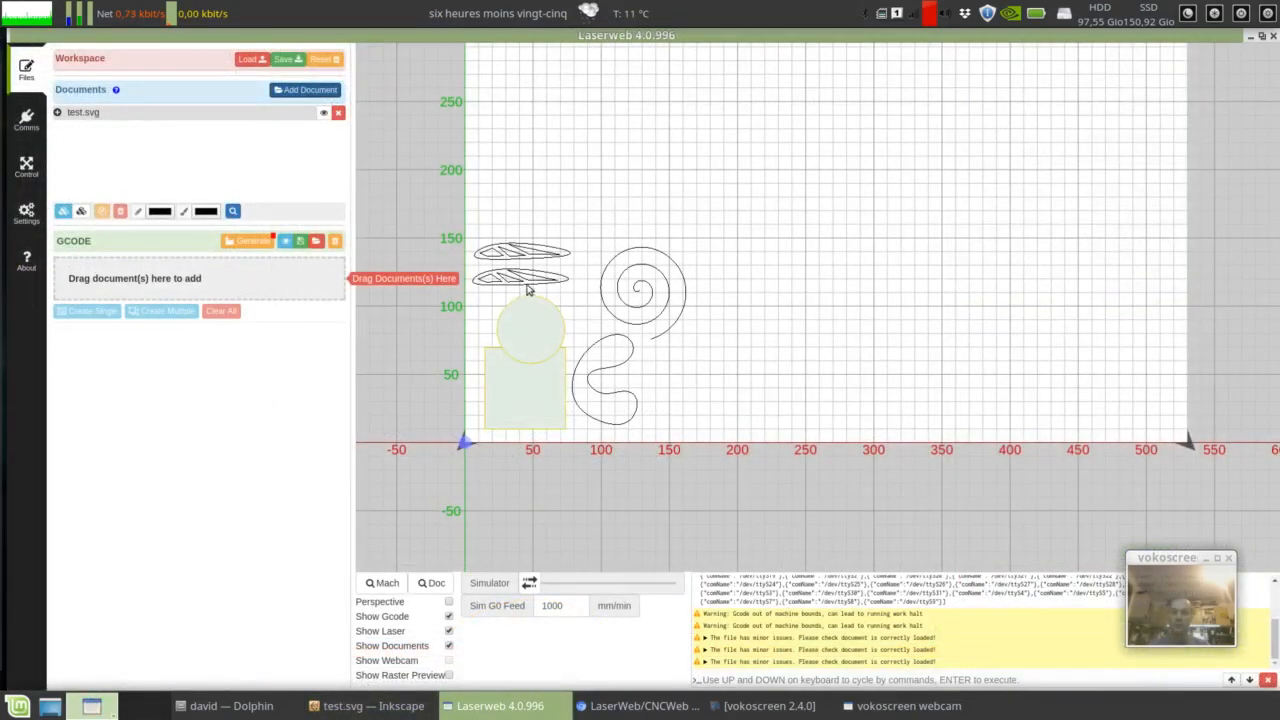
- Expand test.svg in LaserWeb's document tree and hide layer1 and layer2, isolating the rib in layer3
{"action": "scroll", "coordinate": [531, 254], "scroll_direction": "up", "scroll_amount": 8}
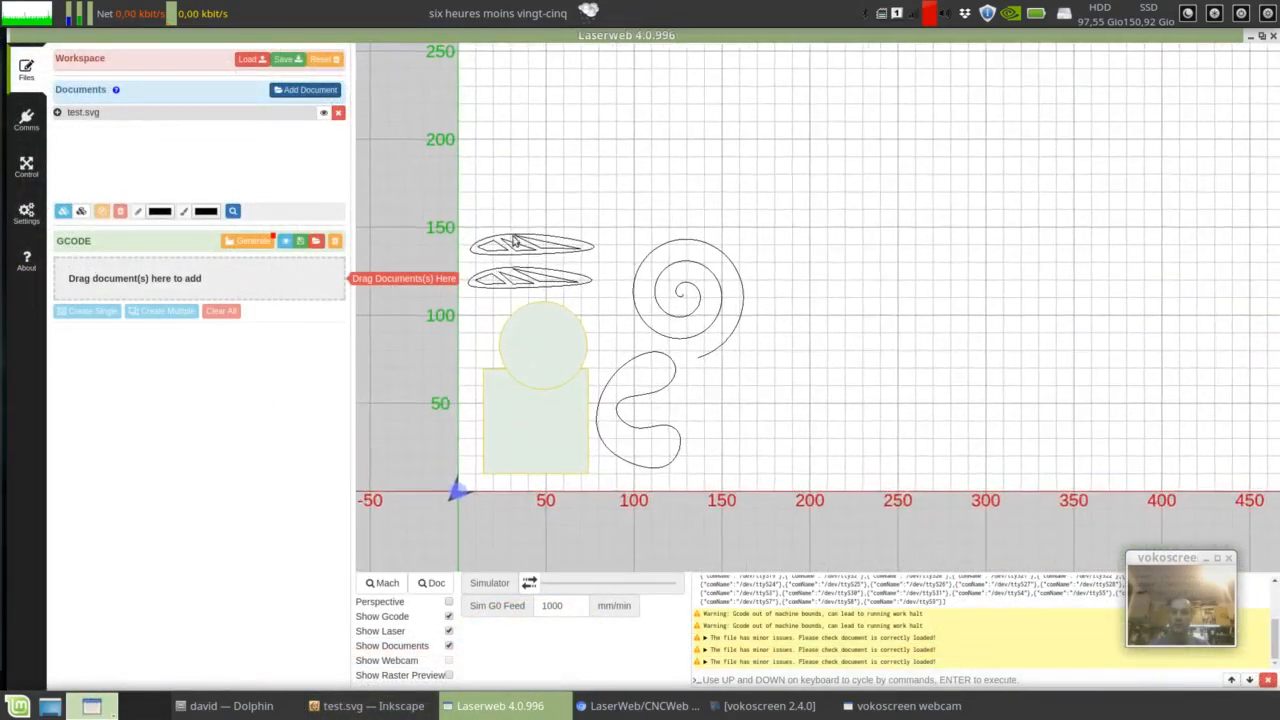
{"action": "scroll", "coordinate": [531, 358], "scroll_direction": "up", "scroll_amount": 1}
{"action": "left_click", "coordinate": [57, 112]}
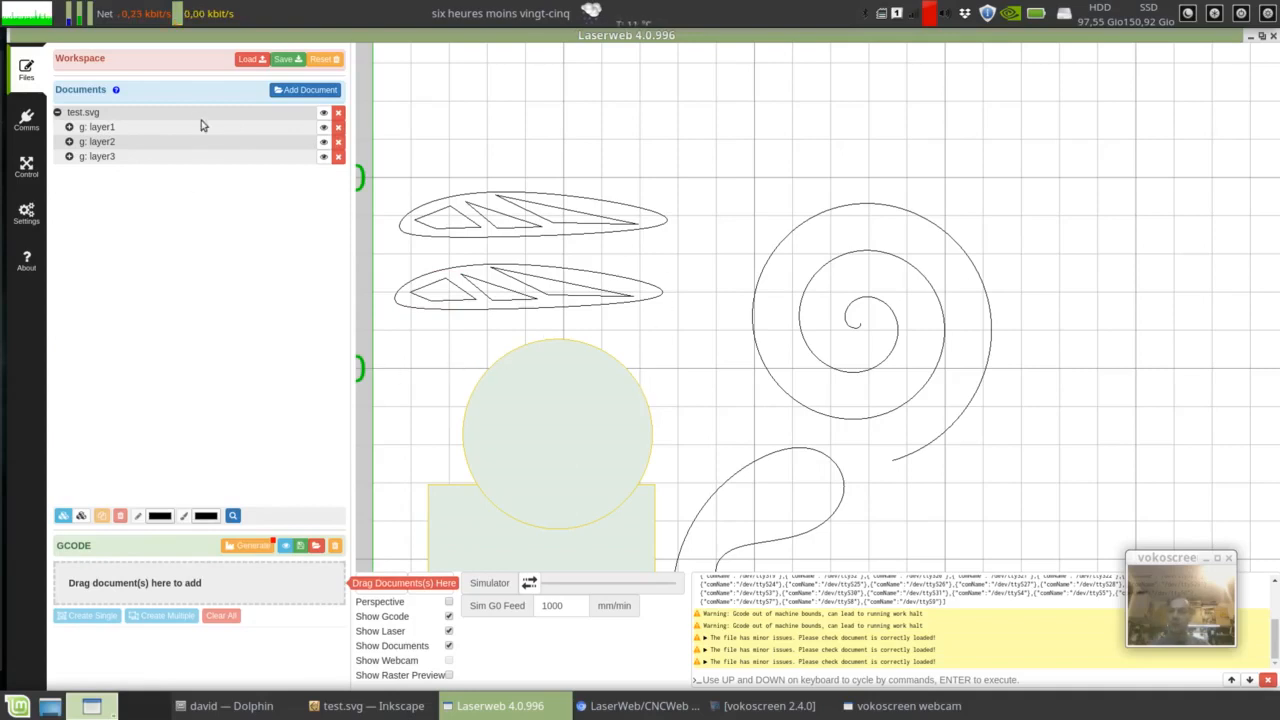
{"action": "left_click", "coordinate": [323, 131]}
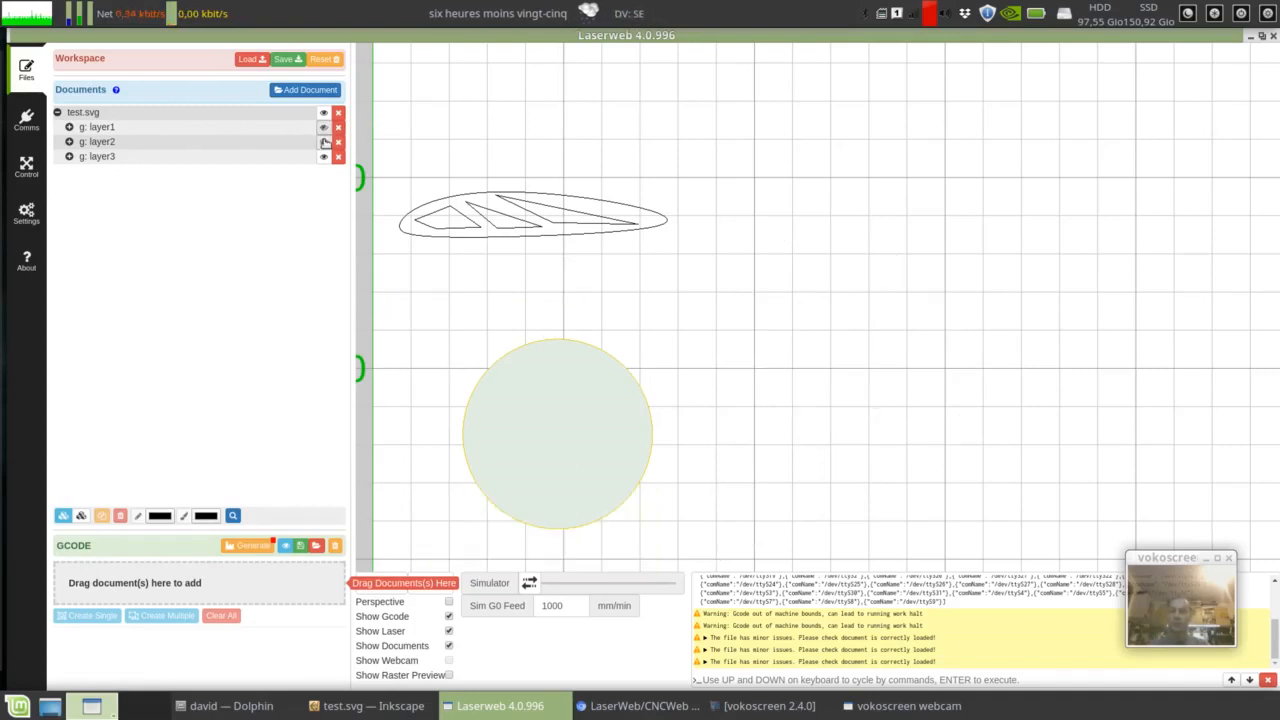
{"action": "left_click", "coordinate": [323, 143]}
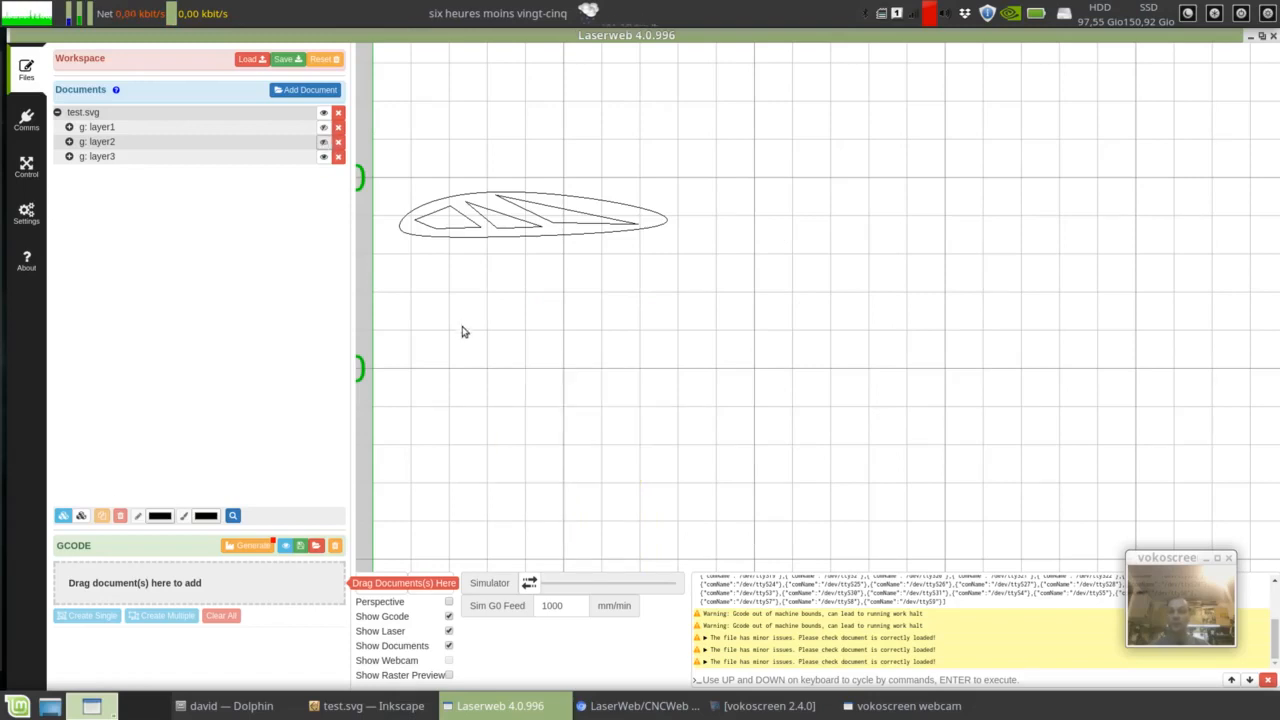
{"action": "left_click", "coordinate": [323, 143]}
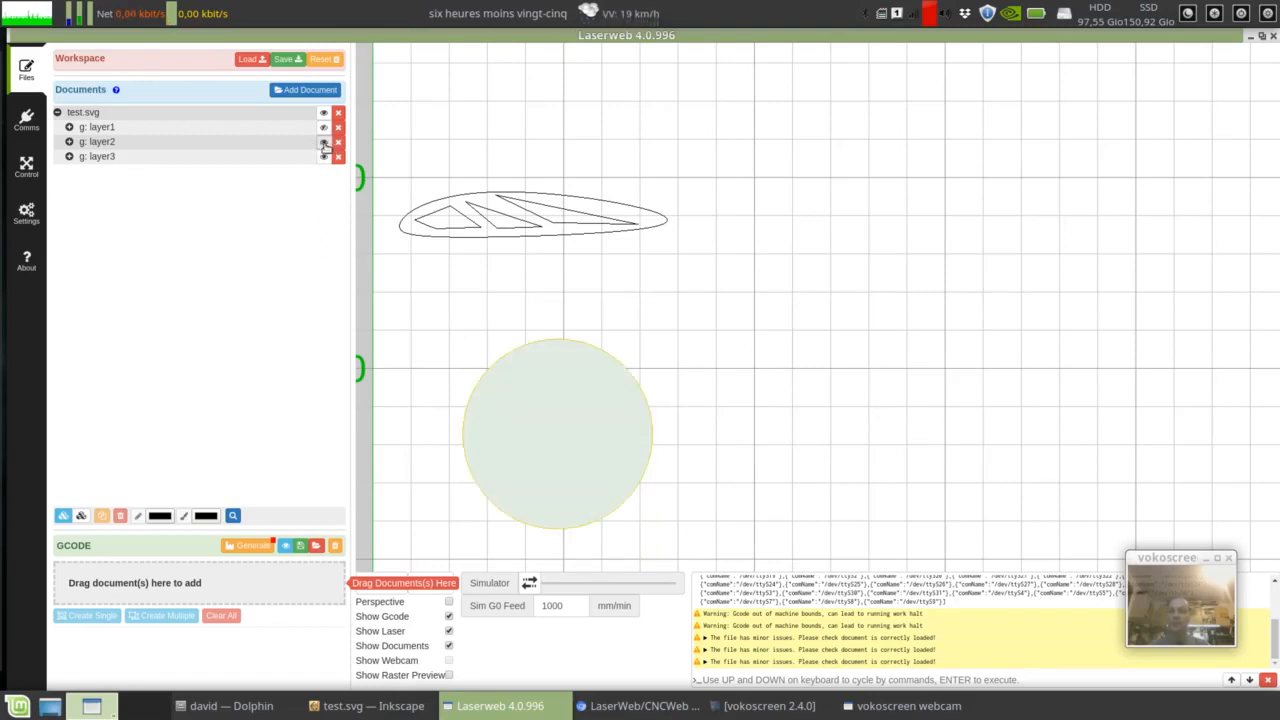
{"action": "left_click", "coordinate": [323, 143]}
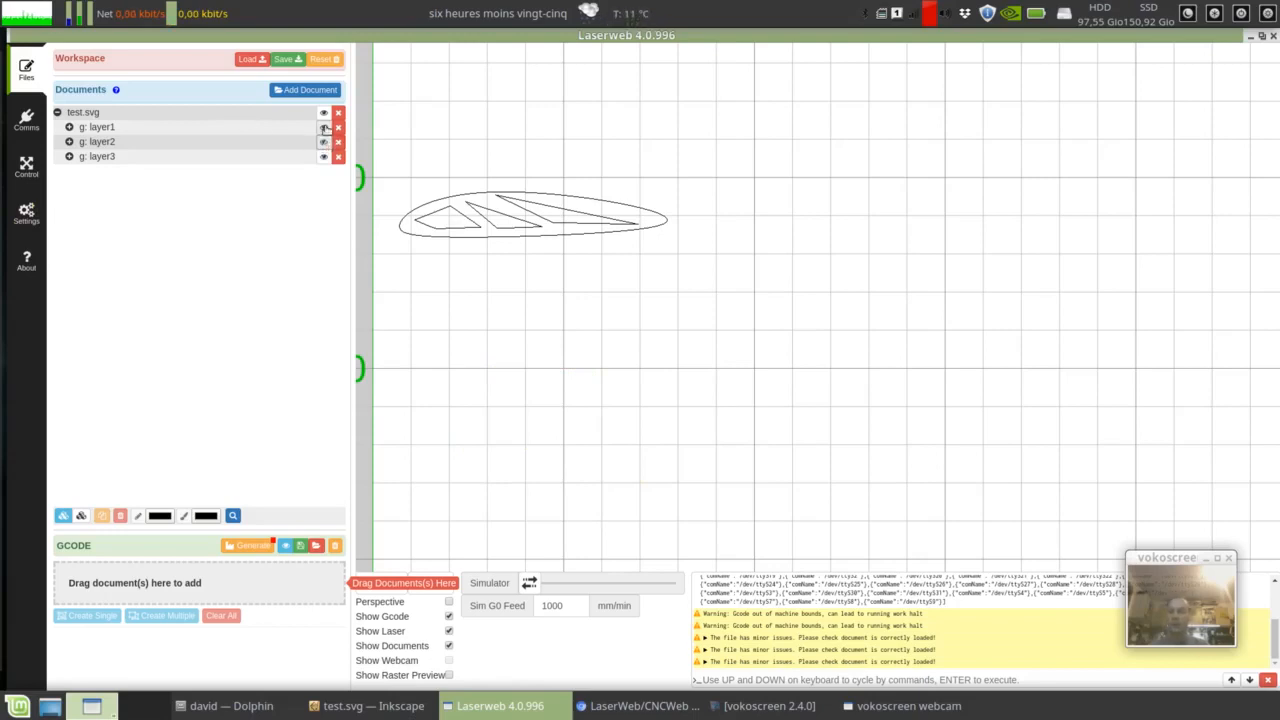
{"action": "left_click", "coordinate": [323, 144]}
{"action": "scroll", "coordinate": [666, 357], "scroll_direction": "down", "scroll_amount": 5}
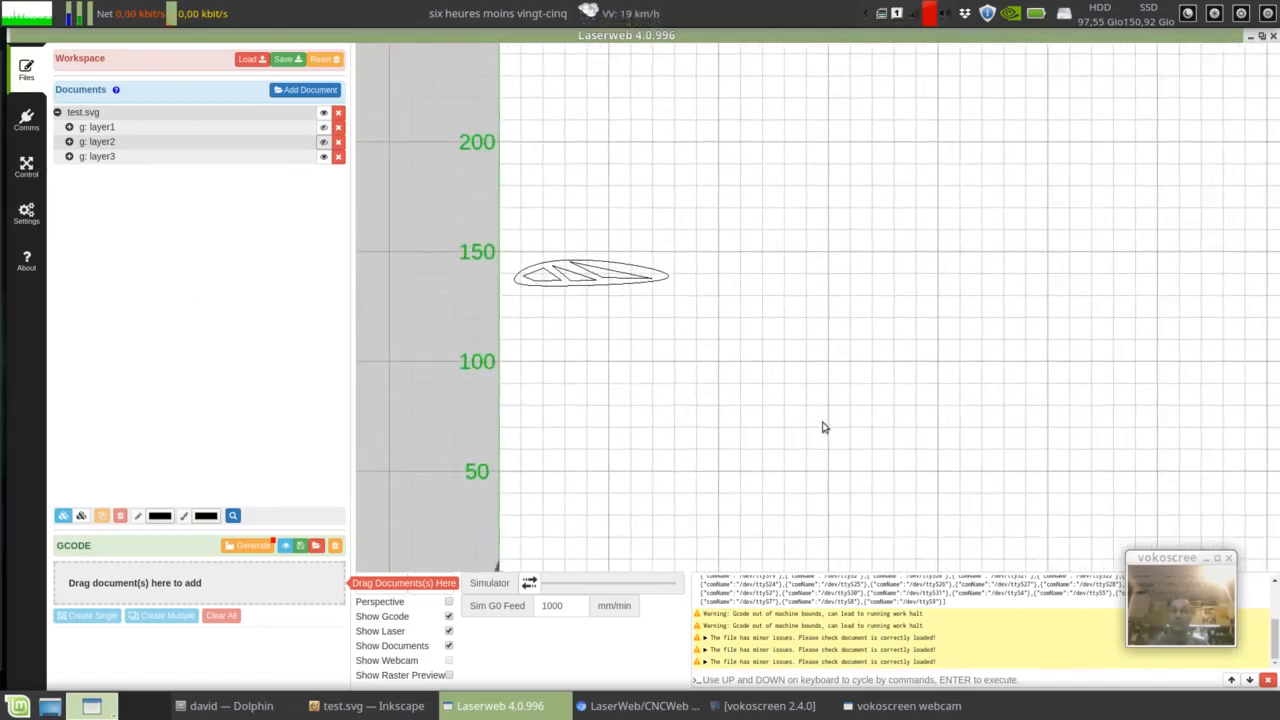
{"action": "scroll", "coordinate": [880, 395], "scroll_direction": "up", "scroll_amount": 2}
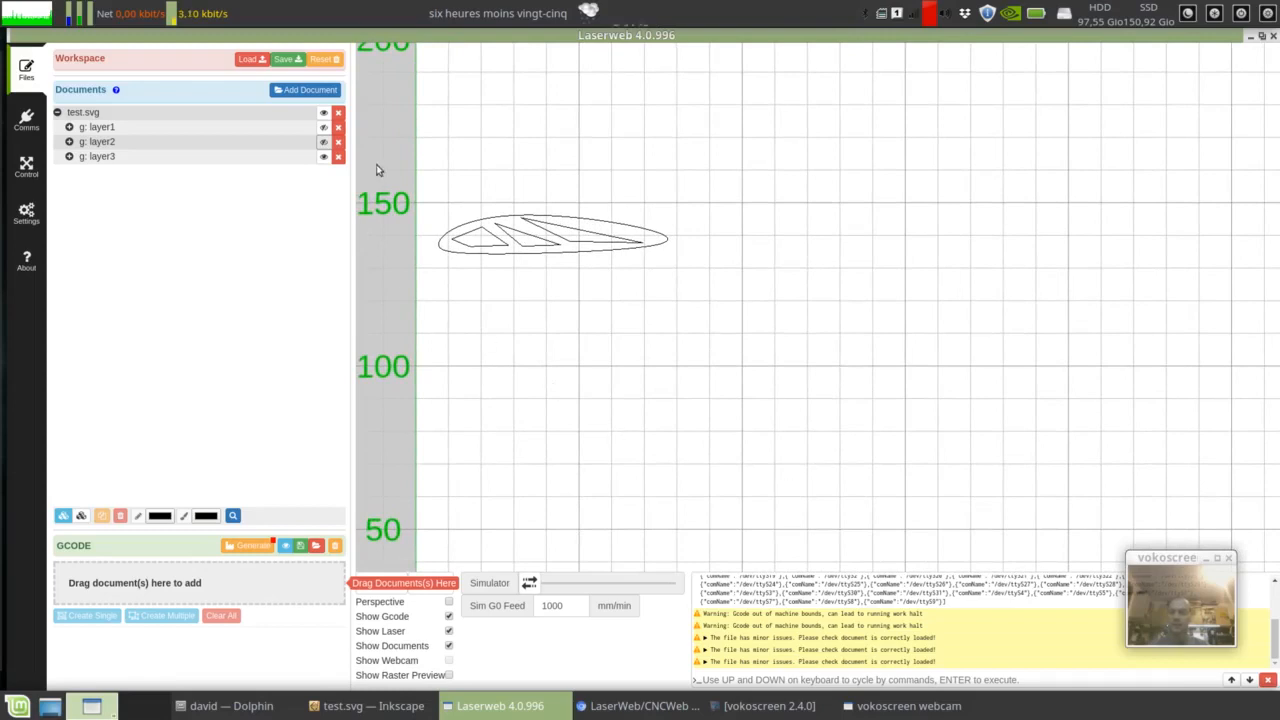
- Toggle the visibility of layer1 and layer2, leaving layer1 shown and layer2 hidden
{"action": "left_click", "coordinate": [323, 145]}
{"action": "left_click", "coordinate": [323, 145]}
{"action": "left_click", "coordinate": [323, 127]}
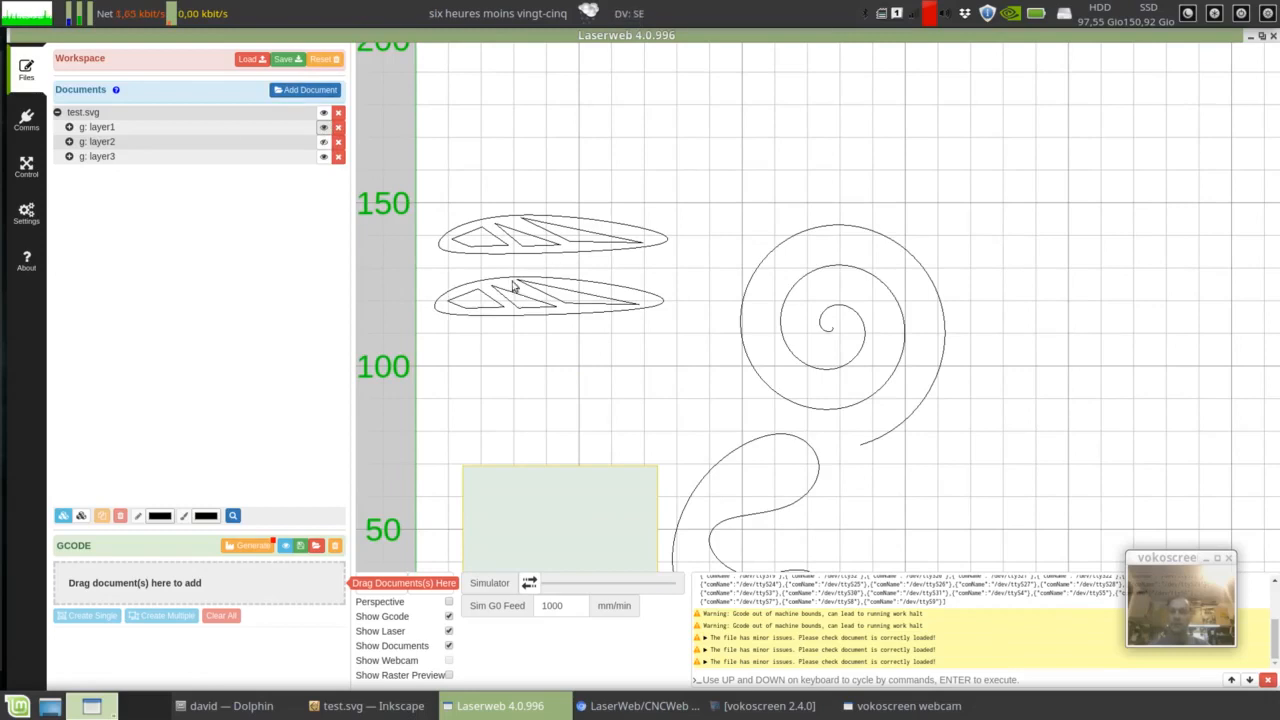
{"action": "left_click", "coordinate": [323, 142]}
{"action": "left_click", "coordinate": [323, 142]}
{"action": "left_click", "coordinate": [323, 127]}
{"action": "left_click", "coordinate": [323, 128]}
- Expand layer3 and its group g863, selecting the whole group and each of its paths to identify the matching rib shapes
{"action": "left_click", "coordinate": [69, 156]}
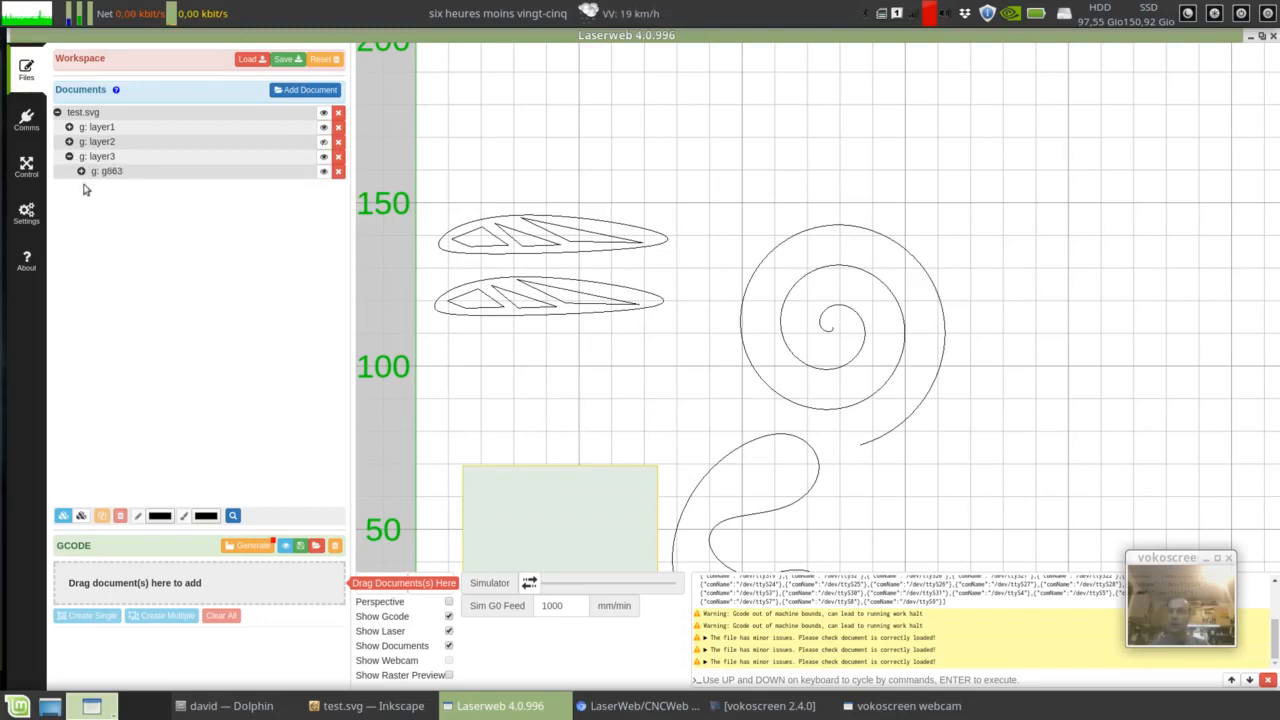
{"action": "left_click", "coordinate": [110, 172]}
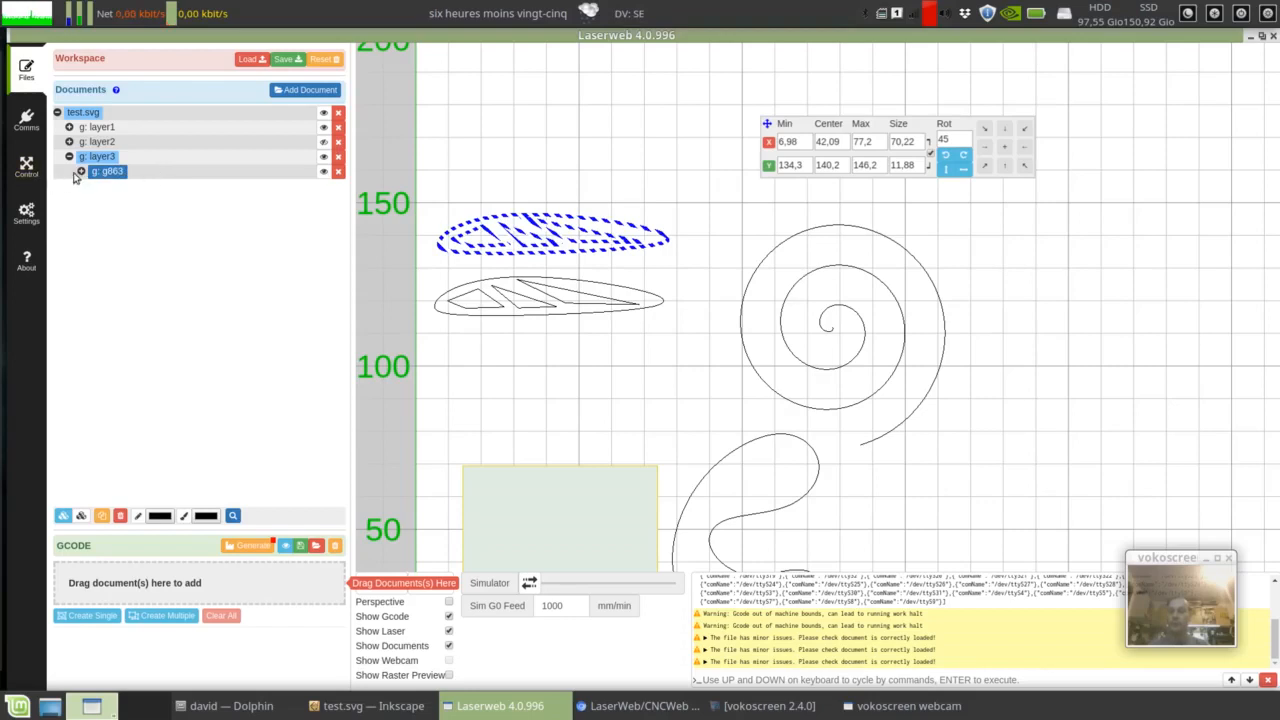
{"action": "left_click", "coordinate": [82, 172]}
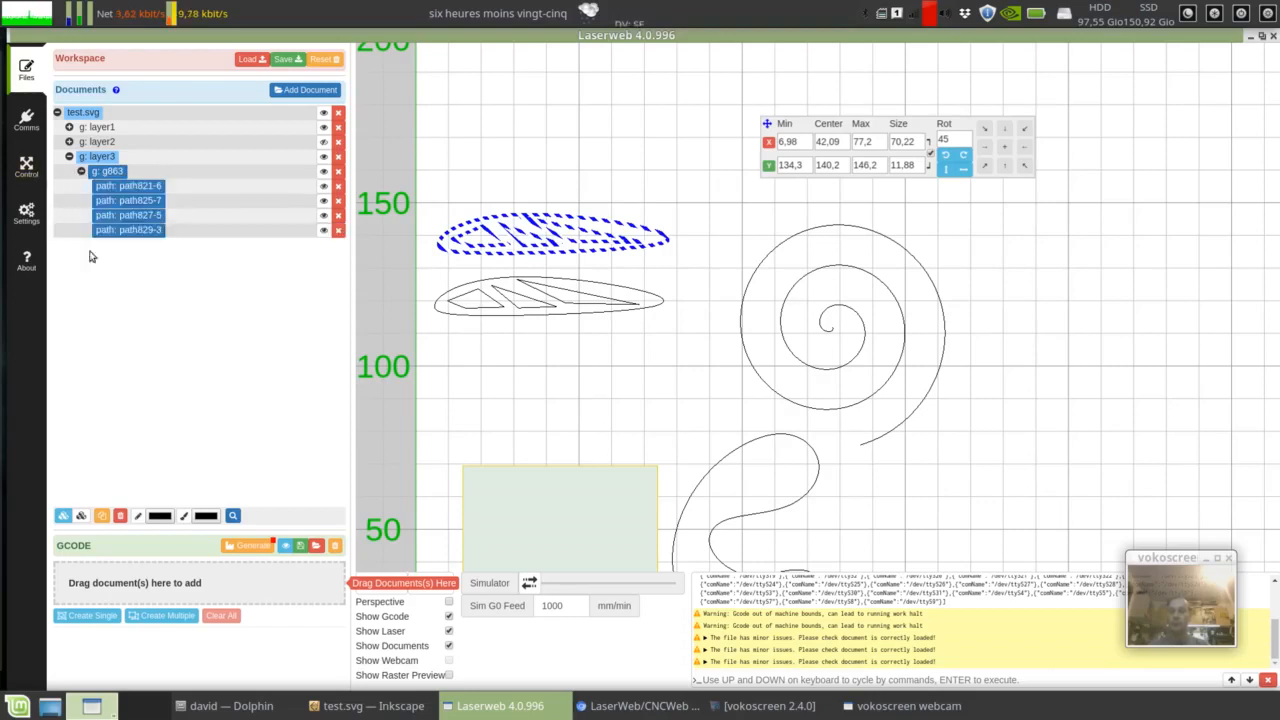
{"action": "left_click", "coordinate": [140, 230]}
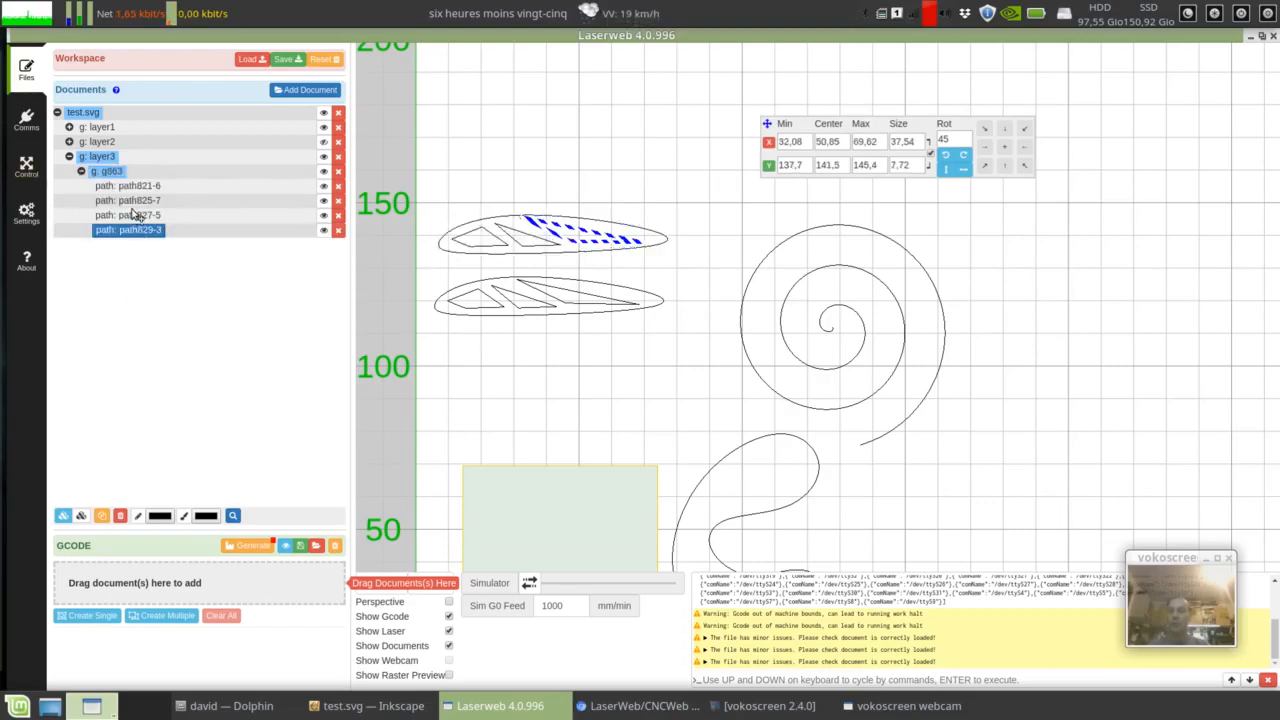
{"action": "left_click", "coordinate": [142, 215]}
{"action": "left_click", "coordinate": [143, 201]}
{"action": "left_click", "coordinate": [140, 186]}
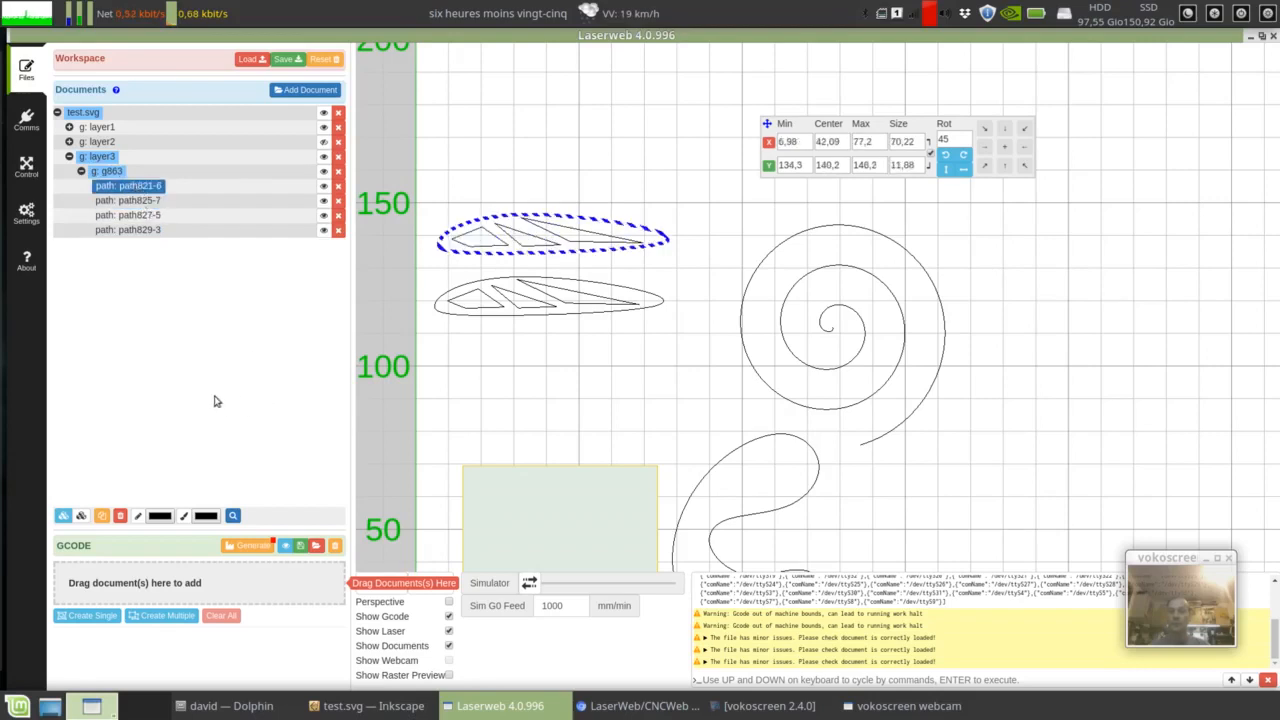
- Expand layer1 and select the carrer rectangle and each path down to path829 to identify the corresponding shapes in the workspace
{"action": "left_click", "coordinate": [69, 127]}
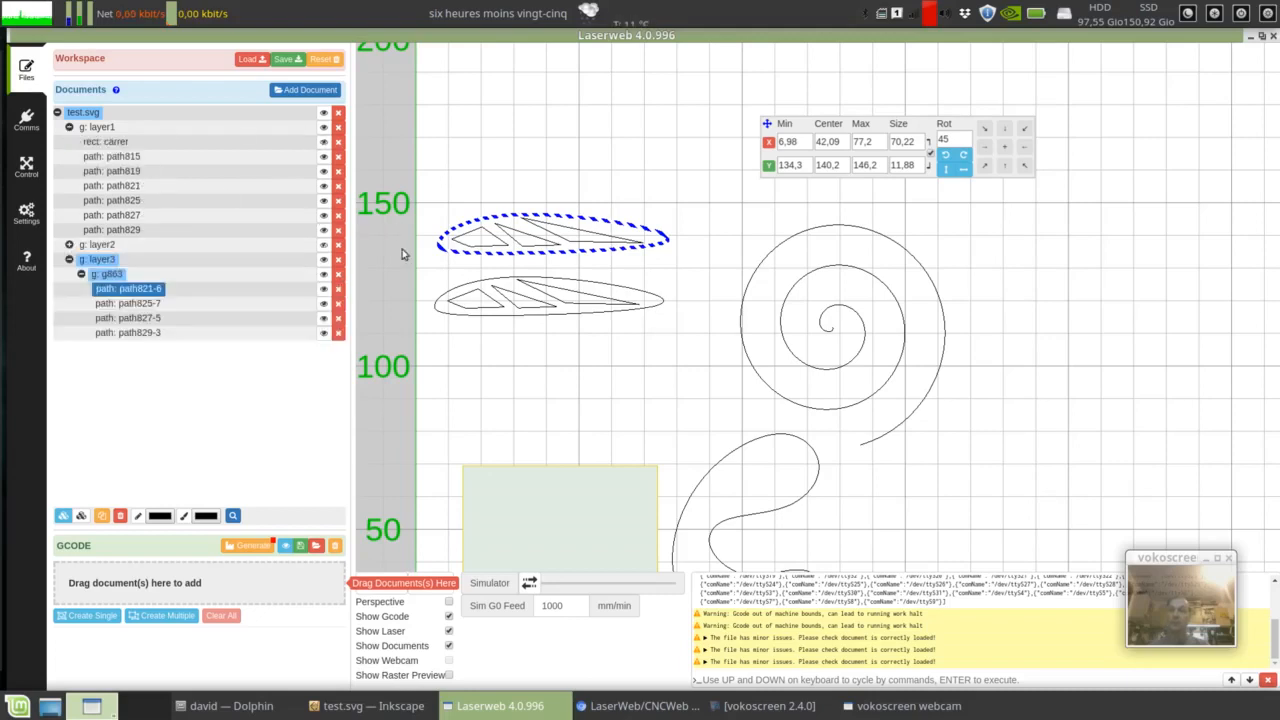
{"action": "left_click", "coordinate": [120, 143]}
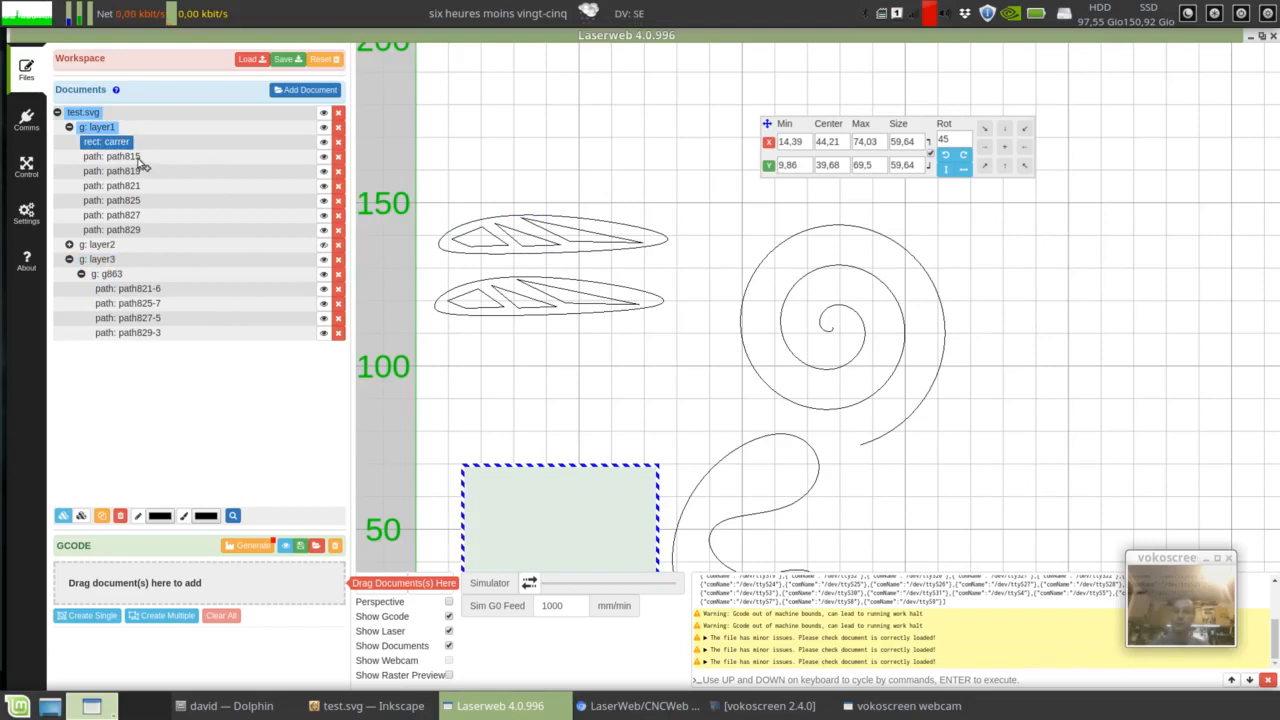
{"action": "left_click", "coordinate": [135, 158]}
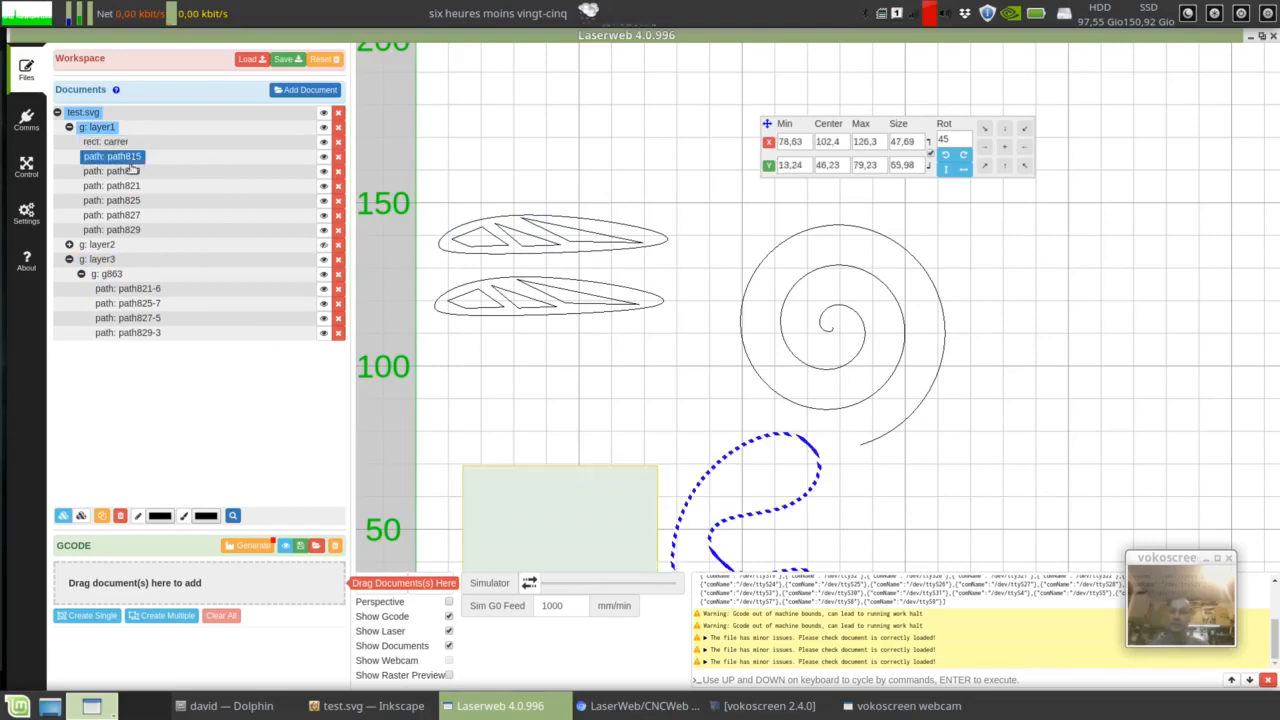
{"action": "left_click", "coordinate": [133, 172]}
{"action": "left_click", "coordinate": [136, 187]}
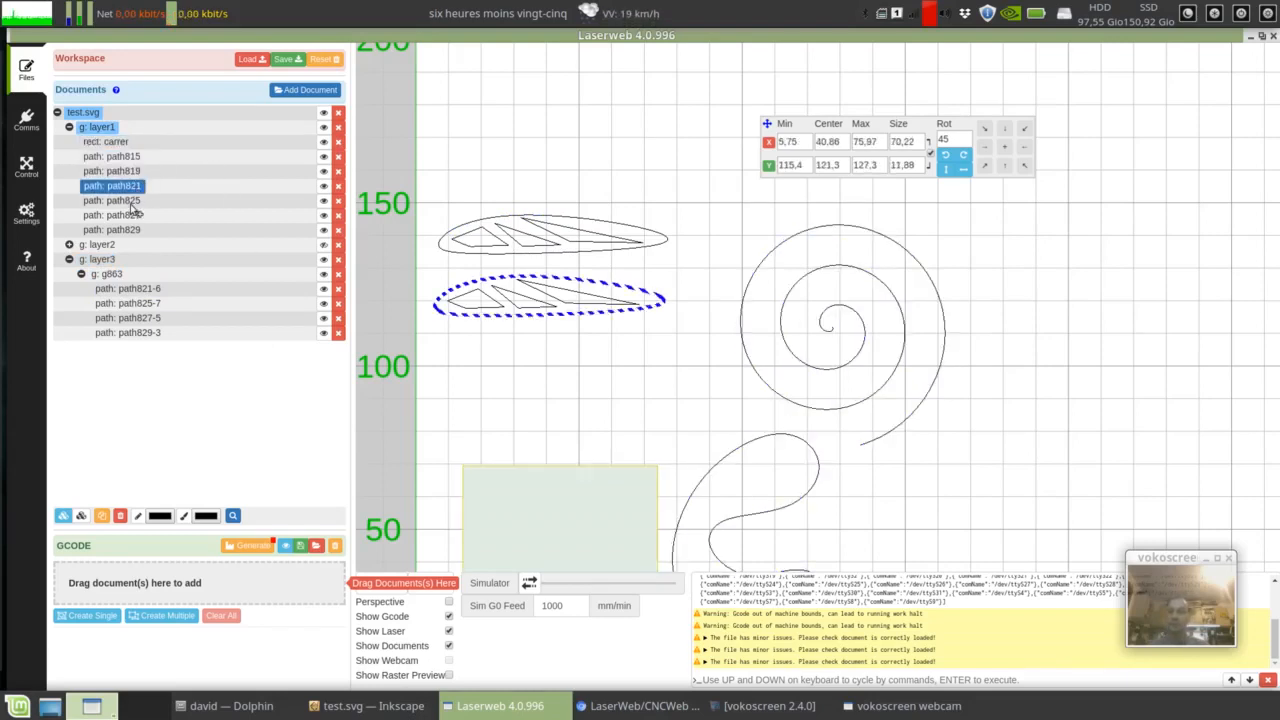
{"action": "left_click", "coordinate": [133, 202]}
{"action": "left_click", "coordinate": [135, 216]}
{"action": "left_click", "coordinate": [135, 230]}
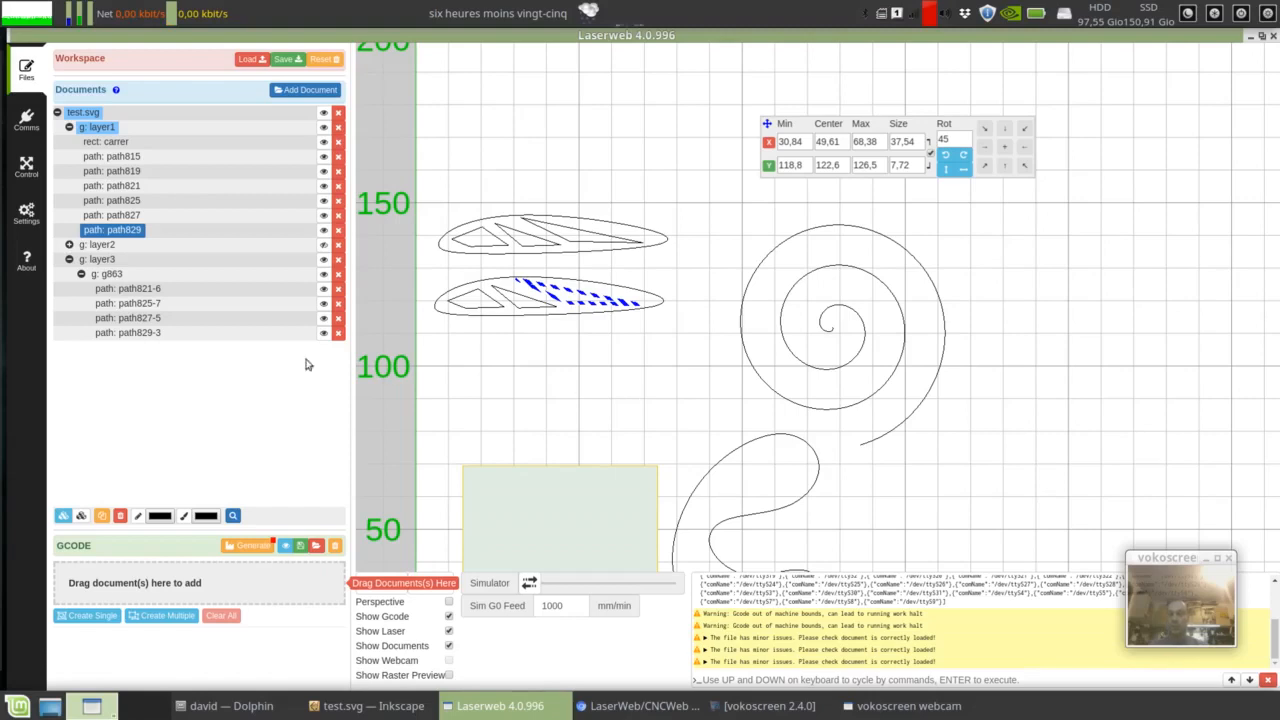
- Select path825-7 in layer3 and the whole g863 group to compare single-path and group selection
{"action": "left_click", "coordinate": [128, 304]}
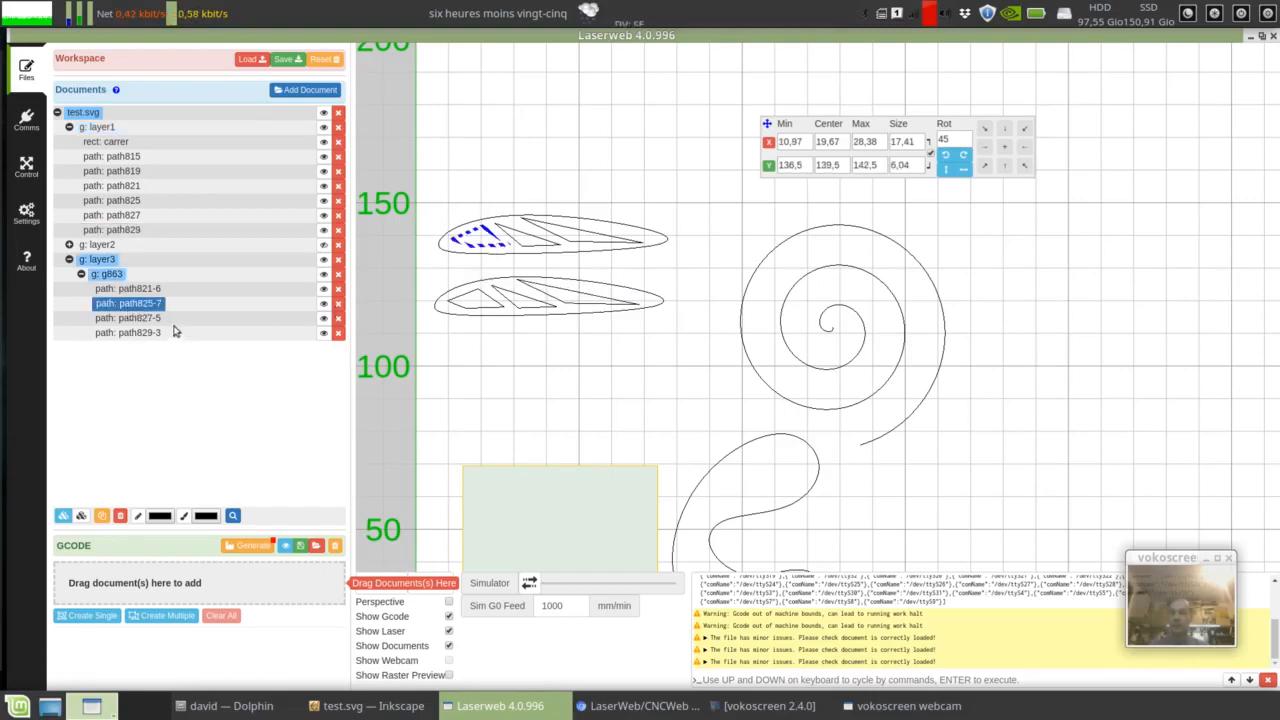
{"action": "left_click", "coordinate": [110, 275]}
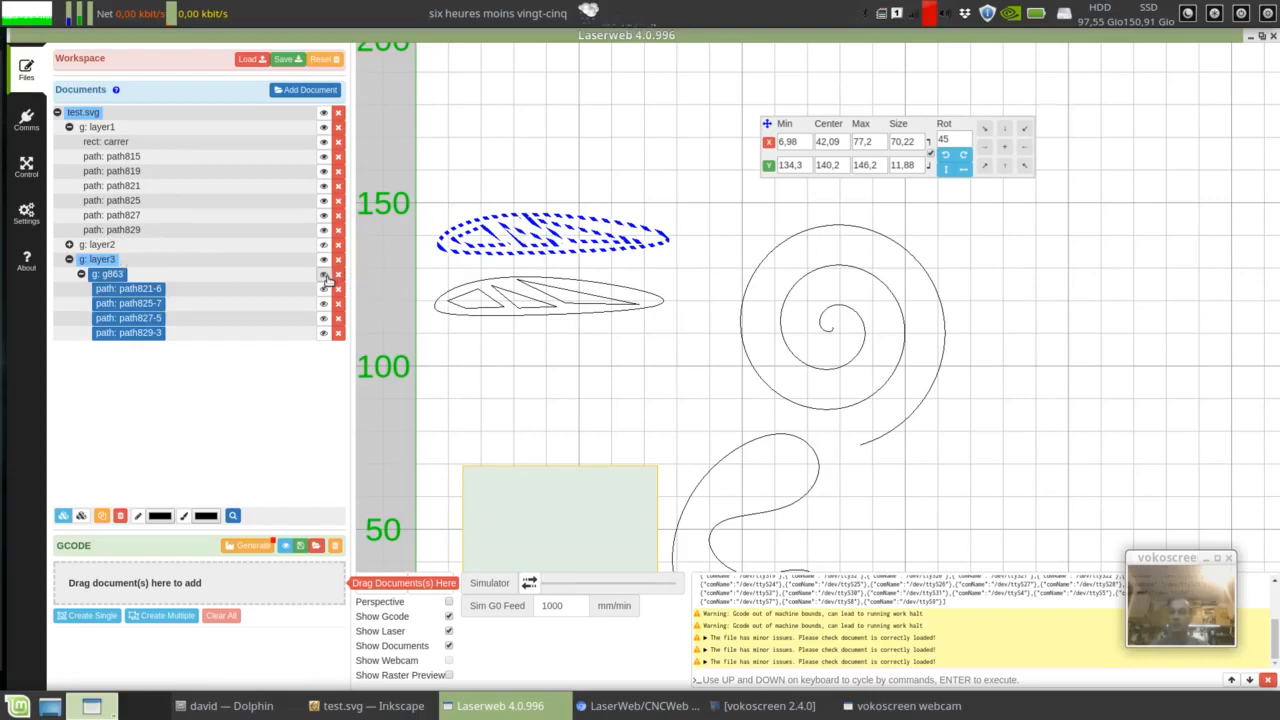
- Hide group g863 in layer3 and path829, path827, path825 and path821 in layer1, and toggle the visibility of path829-3
{"action": "left_click", "coordinate": [583, 380]}
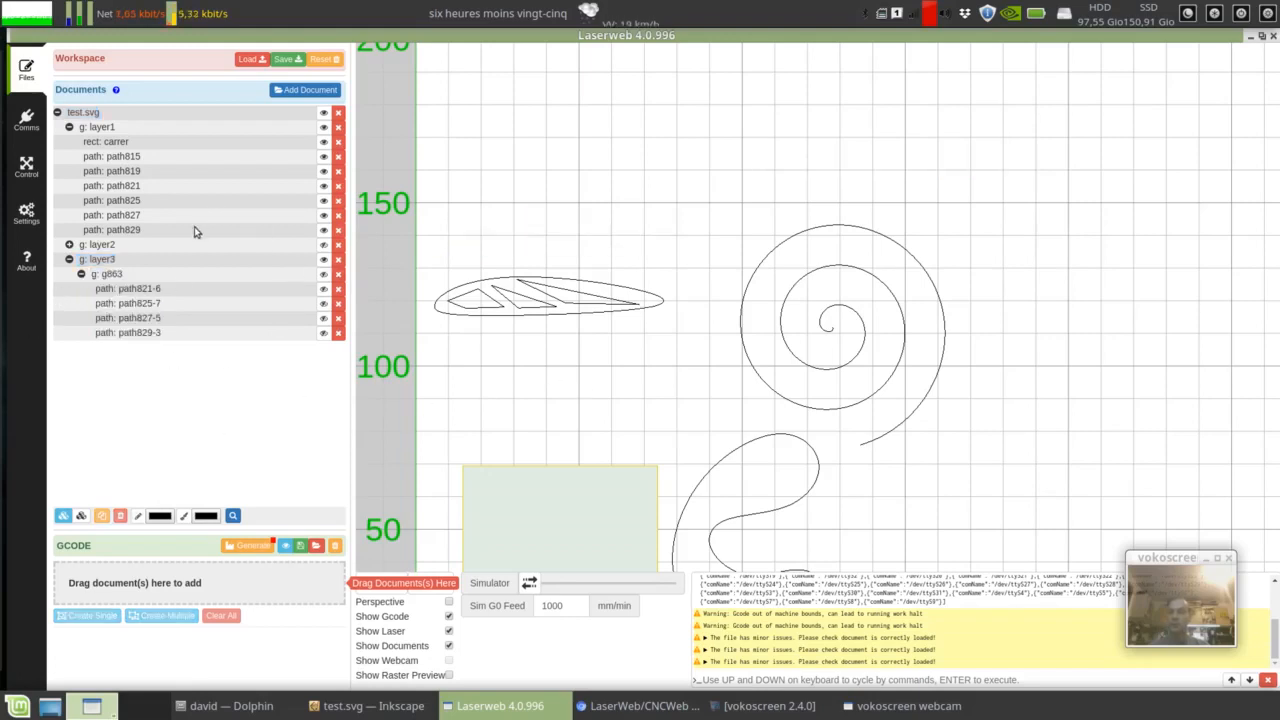
{"action": "left_click", "coordinate": [323, 229]}
{"action": "left_click", "coordinate": [323, 215]}
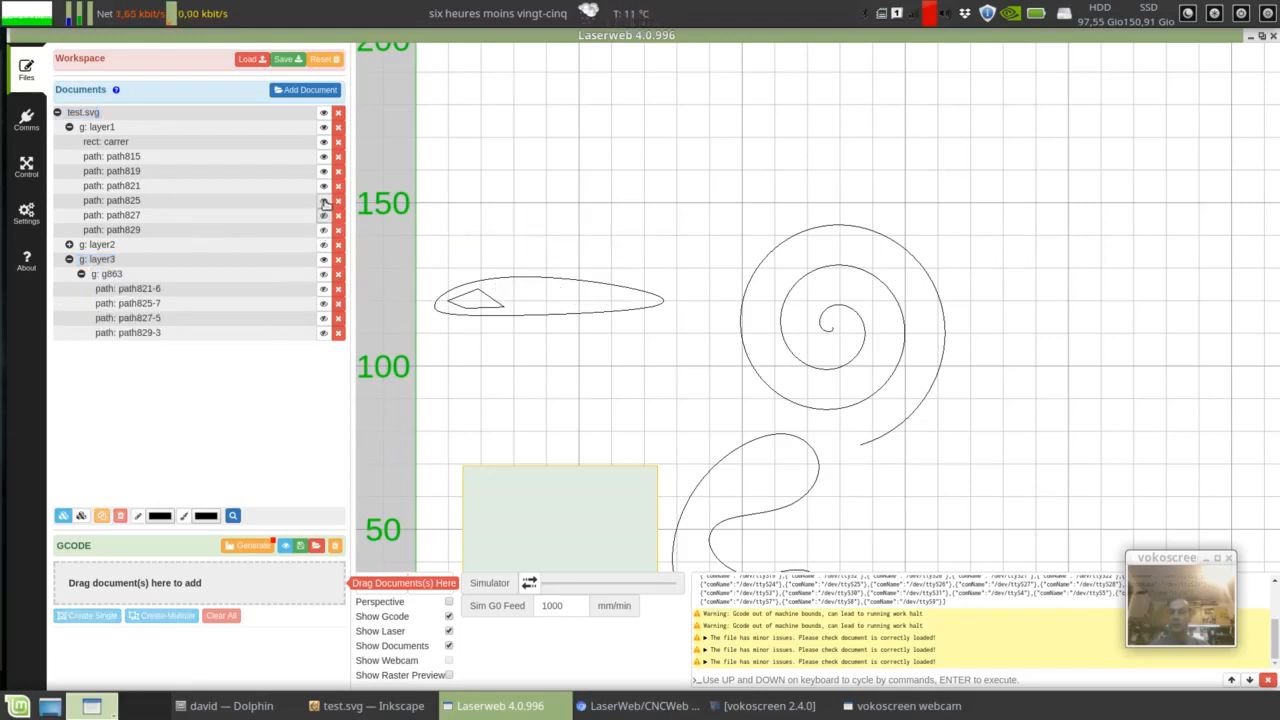
{"action": "left_click", "coordinate": [324, 200]}
{"action": "left_click", "coordinate": [323, 186]}
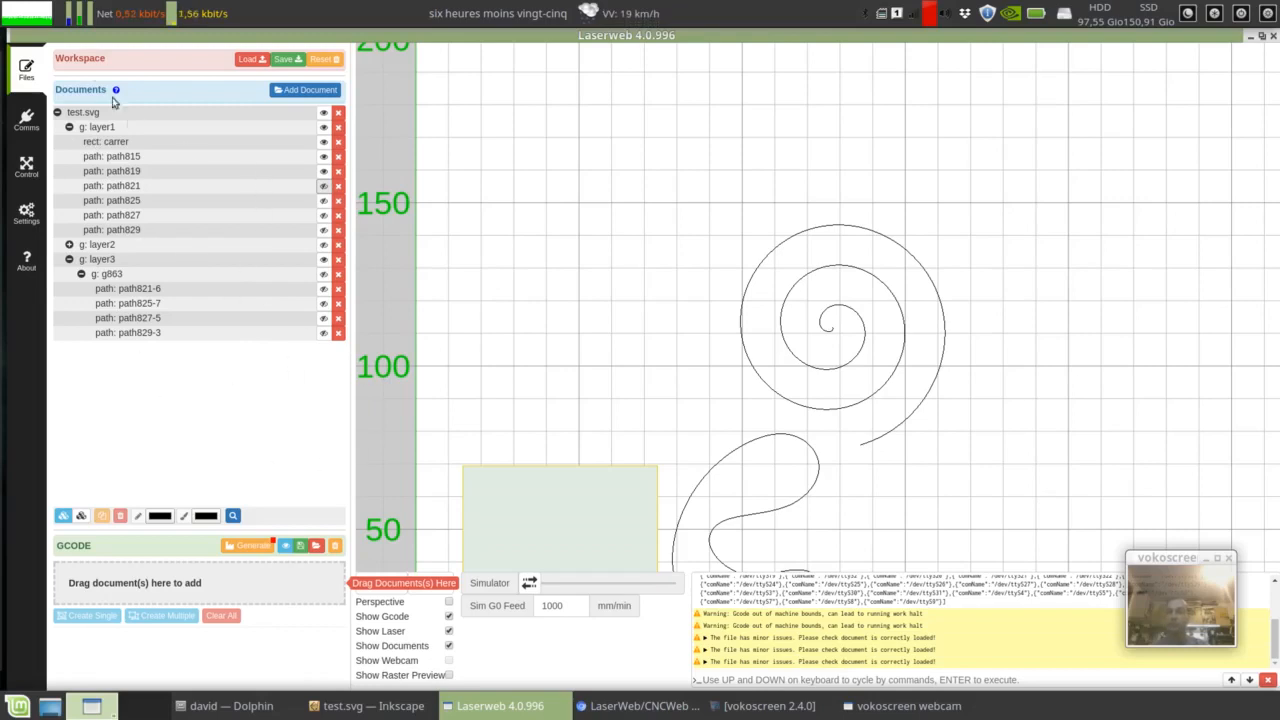
{"action": "left_click", "coordinate": [326, 336]}
{"action": "left_click", "coordinate": [326, 336]}
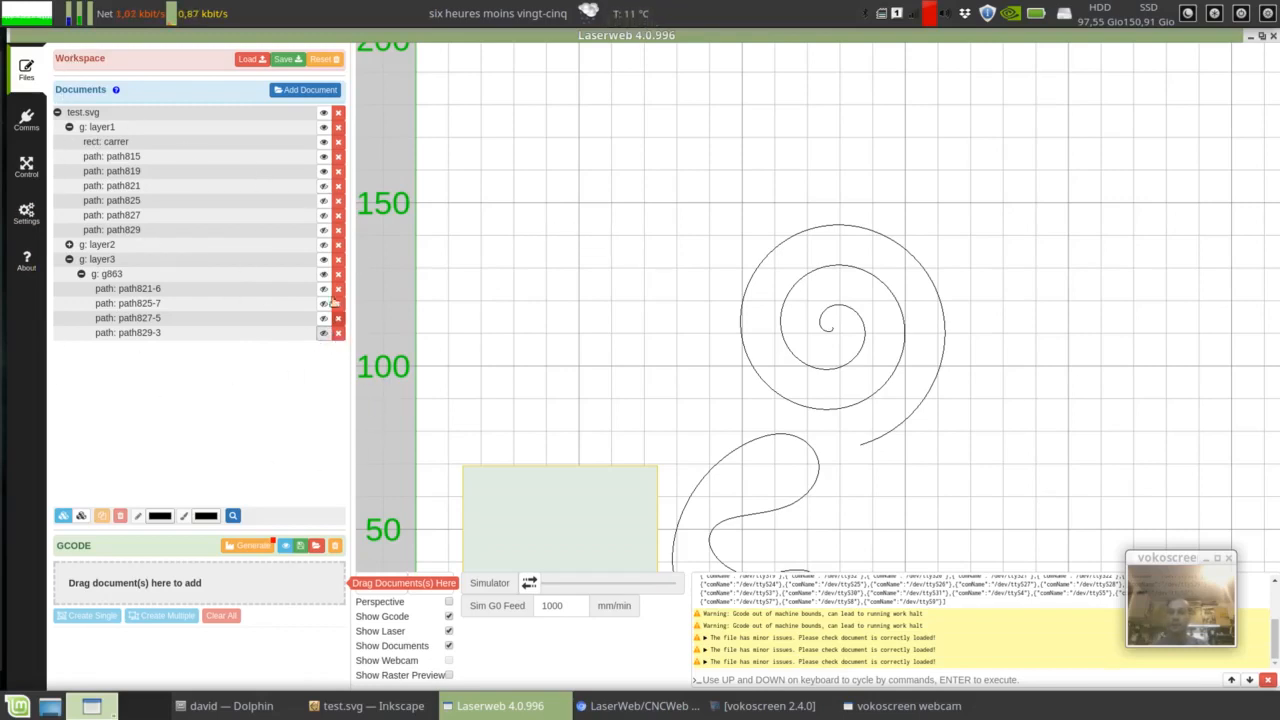
- Delete path829, path821, path827 and path825 from layer1, making the last three visible before removing them and hiding path819
{"action": "left_click", "coordinate": [120, 230]}
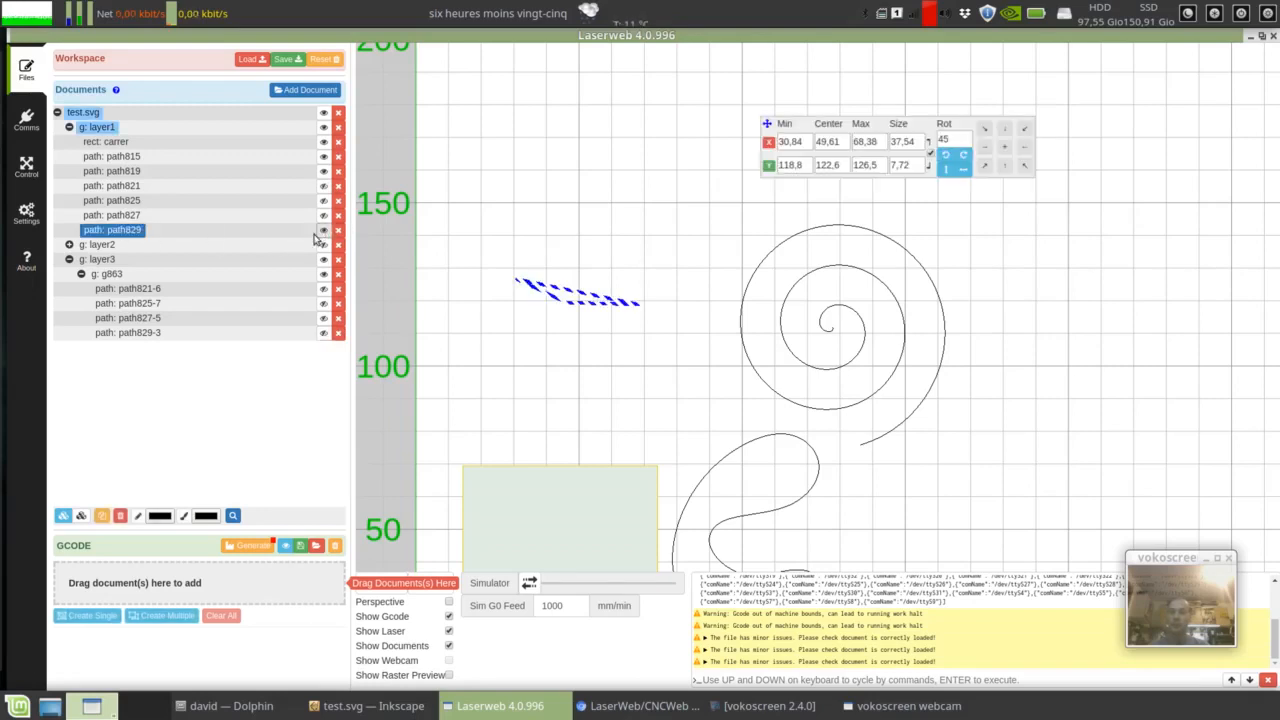
{"action": "left_click", "coordinate": [338, 230]}
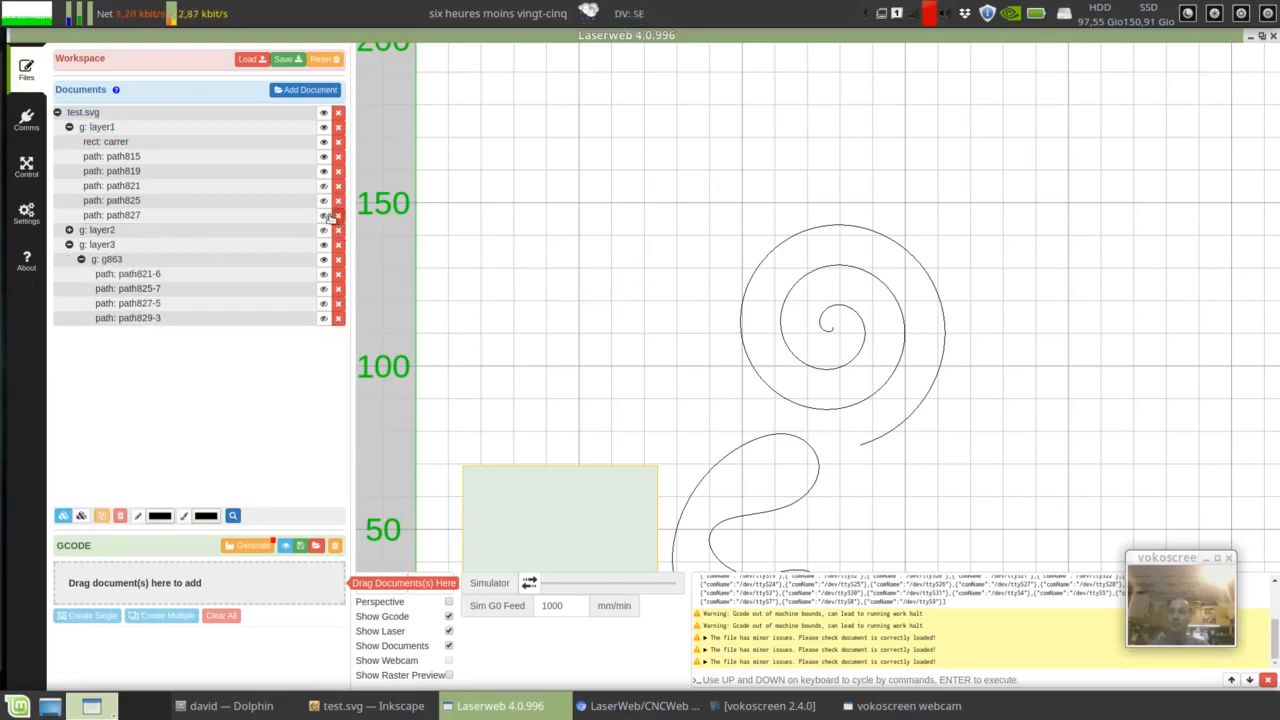
{"action": "left_click", "coordinate": [324, 216]}
{"action": "left_click", "coordinate": [324, 201]}
{"action": "left_click", "coordinate": [323, 186]}
{"action": "left_click", "coordinate": [322, 171]}
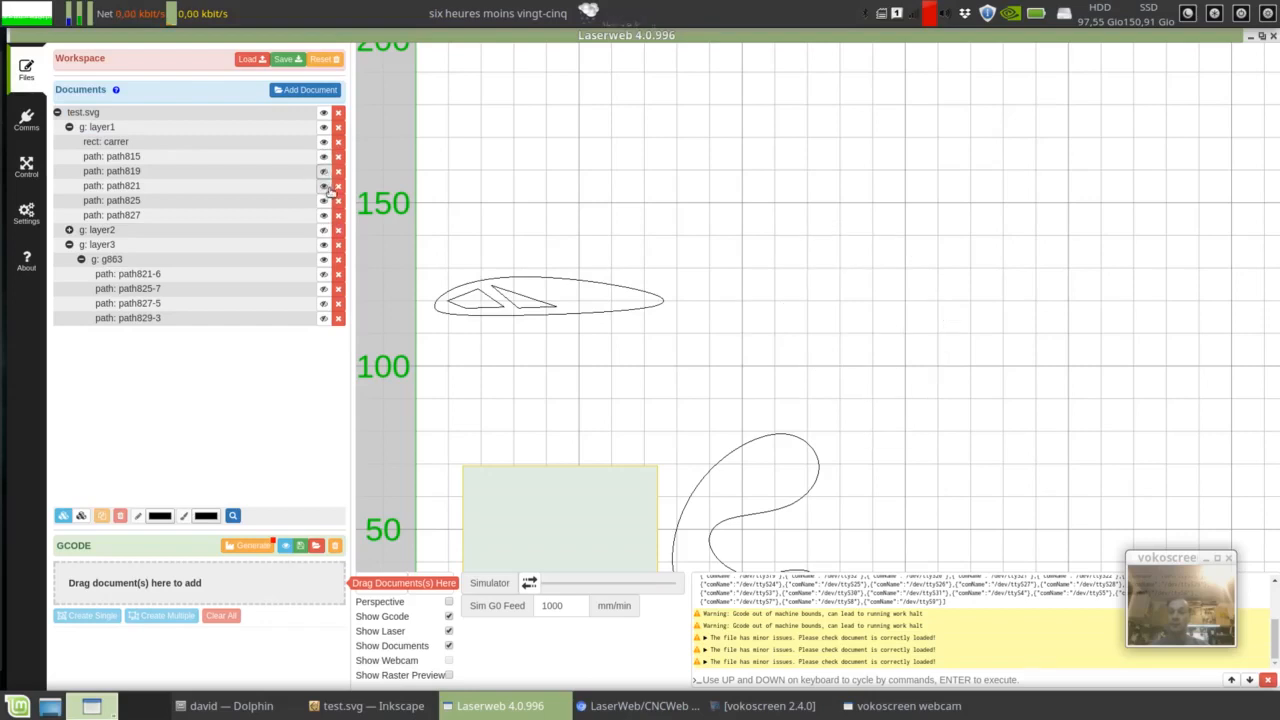
{"action": "left_click", "coordinate": [338, 186]}
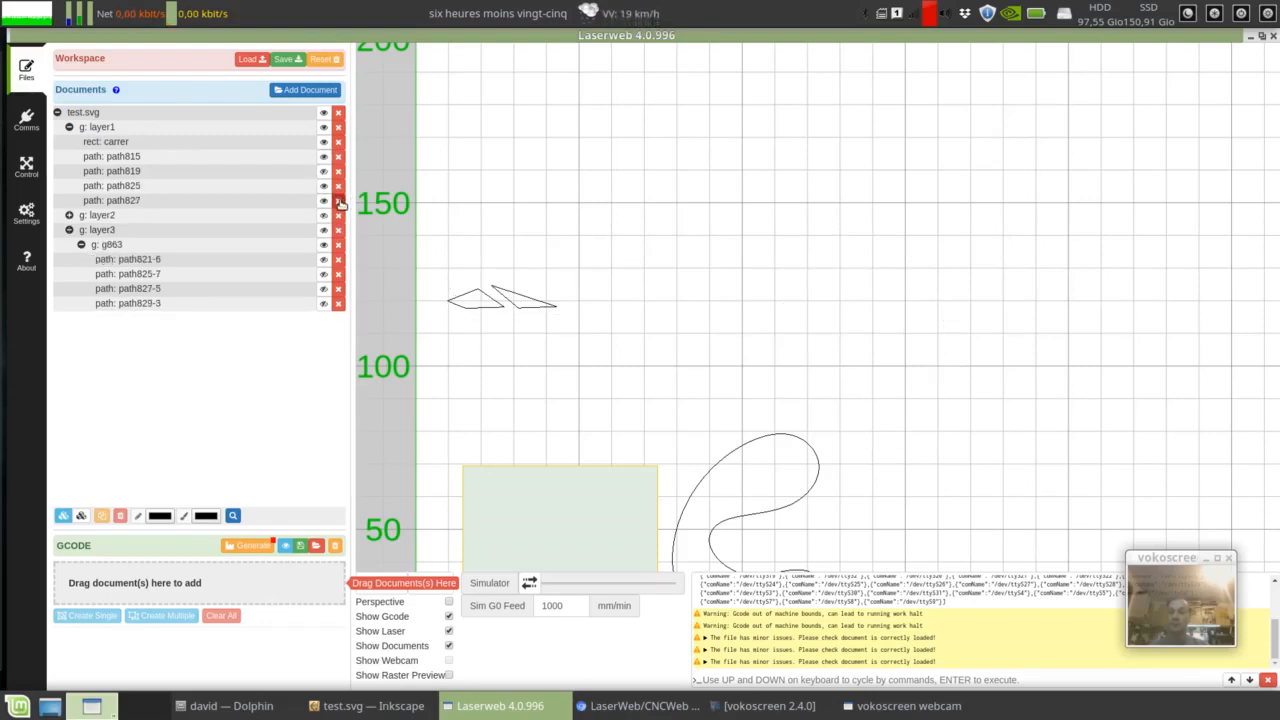
{"action": "left_click", "coordinate": [338, 201]}
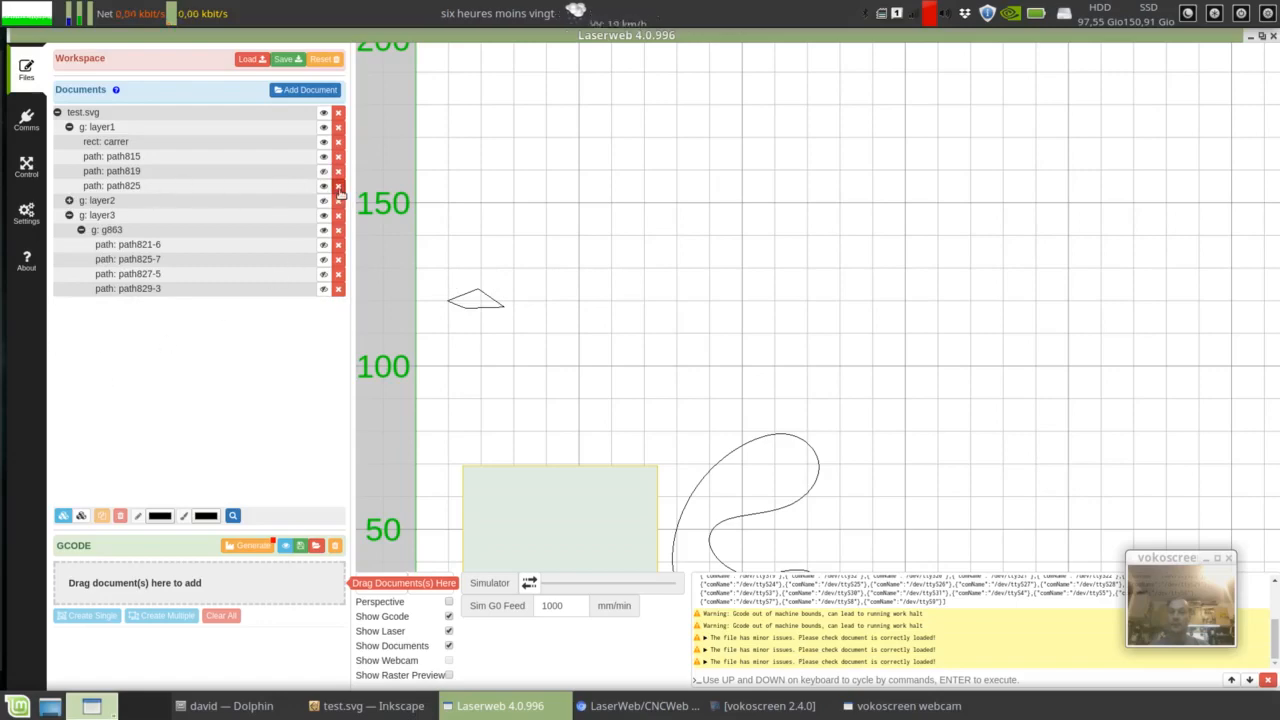
{"action": "left_click", "coordinate": [338, 187]}
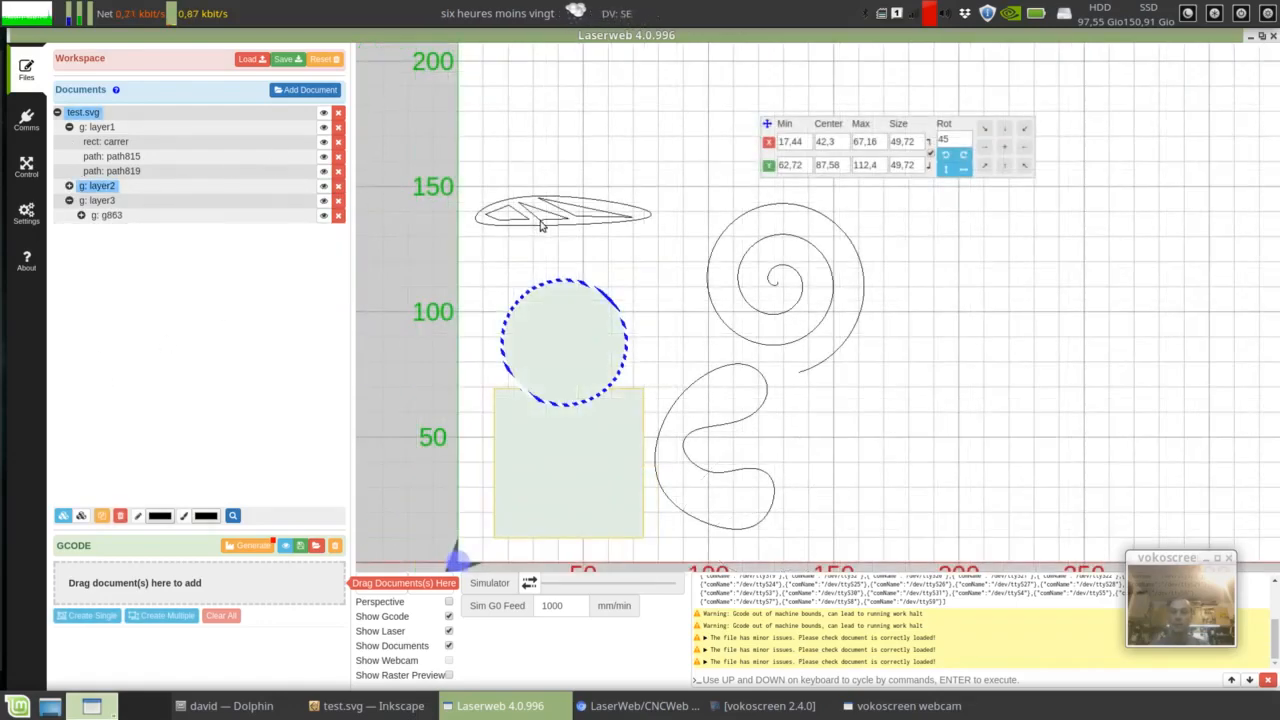
- Select the rib outline, its inner cutouts, the spiral and the closed curve in the workspace to check individual shape selection
{"action": "left_click", "coordinate": [540, 225]}
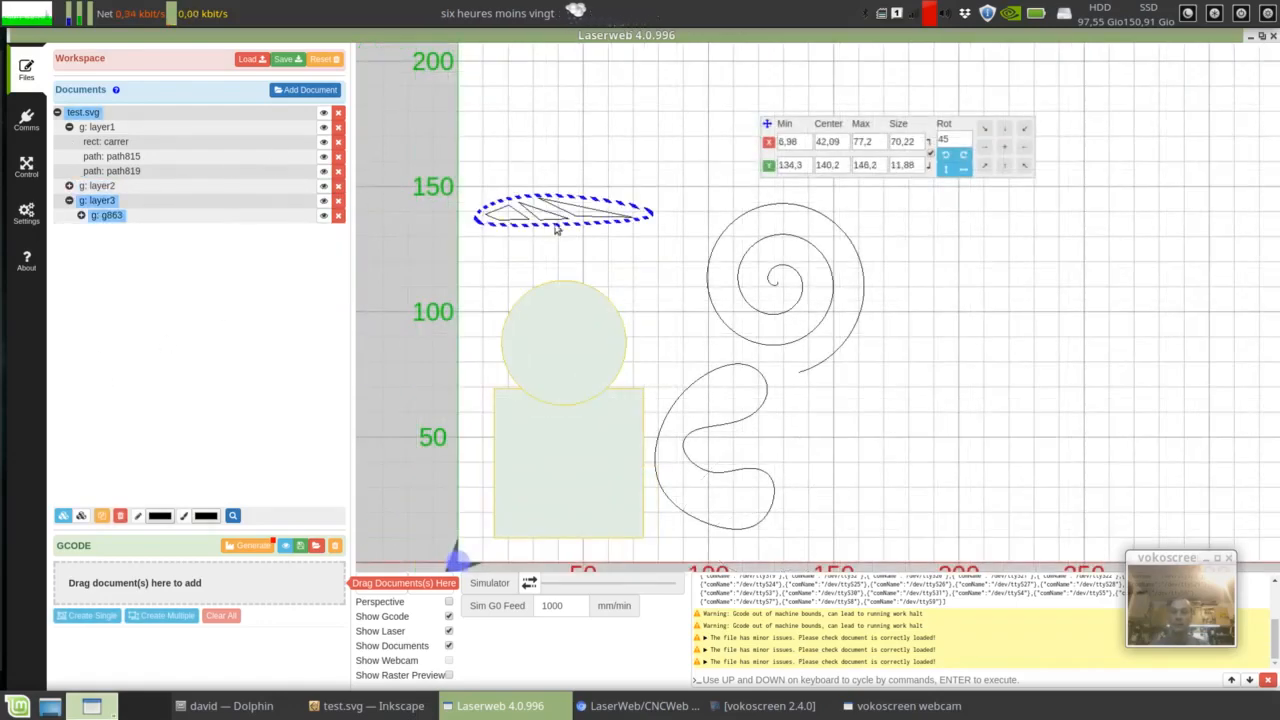
{"action": "left_click", "coordinate": [722, 238]}
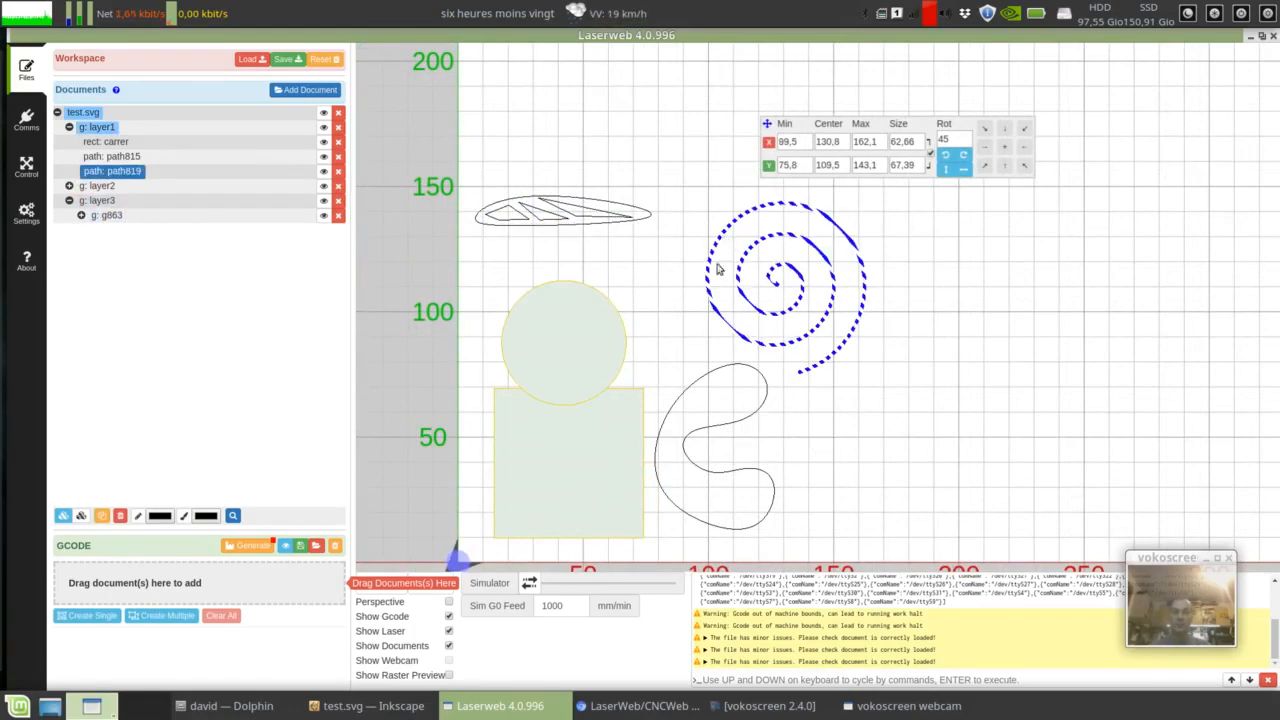
{"action": "left_click", "coordinate": [768, 390]}
{"action": "left_click", "coordinate": [637, 220]}
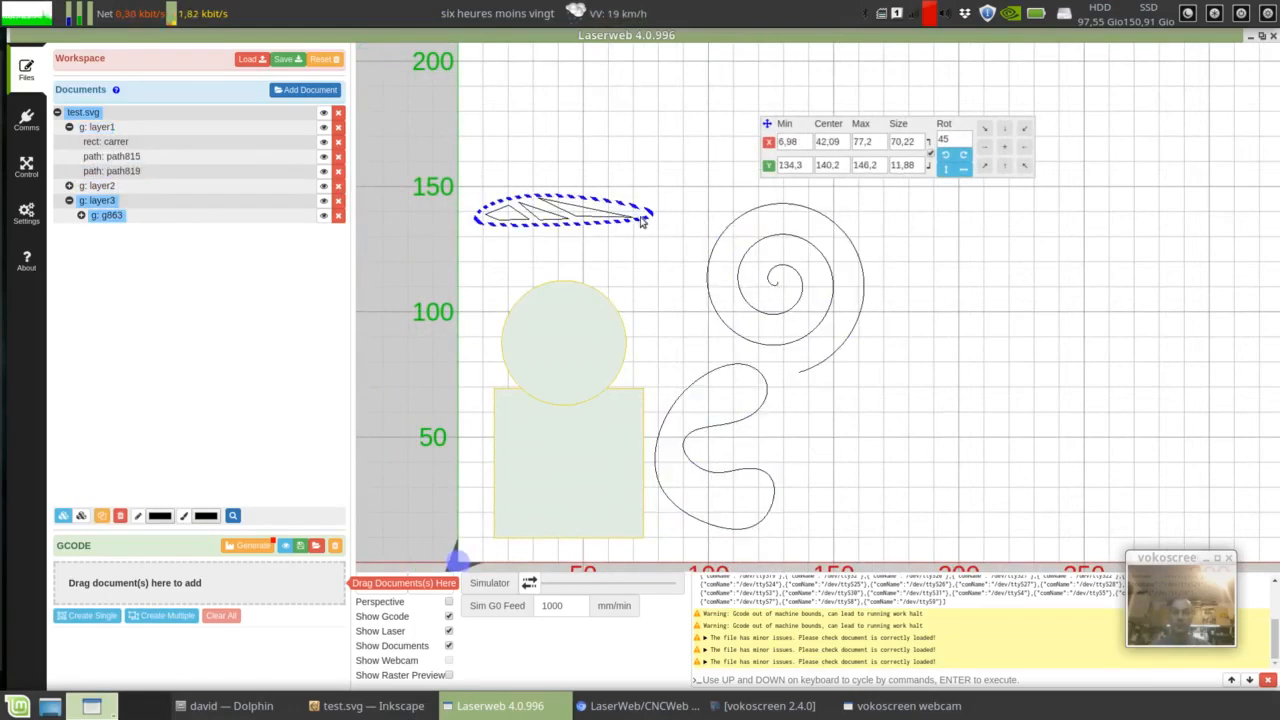
{"action": "left_click", "coordinate": [527, 219]}
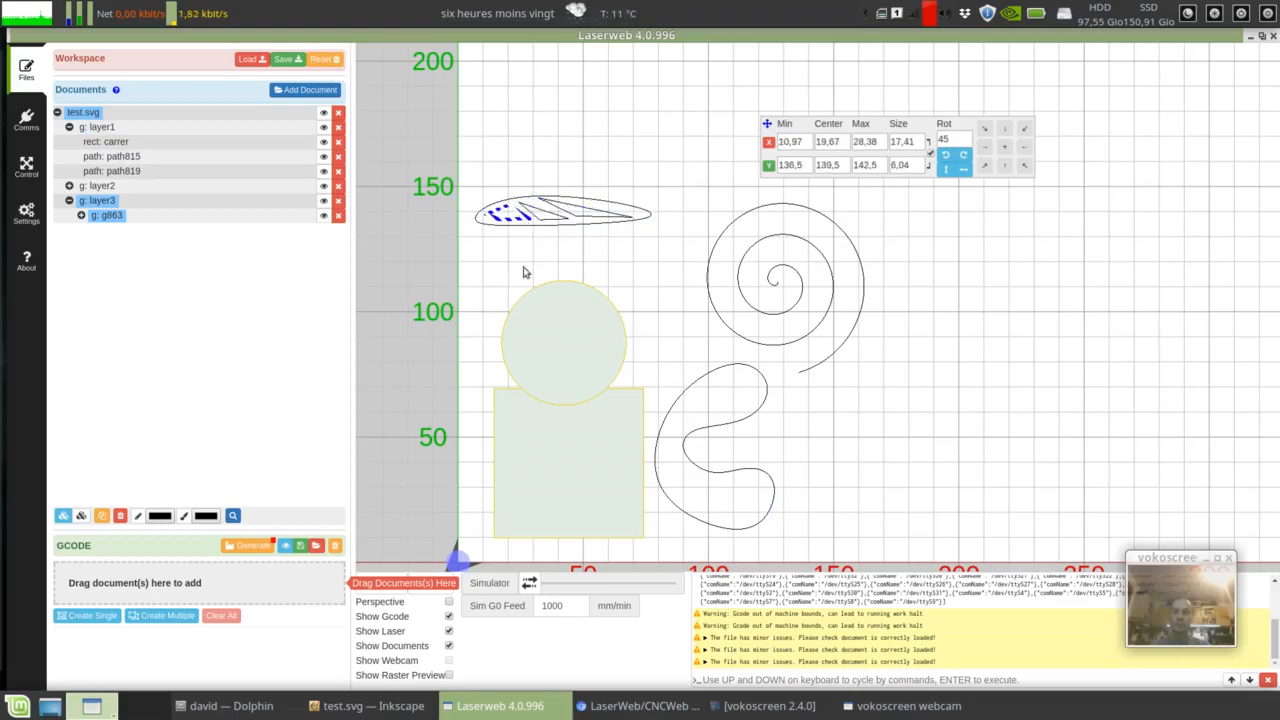
{"action": "left_click", "coordinate": [773, 348]}
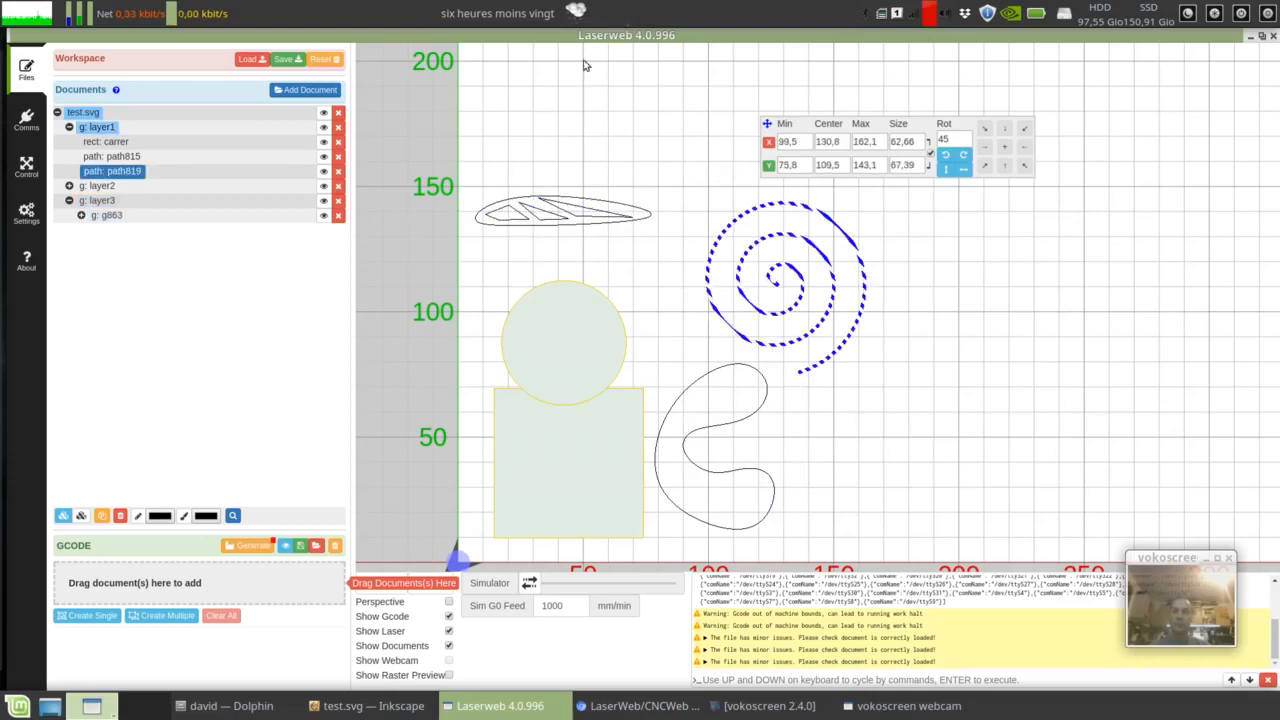
{"action": "left_click", "coordinate": [561, 224]}
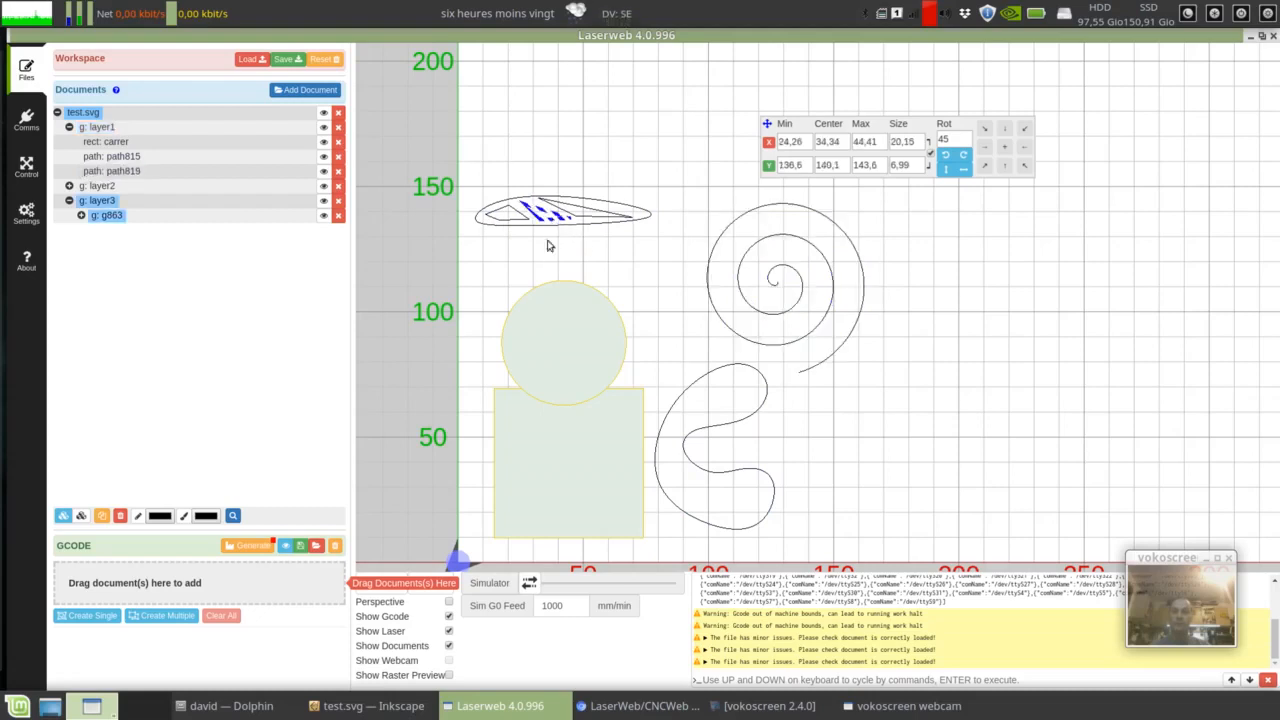
{"action": "left_click", "coordinate": [577, 188]}
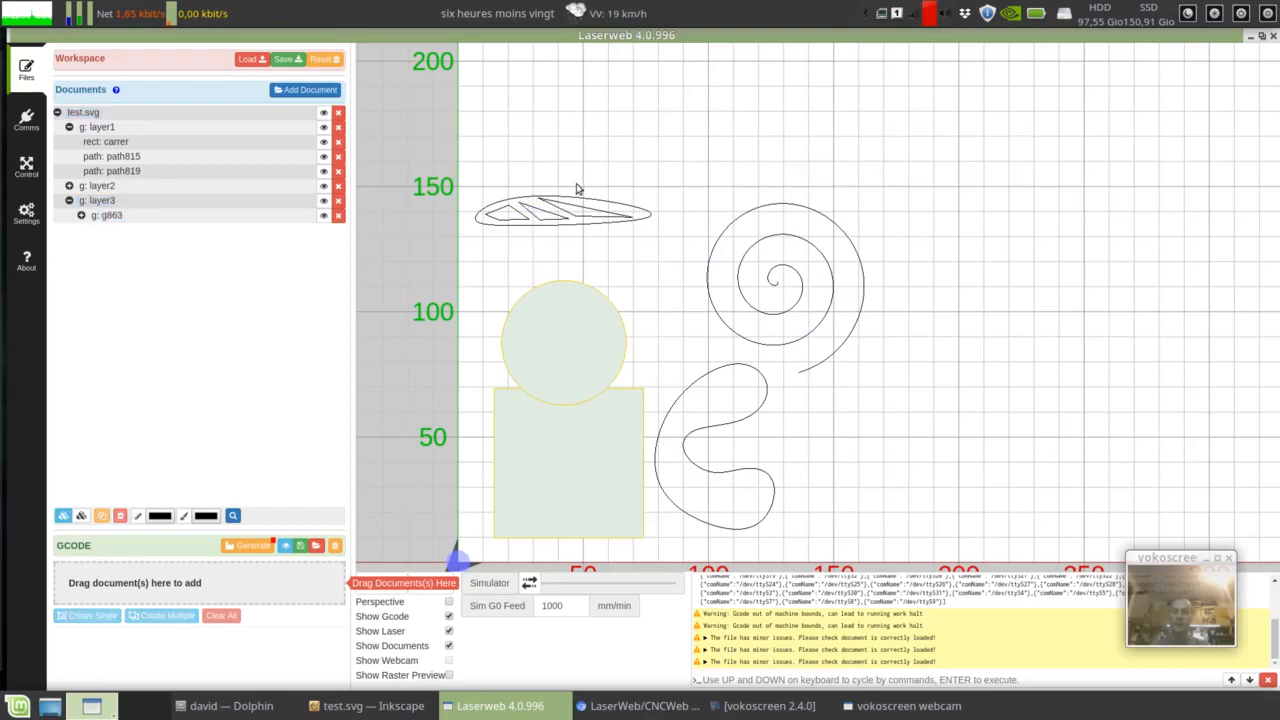
- Select the whole g863 rib group and move it slightly to the right in the workspace
{"action": "left_click", "coordinate": [108, 216]}
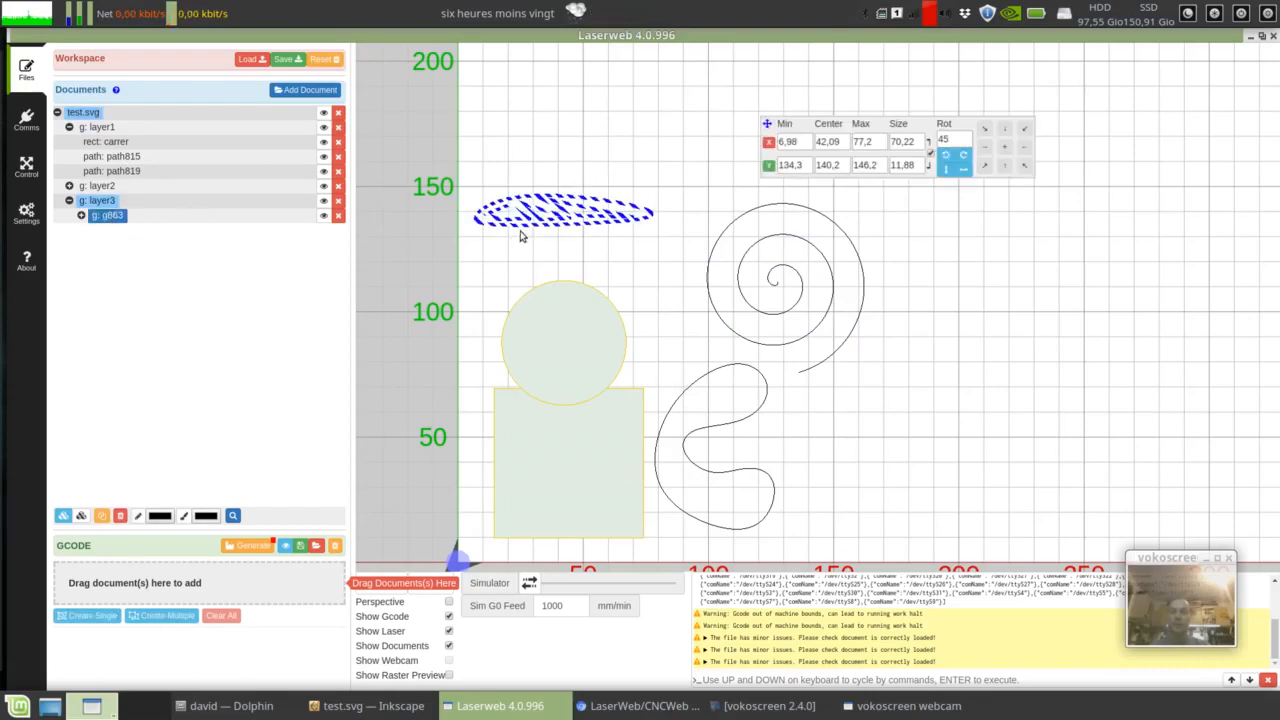
{"action": "left_click_drag", "start_coordinate": [520, 231], "coordinate": [581, 212]}
{"action": "left_click_drag", "start_coordinate": [882, 187], "coordinate": [848, 157]}
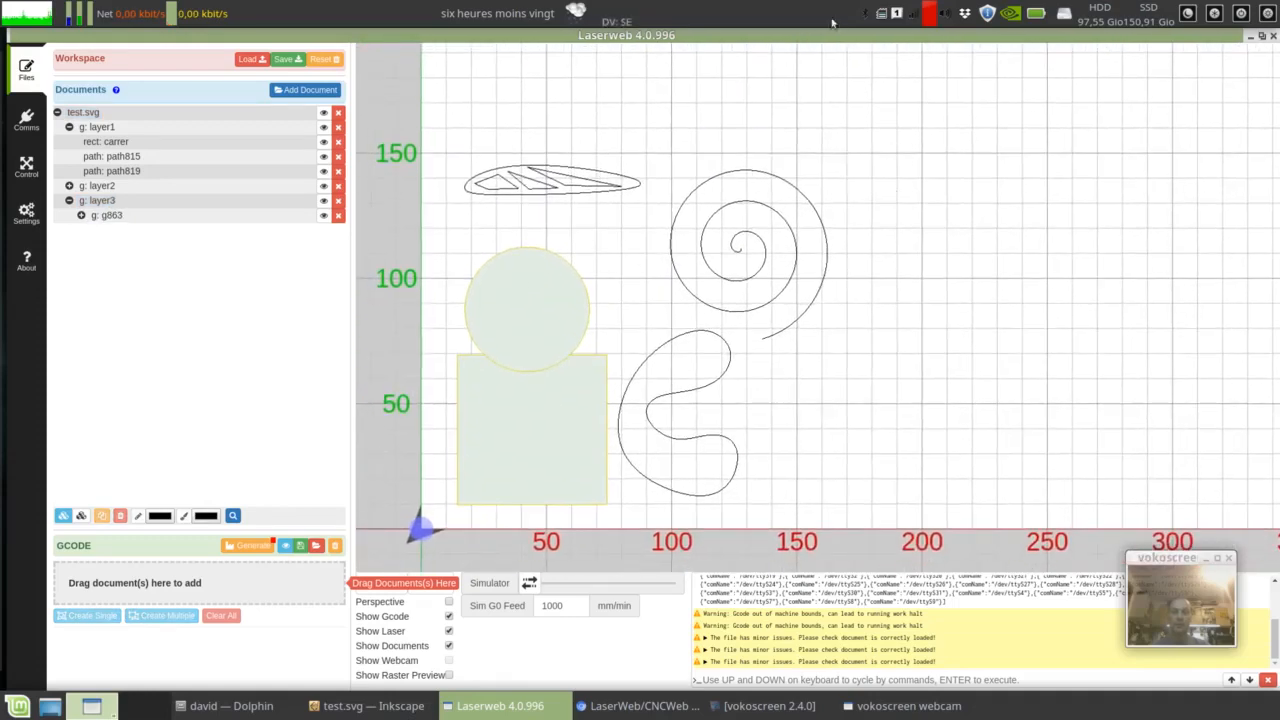
- Move the spiral path819 to about X 182, Y 4 and the closed curve path815 to about X 131, Y 3
{"action": "left_click_drag", "start_coordinate": [761, 155], "coordinate": [735, 212]}
{"action": "left_click", "coordinate": [741, 236]}
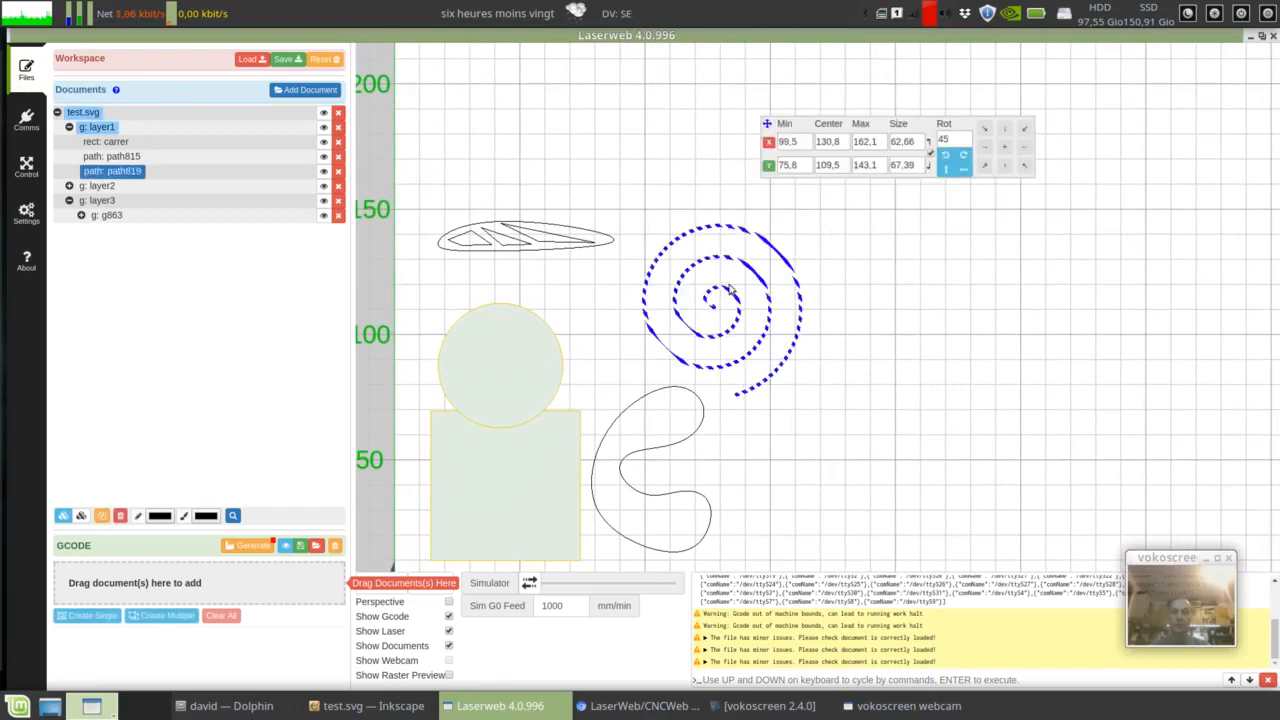
{"action": "left_click", "coordinate": [946, 222]}
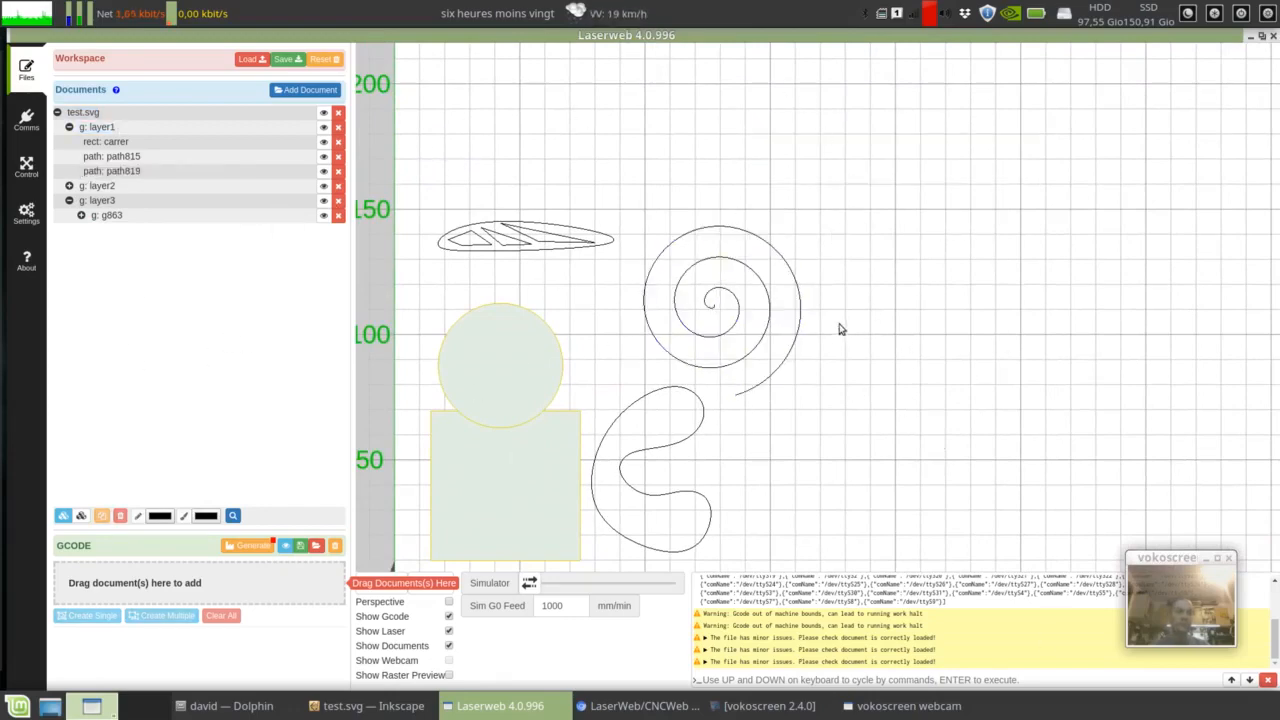
{"action": "mouse_move", "coordinate": [840, 331]}
{"action": "left_mouse_down"}
{"action": "mouse_move", "coordinate": [855, 303]}
{"action": "mouse_move", "coordinate": [820, 296]}
{"action": "mouse_move", "coordinate": [840, 306]}
{"action": "left_mouse_up"}
{"action": "left_click_drag", "start_coordinate": [695, 304], "coordinate": [903, 482]}
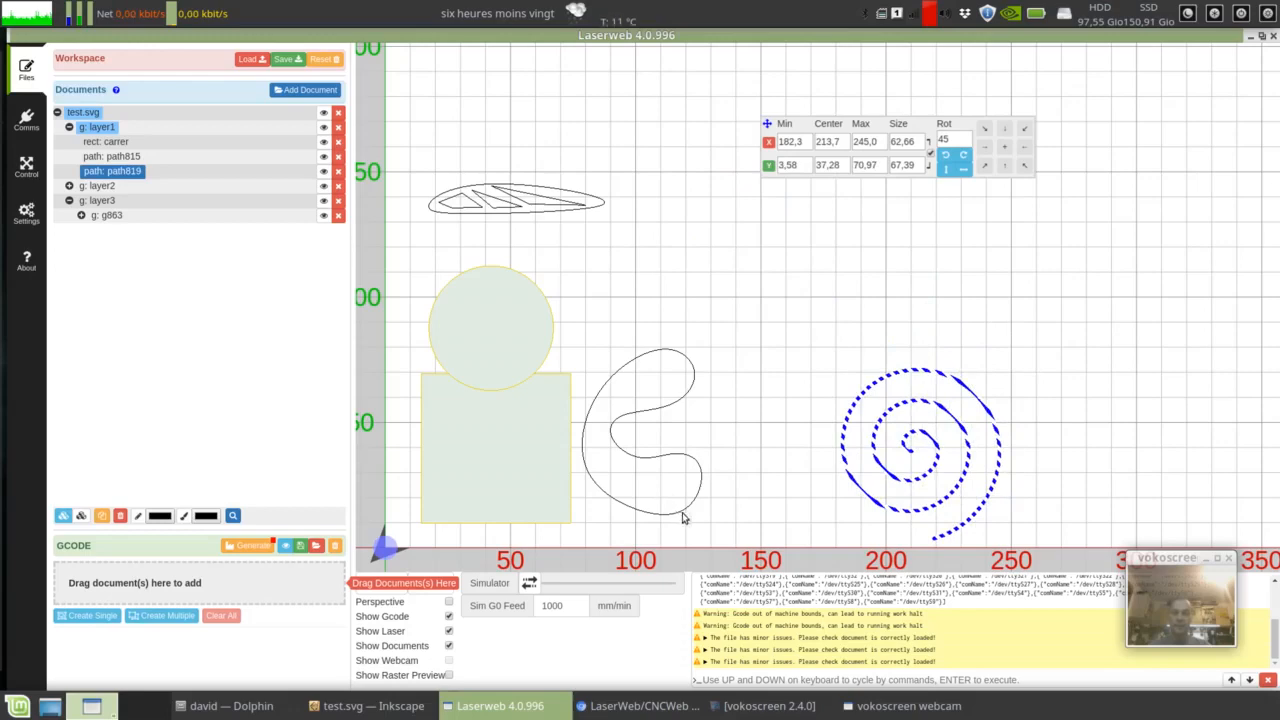
{"action": "left_click_drag", "start_coordinate": [675, 503], "coordinate": [806, 530]}
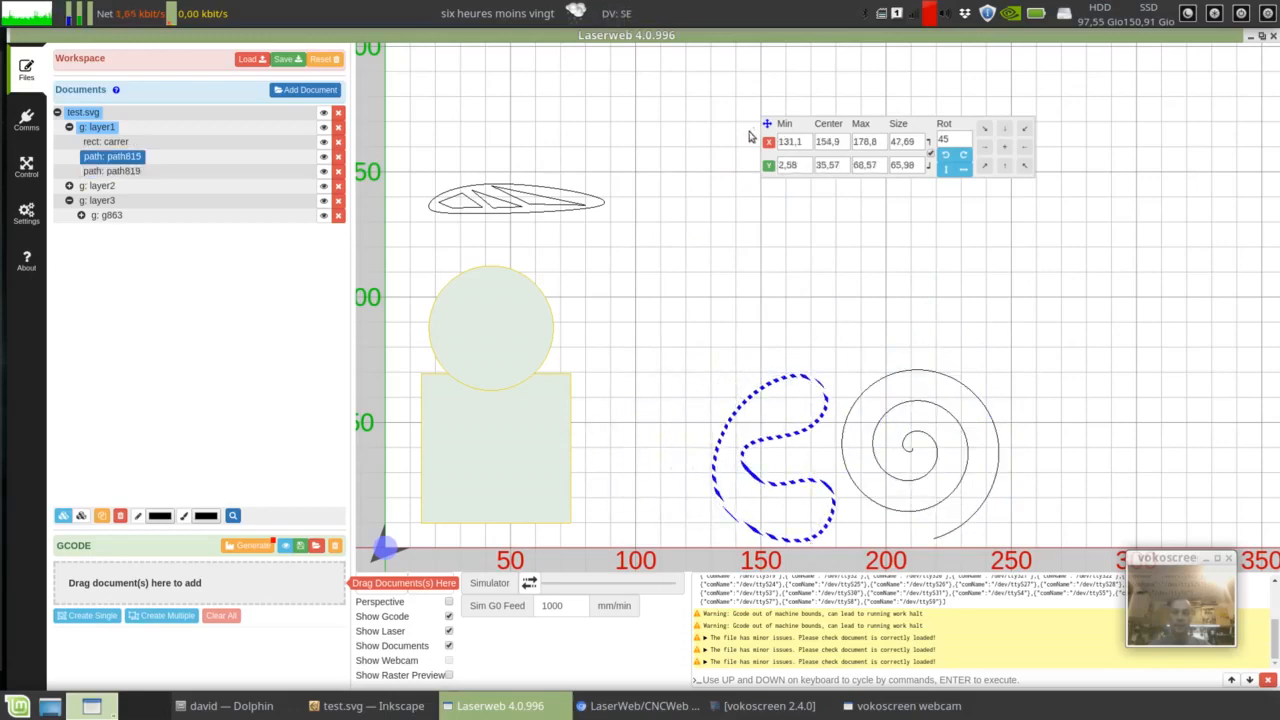
- Place the transform controls above path815 and set its Min X to 132.1, Min Y to 1.58, and lastly Max X to 177.82
{"action": "left_click_drag", "start_coordinate": [768, 126], "coordinate": [634, 274]}
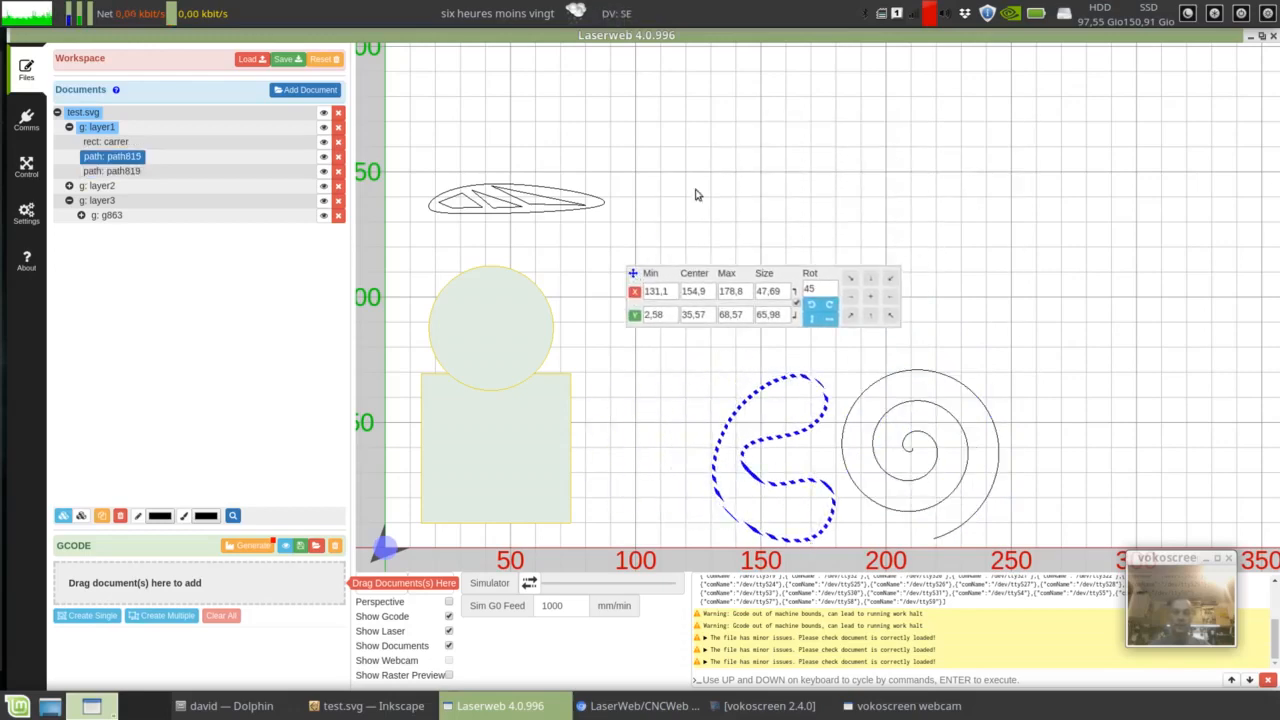
{"action": "left_click", "coordinate": [672, 288]}
{"action": "left_click", "coordinate": [671, 318]}
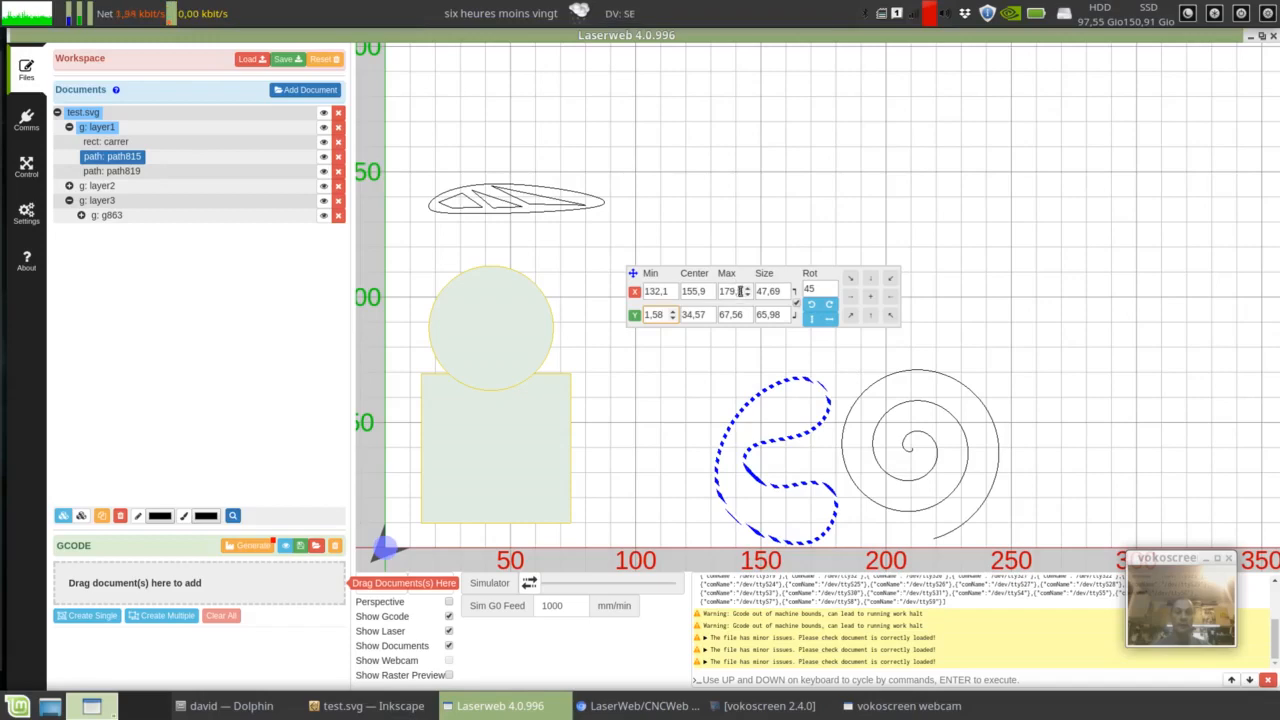
{"action": "left_click_drag", "start_coordinate": [742, 292], "coordinate": [728, 291]}
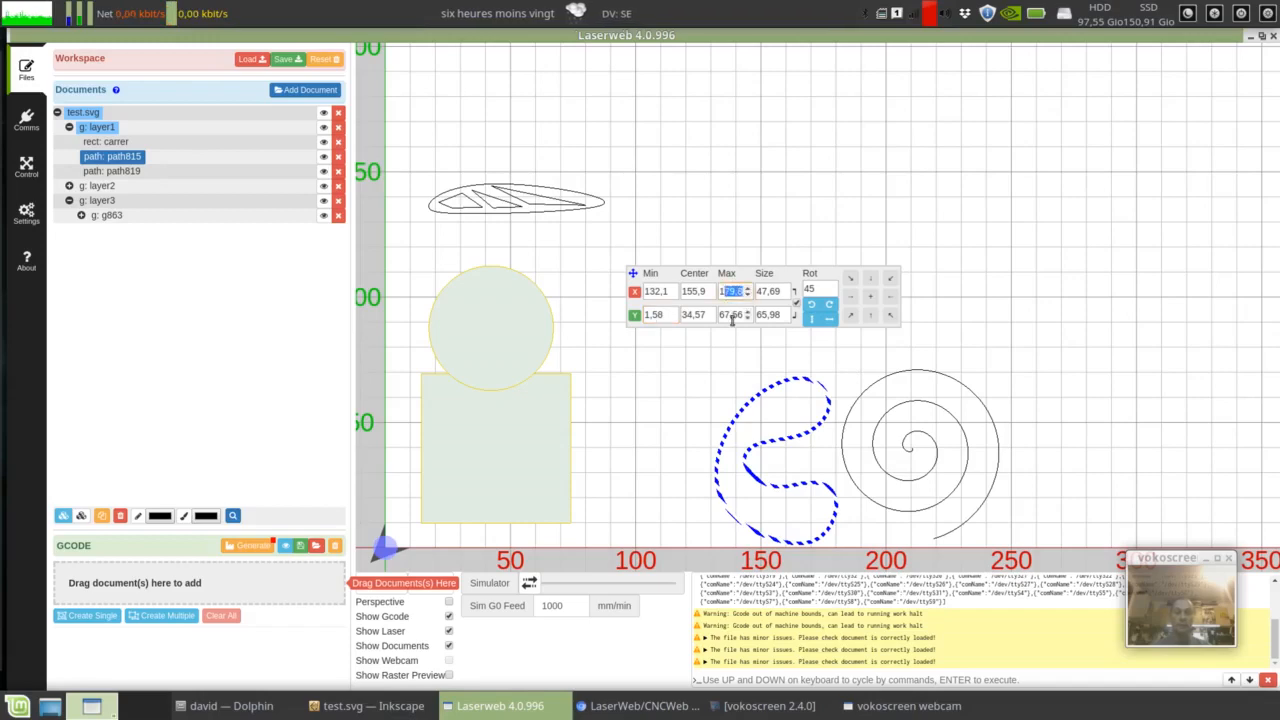
{"action": "left_click", "coordinate": [733, 319]}
{"action": "double_click", "coordinate": [747, 294]}
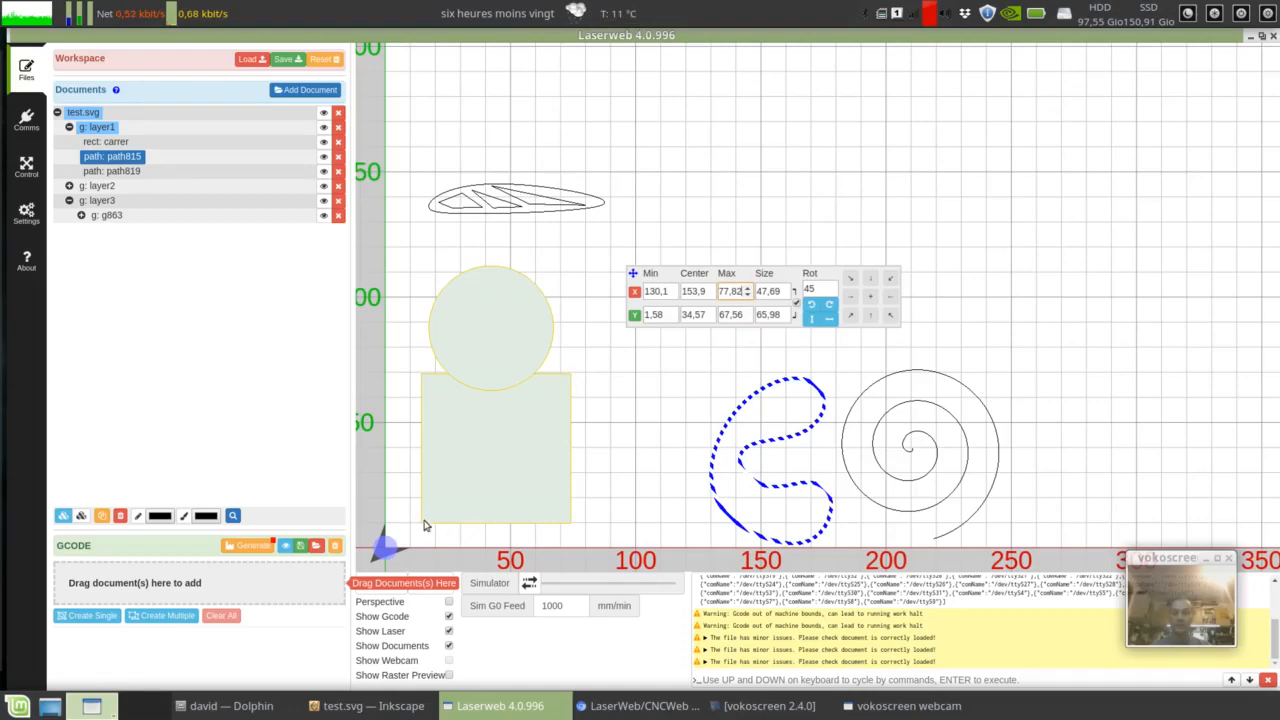
- Scale path815 proportionally to a width of 51.69 and move it to about X 118, Y 6
{"action": "left_click", "coordinate": [788, 294]}
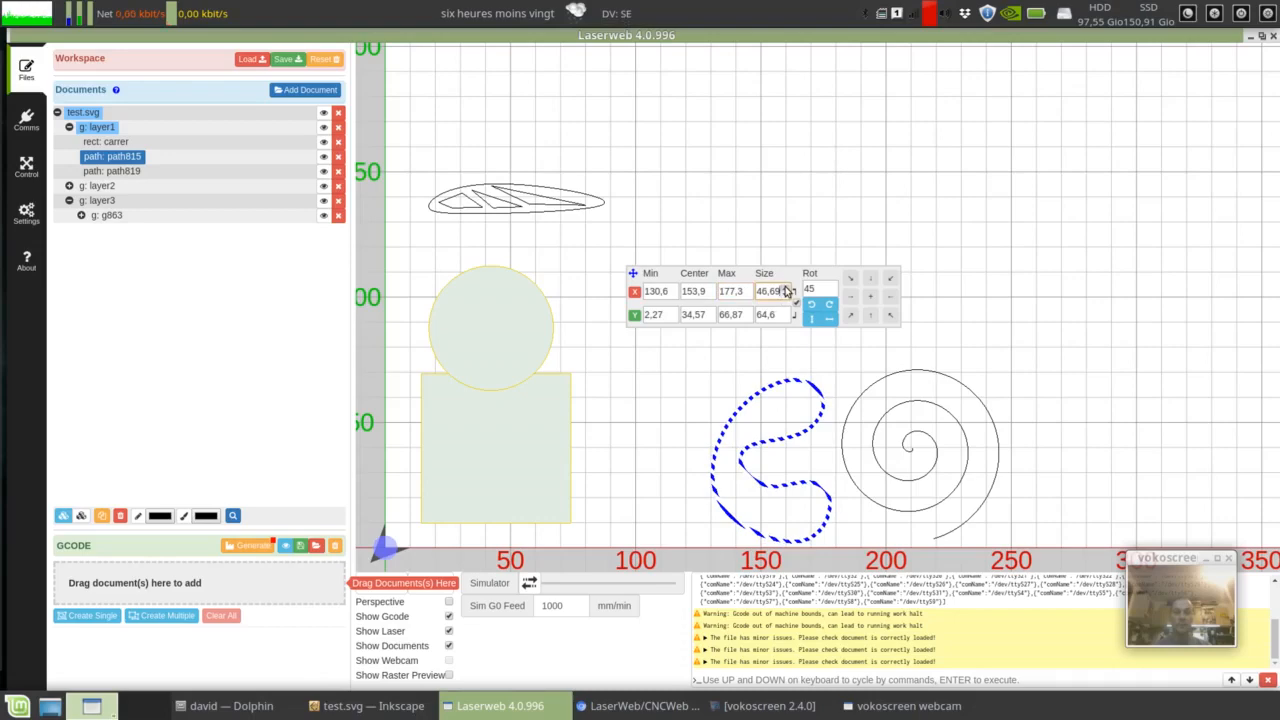
{"action": "left_click", "coordinate": [786, 288]}
{"action": "left_click", "coordinate": [786, 288]}
{"action": "left_click", "coordinate": [786, 288]}
{"action": "left_click", "coordinate": [786, 288]}
{"action": "left_click", "coordinate": [786, 288]}
{"action": "left_click", "coordinate": [786, 288]}
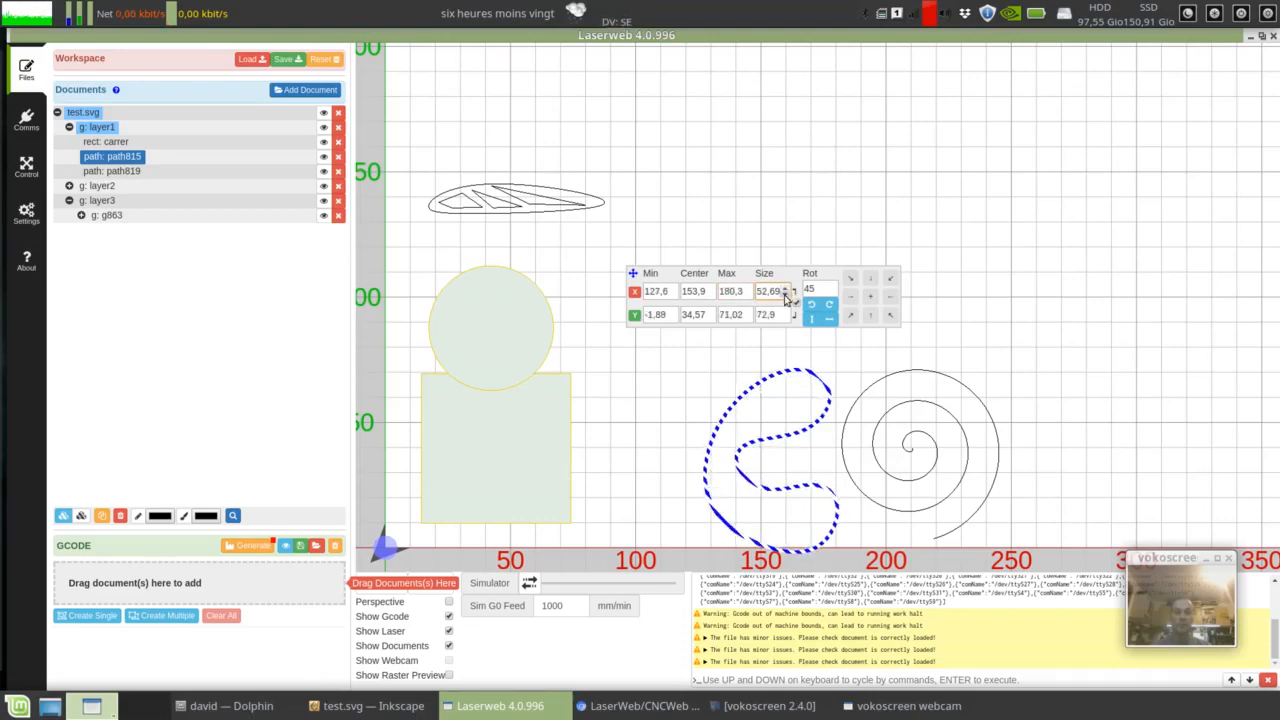
{"action": "left_click", "coordinate": [786, 296]}
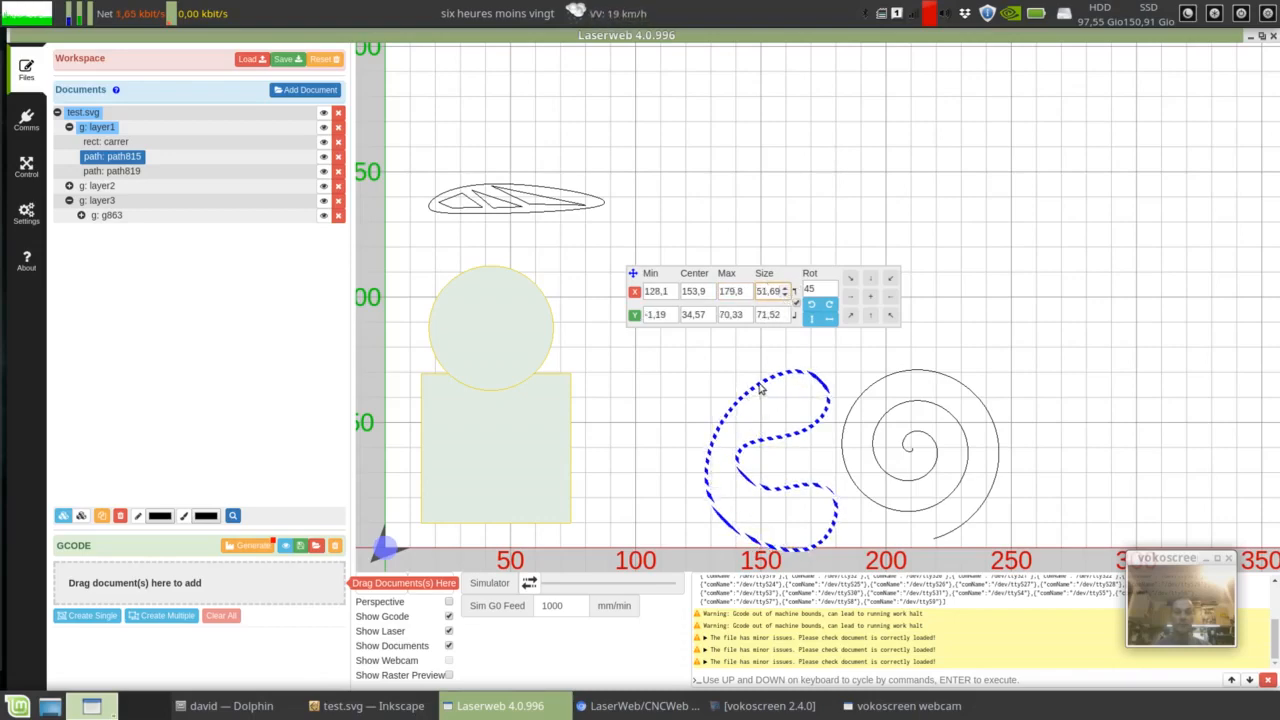
{"action": "left_click_drag", "start_coordinate": [758, 392], "coordinate": [731, 372]}
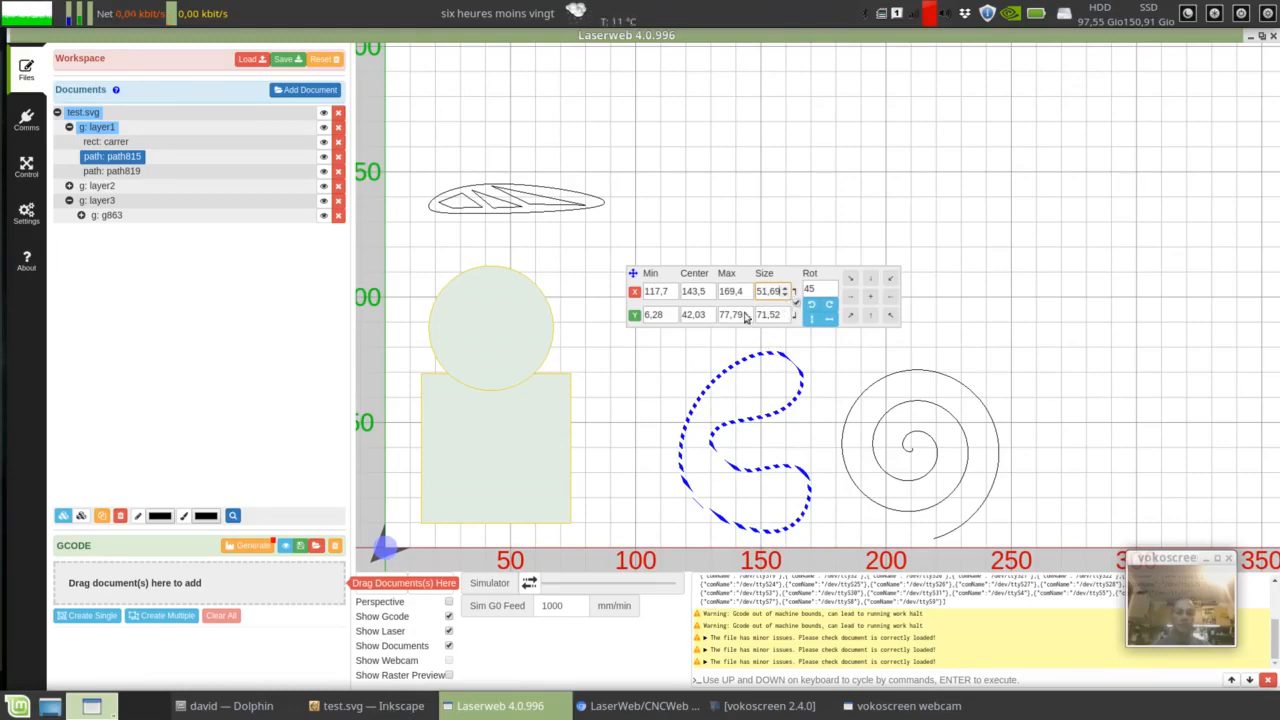
- Rotate path815 counter-clockwise in 45-degree increments through a full turn
{"action": "left_click", "coordinate": [811, 306]}
{"action": "left_click", "coordinate": [811, 306]}
{"action": "left_click", "coordinate": [811, 306]}
{"action": "left_click", "coordinate": [811, 306]}
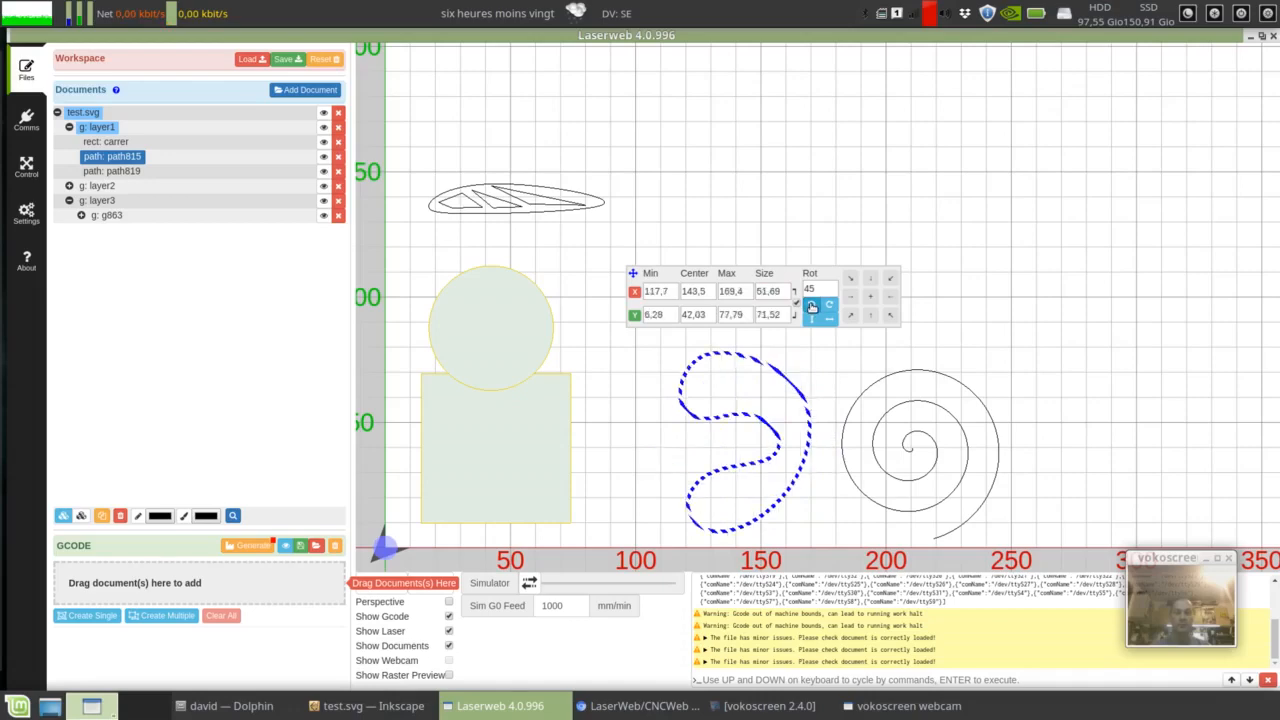
{"action": "left_click", "coordinate": [811, 306]}
{"action": "left_click", "coordinate": [811, 306]}
{"action": "left_click", "coordinate": [811, 306]}
{"action": "left_click", "coordinate": [811, 306]}
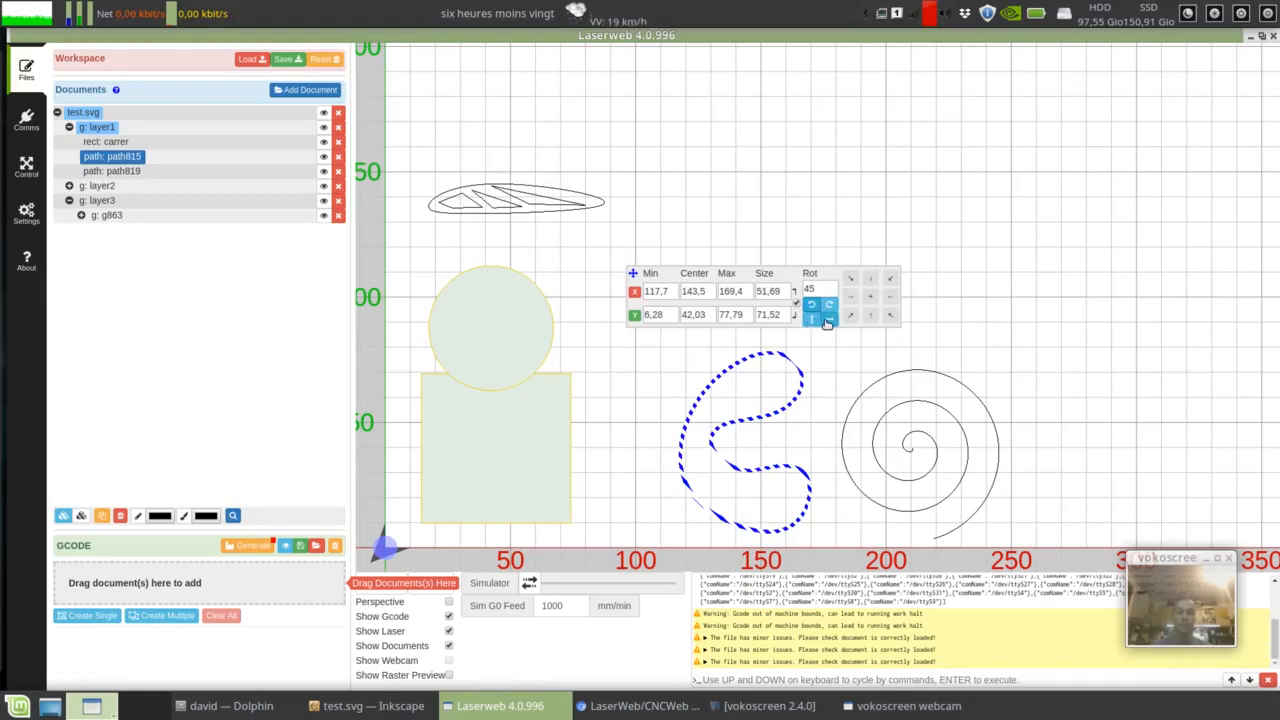
- Mirror path815 horizontally and vertically, flipping it back after each mirroring
{"action": "left_click", "coordinate": [827, 320]}
{"action": "left_click", "coordinate": [827, 320]}
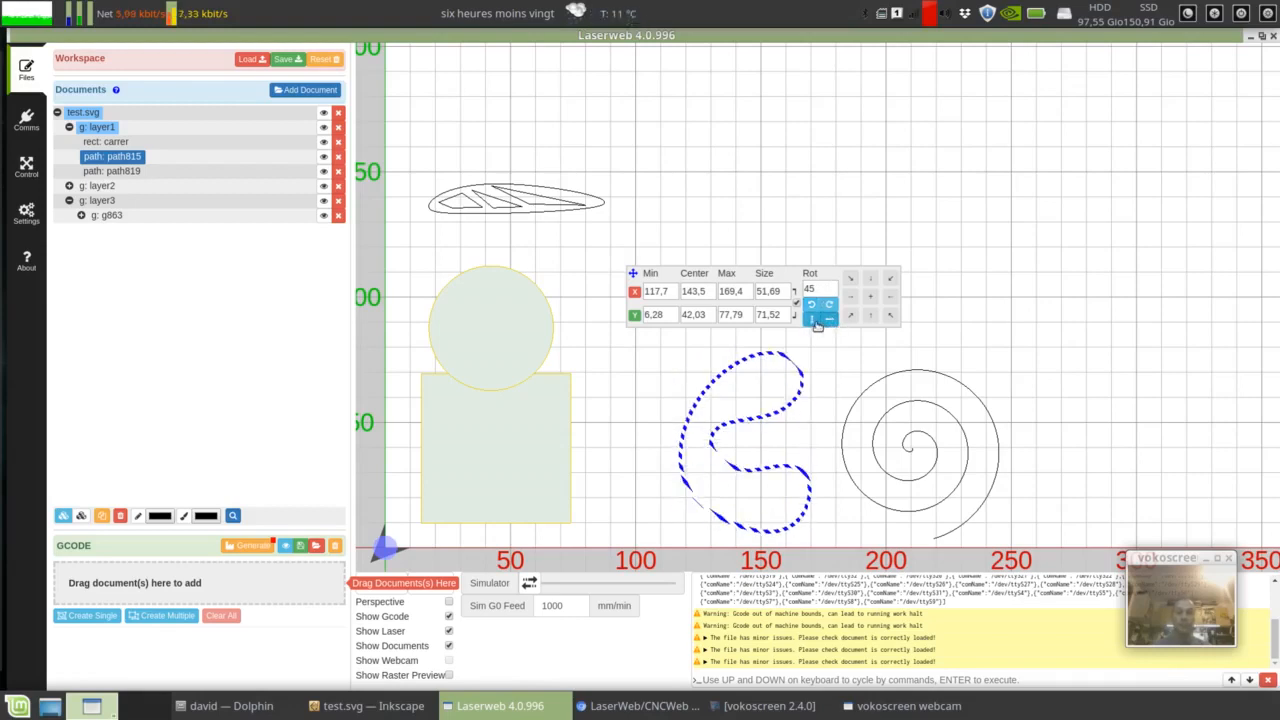
{"action": "left_click", "coordinate": [814, 319]}
{"action": "left_click", "coordinate": [814, 319]}
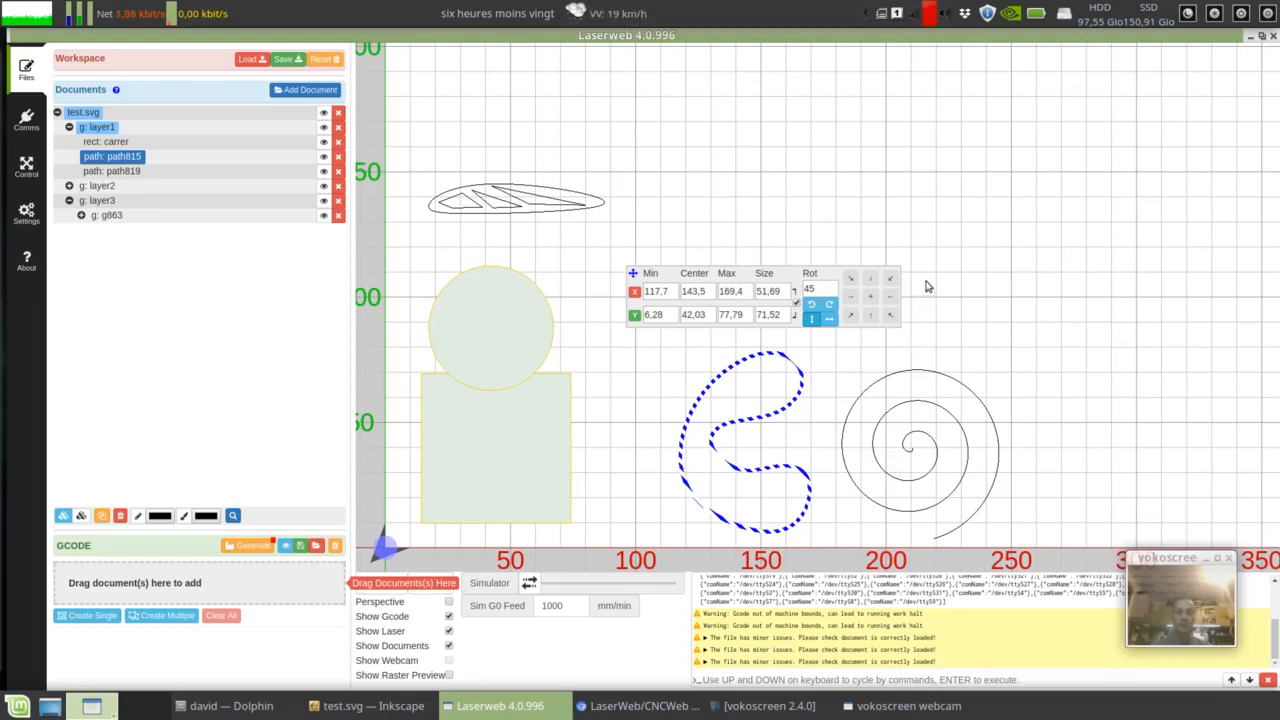
- Align path815 and the spiral path819 each to the workspace origin at X 0, Y 0
{"action": "left_click", "coordinate": [893, 299]}
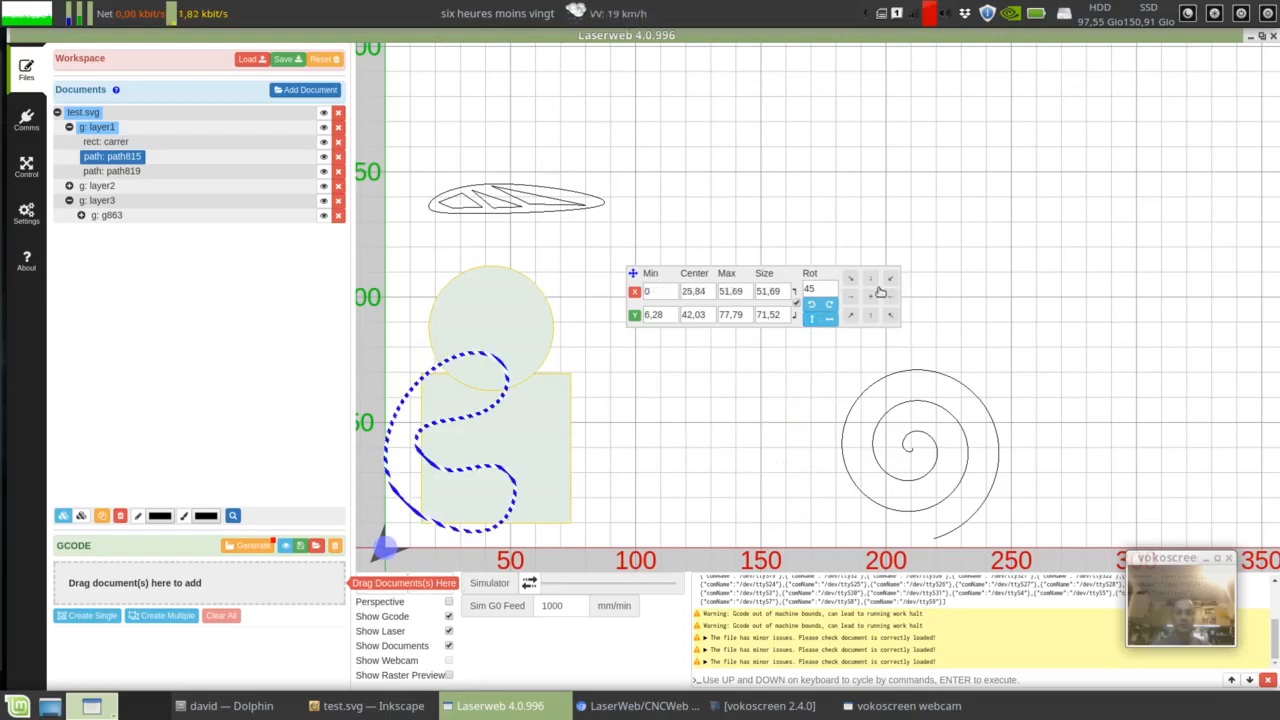
{"action": "left_click", "coordinate": [874, 279]}
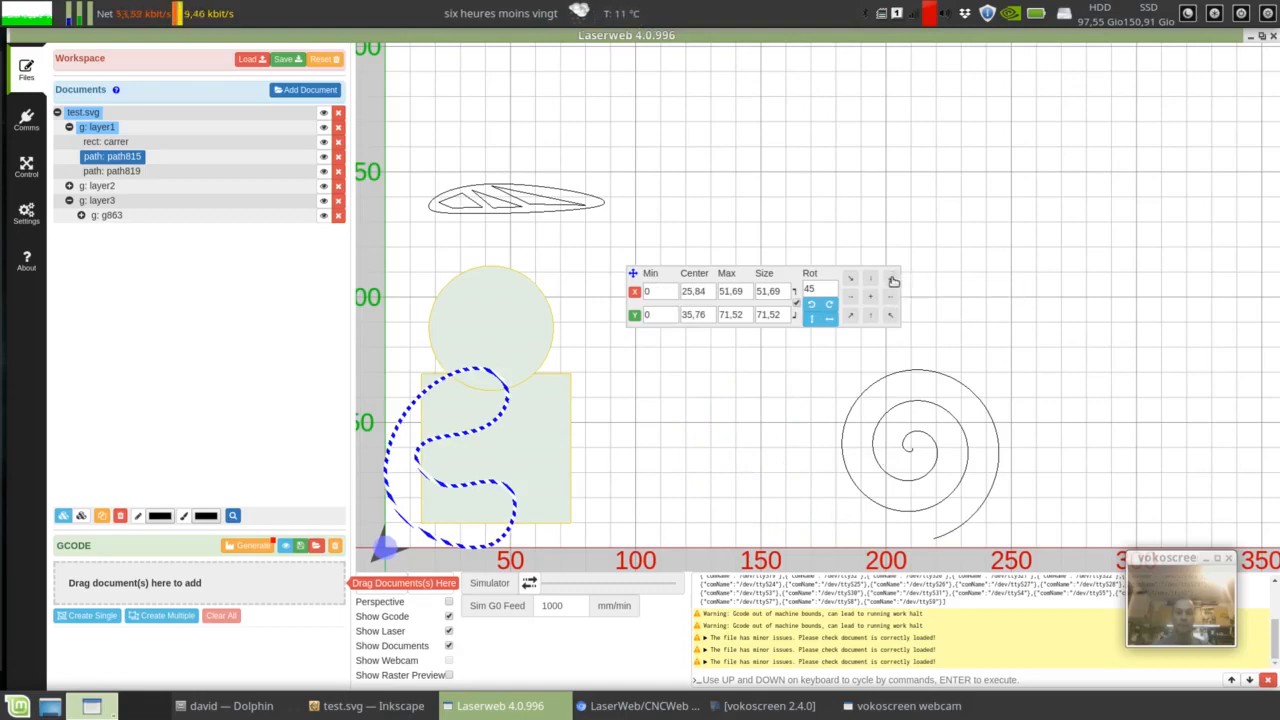
{"action": "left_click", "coordinate": [912, 450]}
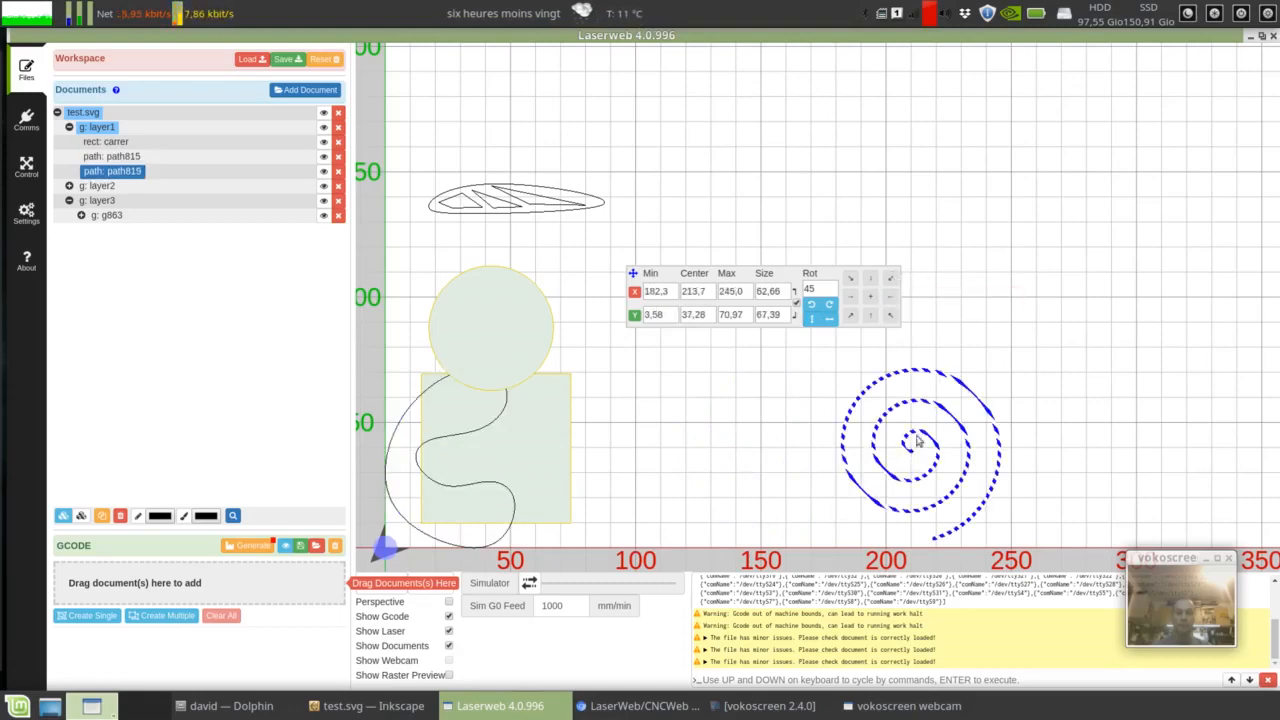
{"action": "left_click", "coordinate": [890, 283]}
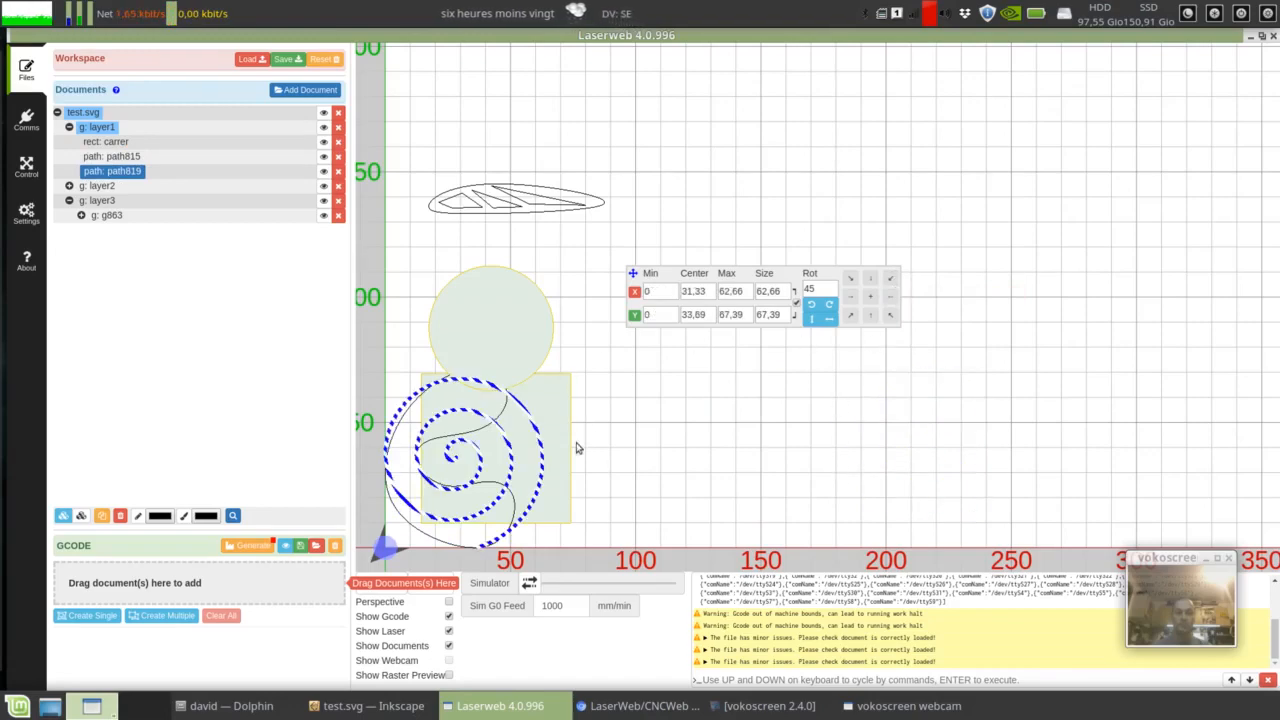
- Move the spiral and path815 clear of the square, and arrange all shapes compactly with the square at X 0, Y 0
{"action": "left_click_drag", "start_coordinate": [542, 457], "coordinate": [947, 430]}
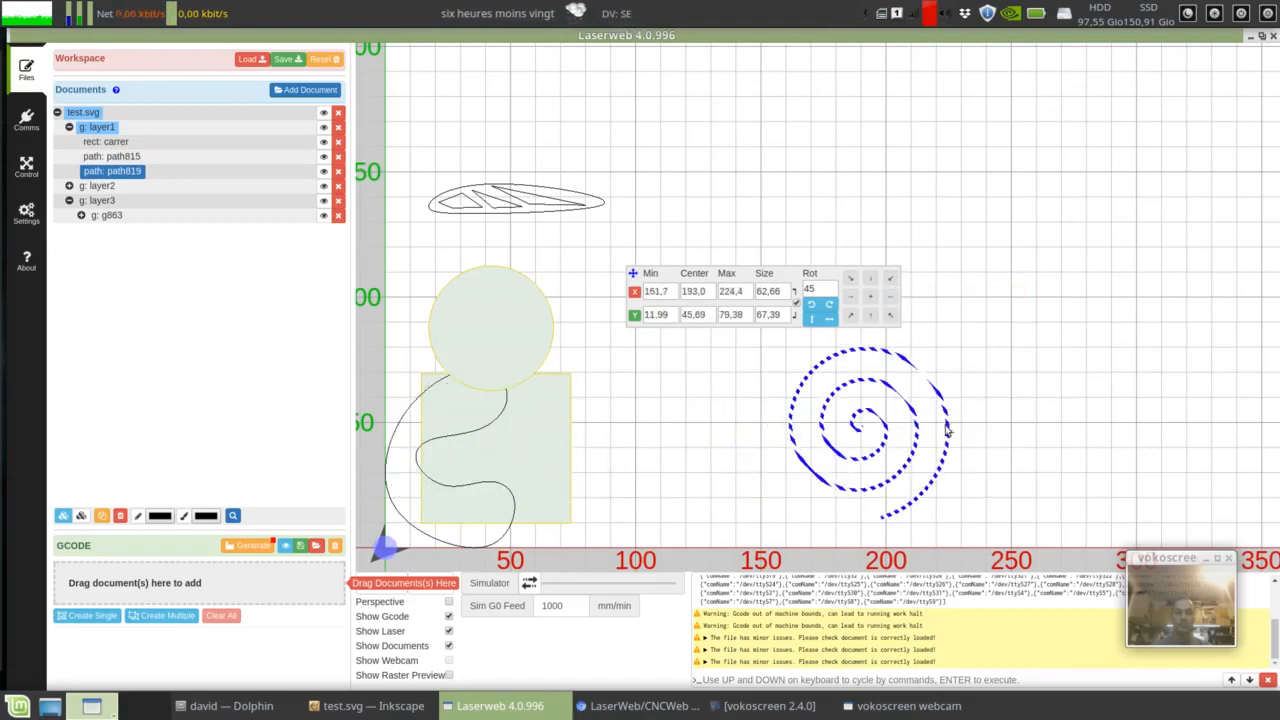
{"action": "left_click_drag", "start_coordinate": [501, 424], "coordinate": [1053, 285]}
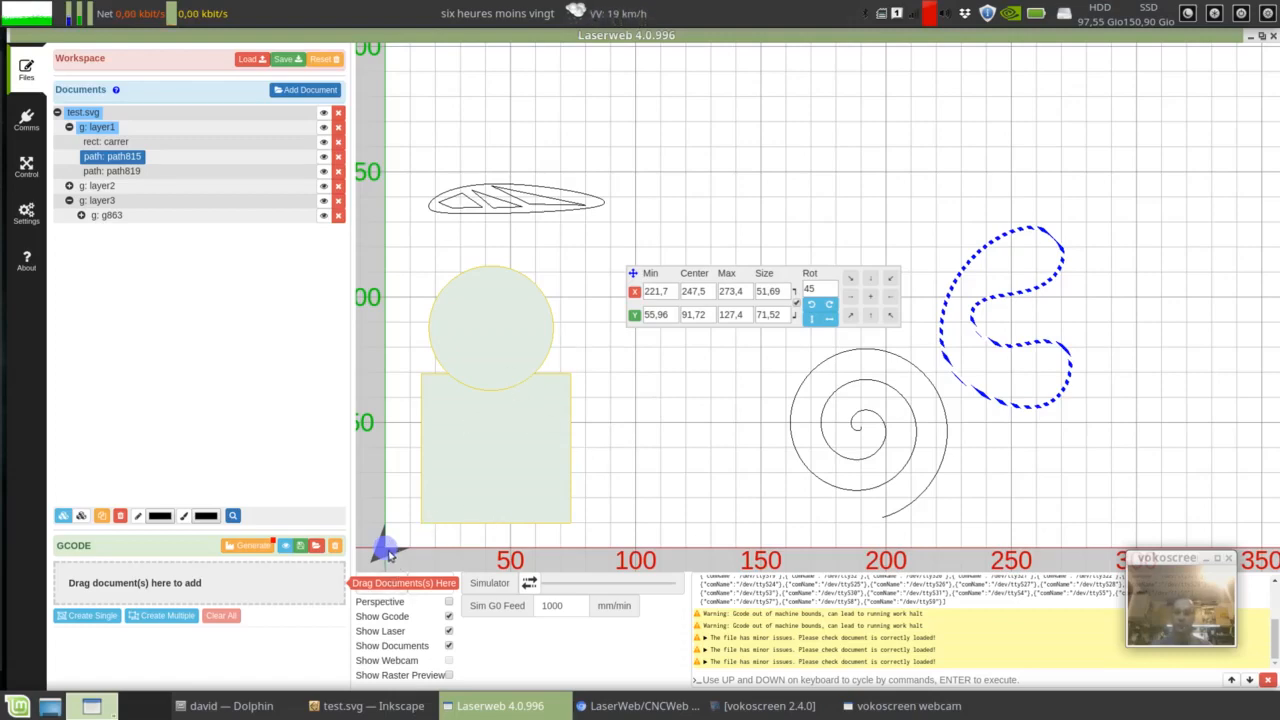
{"action": "left_click_drag", "start_coordinate": [463, 530], "coordinate": [510, 525]}
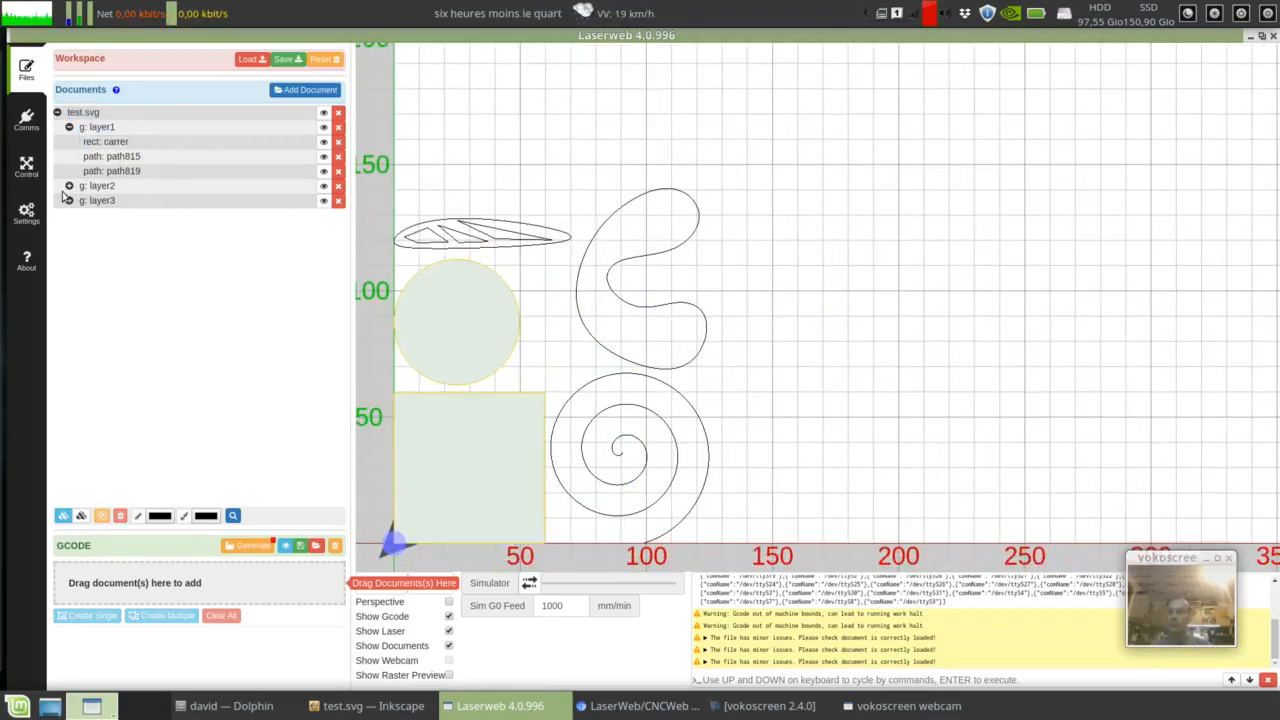
- Collapse layer1 and the test.svg tree, and shorten the document list to give the G-code area more room
{"action": "left_click", "coordinate": [68, 127]}
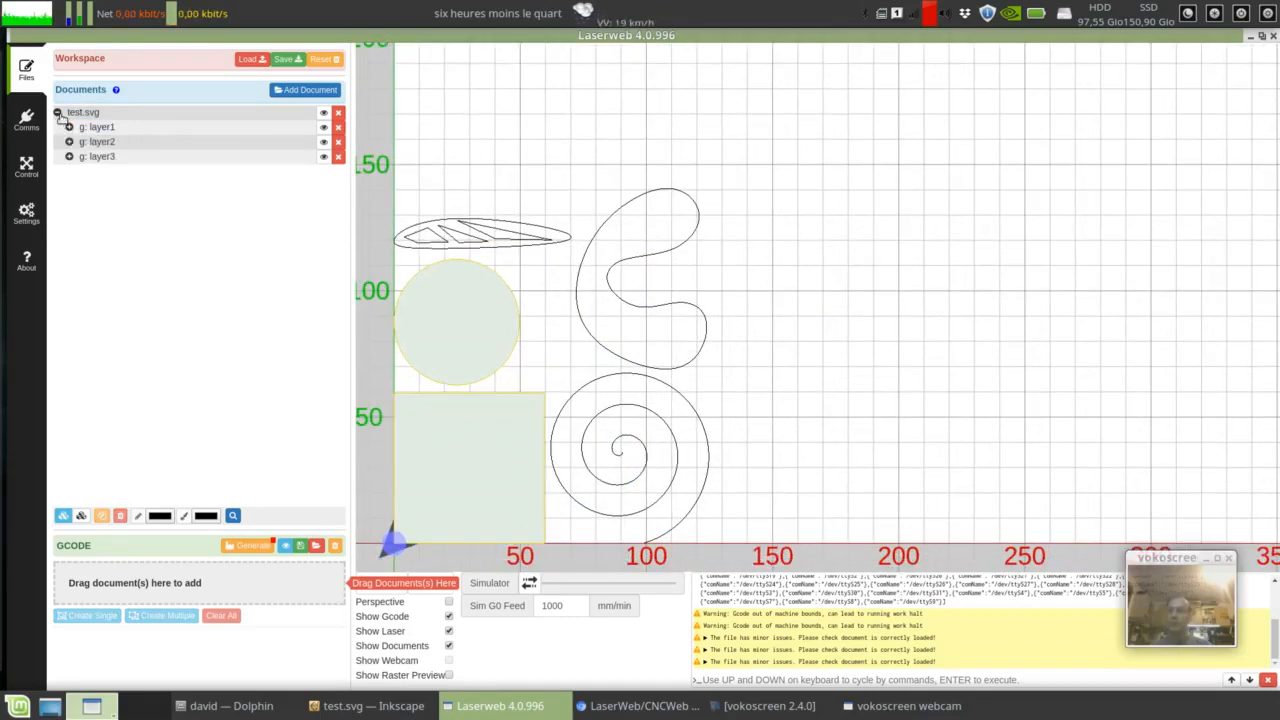
{"action": "left_click", "coordinate": [57, 112]}
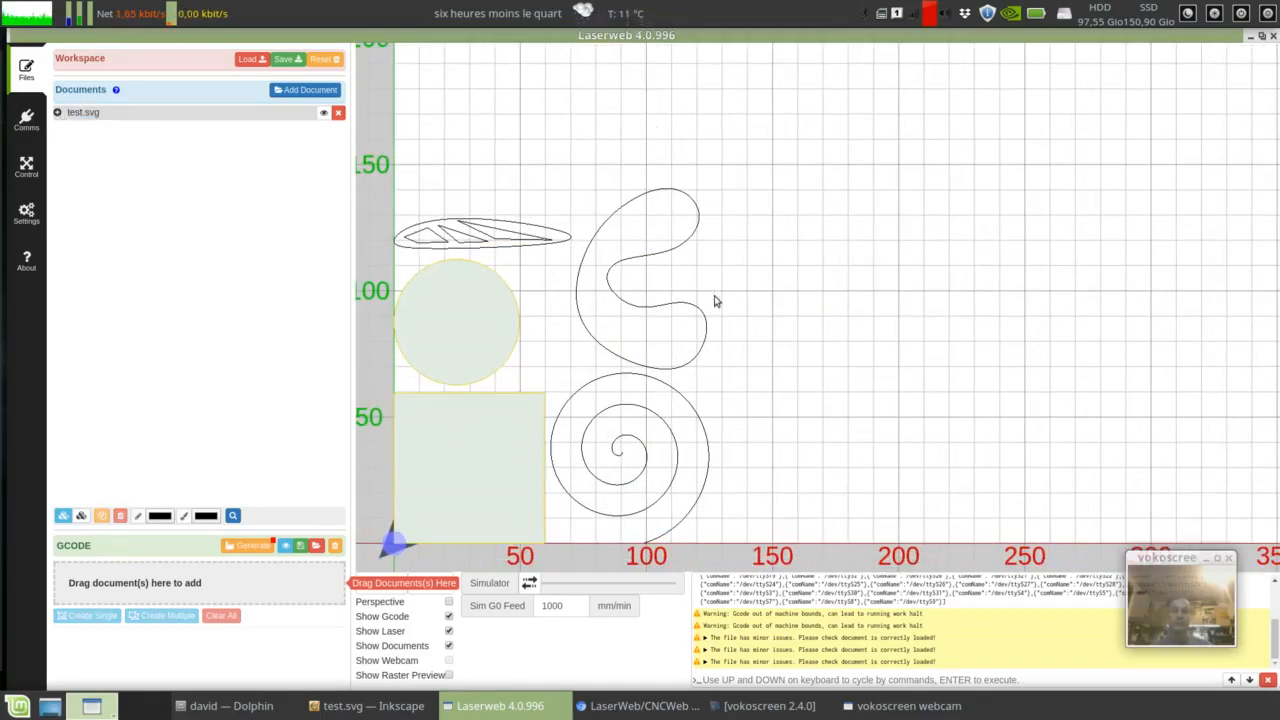
{"action": "left_click_drag", "start_coordinate": [827, 364], "coordinate": [853, 350]}
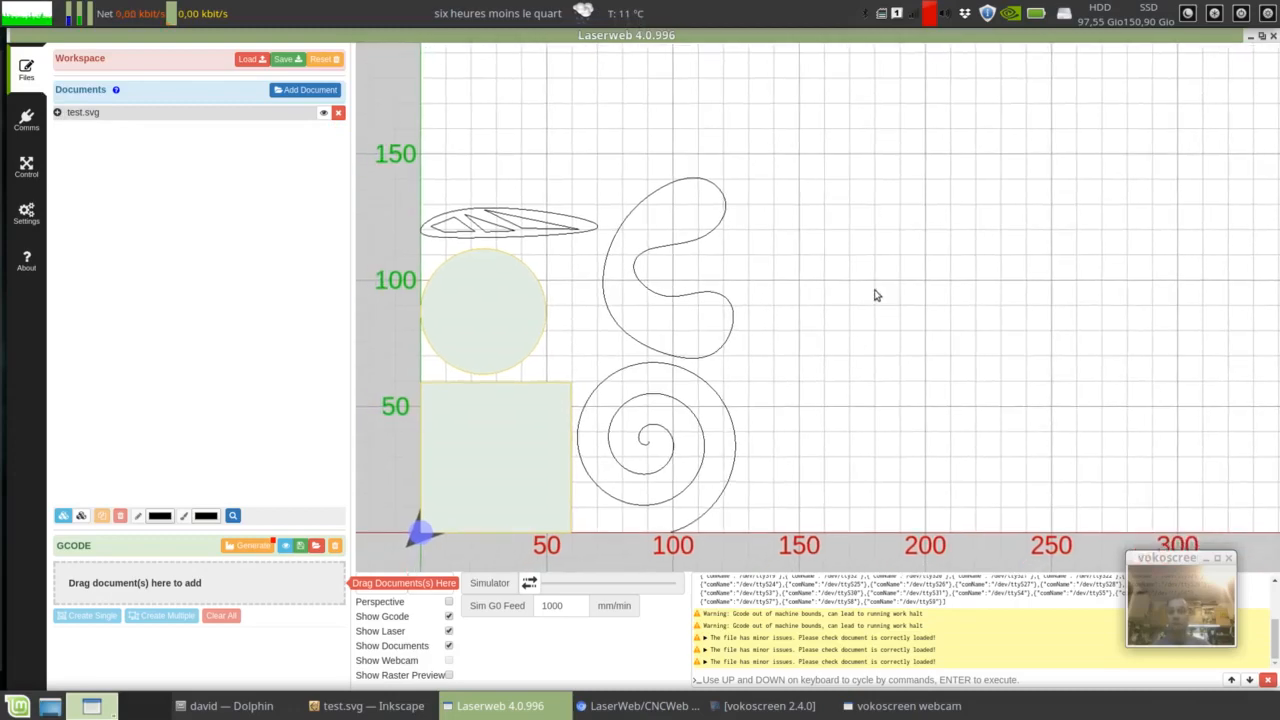
{"action": "left_click_drag", "start_coordinate": [837, 460], "coordinate": [791, 420]}
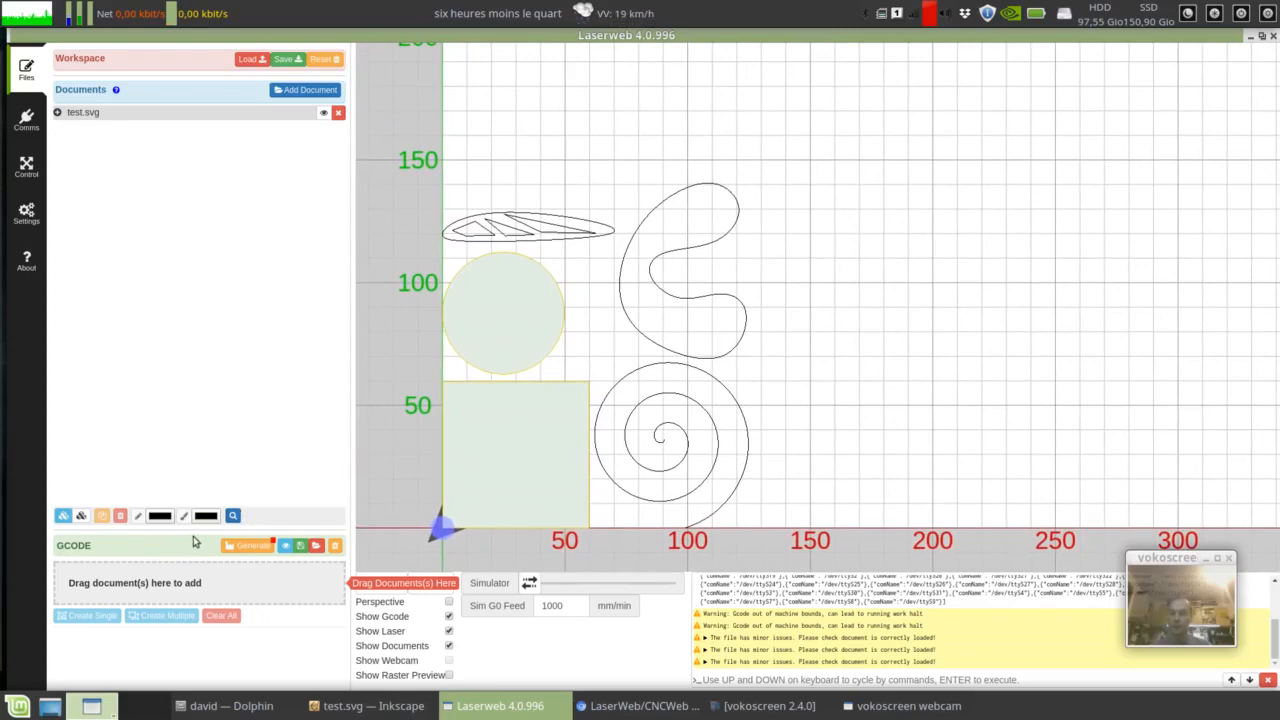
{"action": "left_click_drag", "start_coordinate": [195, 532], "coordinate": [208, 213]}
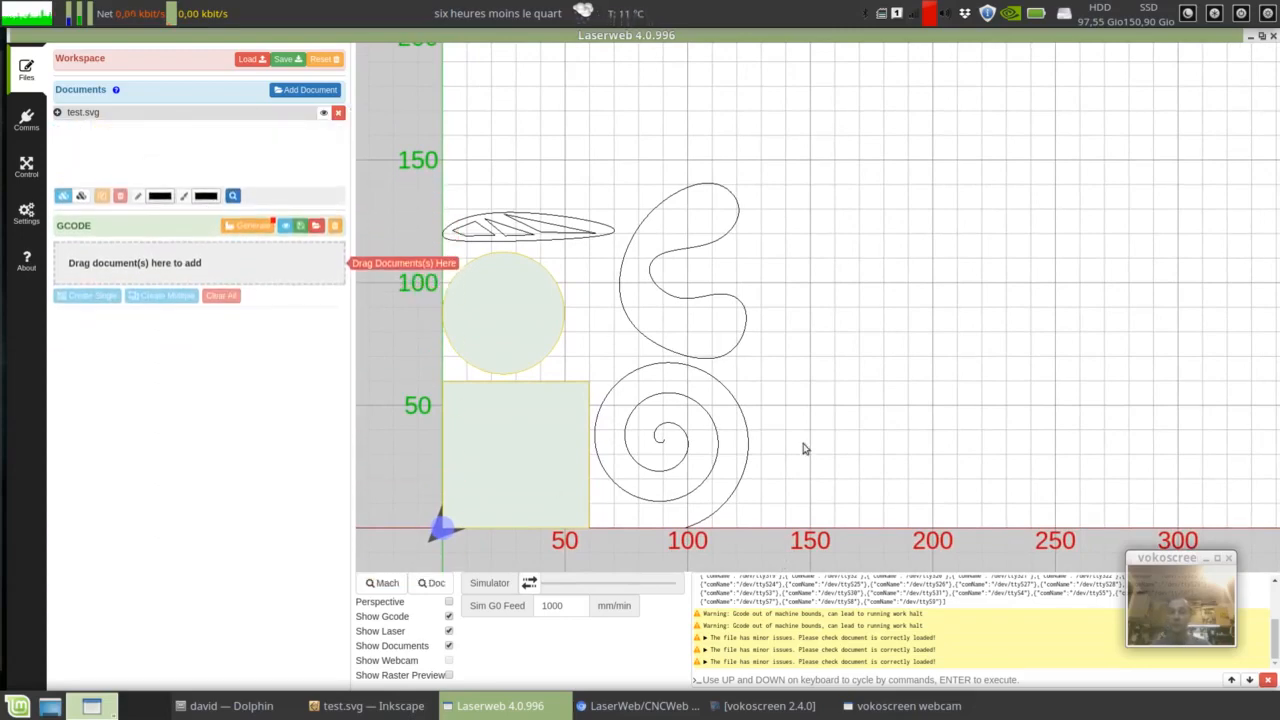
- Expand layer3 in test.svg and add its group g863 to the G-code area as a Laser Cut operation
{"action": "left_click", "coordinate": [548, 425]}
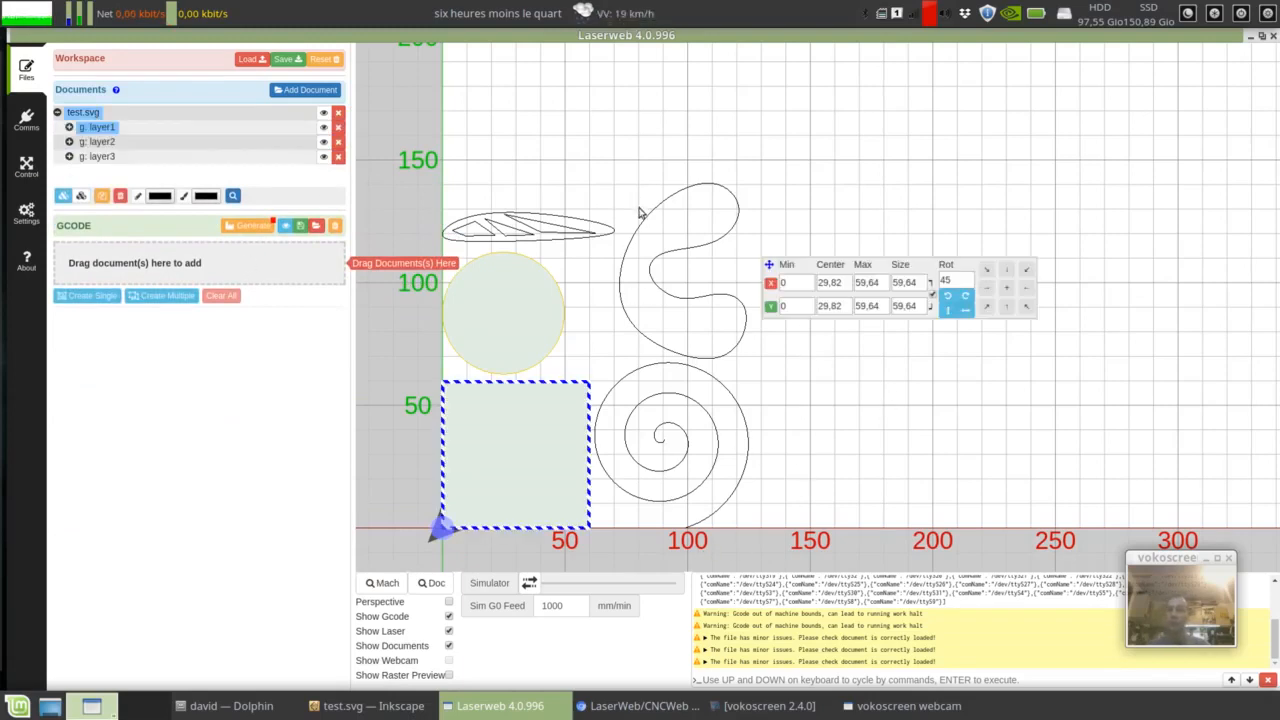
{"action": "left_click", "coordinate": [630, 168]}
{"action": "left_click", "coordinate": [69, 157]}
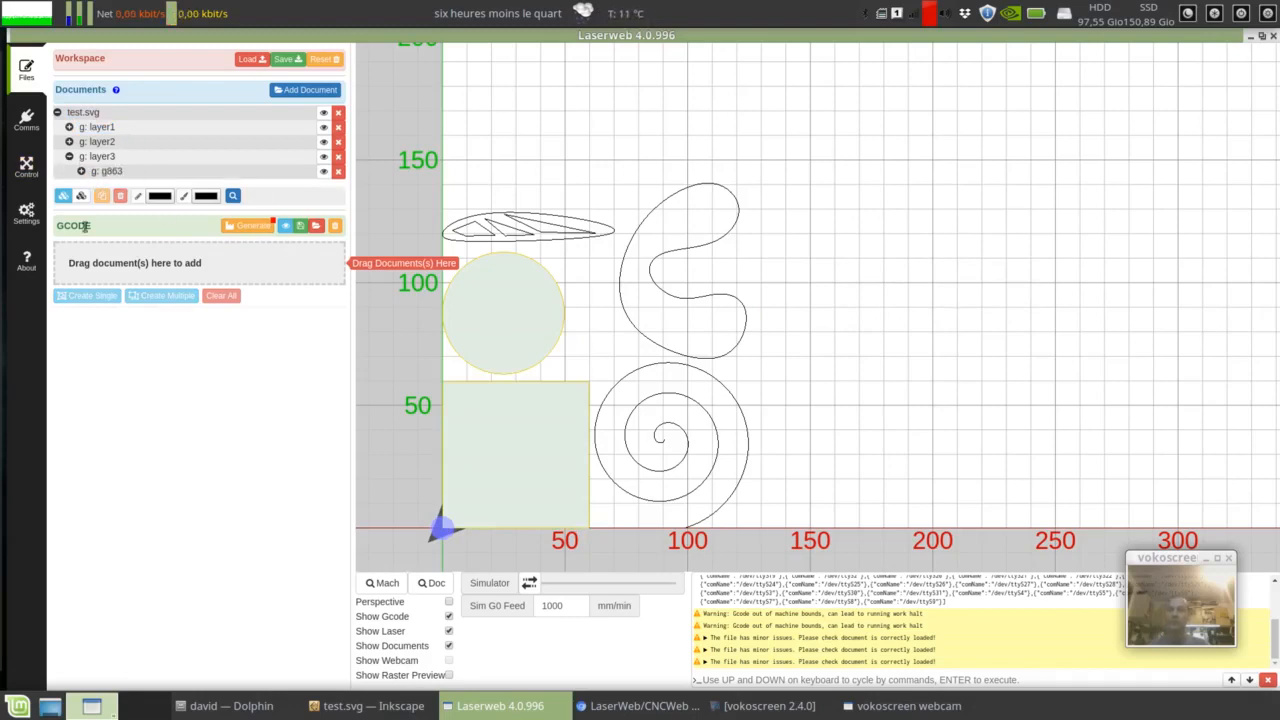
{"action": "left_click", "coordinate": [108, 172]}
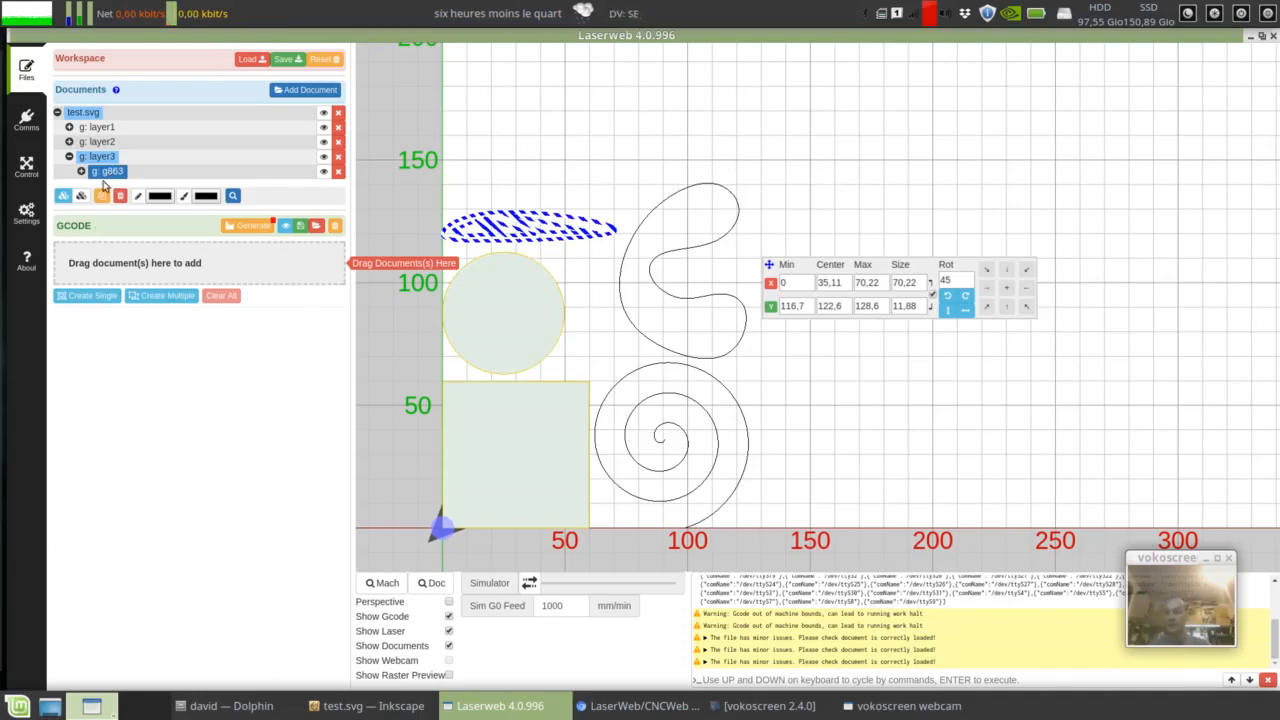
{"action": "left_click_drag", "start_coordinate": [110, 176], "coordinate": [150, 263]}
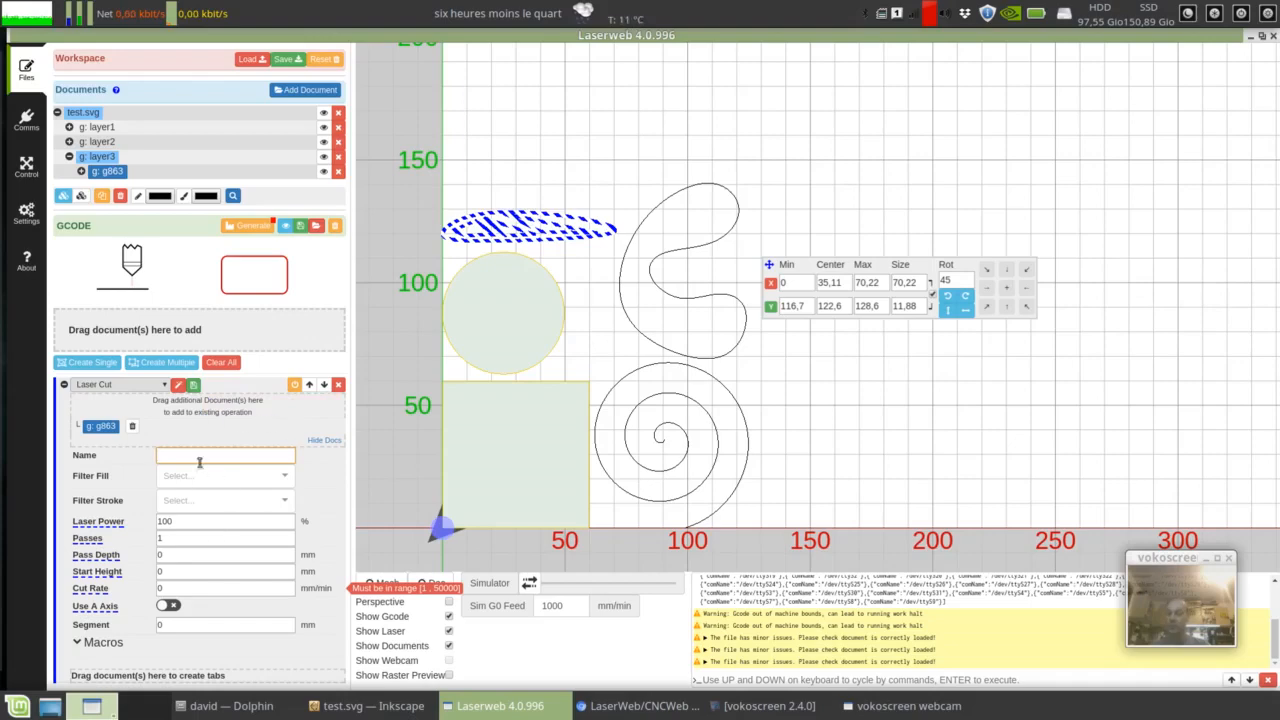
- Set the Laser Cut operation to 3 passes, a pass depth of 1 mm and a cut rate of 1000 mm/min
{"action": "left_click", "coordinate": [103, 523]}
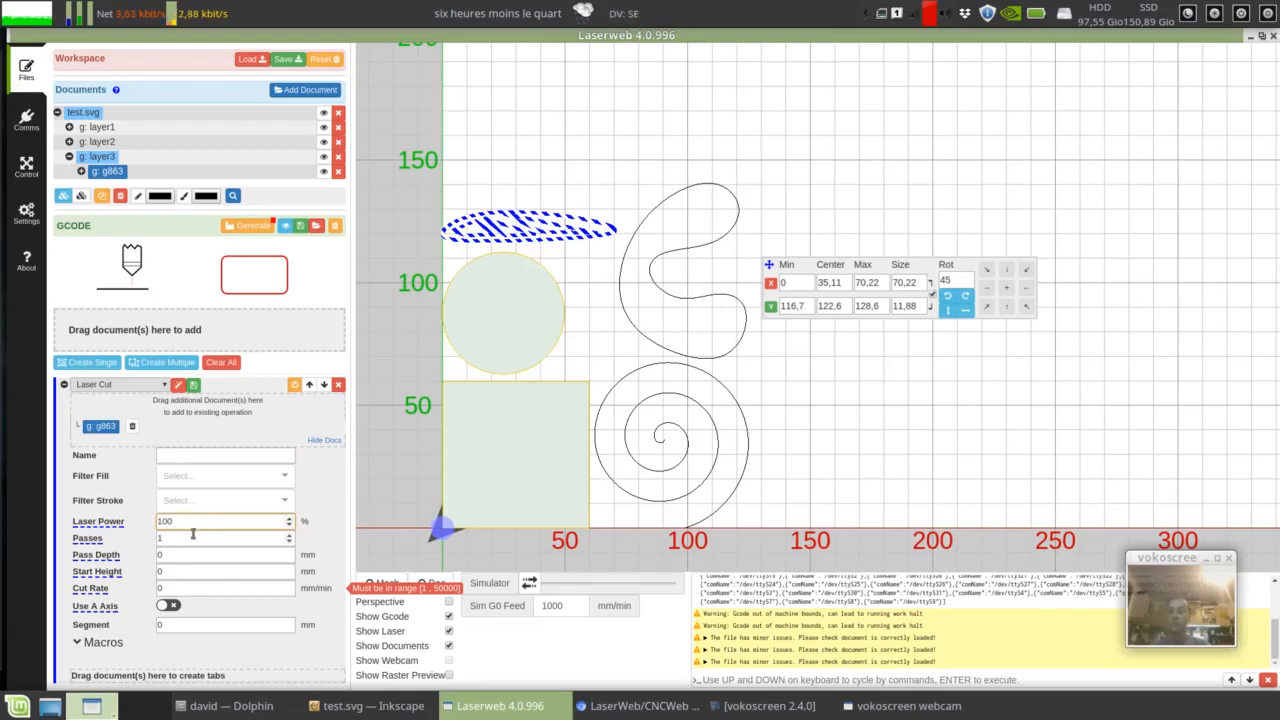
{"action": "key", "text": "Tab"}
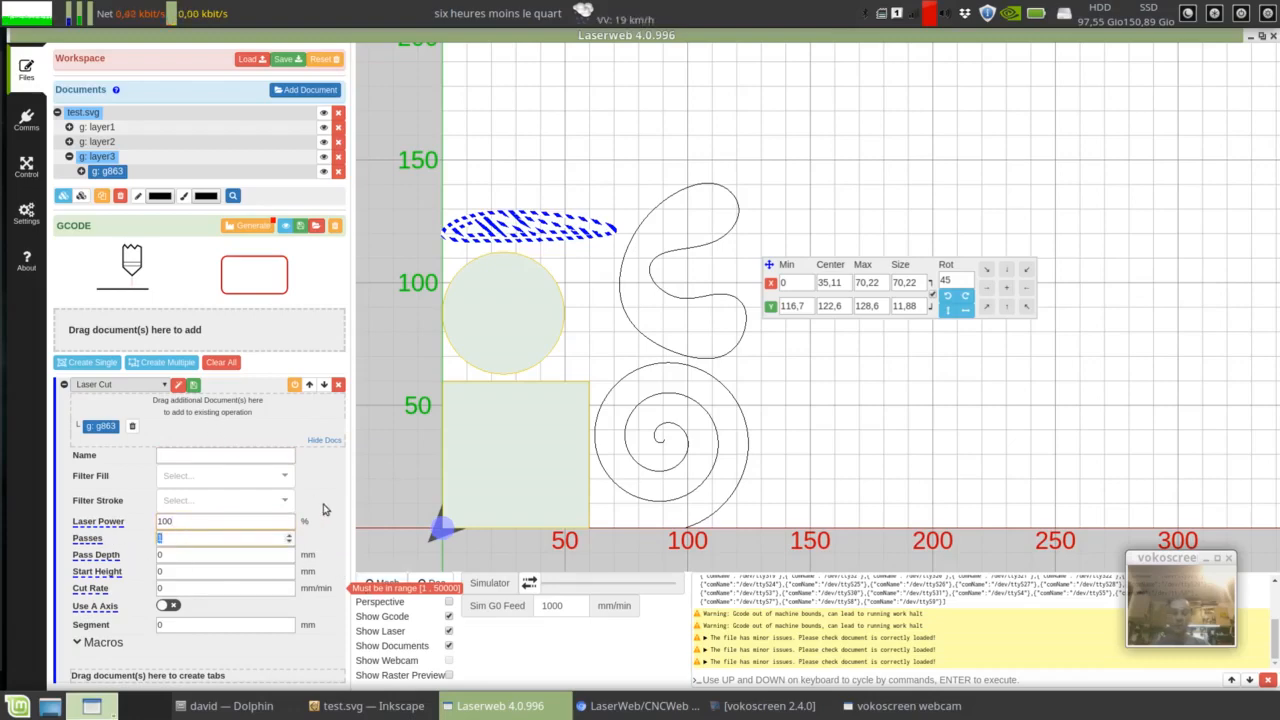
{"action": "left_click", "coordinate": [277, 555]}
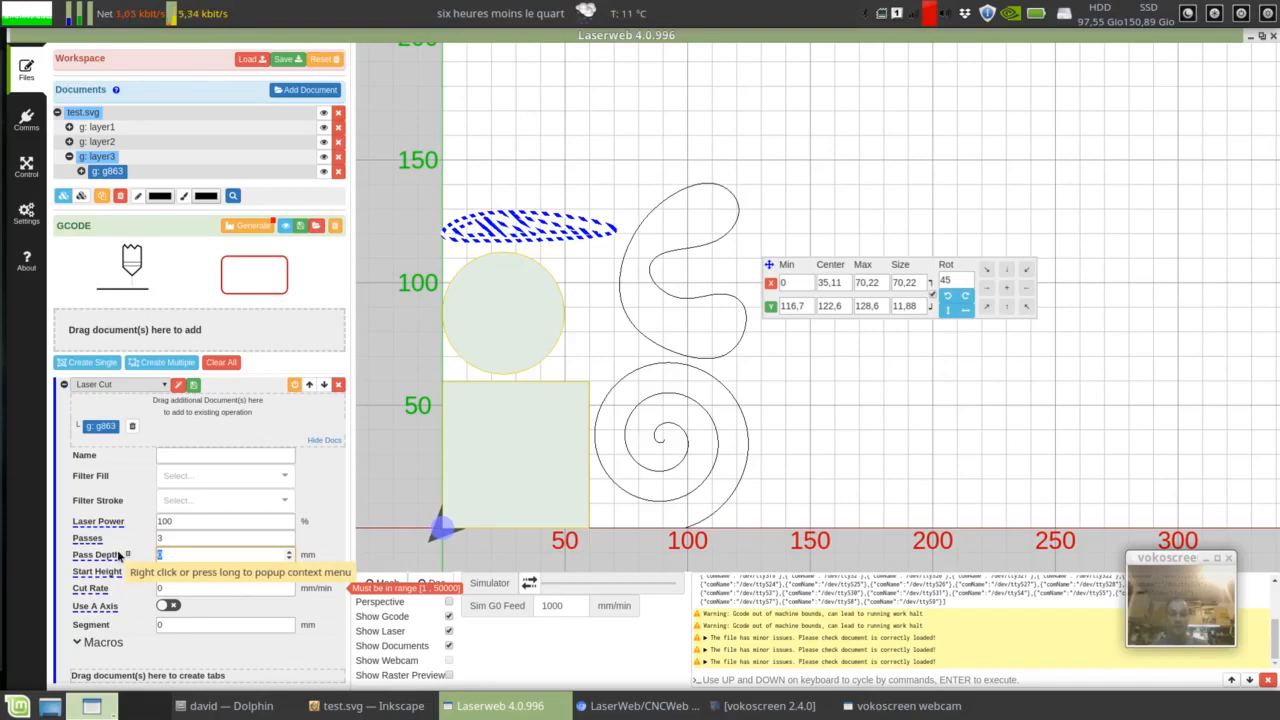
{"action": "type", "text": "1"}
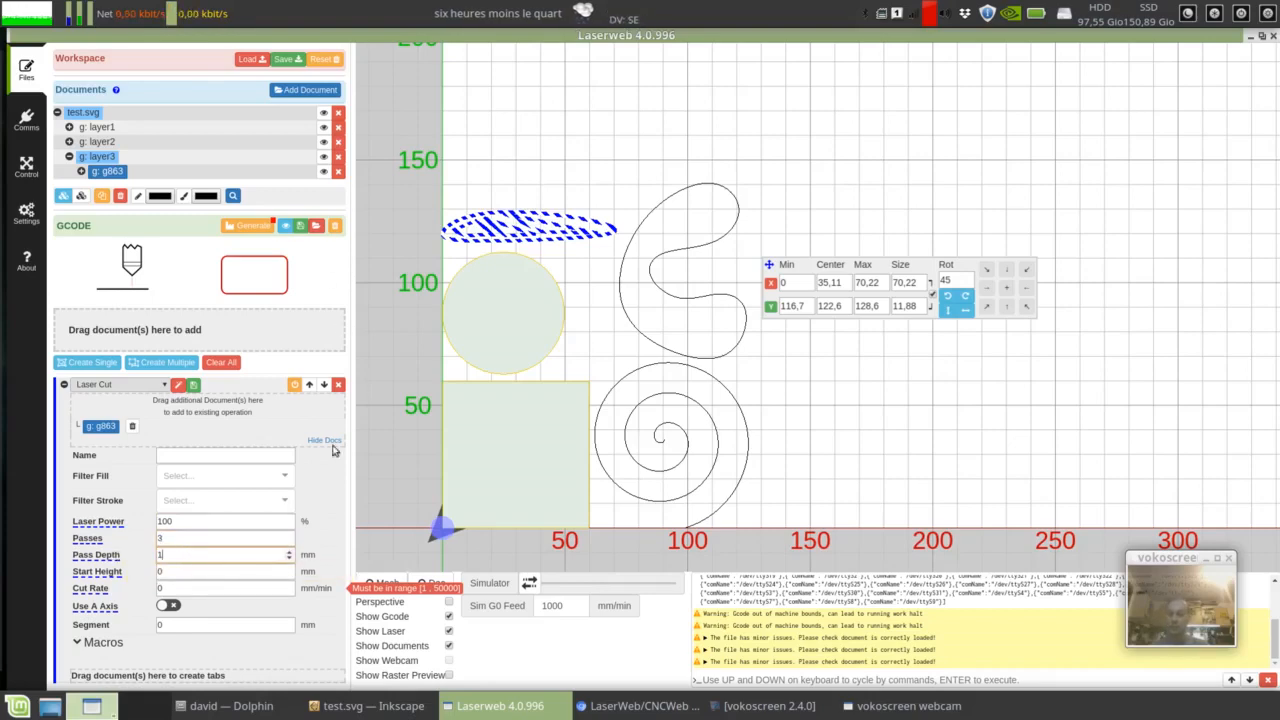
{"action": "key", "text": "Tab"}
{"action": "key", "text": "Tab"}
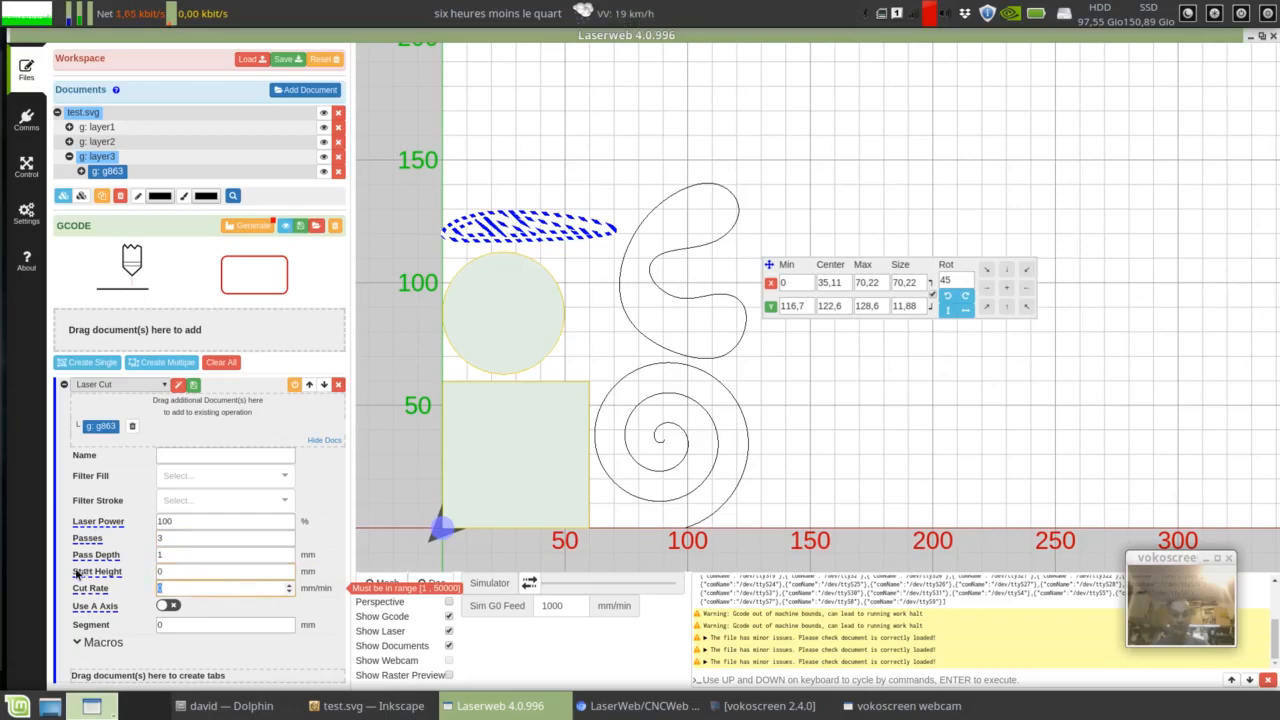
{"action": "type", "text": "1000"}
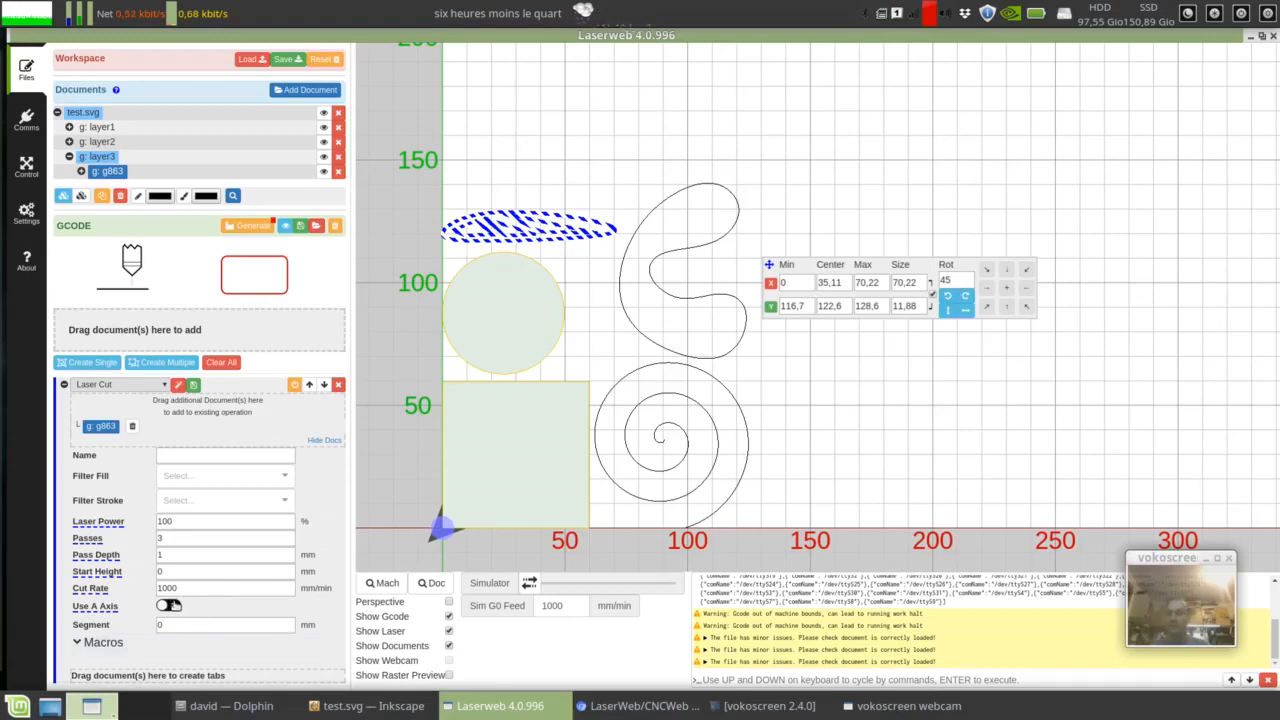
- Expand the operation's macro settings and assign LASER OFF as the Pre Op macro
{"action": "left_click", "coordinate": [80, 640]}
{"action": "scroll", "coordinate": [240, 577], "scroll_direction": "down", "scroll_amount": 1}
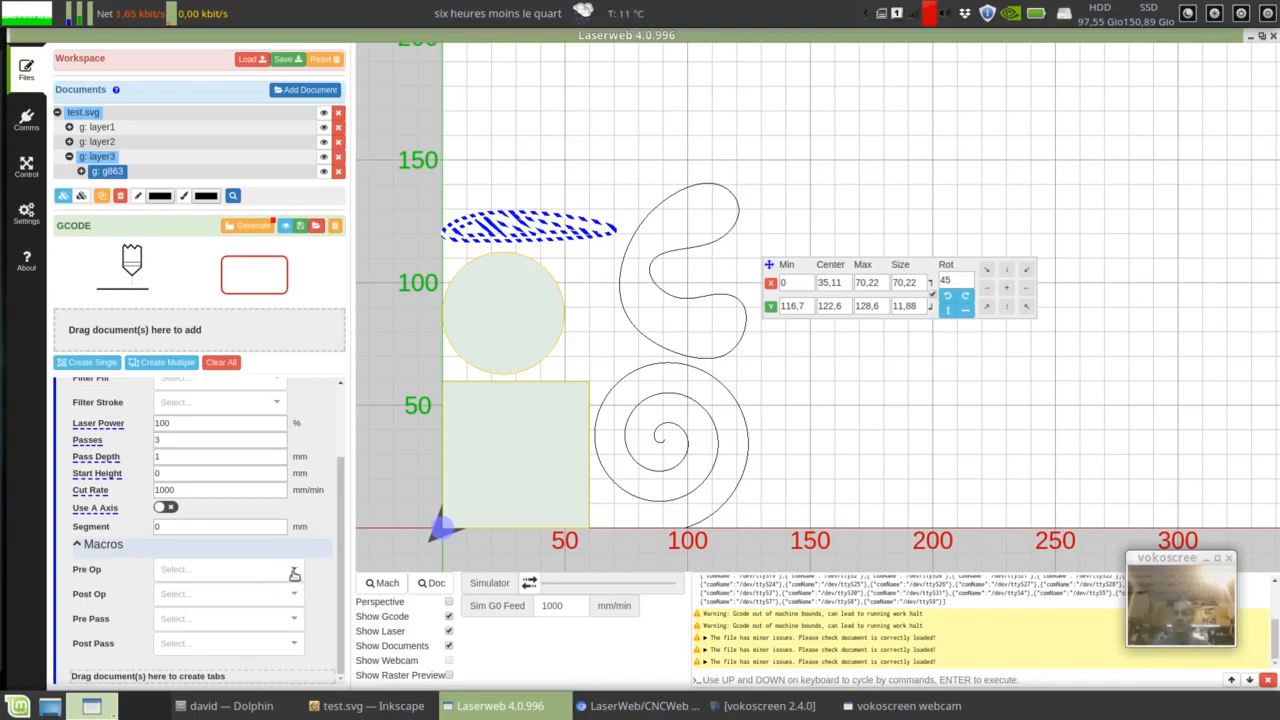
{"action": "left_click", "coordinate": [294, 573]}
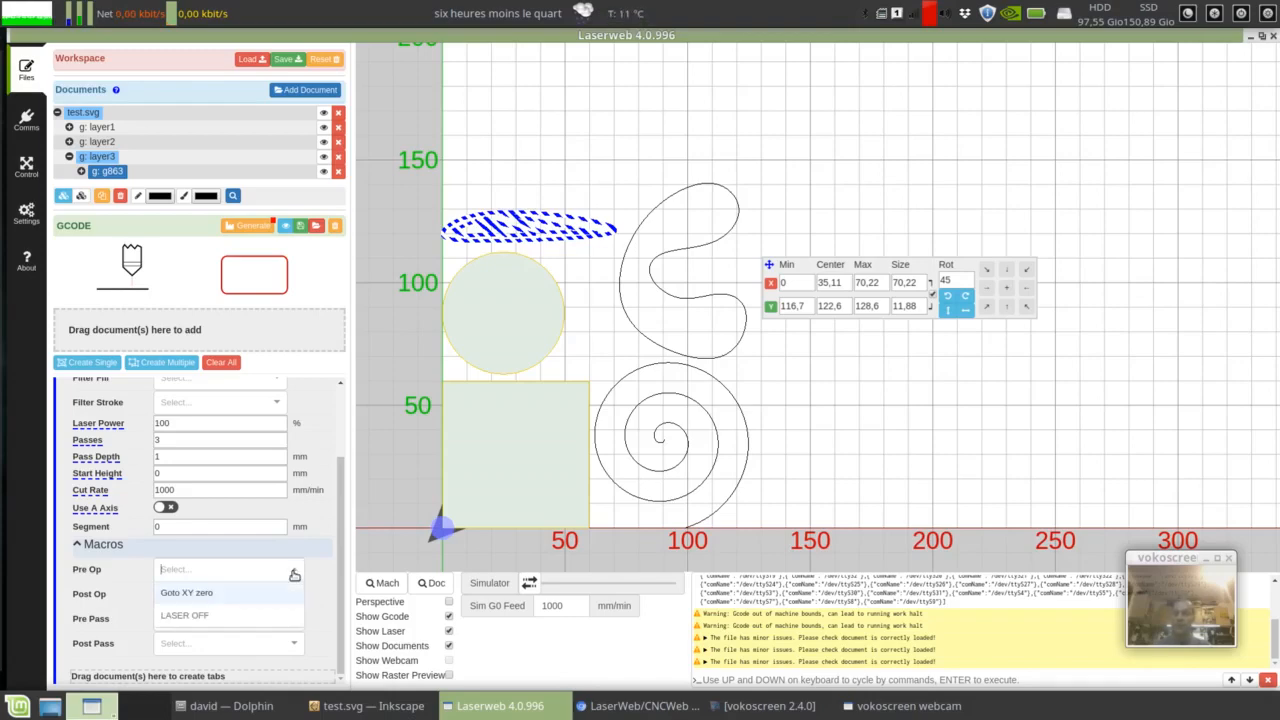
{"action": "left_click", "coordinate": [200, 614]}
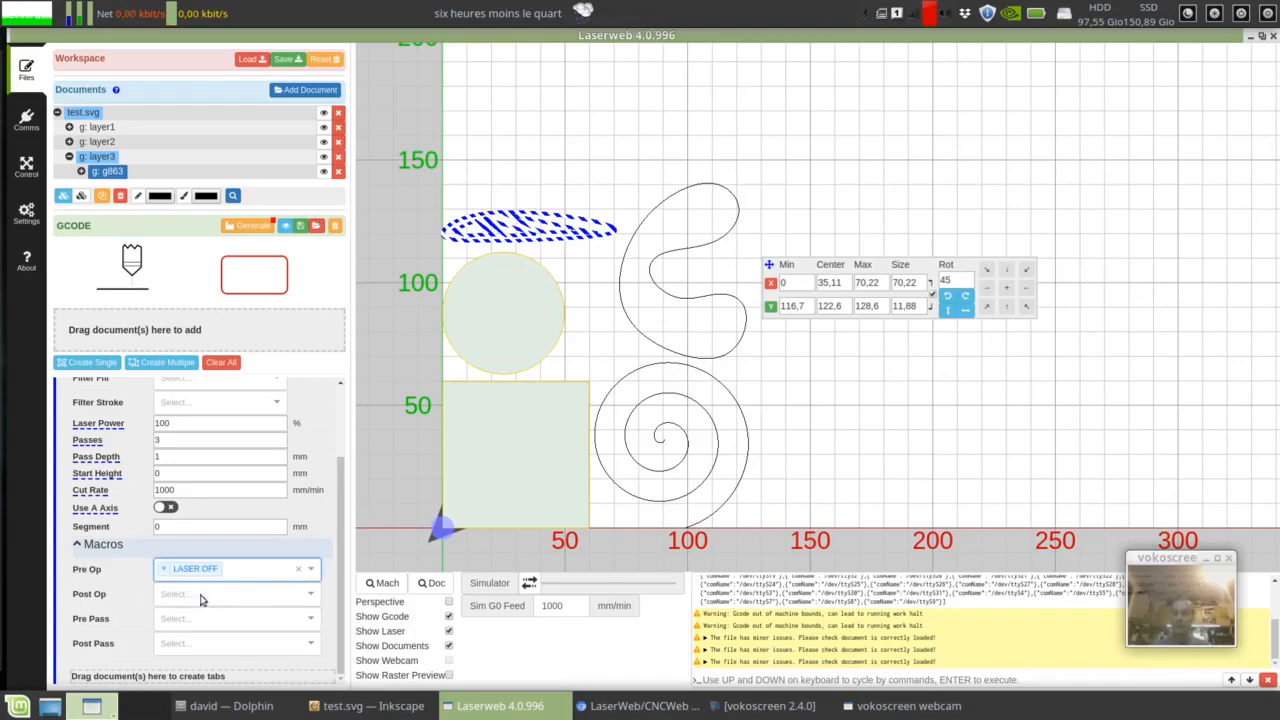
- Assign Goto XY zero and LASER OFF as Post Op macros, and change the Pre Op macro to Goto XY zero
{"action": "left_click", "coordinate": [308, 597]}
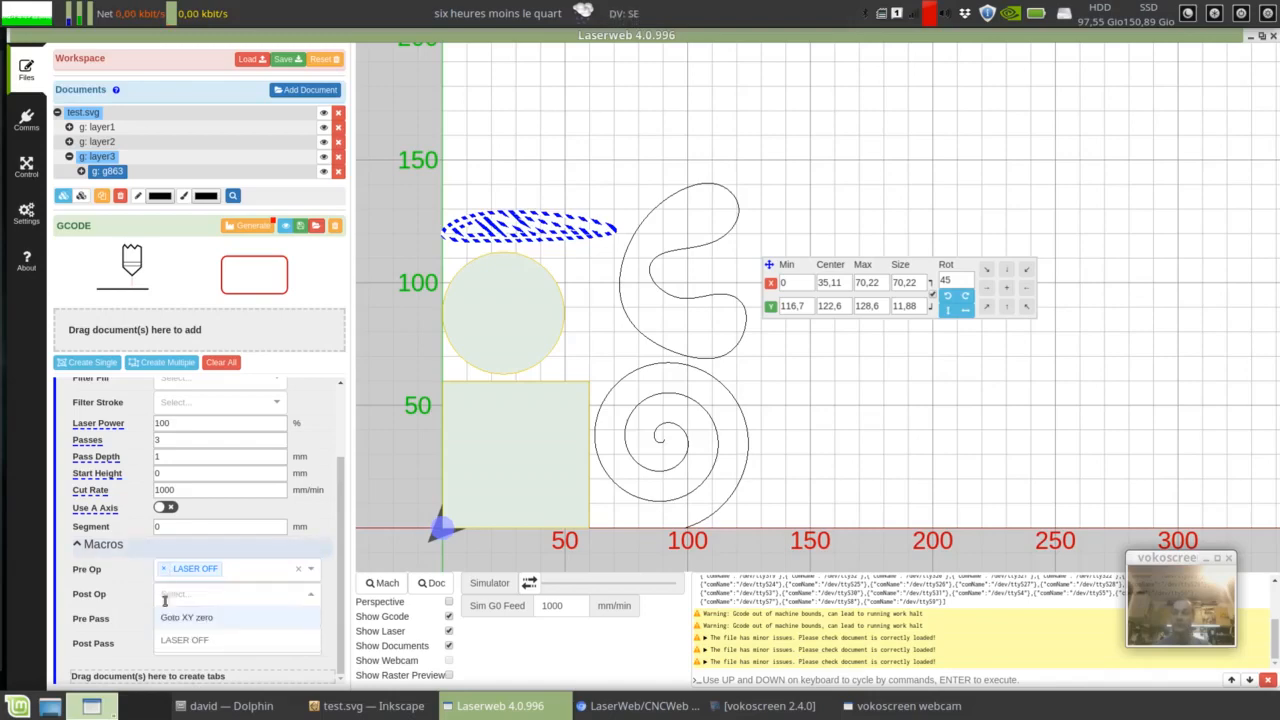
{"action": "left_click", "coordinate": [210, 617]}
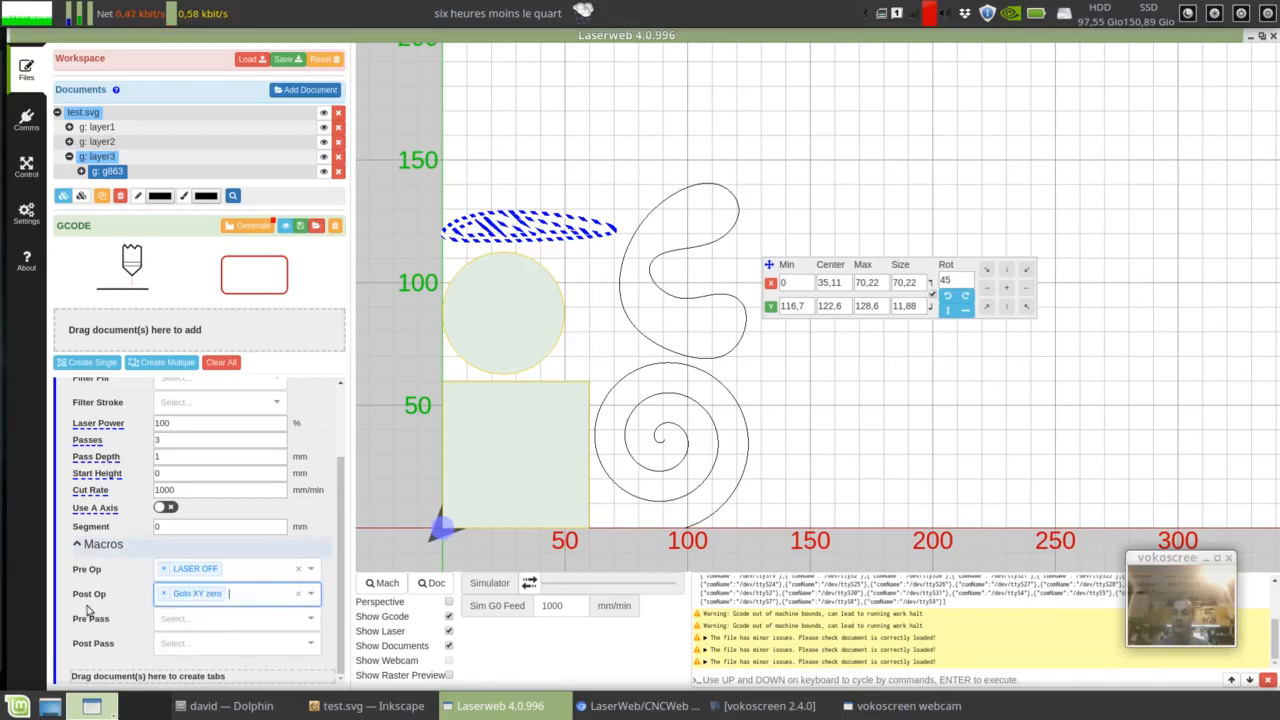
{"action": "left_click", "coordinate": [307, 596]}
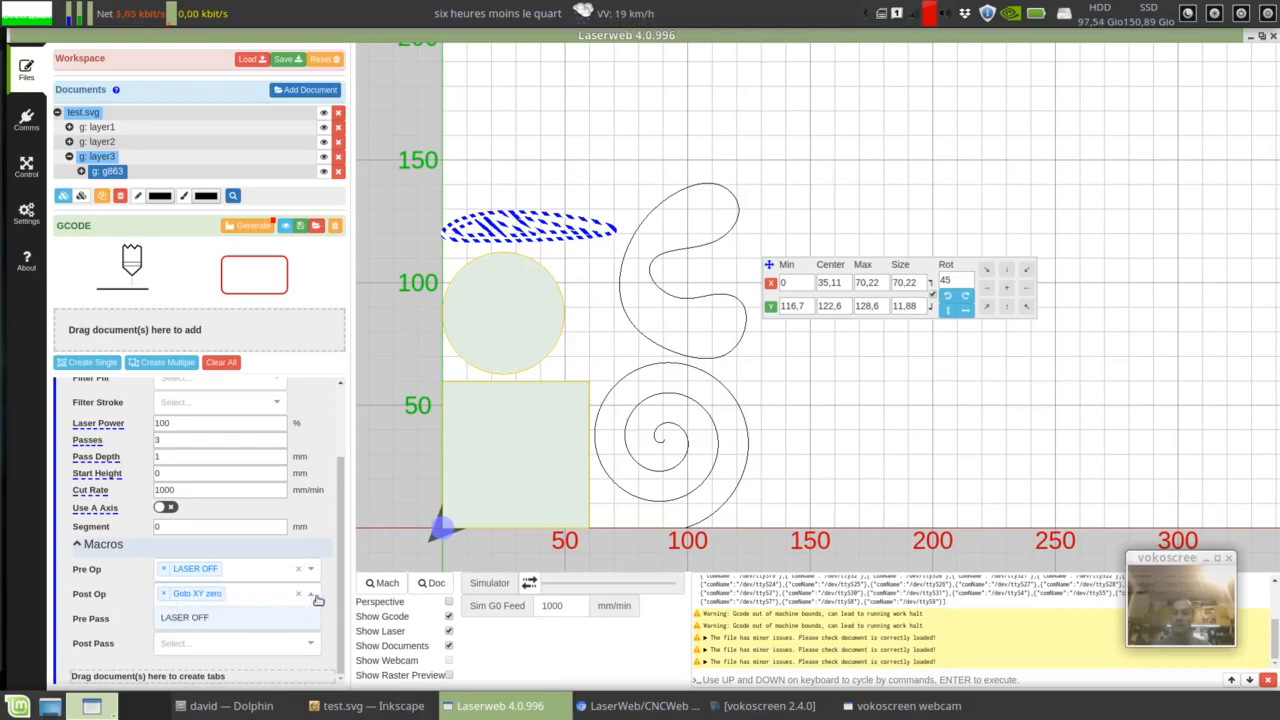
{"action": "left_click", "coordinate": [199, 619]}
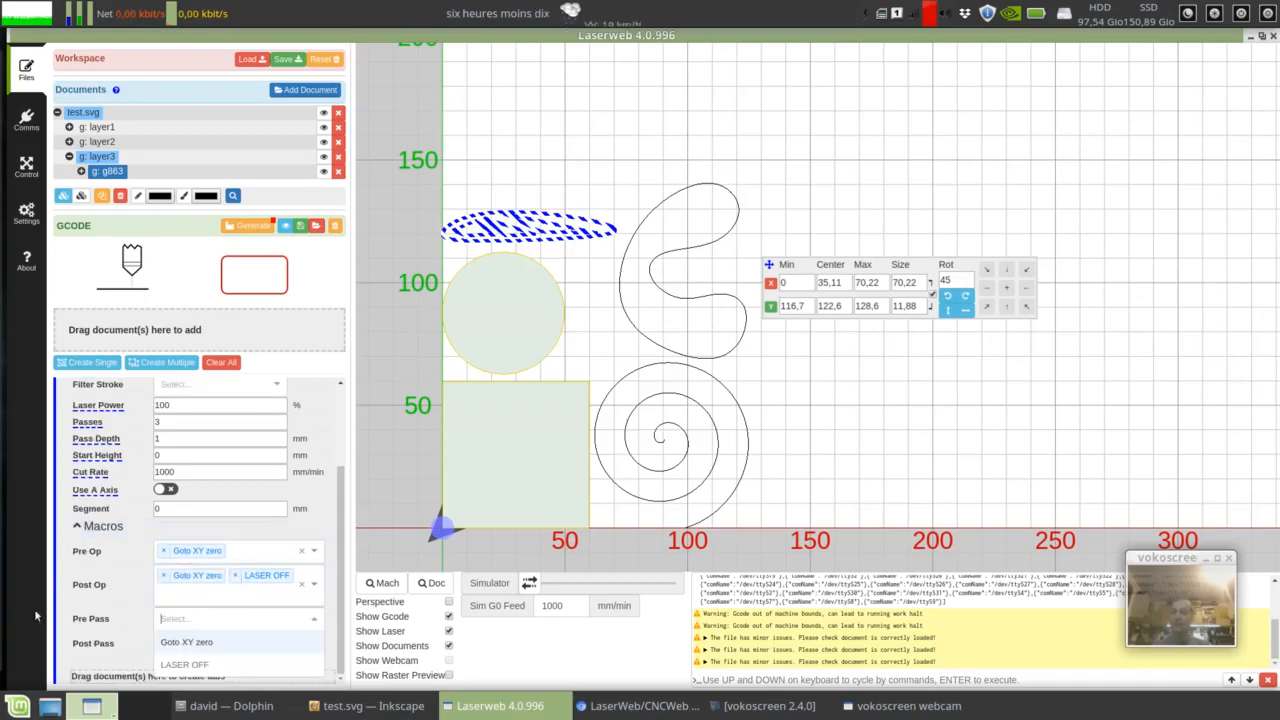
- Assign Goto XY zero as the operation's Pre Pass macro
{"action": "left_click", "coordinate": [174, 422]}
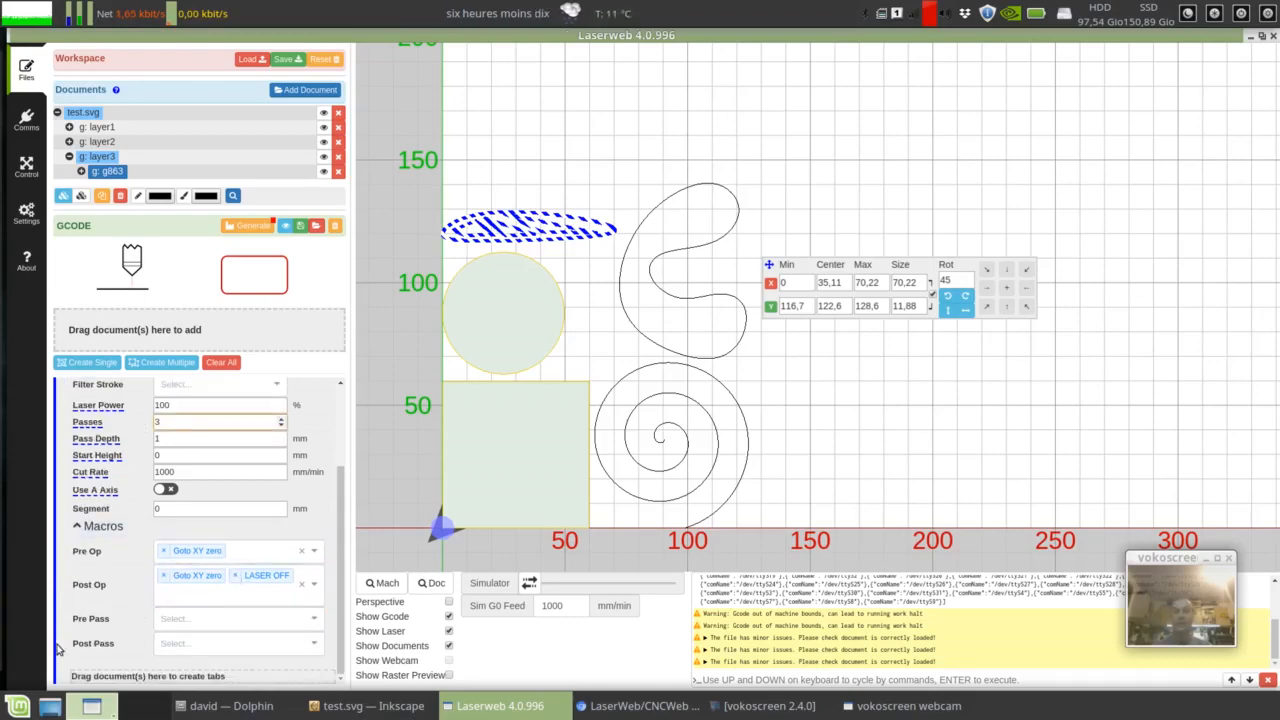
{"action": "left_click", "coordinate": [316, 622]}
{"action": "left_click", "coordinate": [176, 650]}
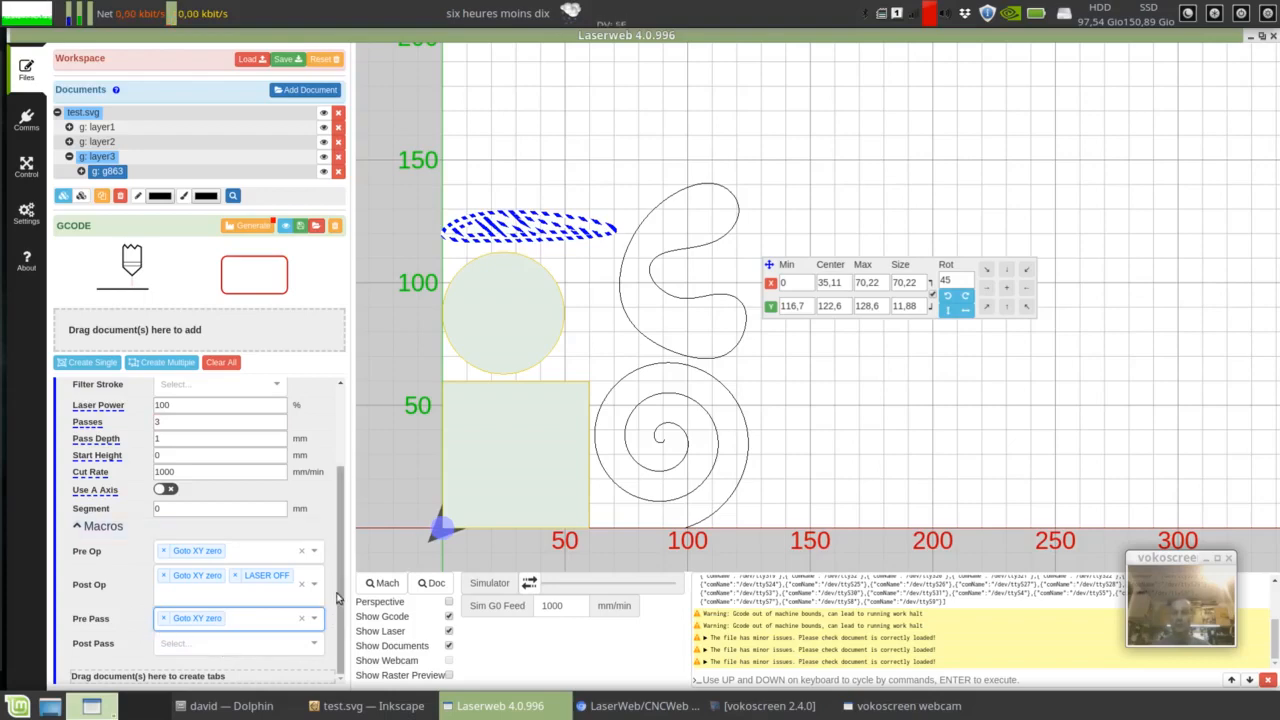
{"action": "left_click", "coordinate": [104, 678]}
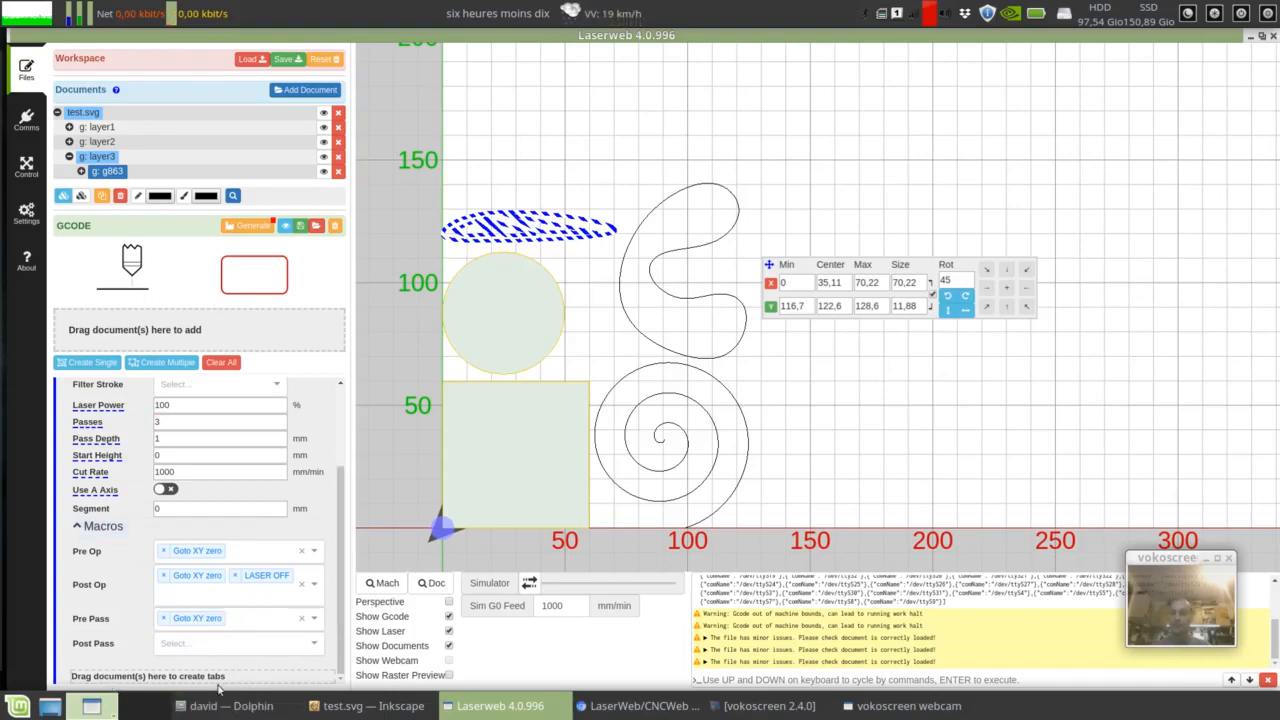
{"action": "left_click_drag", "start_coordinate": [228, 681], "coordinate": [82, 670]}
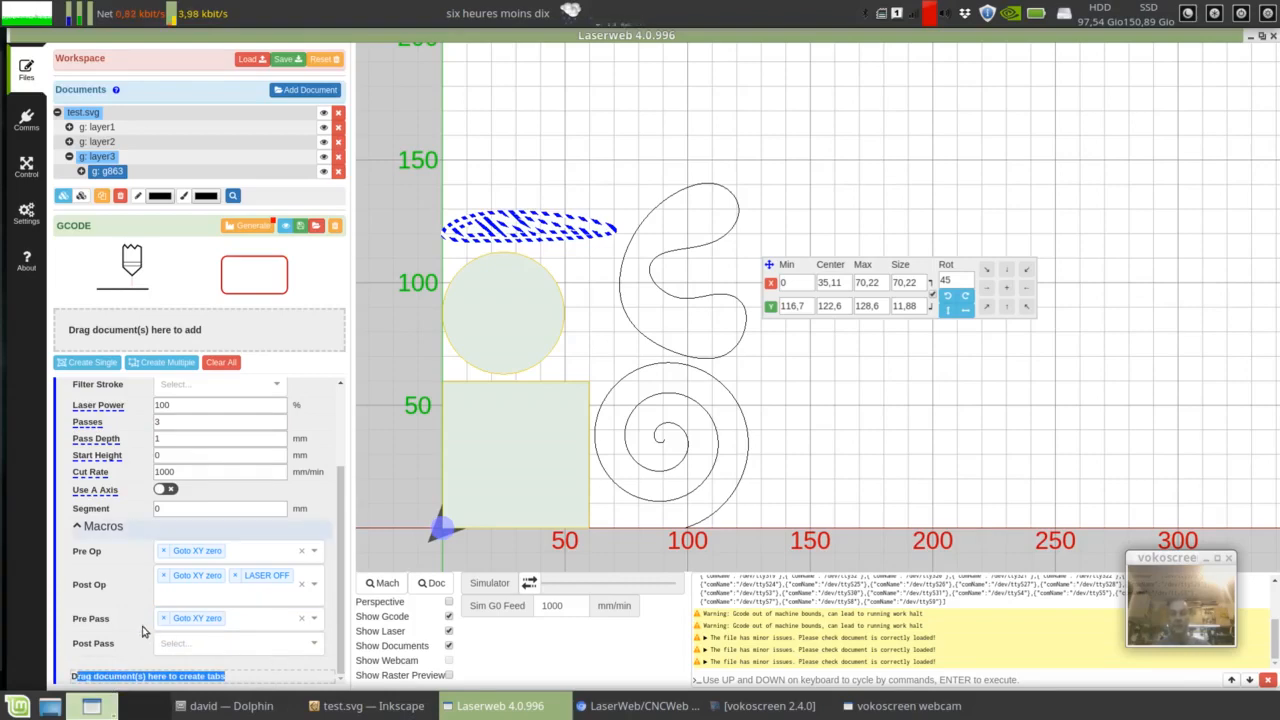
{"action": "left_click", "coordinate": [228, 680]}
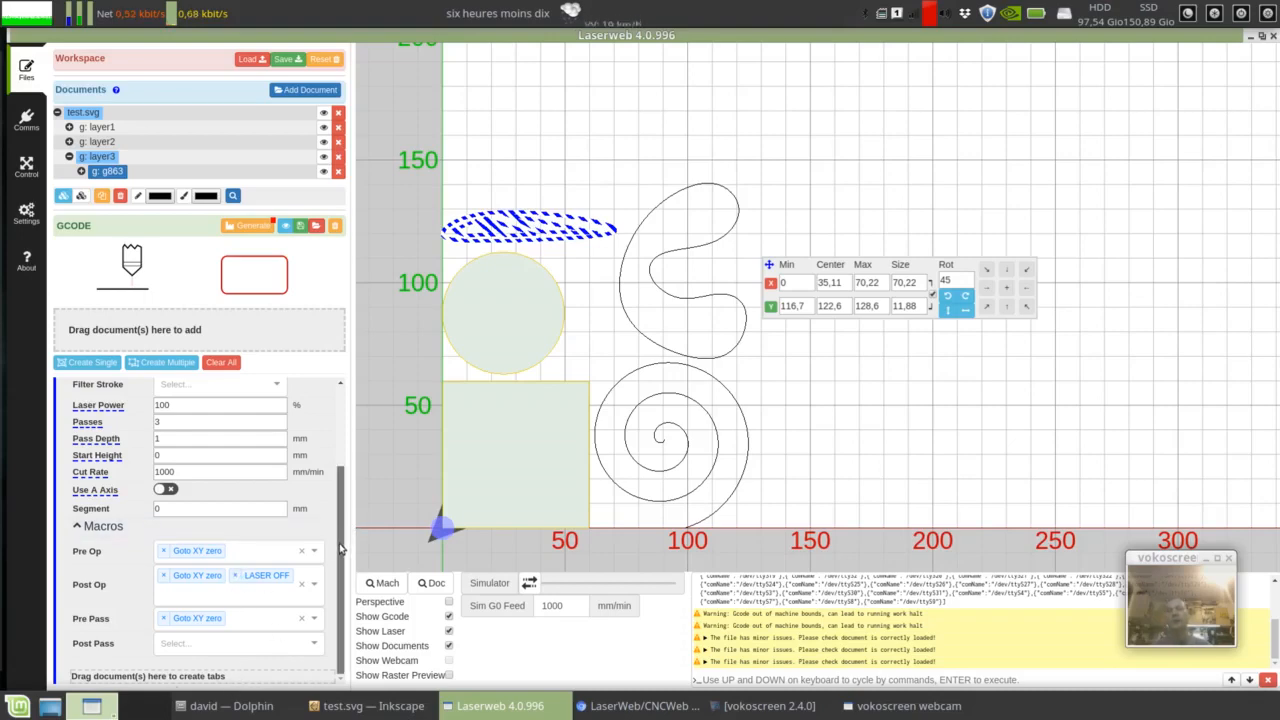
{"action": "scroll", "coordinate": [338, 552], "scroll_direction": "up", "scroll_amount": 1}
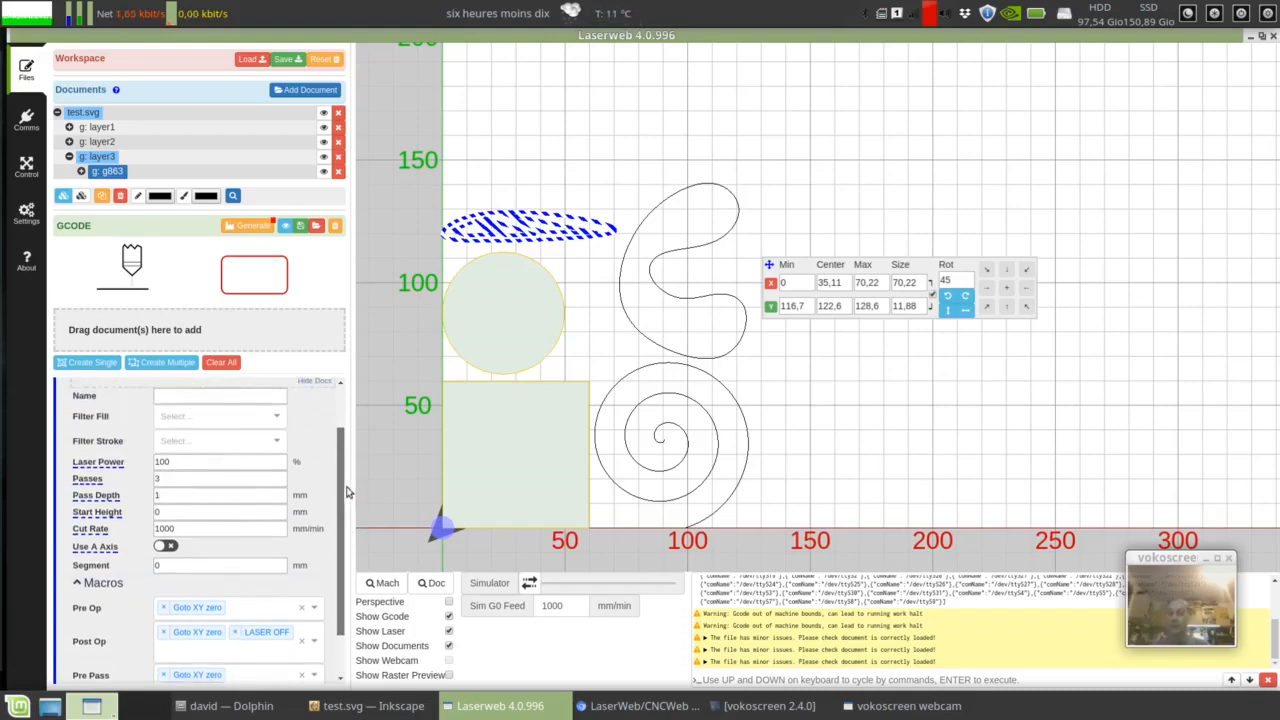
- Generate the G-code for the Laser Cut operation and compare the drawing with the toolpath hidden and shown
{"action": "scroll", "coordinate": [325, 575], "scroll_direction": "down", "scroll_amount": 1}
{"action": "scroll", "coordinate": [333, 577], "scroll_direction": "up", "scroll_amount": 3}
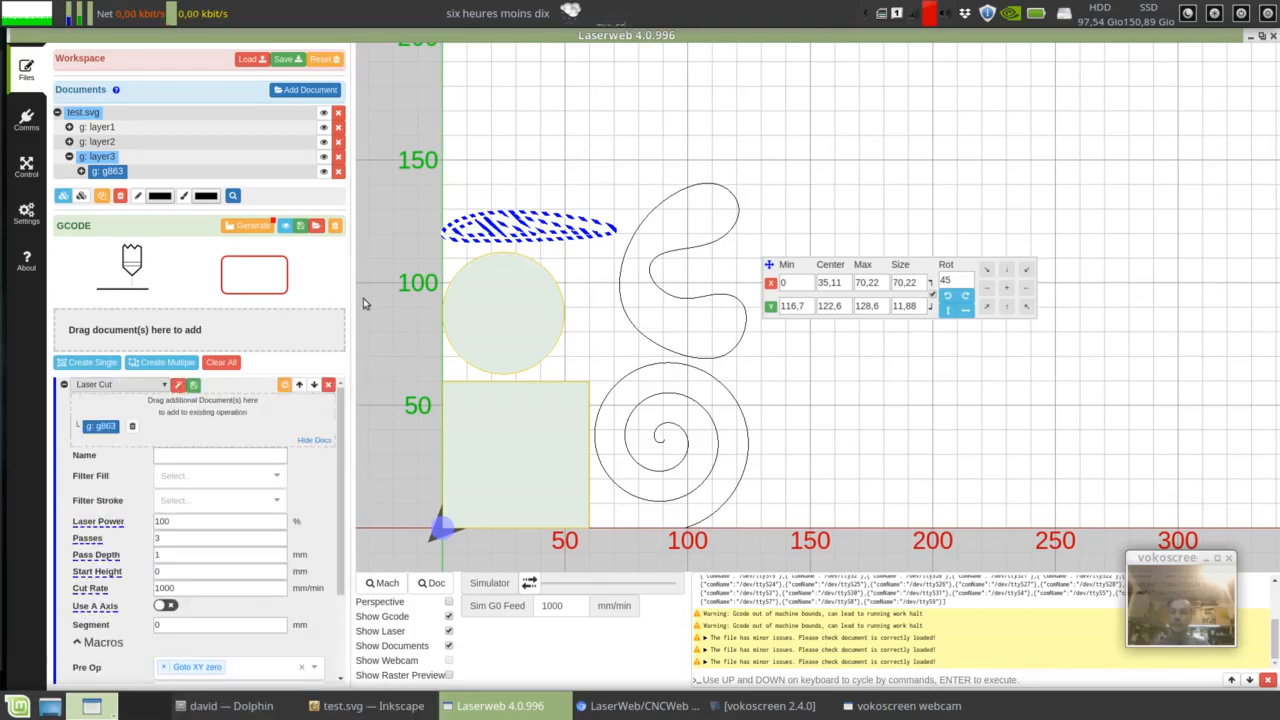
{"action": "left_click", "coordinate": [253, 226]}
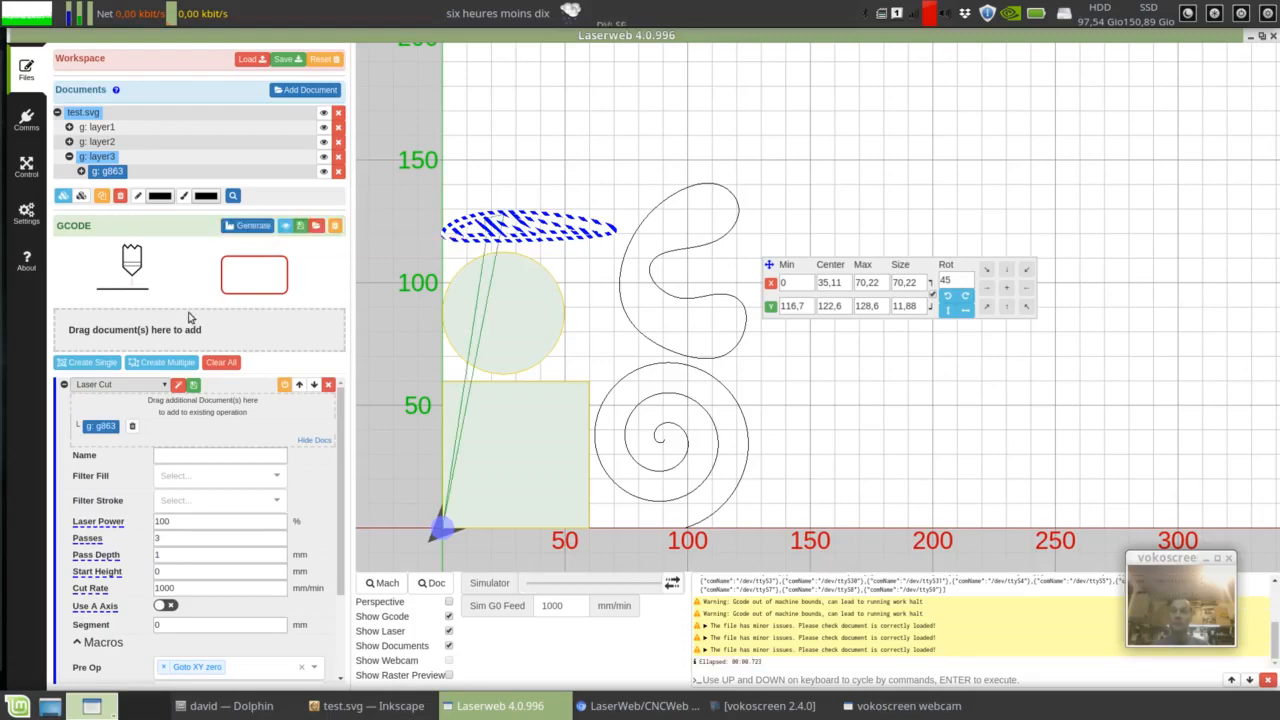
{"action": "left_click", "coordinate": [789, 452]}
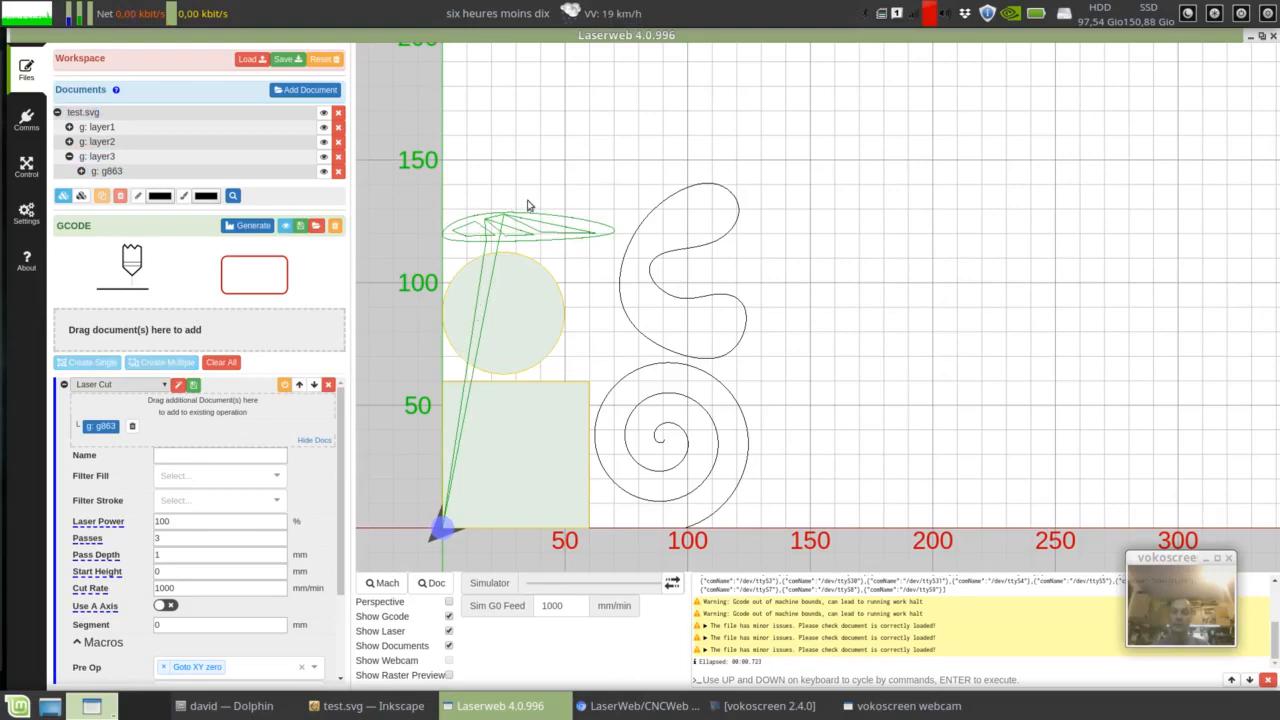
{"action": "left_click", "coordinate": [449, 617]}
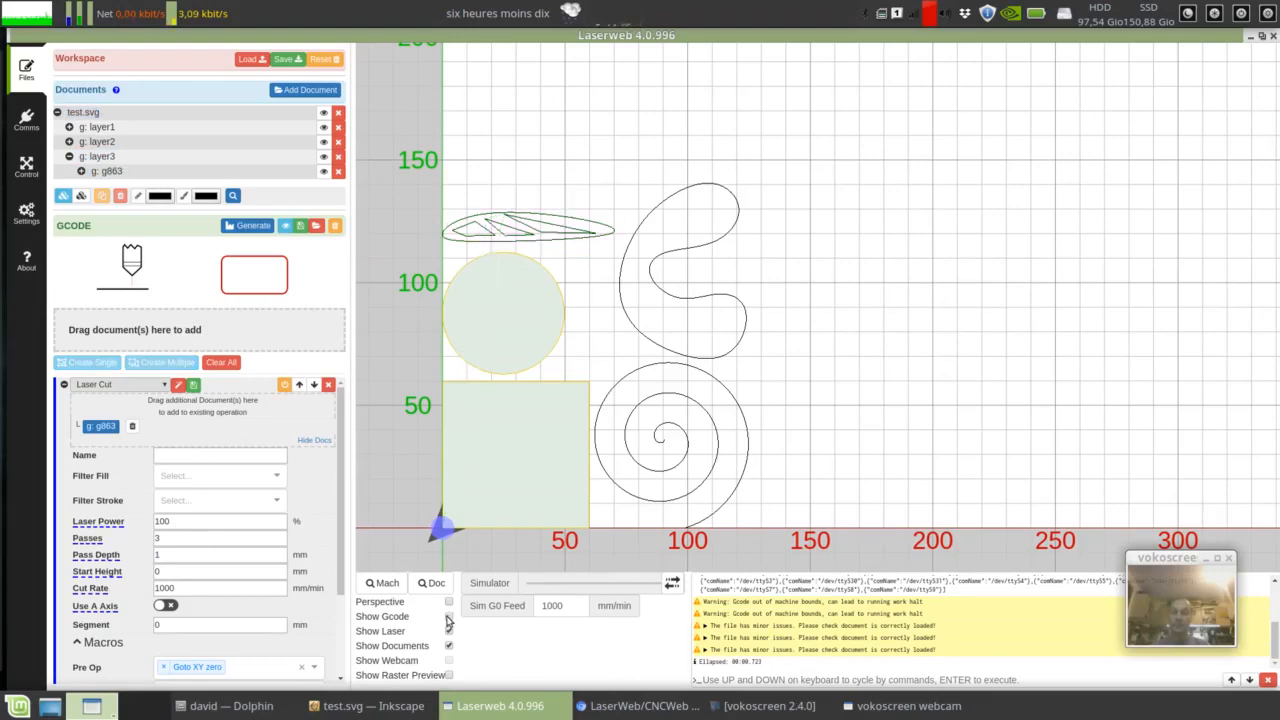
{"action": "left_click", "coordinate": [449, 617]}
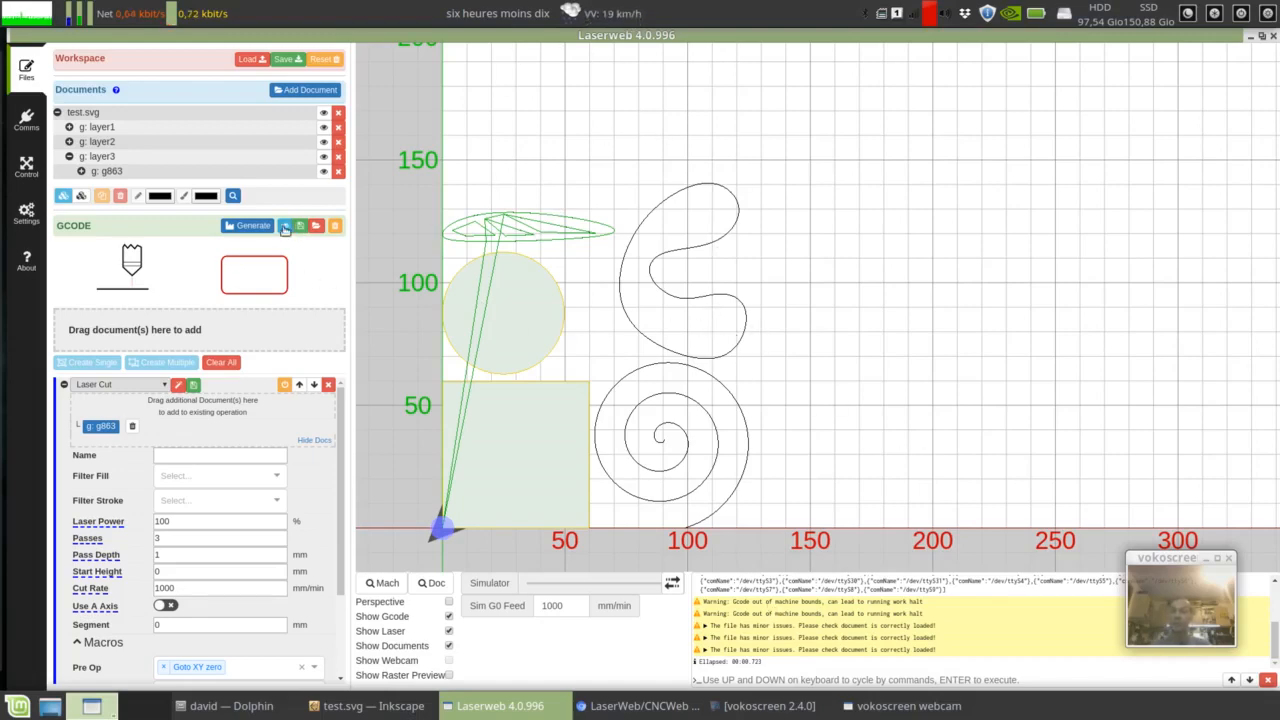
- Open the generated G-code and examine its header, the Pre Op and Pre Pass macro lines and the start of pass 0
{"action": "left_click", "coordinate": [287, 230]}
{"action": "scroll", "coordinate": [700, 345], "scroll_direction": "down", "scroll_amount": 3}
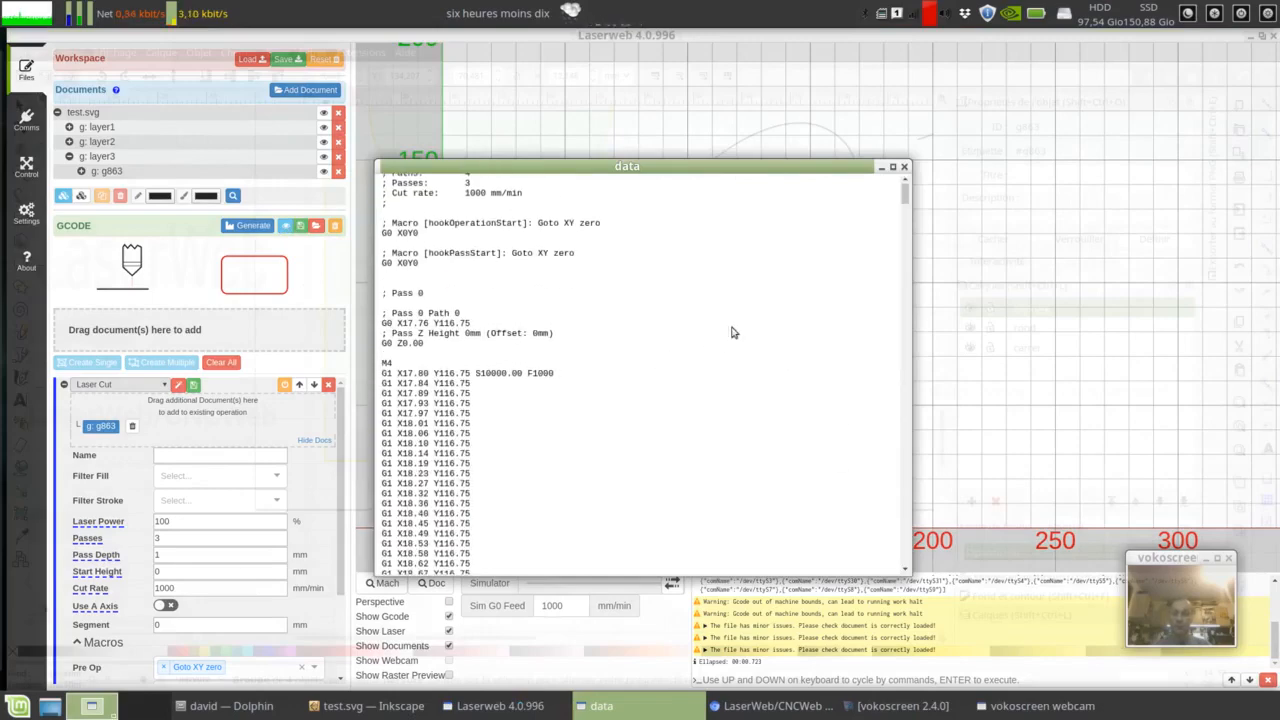
{"action": "left_click_drag", "start_coordinate": [908, 194], "coordinate": [907, 187]}
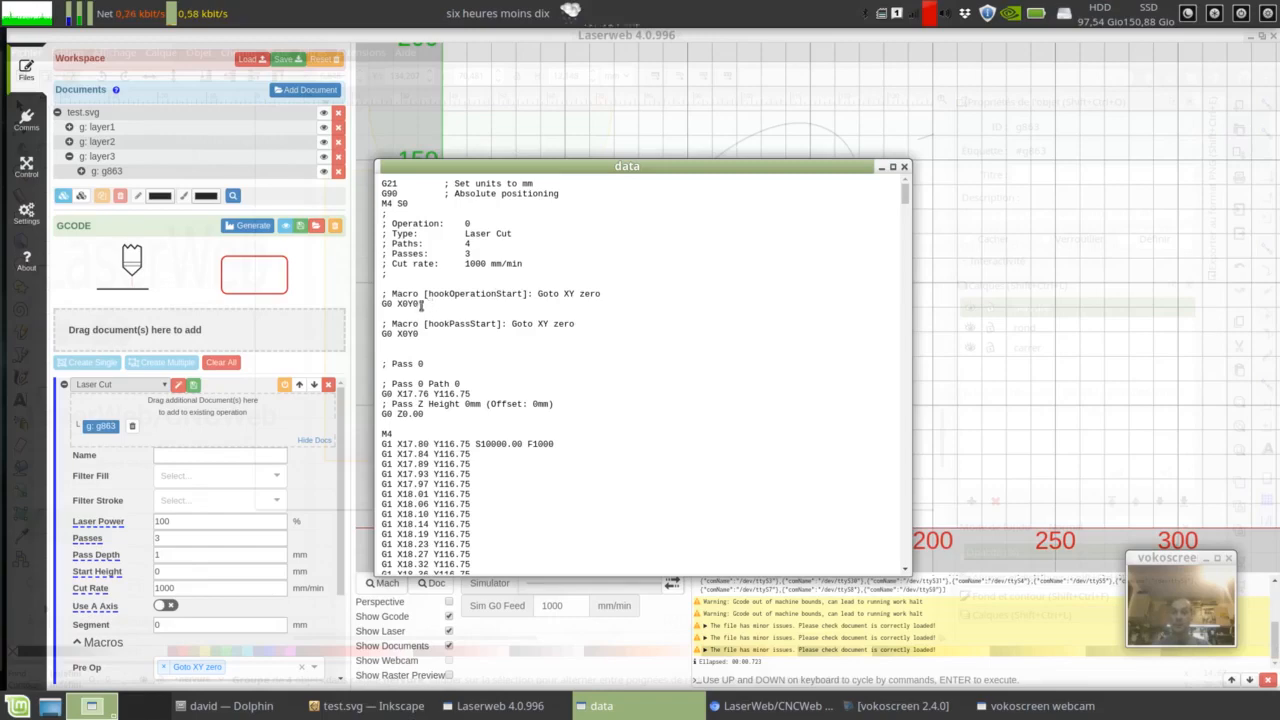
{"action": "left_click_drag", "start_coordinate": [423, 303], "coordinate": [380, 336]}
{"action": "left_click", "coordinate": [414, 335]}
{"action": "left_click", "coordinate": [483, 385]}
{"action": "left_click_drag", "start_coordinate": [462, 385], "coordinate": [418, 385]}
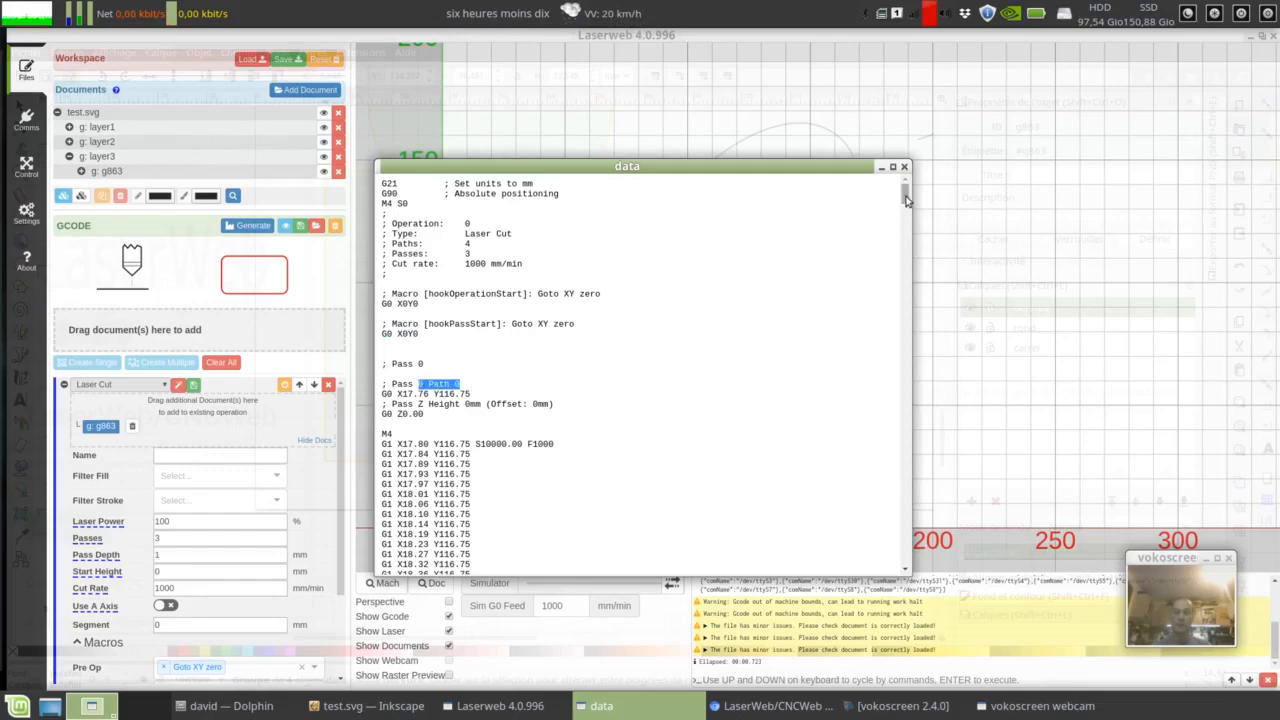
- Check the macro lines between passes and at the end of the code, and clear the generated G-code
{"action": "left_click_drag", "start_coordinate": [903, 200], "coordinate": [912, 320]}
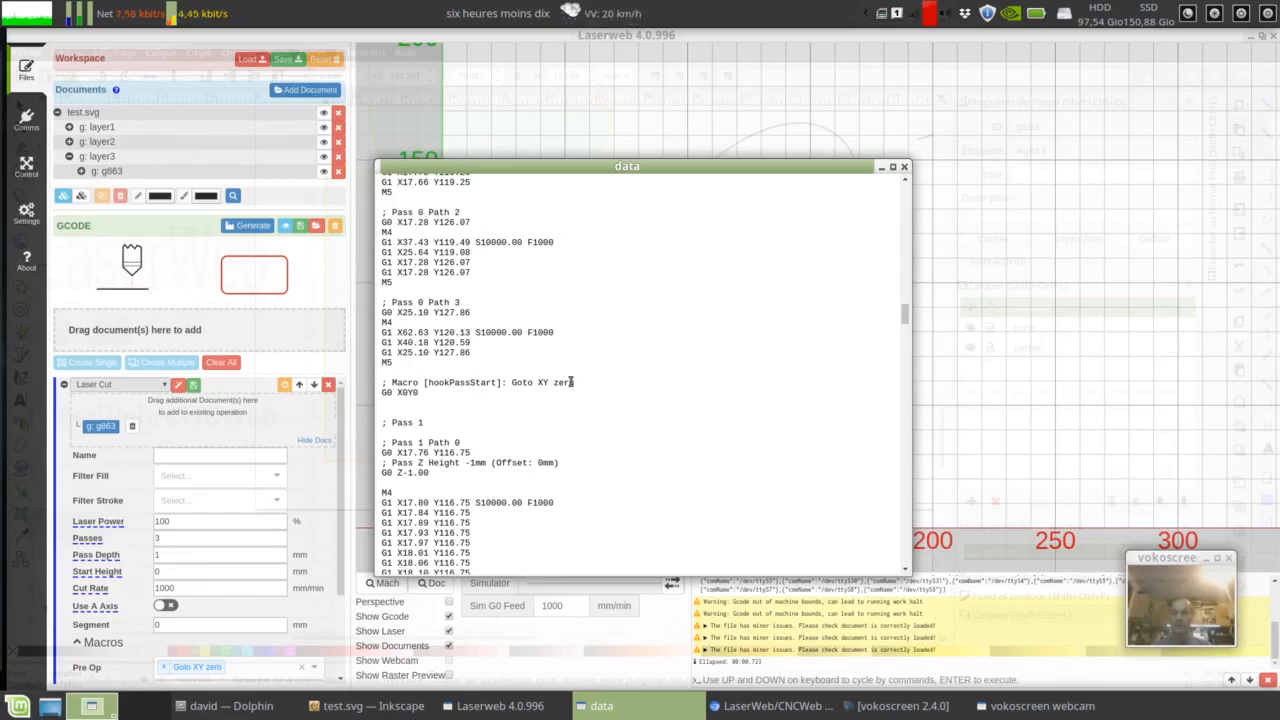
{"action": "left_click_drag", "start_coordinate": [440, 383], "coordinate": [496, 383]}
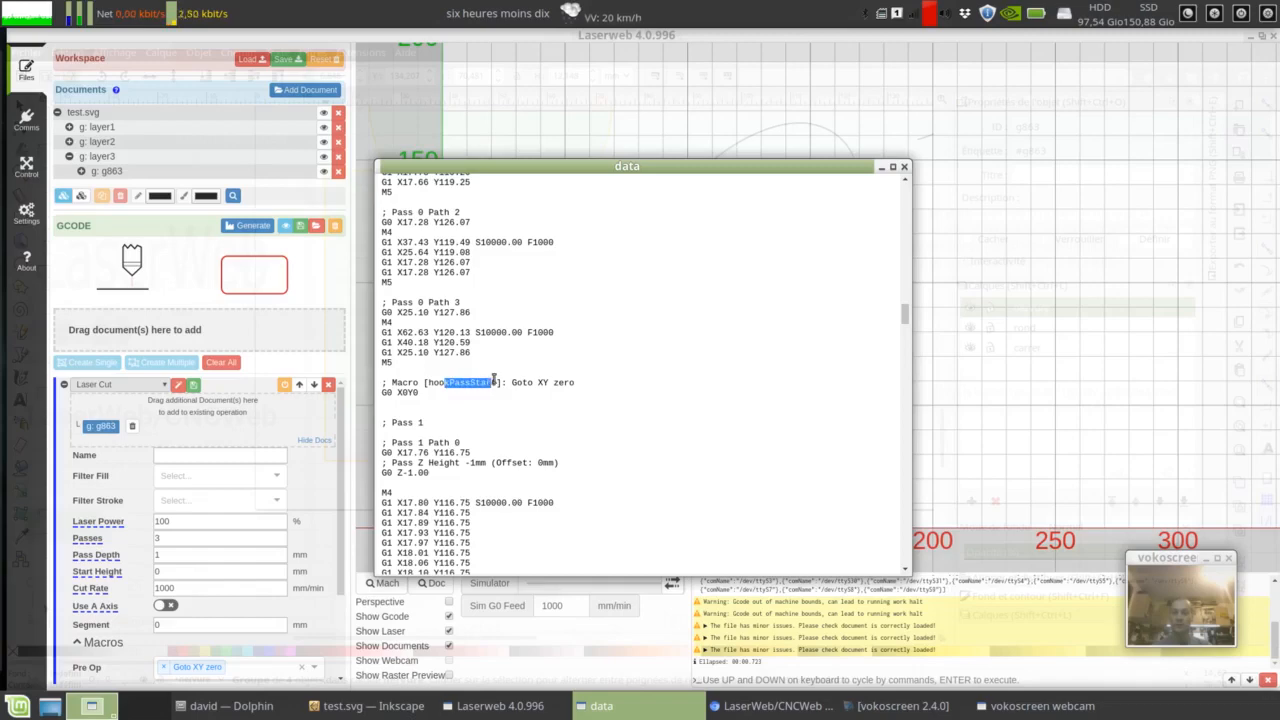
{"action": "left_click", "coordinate": [416, 393]}
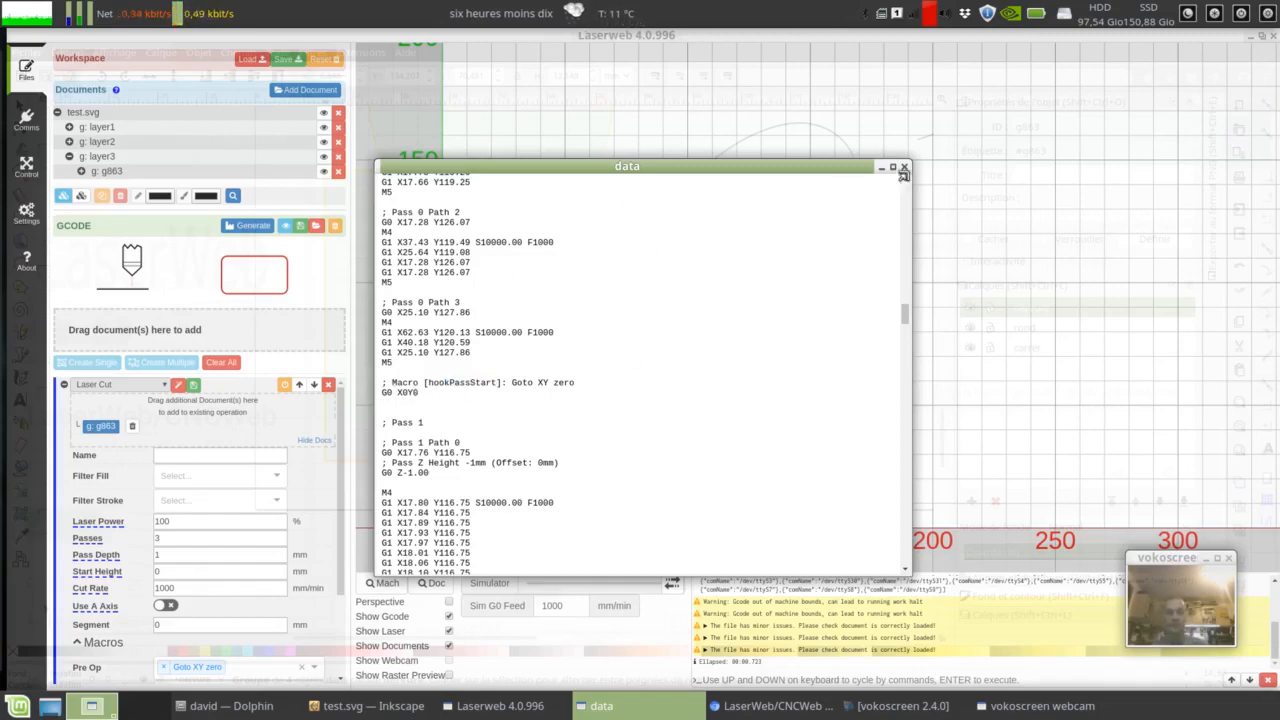
{"action": "left_click_drag", "start_coordinate": [905, 318], "coordinate": [905, 578]}
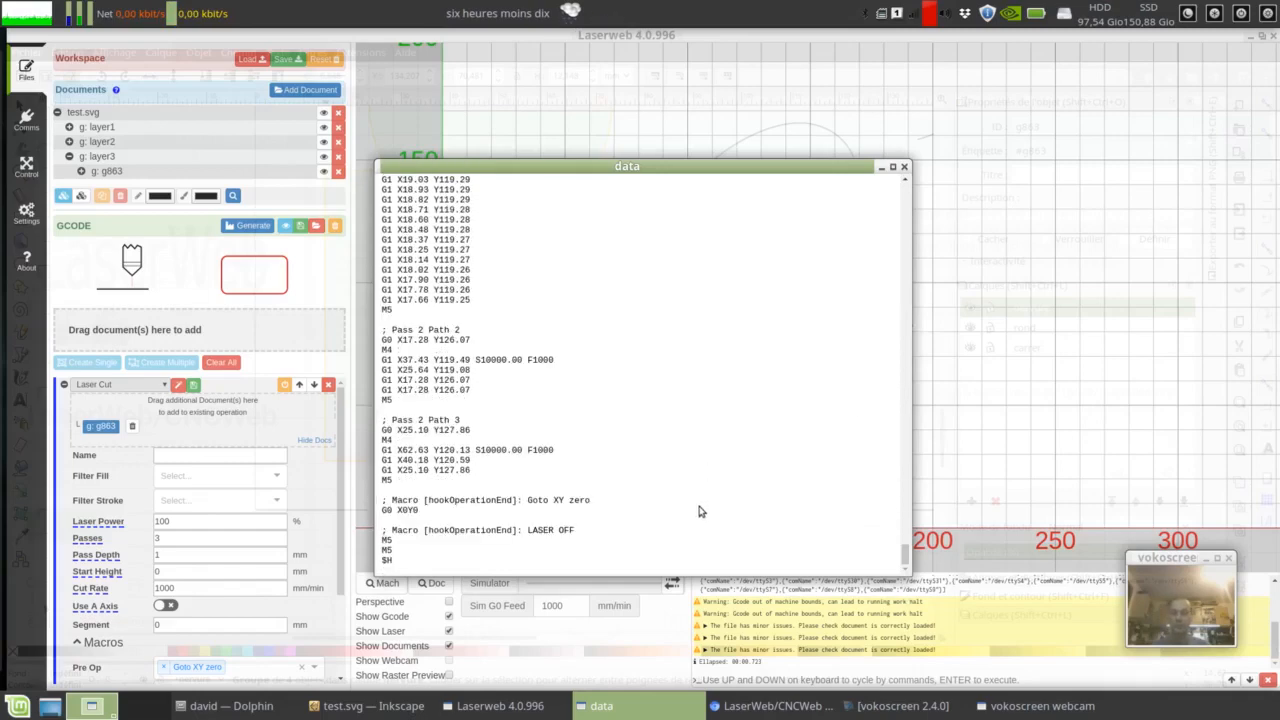
{"action": "left_click", "coordinate": [903, 168]}
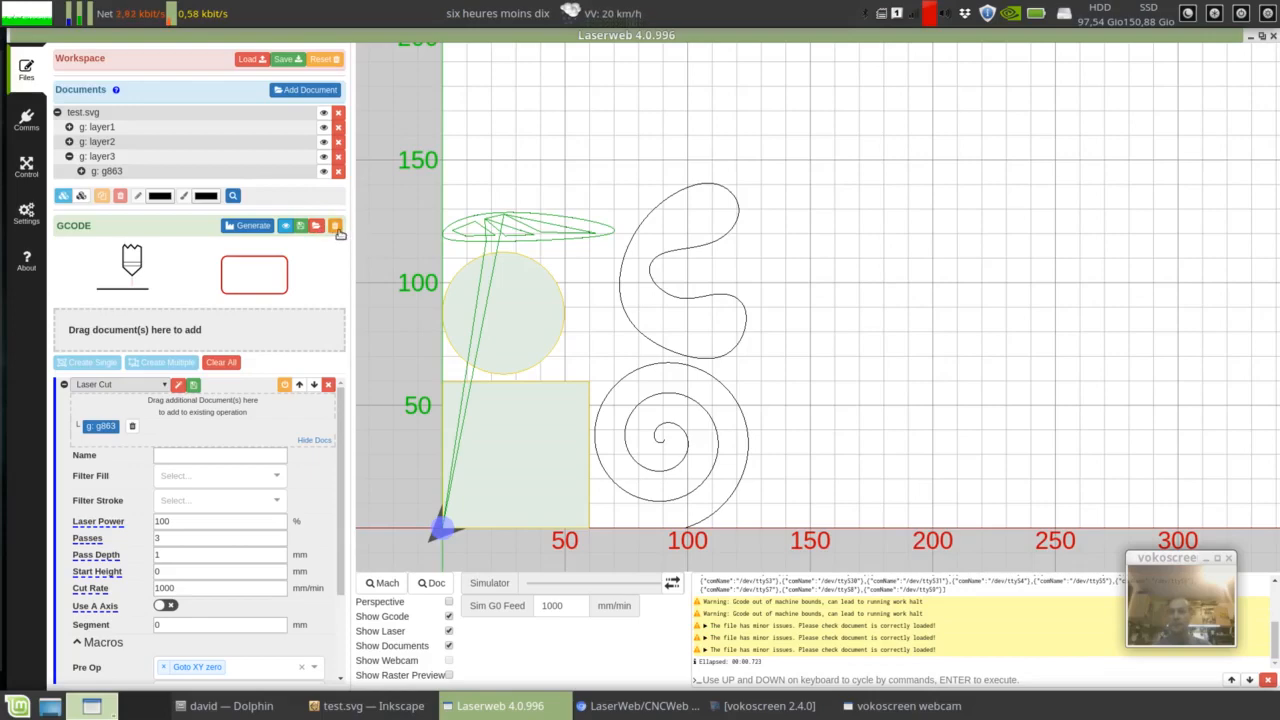
{"action": "left_click", "coordinate": [336, 227]}
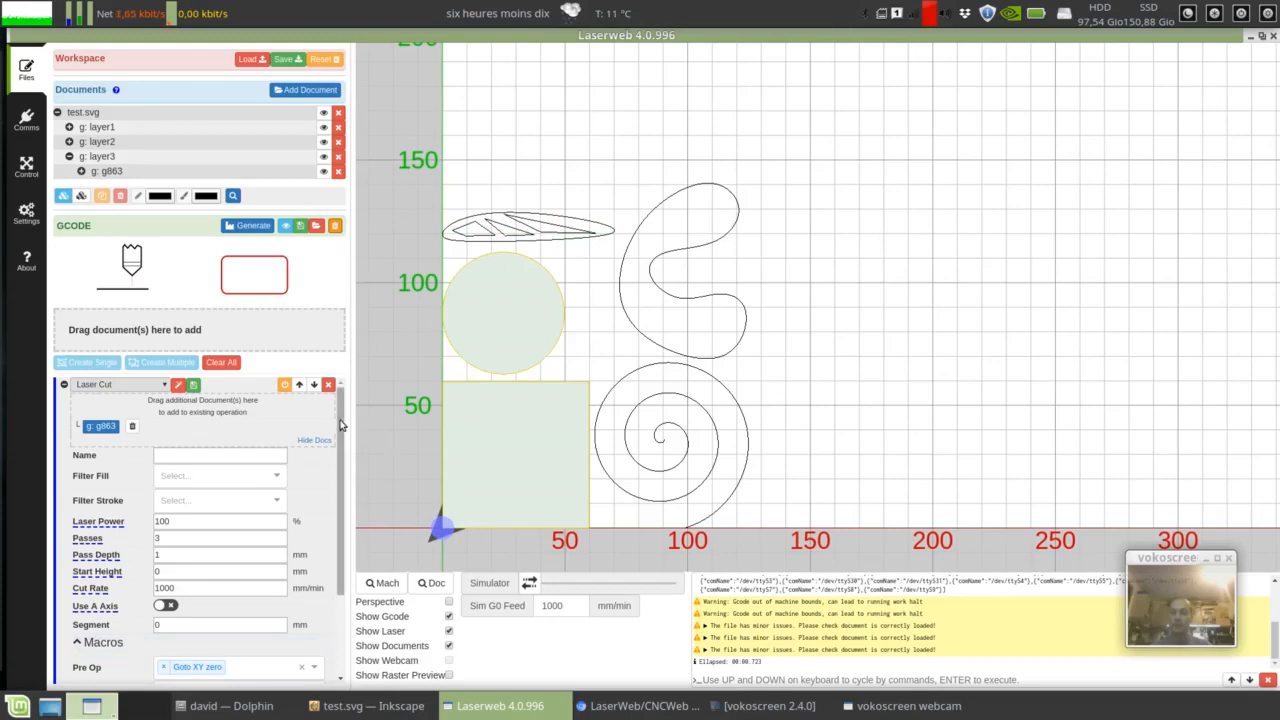
- Try the Laser Cut Inside and Laser Cut Outside operation types and check the laser diameter setting
{"action": "left_click_drag", "start_coordinate": [340, 426], "coordinate": [328, 372]}
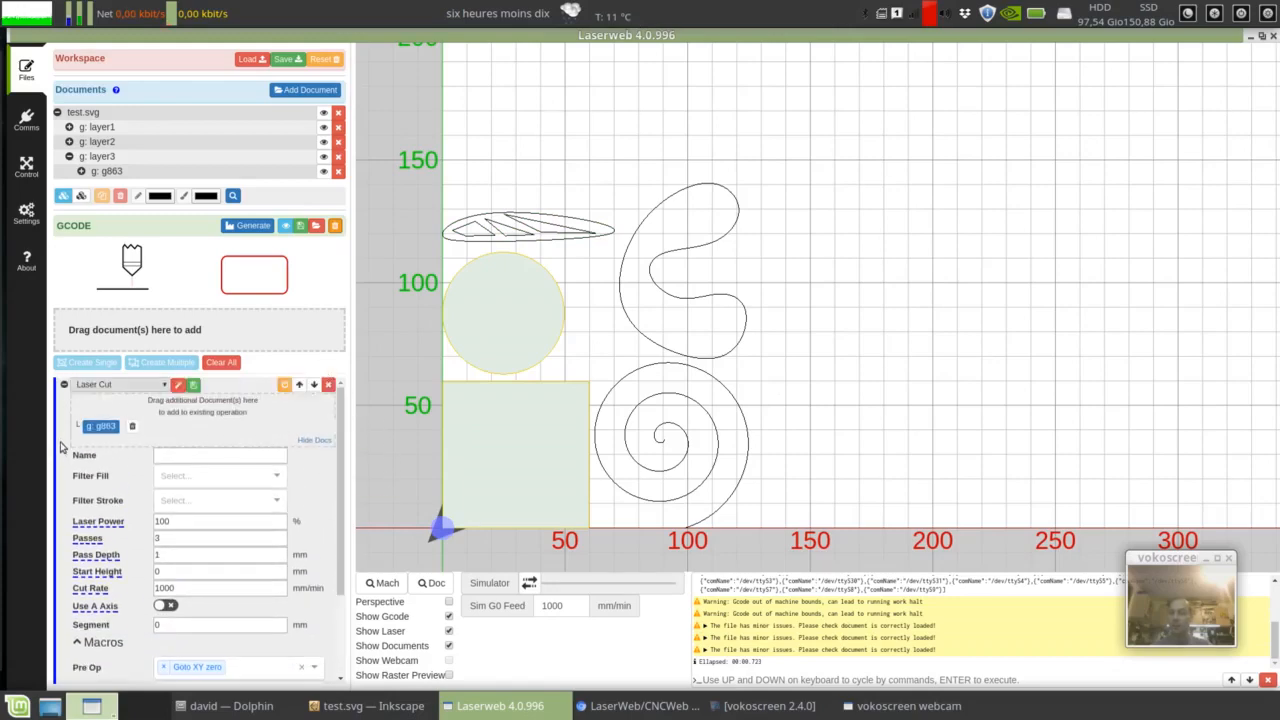
{"action": "left_click", "coordinate": [165, 386]}
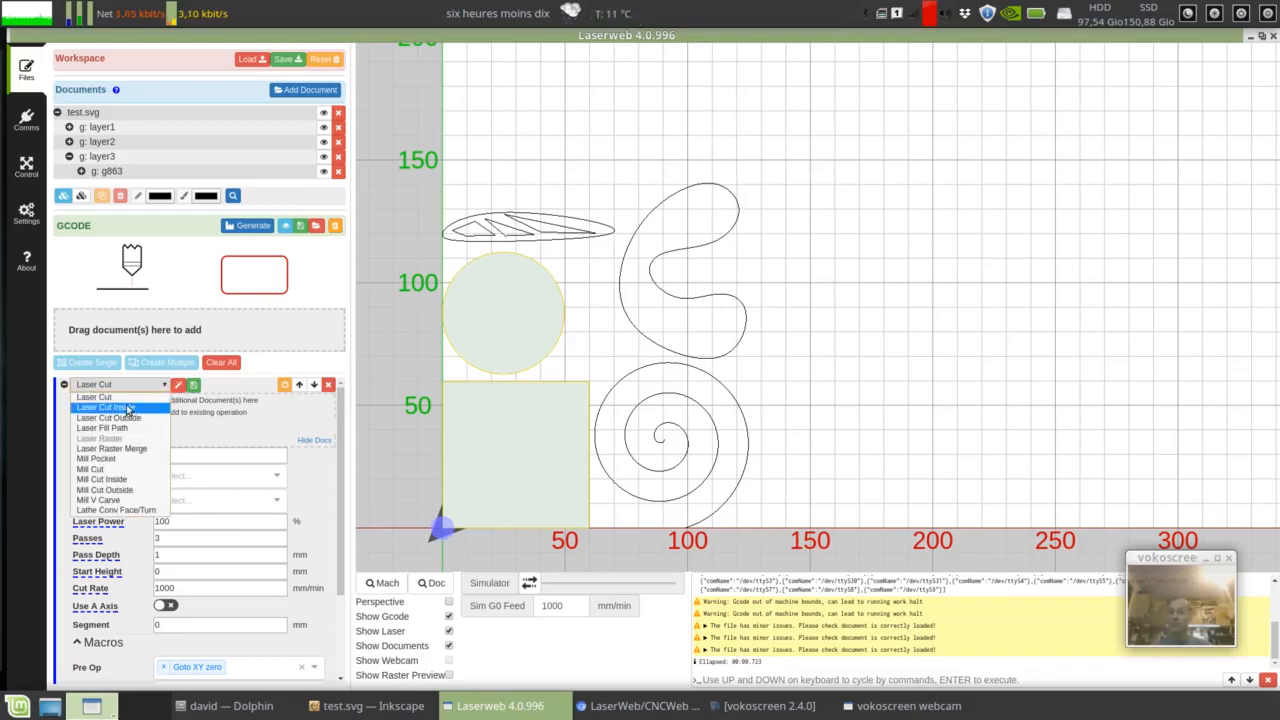
{"action": "left_click", "coordinate": [126, 407]}
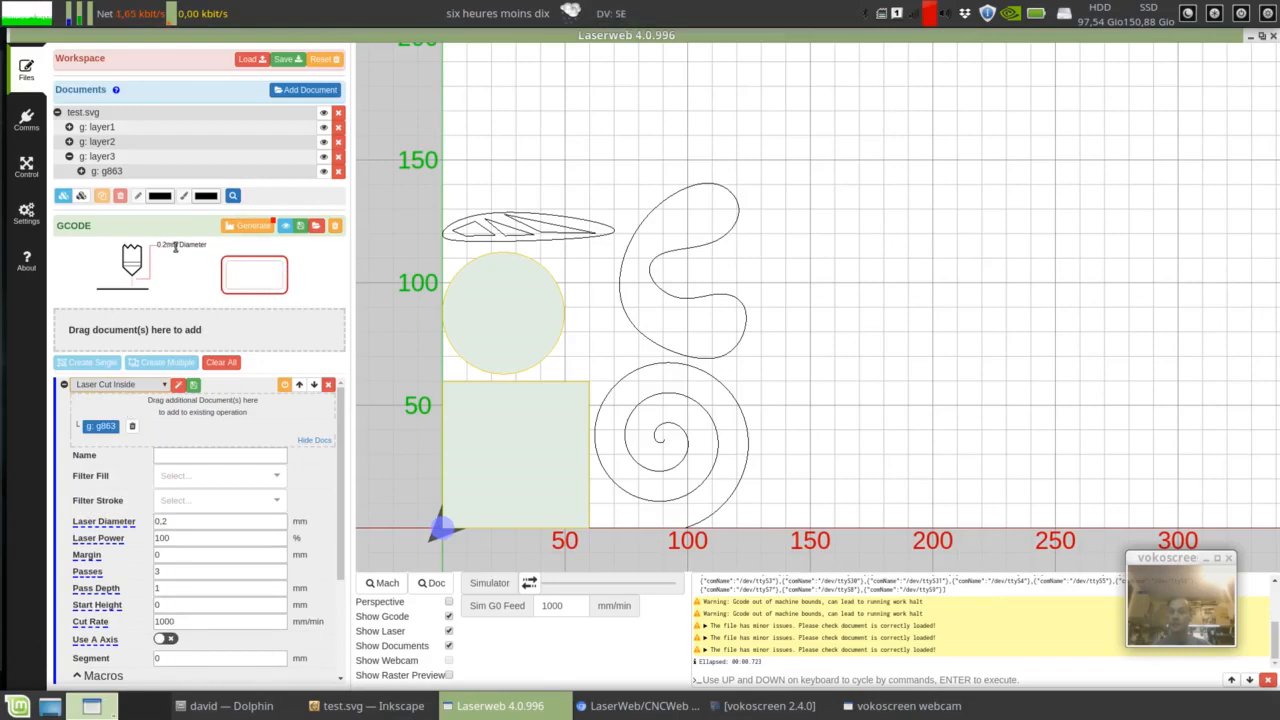
{"action": "left_click_drag", "start_coordinate": [177, 247], "coordinate": [158, 246]}
{"action": "left_click", "coordinate": [164, 245]}
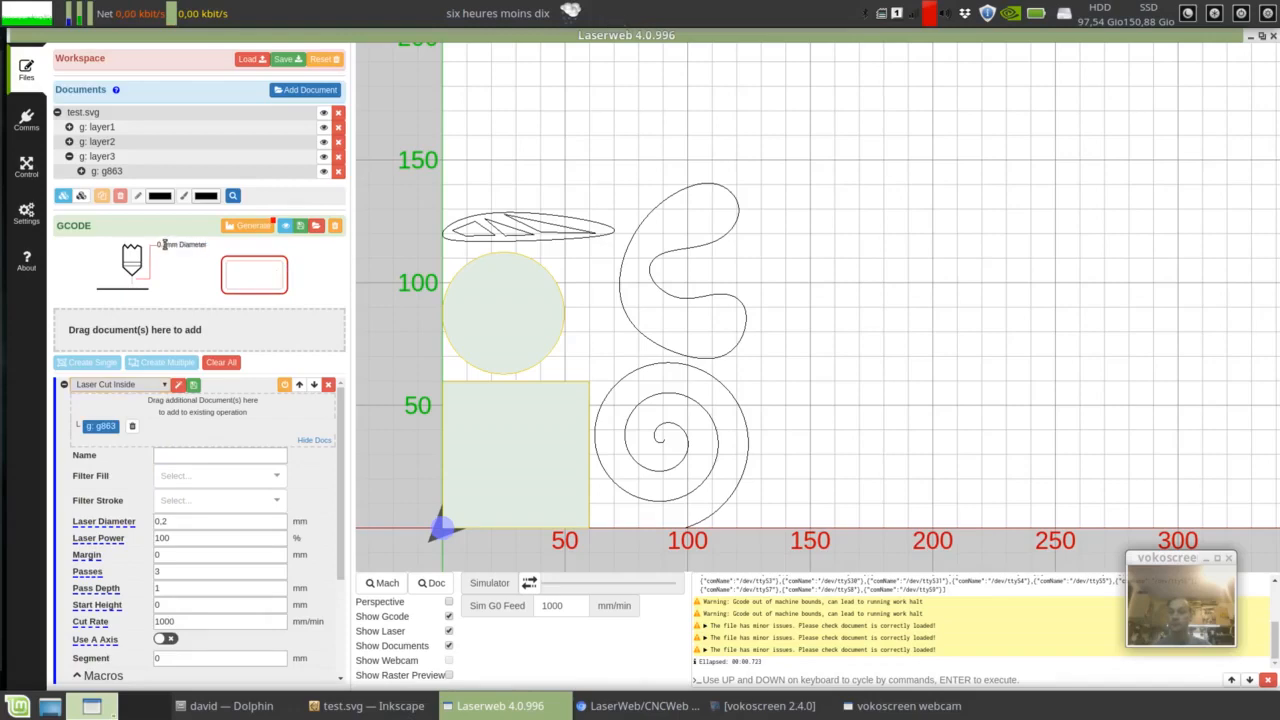
{"action": "left_click", "coordinate": [224, 522]}
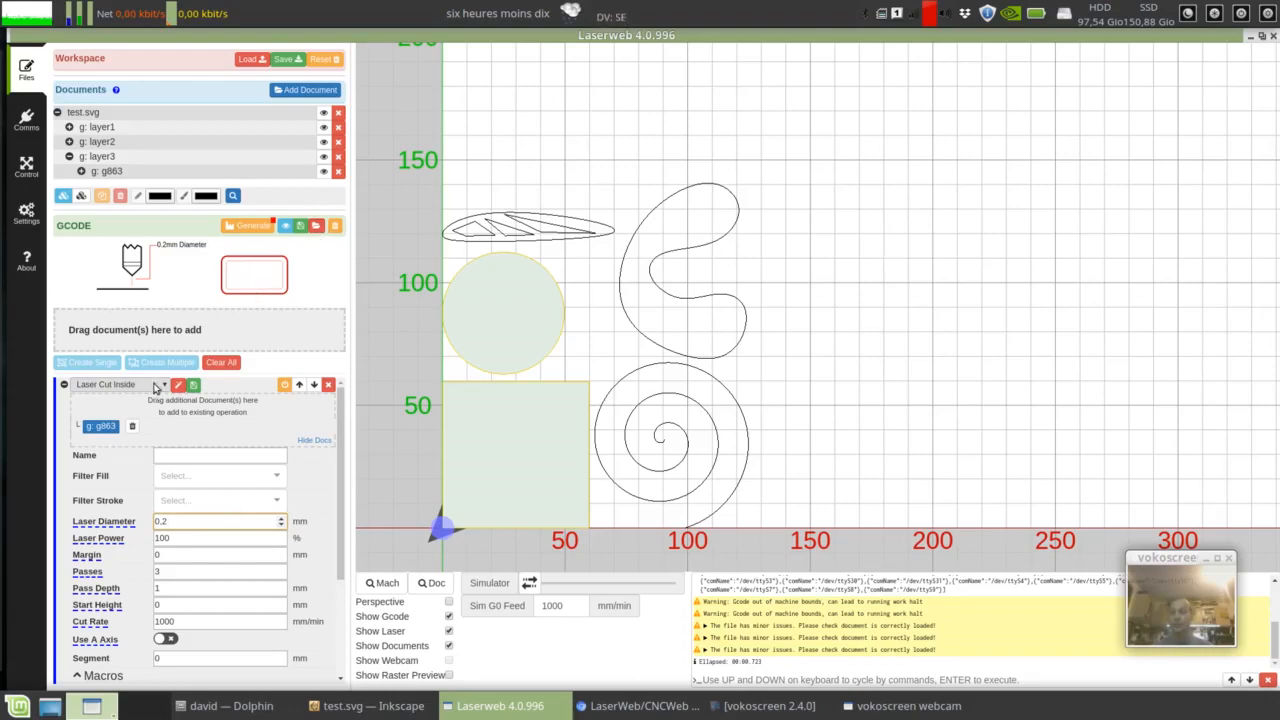
{"action": "left_click", "coordinate": [160, 386]}
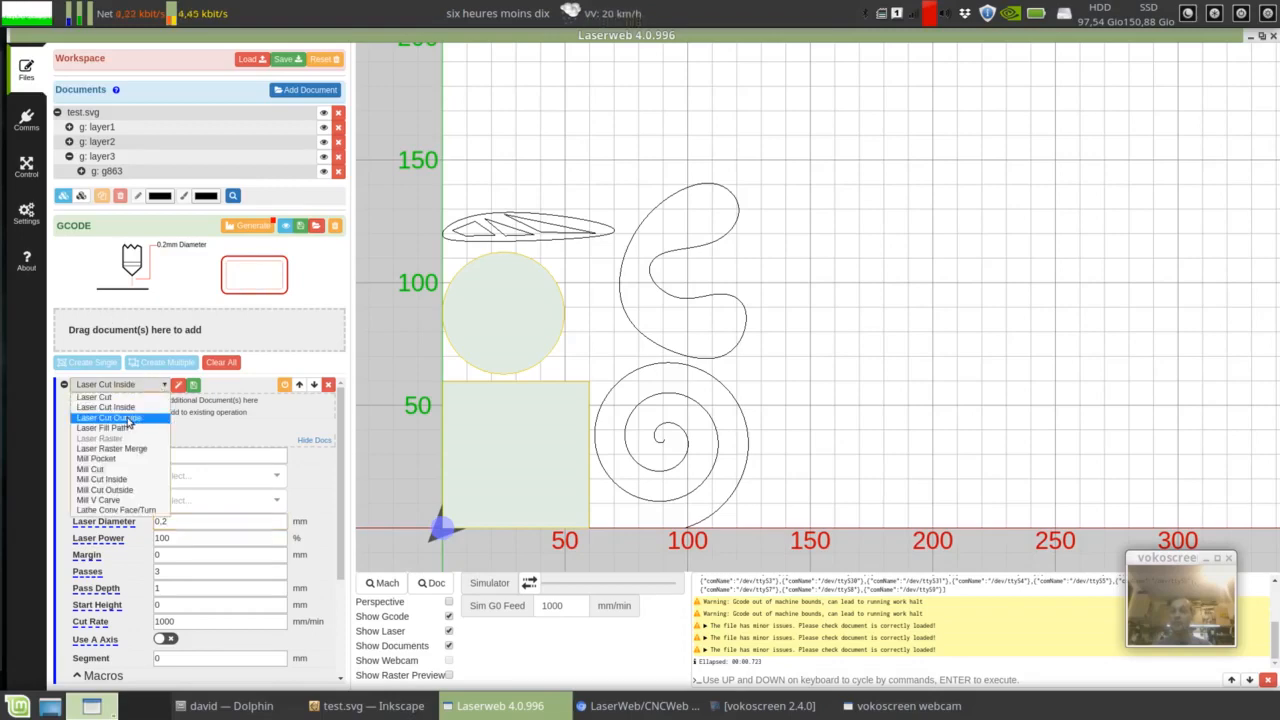
{"action": "left_click", "coordinate": [127, 419]}
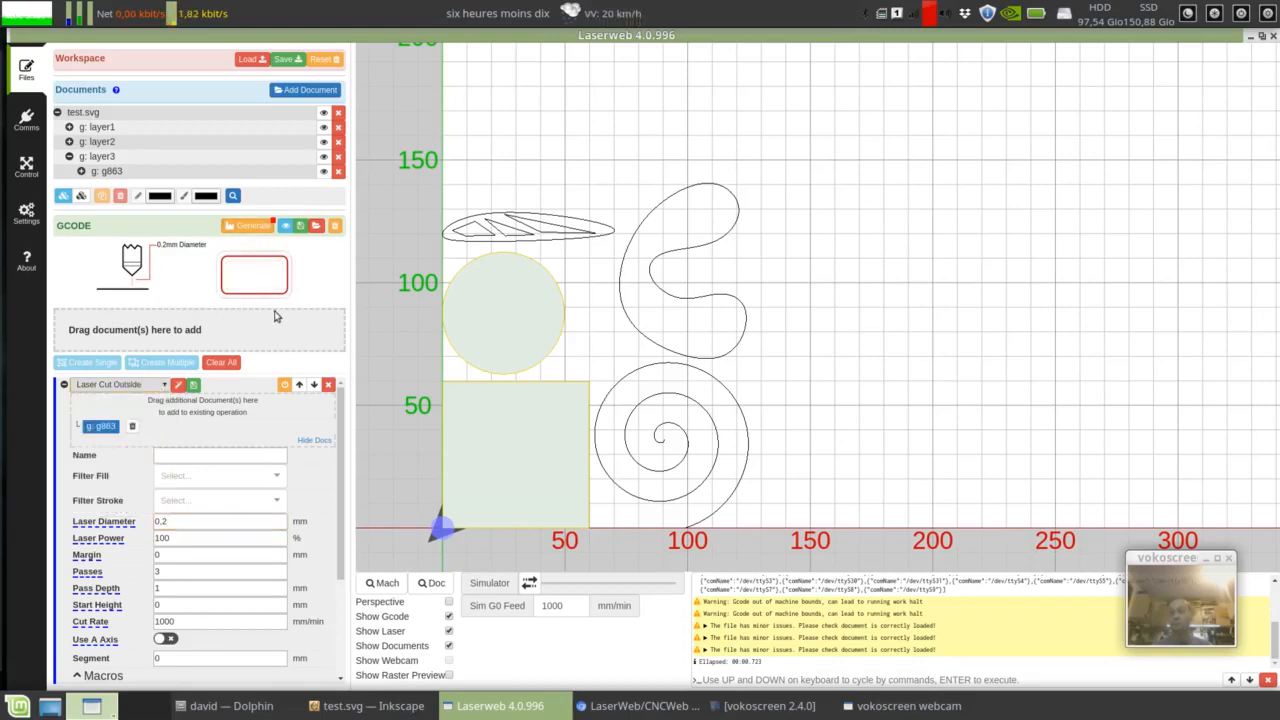
- Change the operation type to Laser Fill Path with a line distance of 1 mm and a line angle of 15 degrees
{"action": "left_click", "coordinate": [166, 386]}
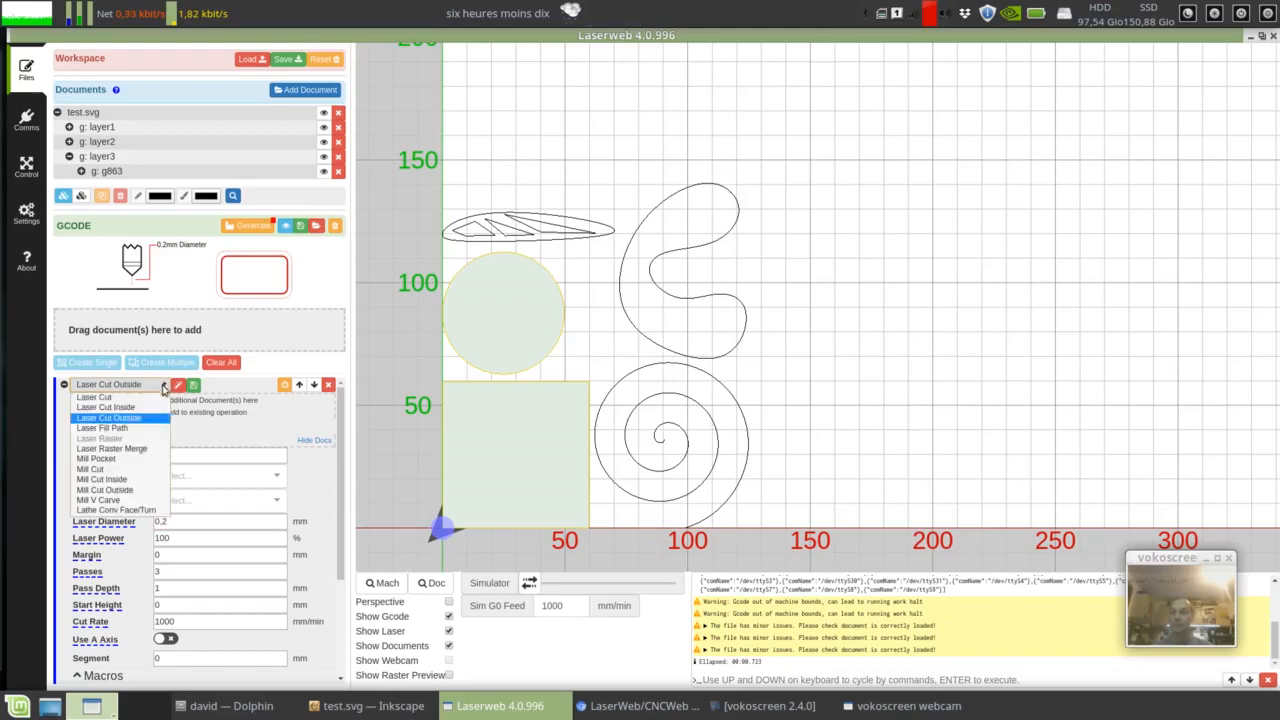
{"action": "left_click", "coordinate": [120, 432]}
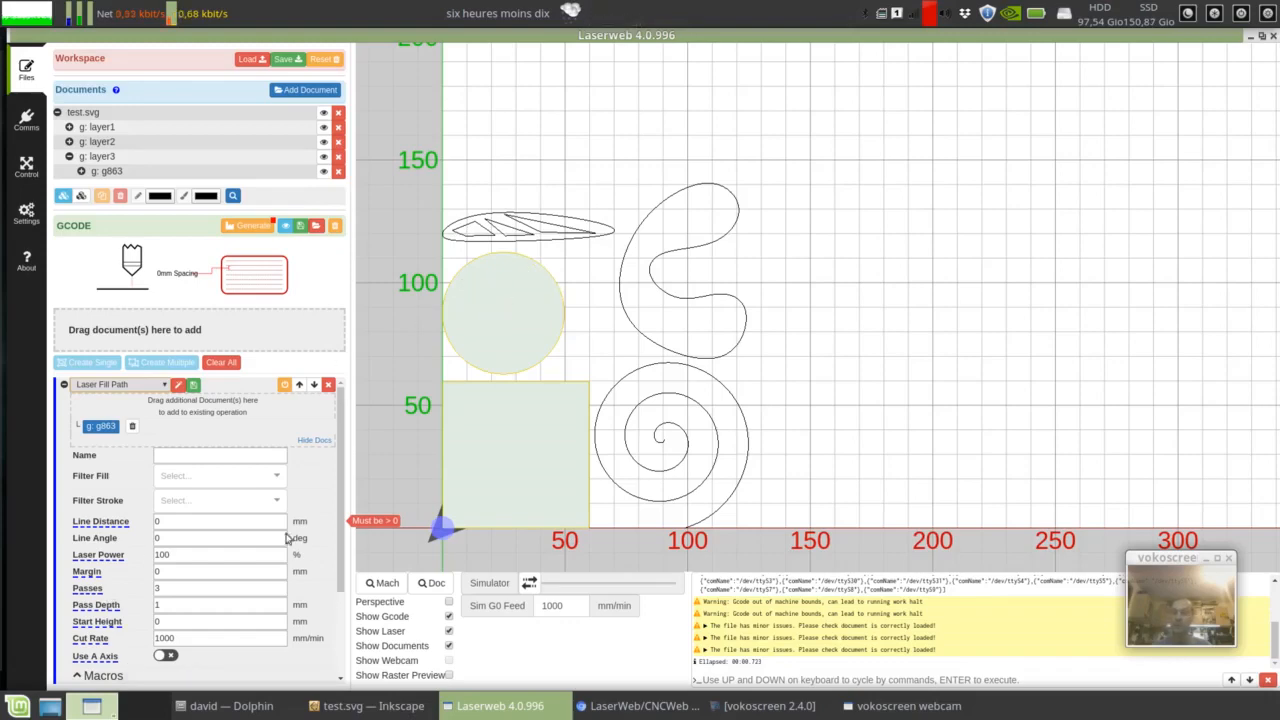
{"action": "left_click", "coordinate": [156, 521]}
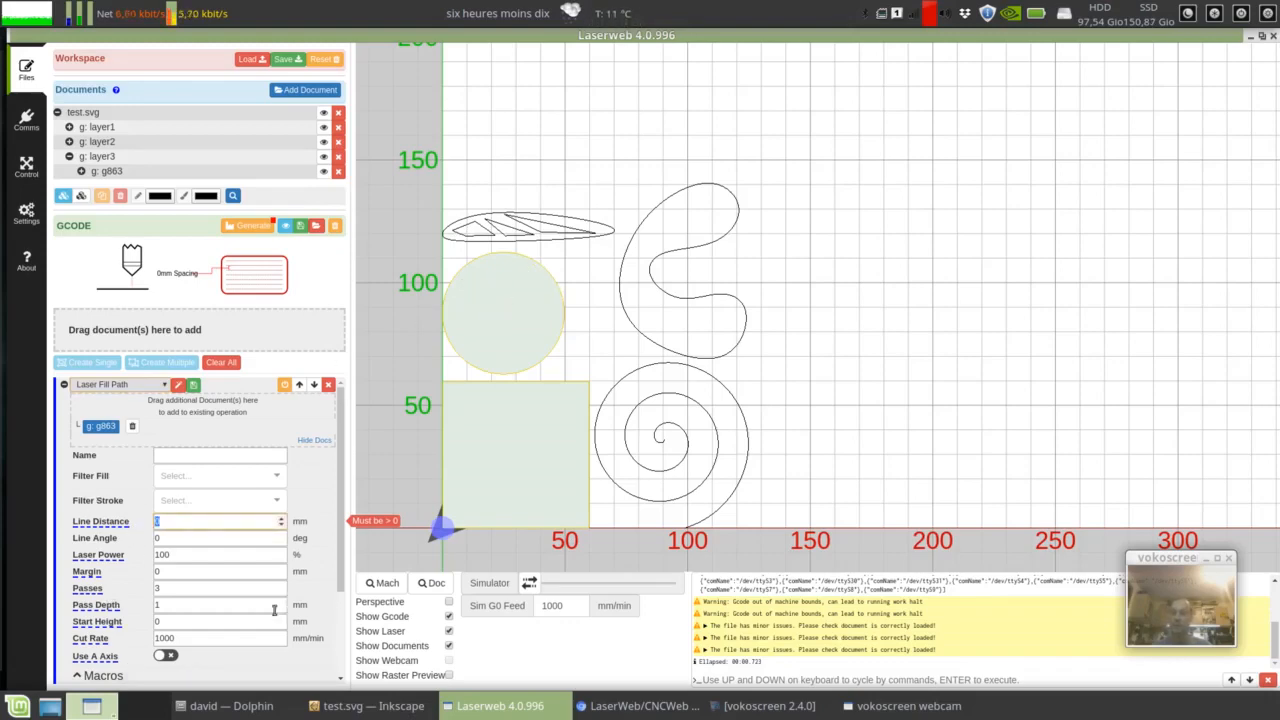
{"action": "type", "text": "1"}
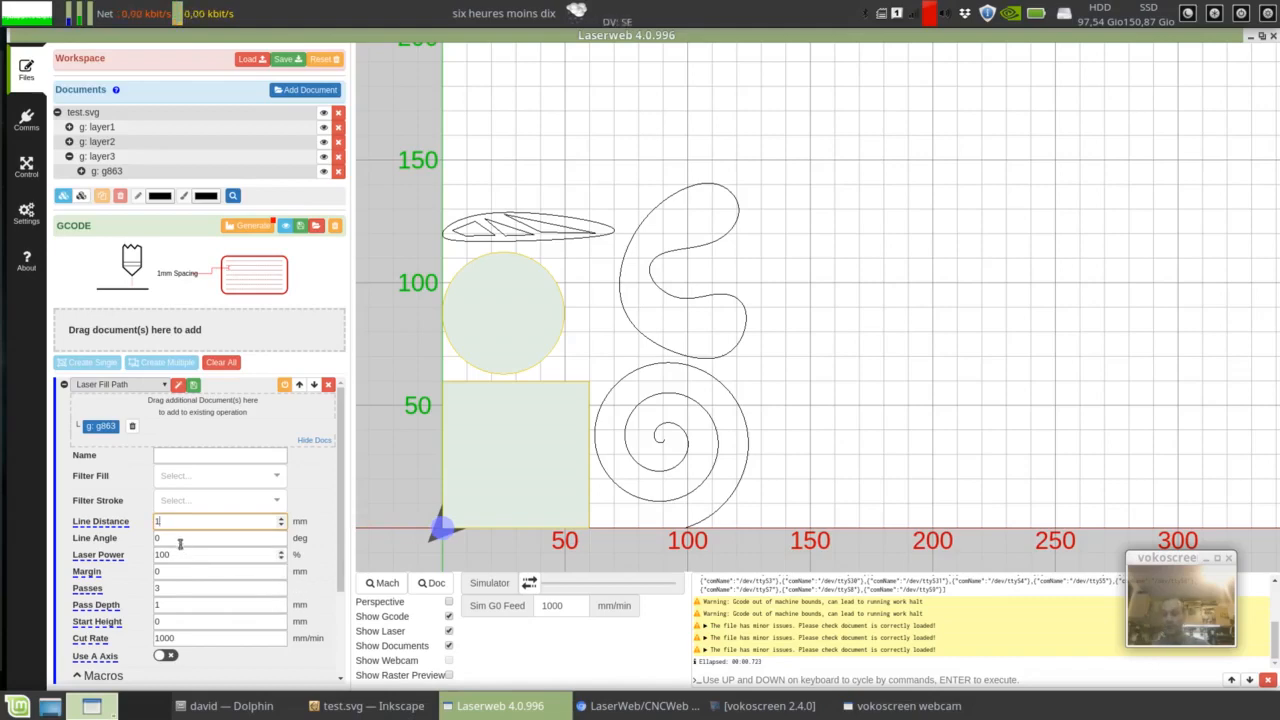
{"action": "left_click", "coordinate": [176, 538]}
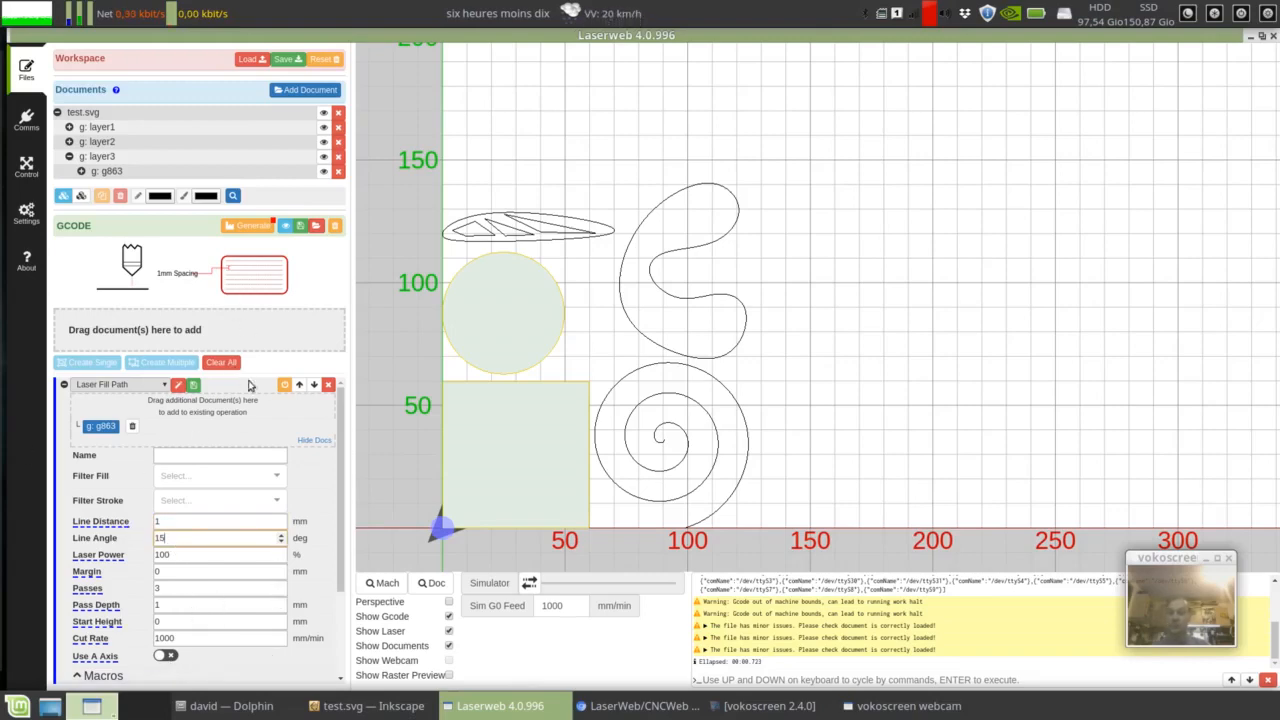
- Generate the G-code for the Laser Fill Path operation and examine the hatching inside the wing profile up close
{"action": "left_click", "coordinate": [228, 227]}
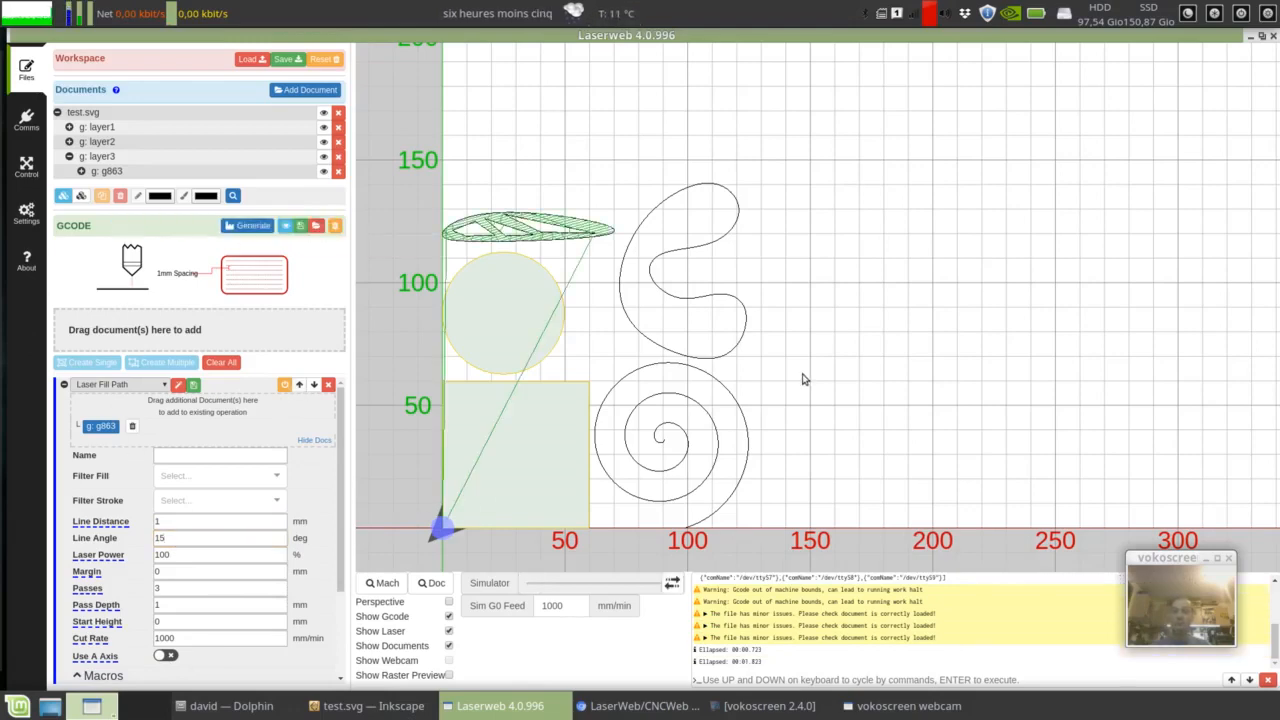
{"action": "scroll", "coordinate": [518, 228], "scroll_direction": "up", "scroll_amount": 5}
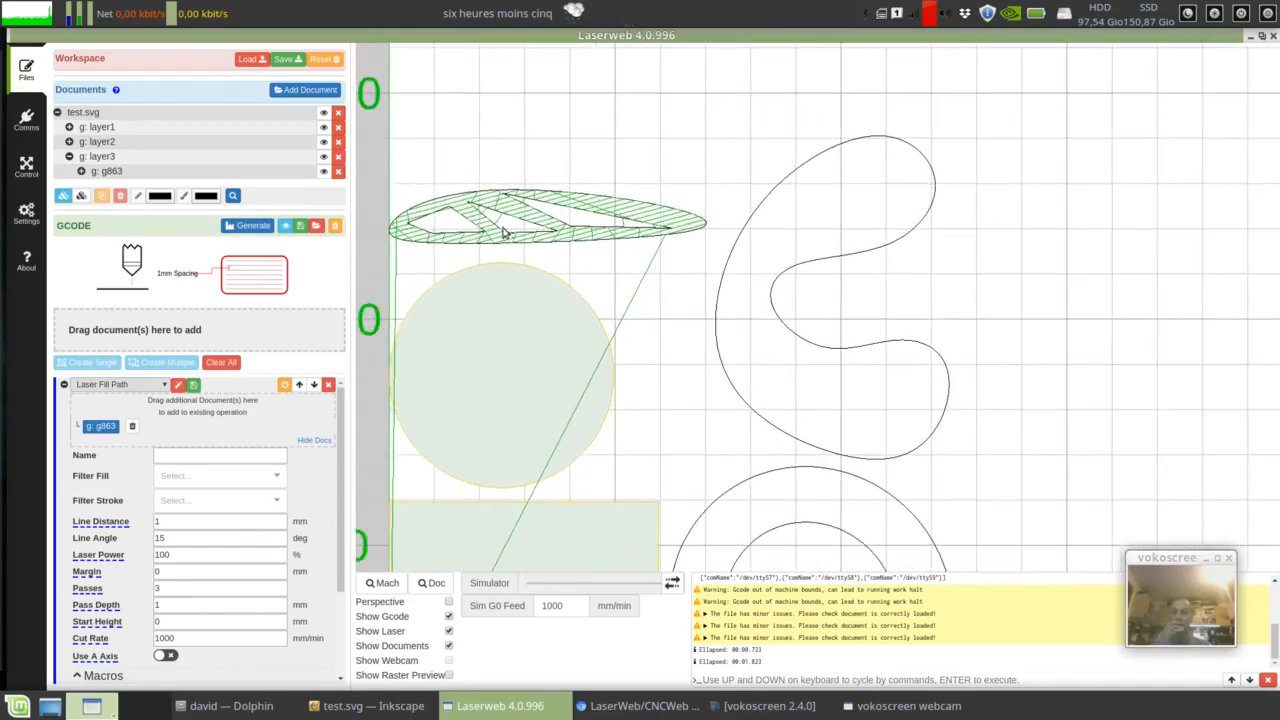
{"action": "scroll", "coordinate": [455, 130], "scroll_direction": "up", "scroll_amount": 3}
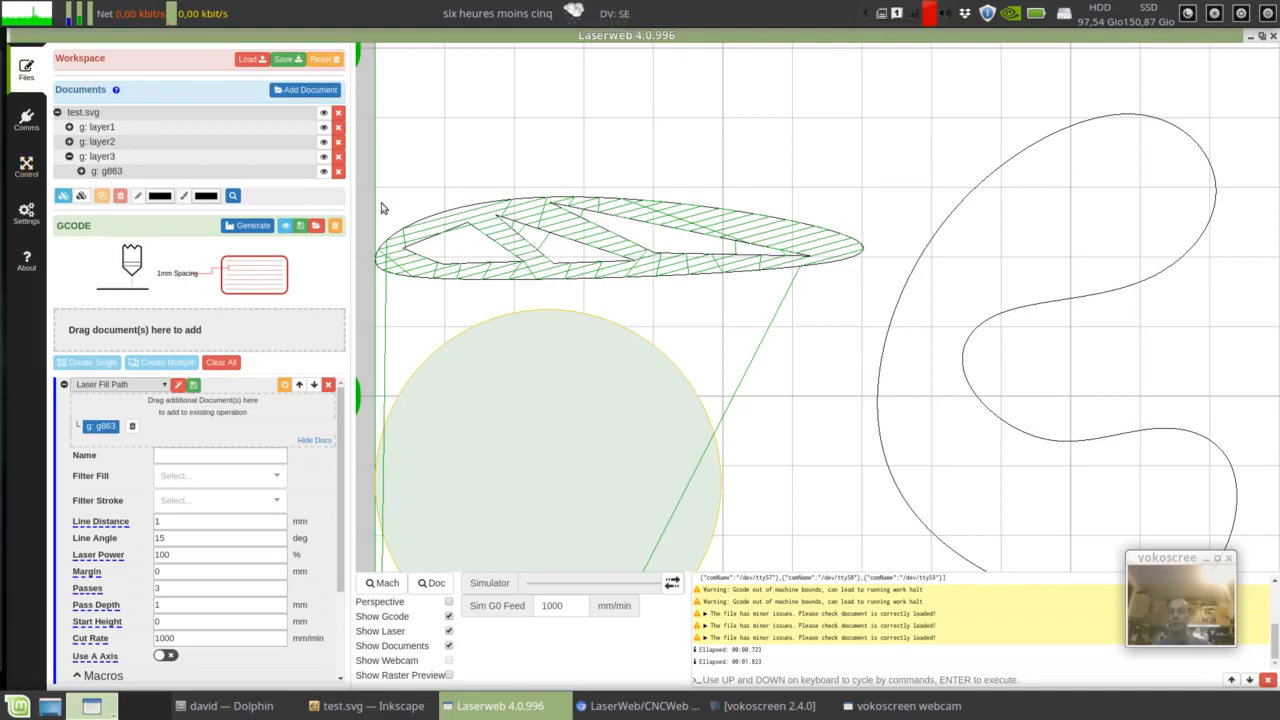
- Clear the generated G-code and replace group g863 in the Laser Fill Path operation with path825-7 and path827-5
{"action": "left_click", "coordinate": [334, 225]}
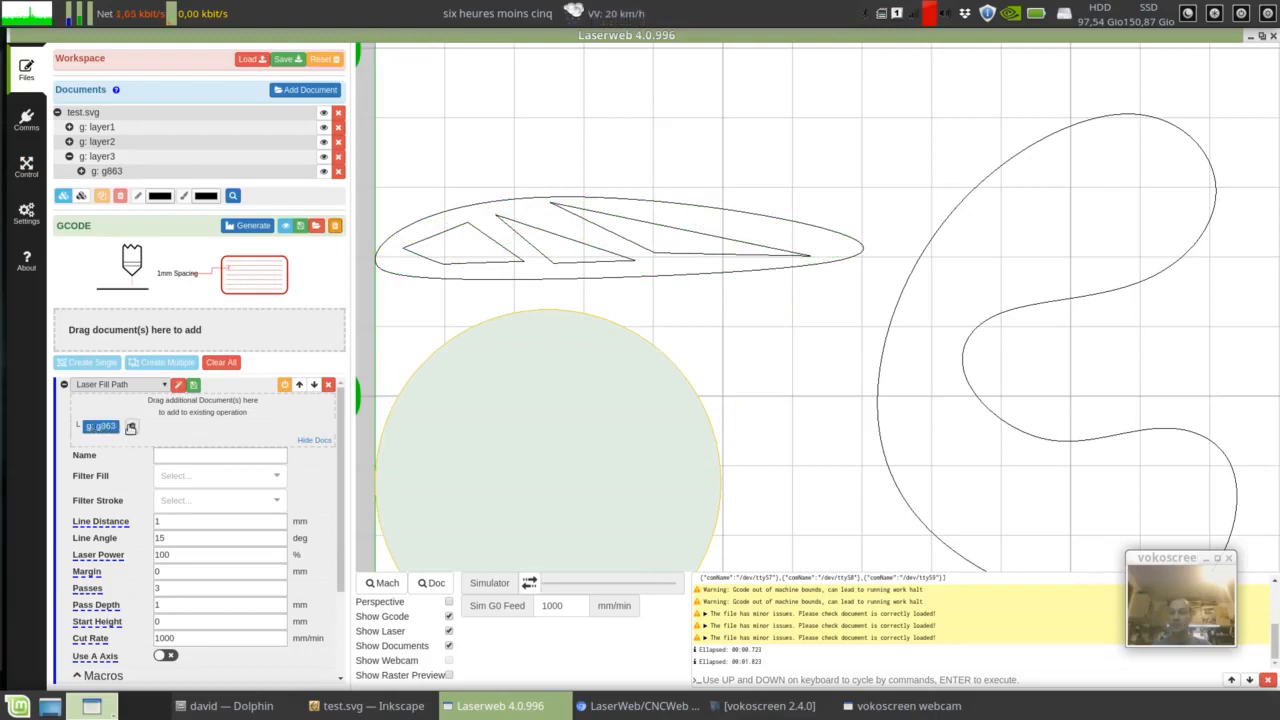
{"action": "left_click", "coordinate": [132, 426]}
{"action": "left_click", "coordinate": [82, 172]}
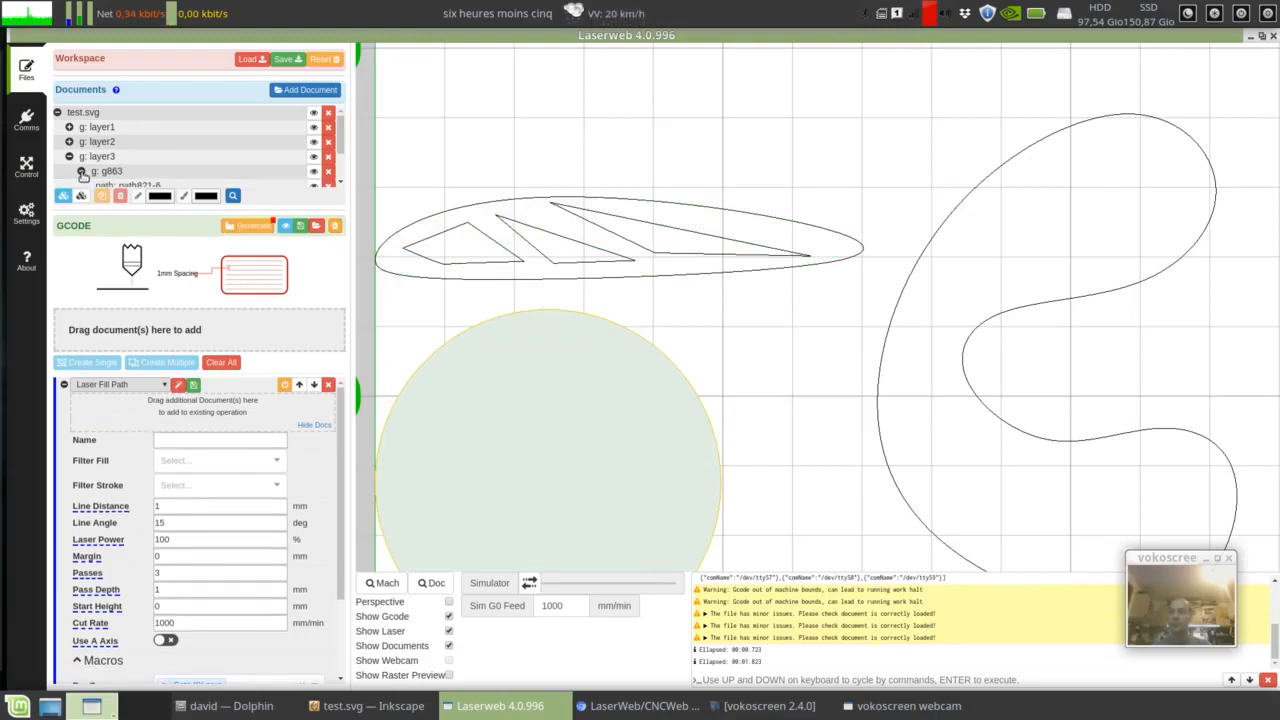
{"action": "scroll", "coordinate": [250, 147], "scroll_direction": "down", "scroll_amount": 1}
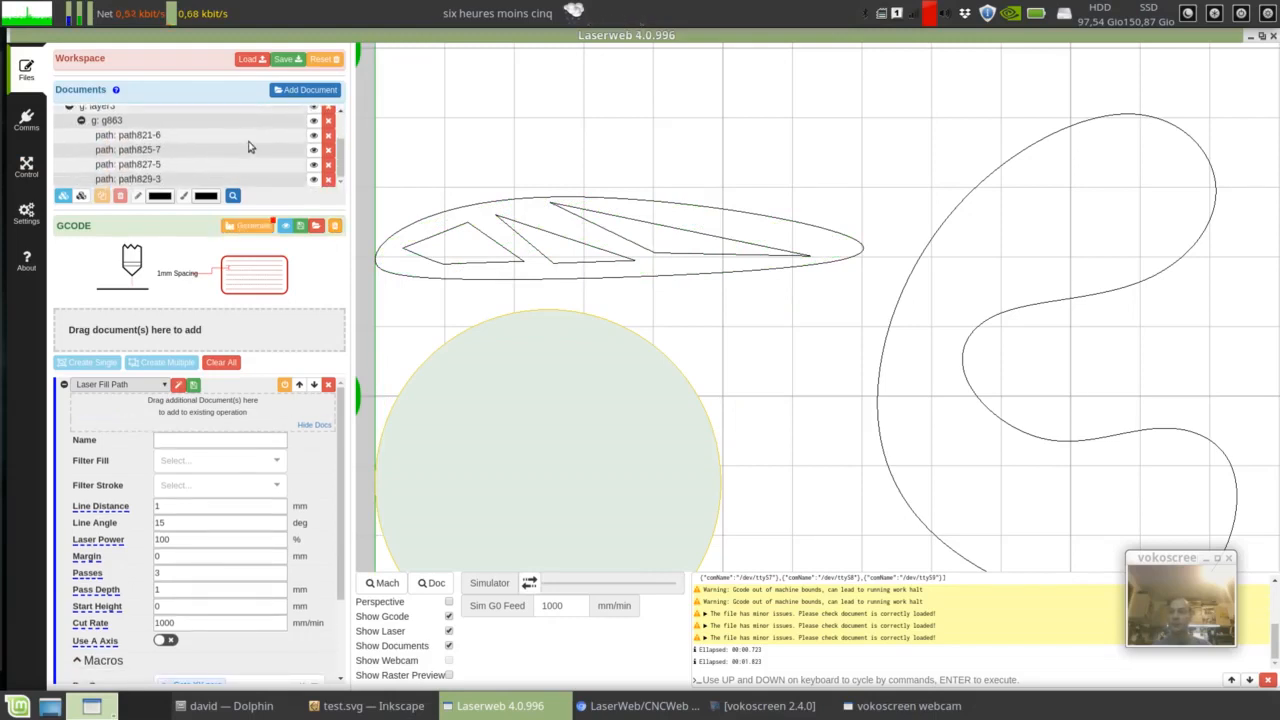
{"action": "left_click", "coordinate": [152, 135]}
{"action": "left_click", "coordinate": [147, 151]}
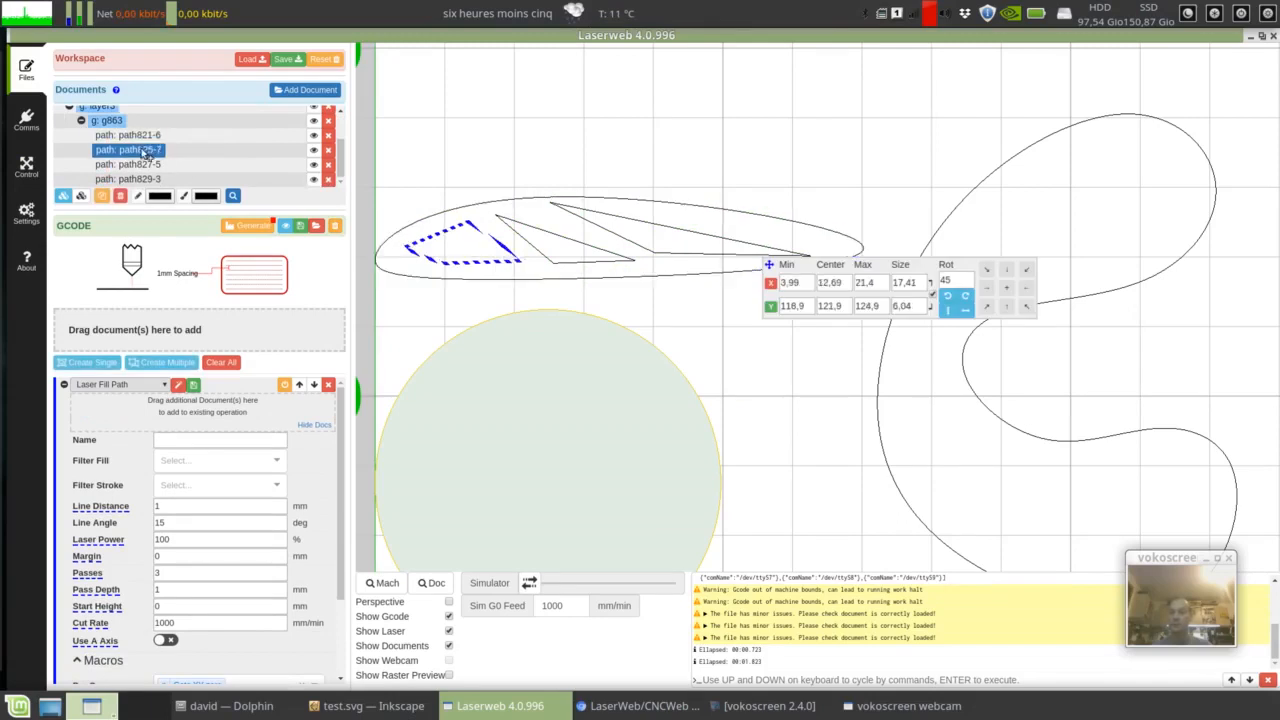
{"action": "left_click_drag", "start_coordinate": [147, 153], "coordinate": [140, 415]}
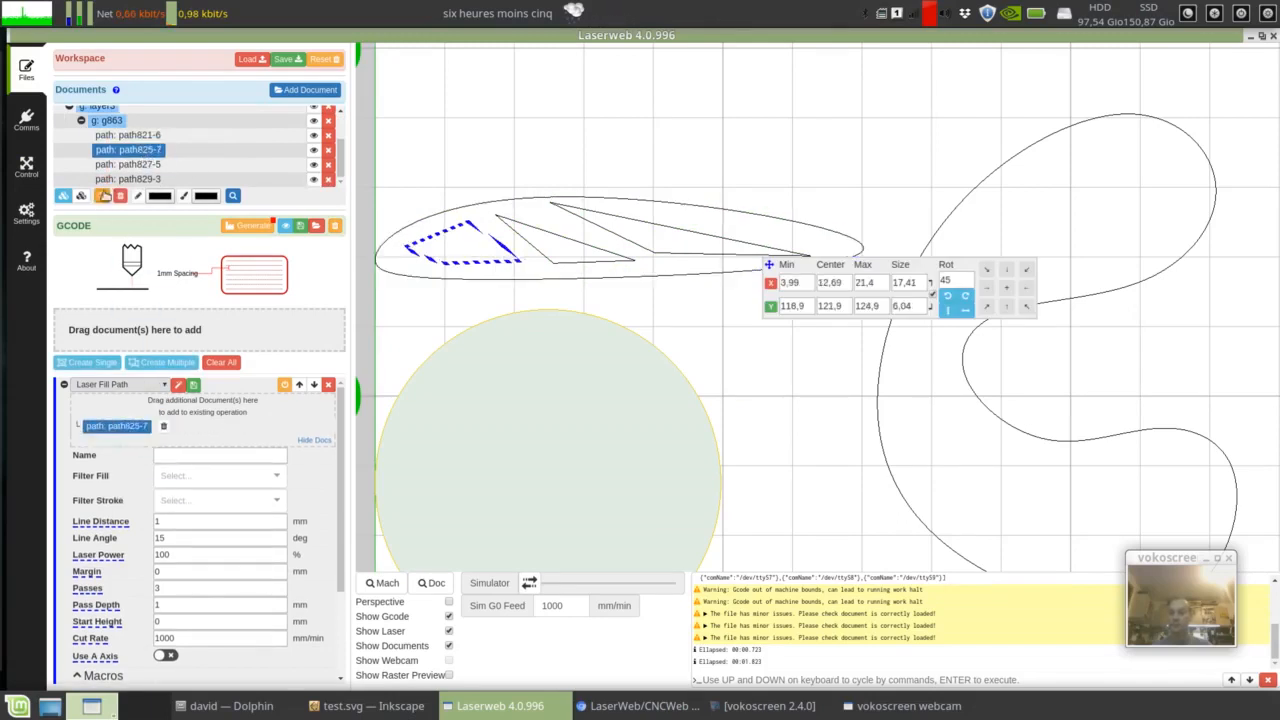
{"action": "left_click_drag", "start_coordinate": [125, 164], "coordinate": [168, 405]}
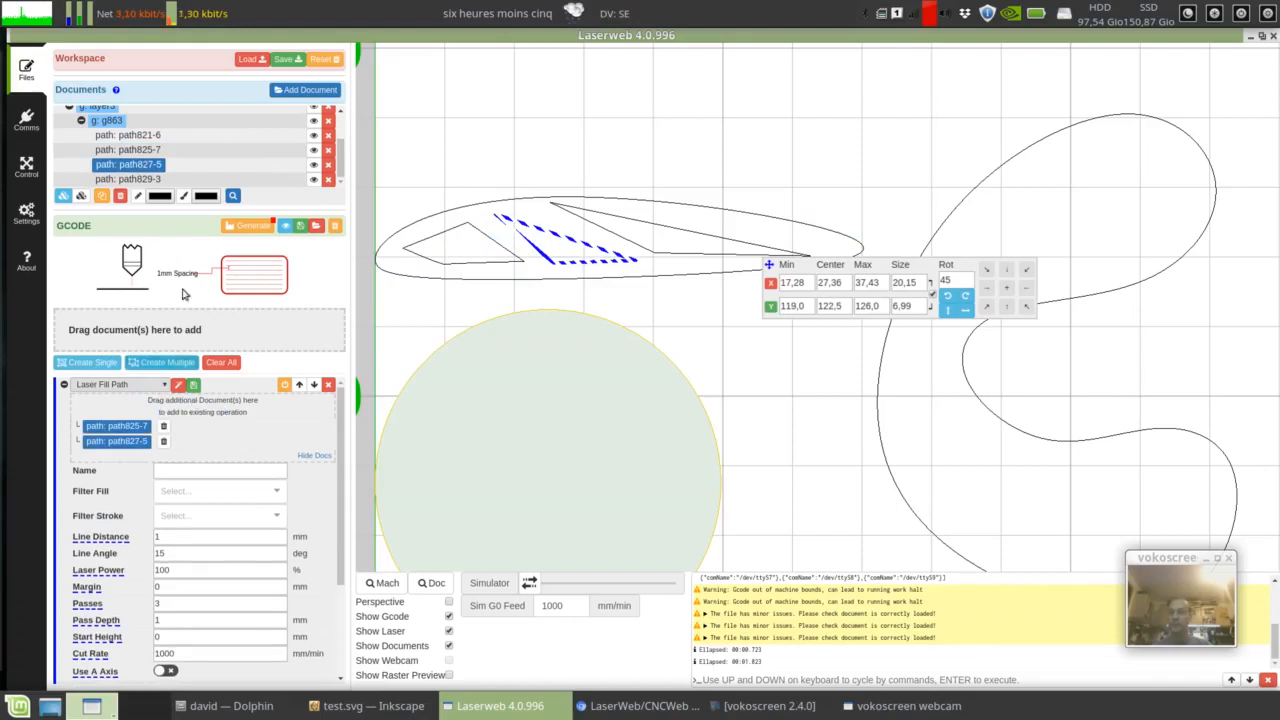
- Add path829-3 to the Laser Fill Path operation and generate its G-code
{"action": "left_click_drag", "start_coordinate": [140, 180], "coordinate": [262, 441]}
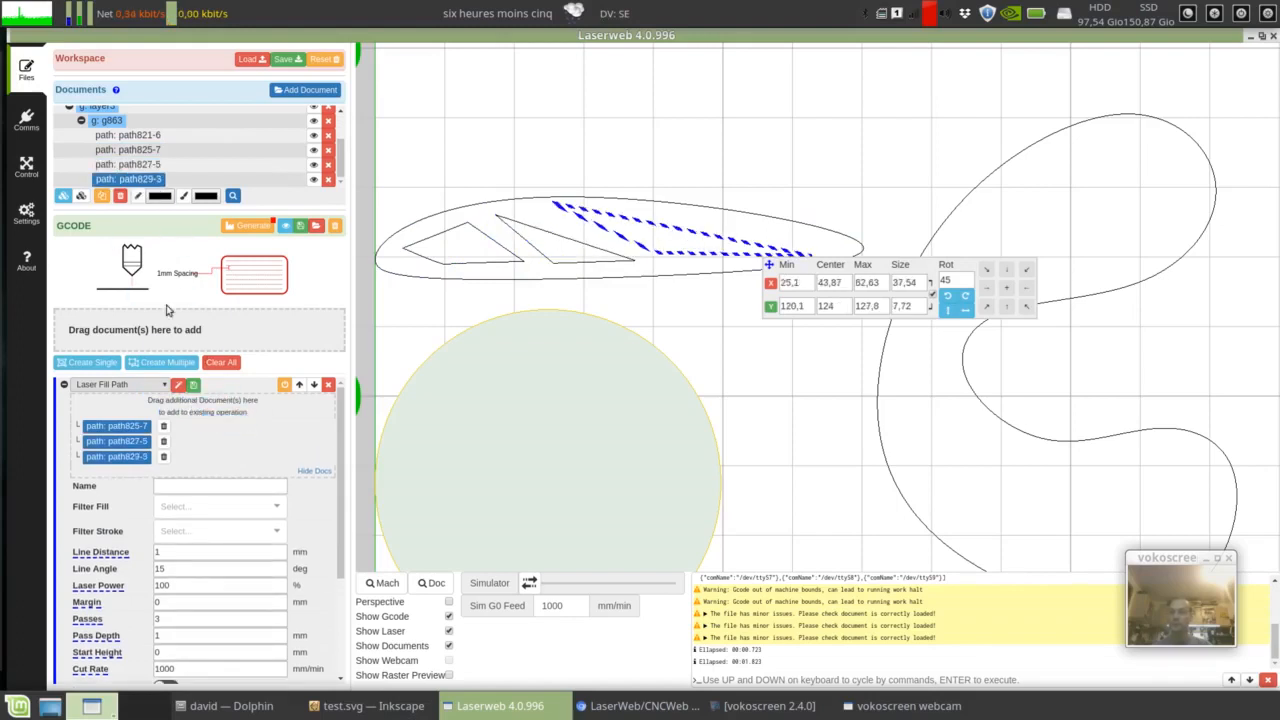
{"action": "left_click", "coordinate": [236, 227]}
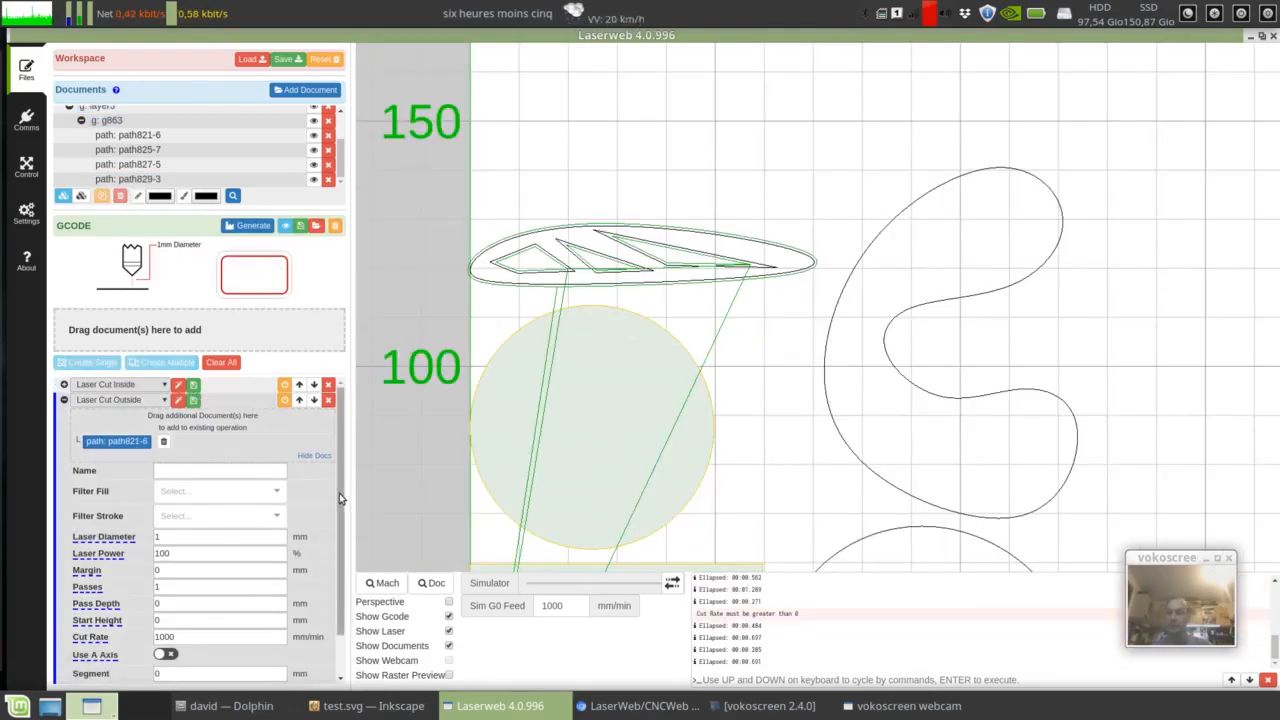
- Collapse the Laser Cut Outside operation and change the operation type for the circle "rond" to Laser Raster Merge
{"action": "scroll", "coordinate": [337, 510], "scroll_direction": "down", "scroll_amount": 2}
{"action": "scroll", "coordinate": [330, 520], "scroll_direction": "up", "scroll_amount": 1}
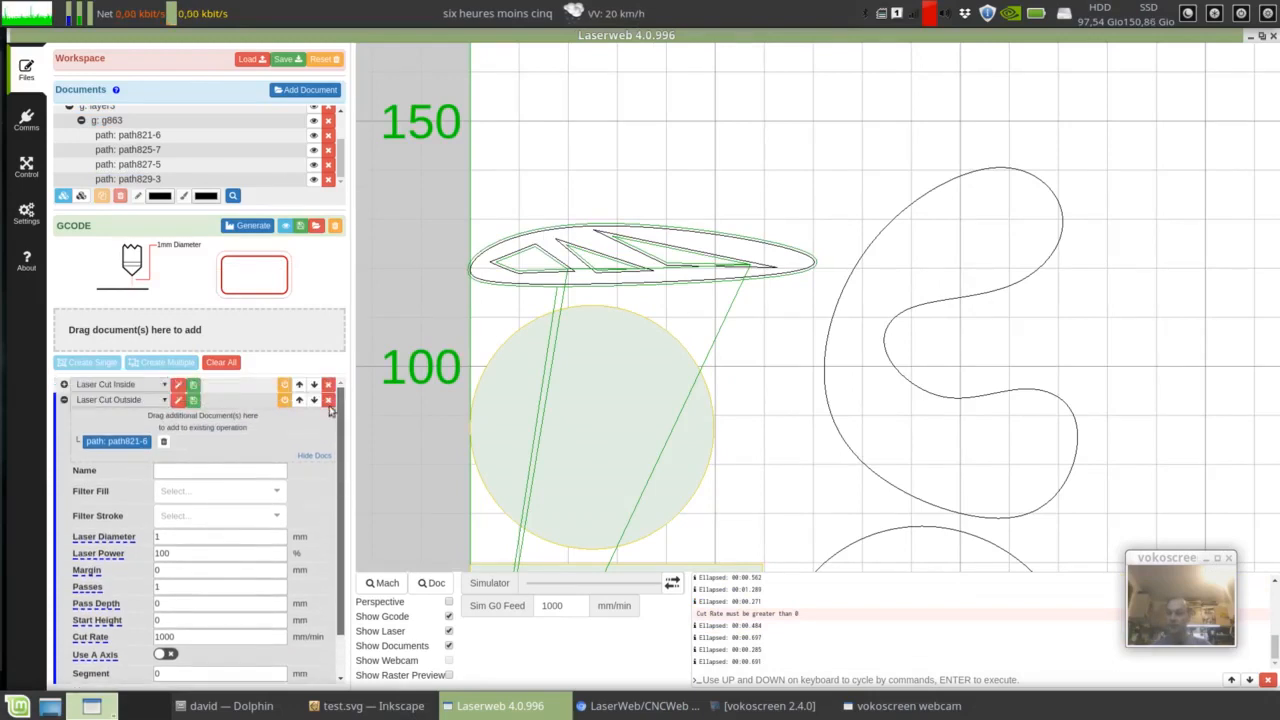
{"action": "left_click", "coordinate": [64, 400]}
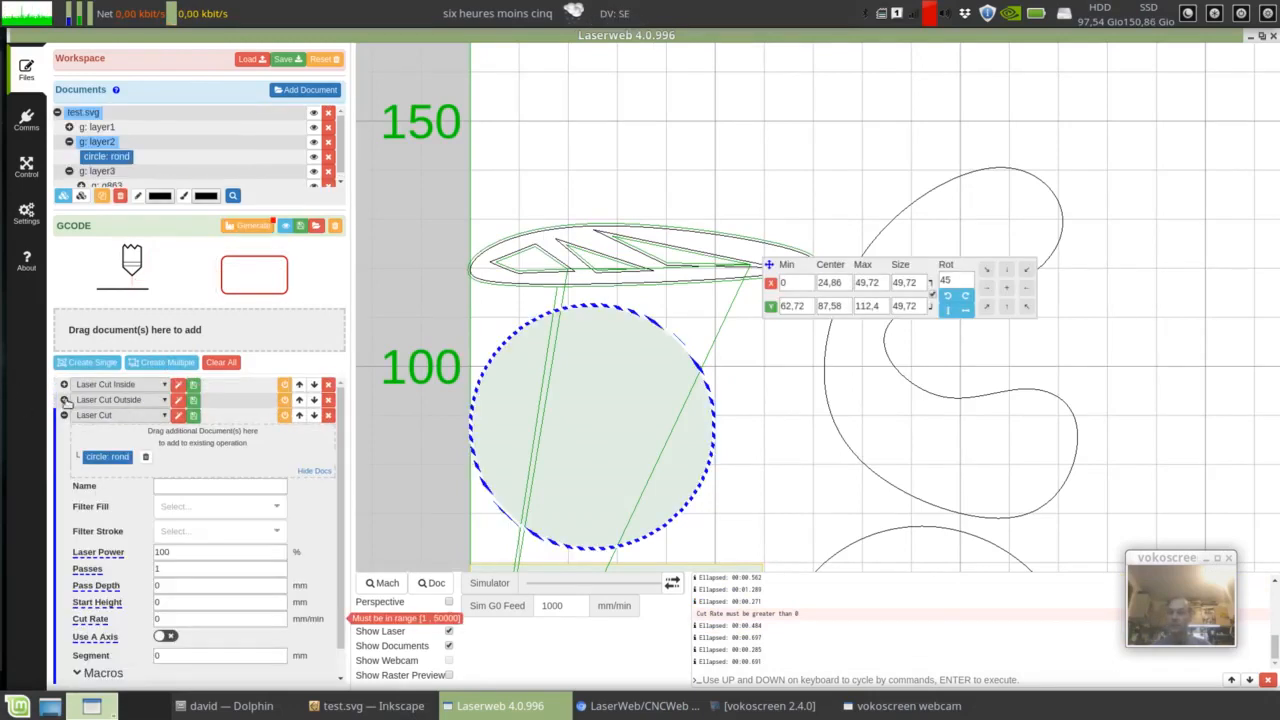
{"action": "left_click", "coordinate": [130, 415]}
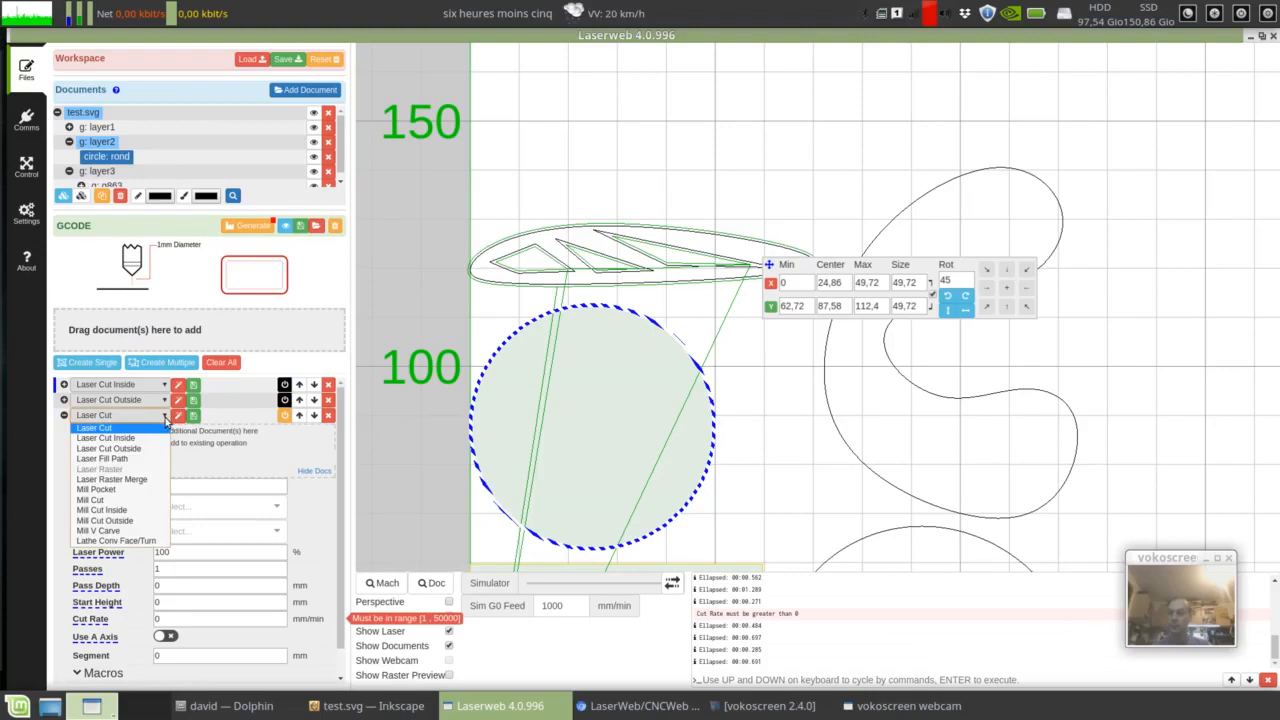
{"action": "left_click", "coordinate": [145, 480]}
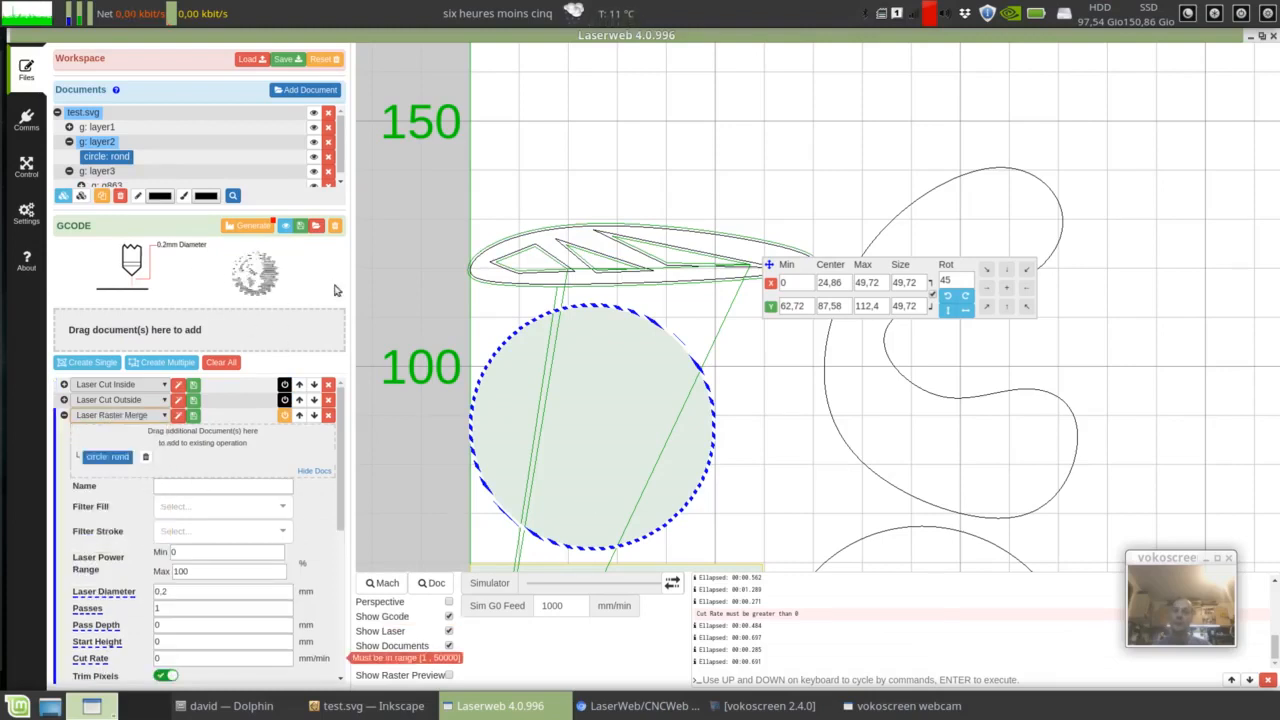
- Add path815 from layer1 to the Laser Raster Merge operation alongside the circle
{"action": "left_click", "coordinate": [760, 464]}
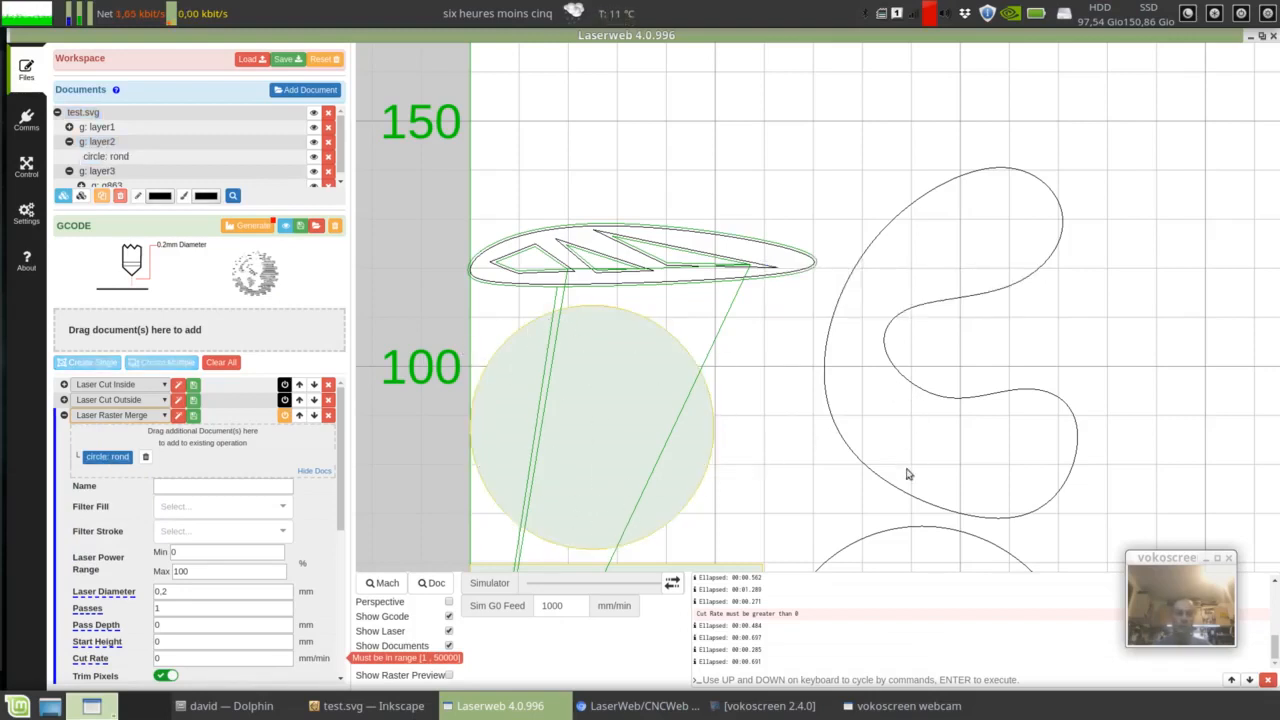
{"action": "left_click", "coordinate": [876, 480]}
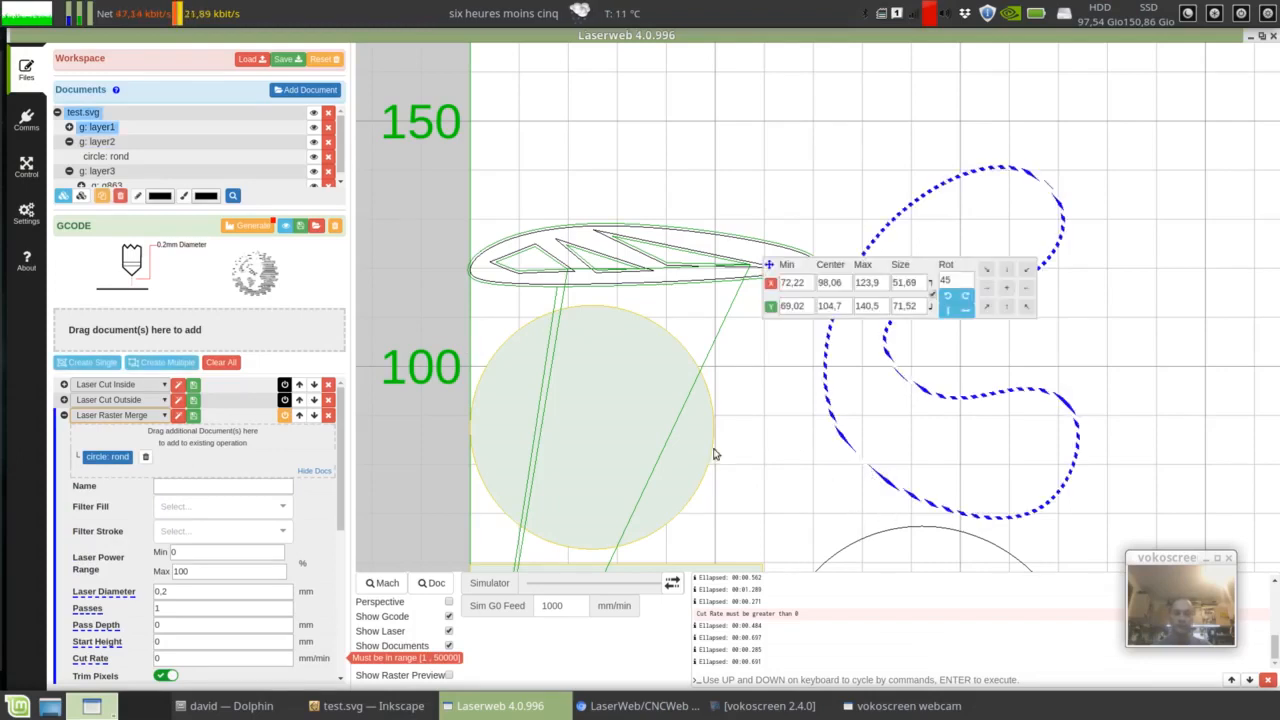
{"action": "left_click", "coordinate": [70, 128]}
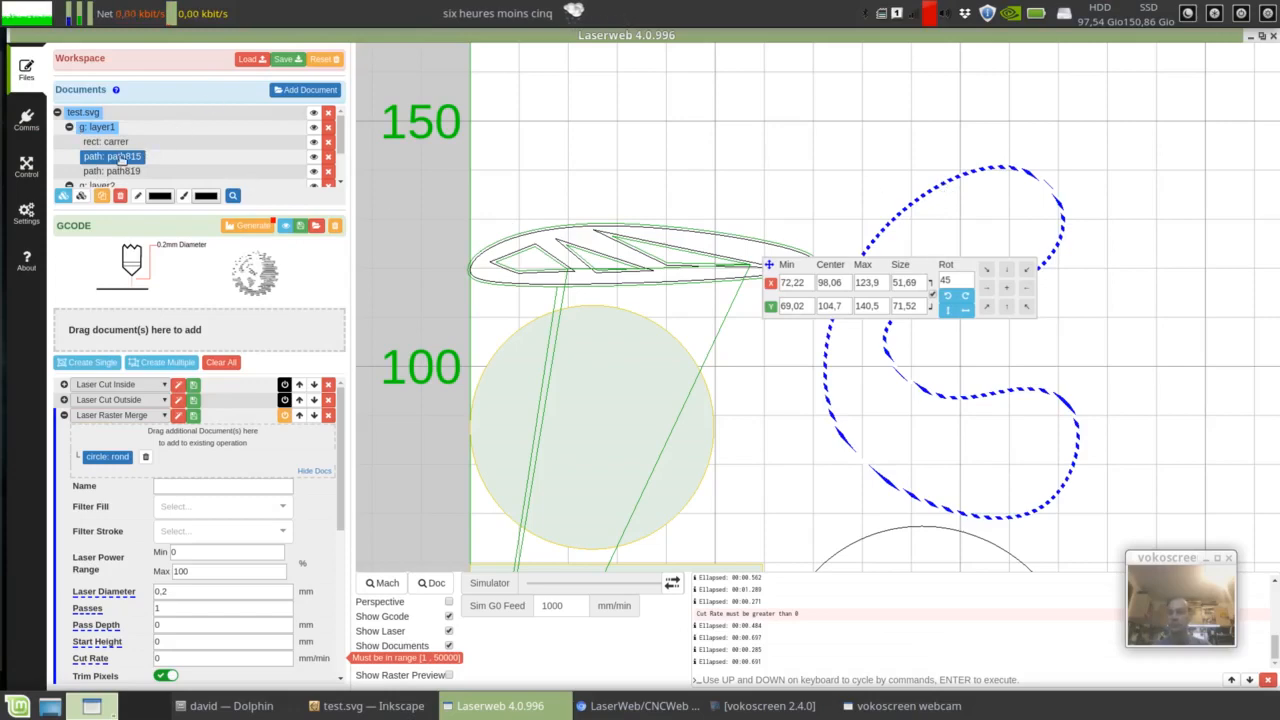
{"action": "left_click_drag", "start_coordinate": [120, 158], "coordinate": [202, 468]}
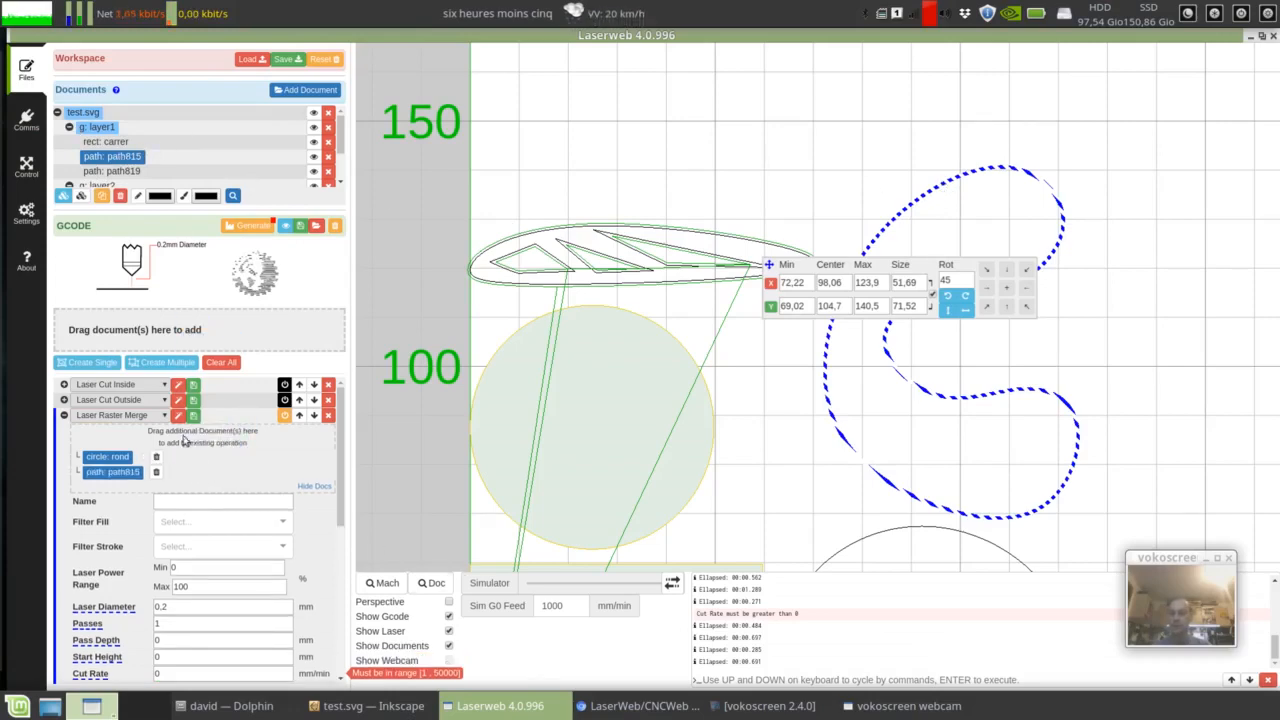
- Set the Laser Raster Merge cut rate to 1000 mm/min and generate the G-code
{"action": "scroll", "coordinate": [342, 490], "scroll_direction": "down", "scroll_amount": 2}
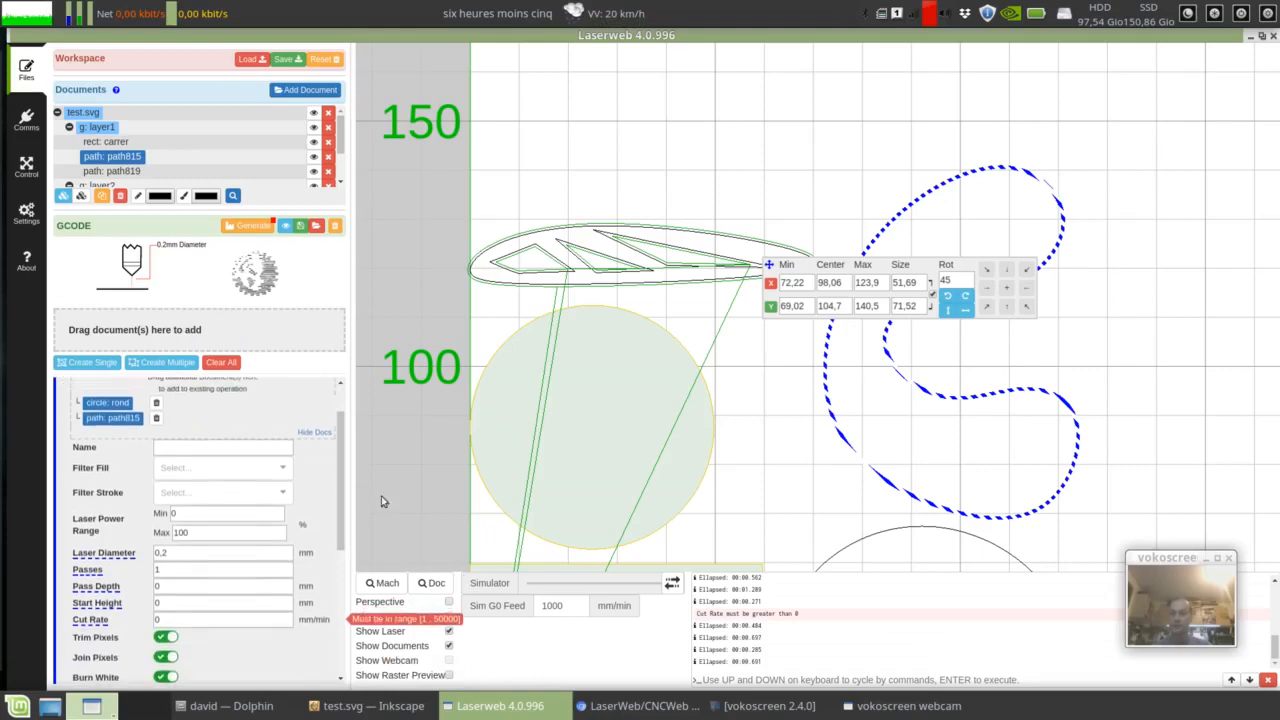
{"action": "left_click", "coordinate": [490, 325]}
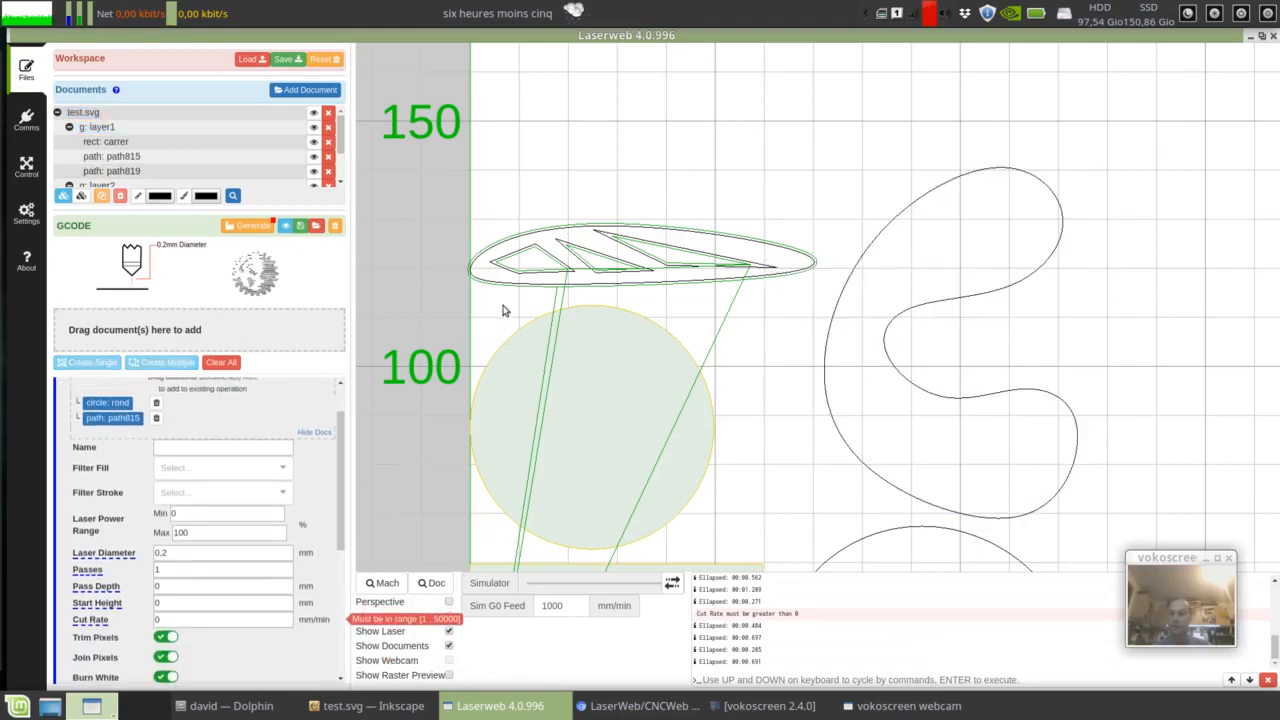
{"action": "double_click", "coordinate": [200, 620]}
{"action": "type", "text": "100"}
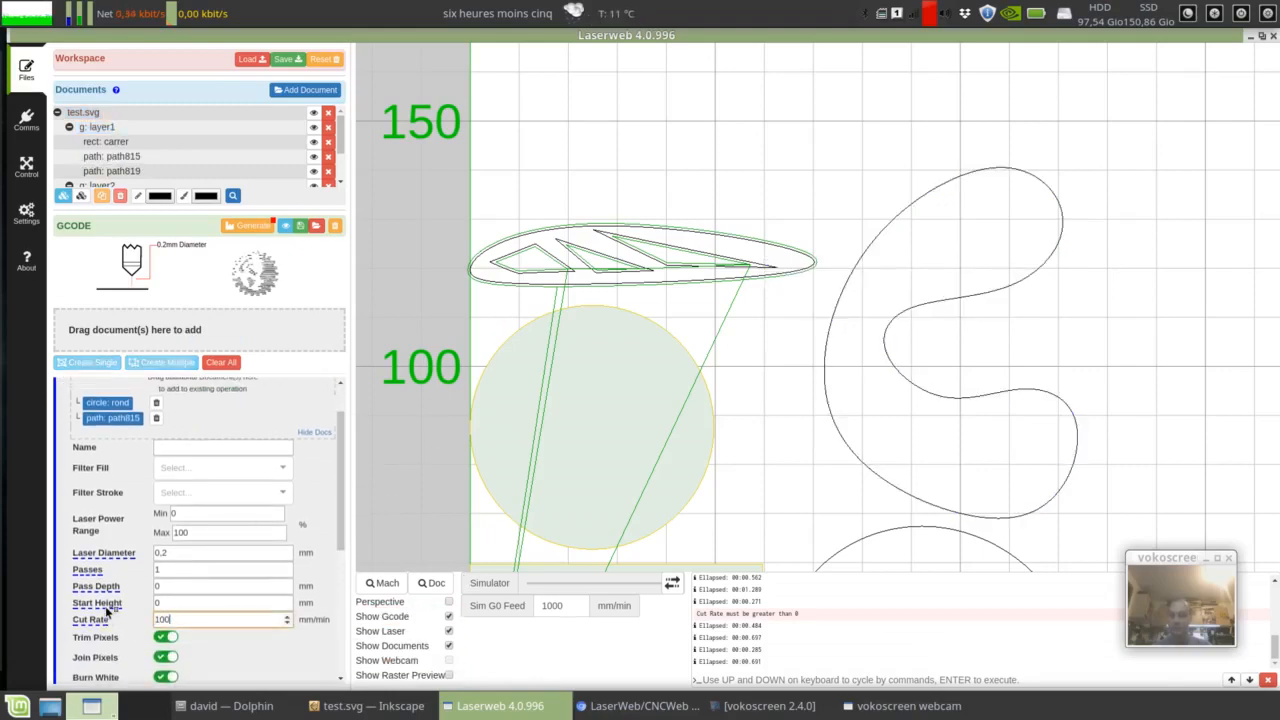
{"action": "type", "text": "0"}
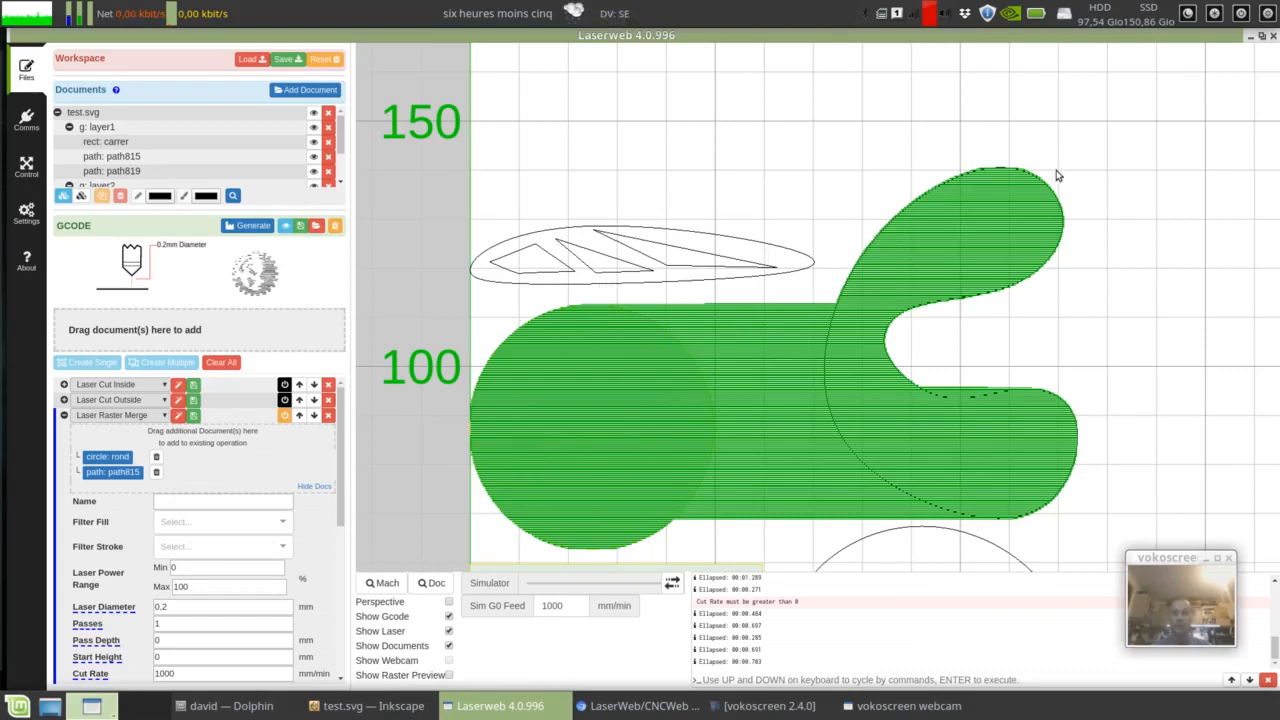
- Examine how the merged raster lines run across the circle, path815 and the gap between them
{"action": "scroll", "coordinate": [728, 345], "scroll_direction": "up", "scroll_amount": 3}
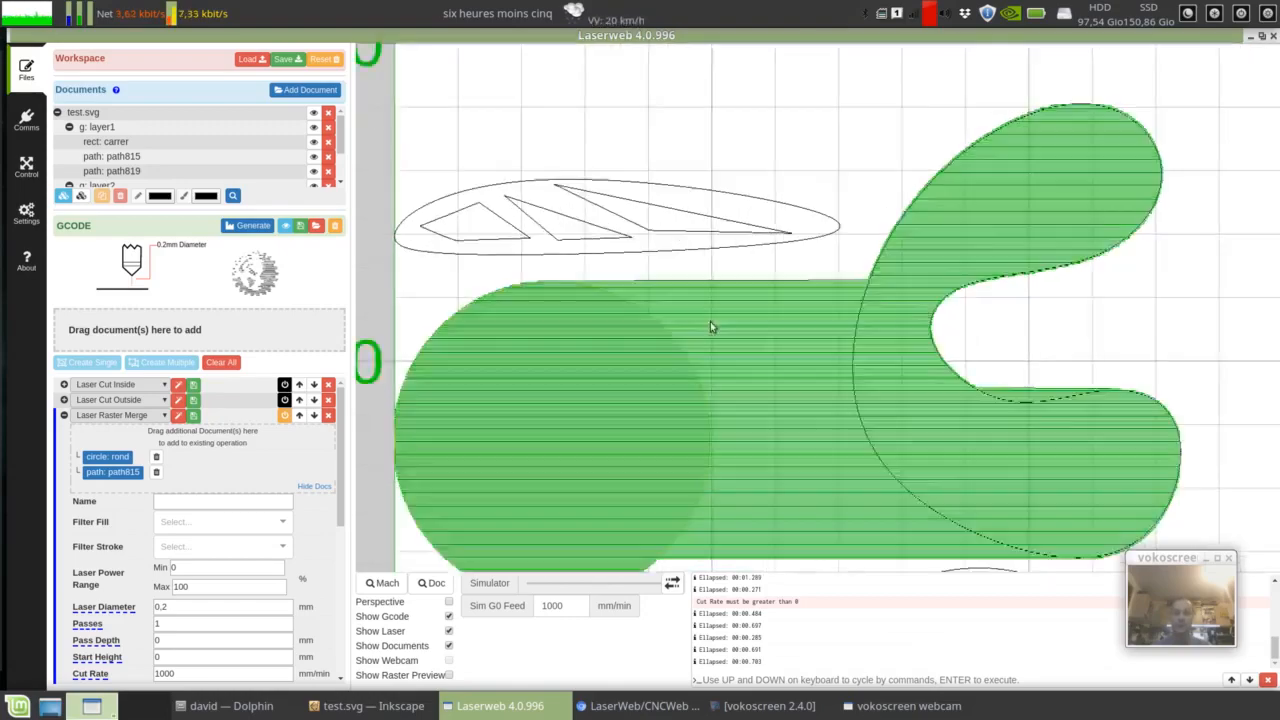
{"action": "scroll", "coordinate": [710, 330], "scroll_direction": "down", "scroll_amount": 3}
{"action": "left_click", "coordinate": [702, 437]}
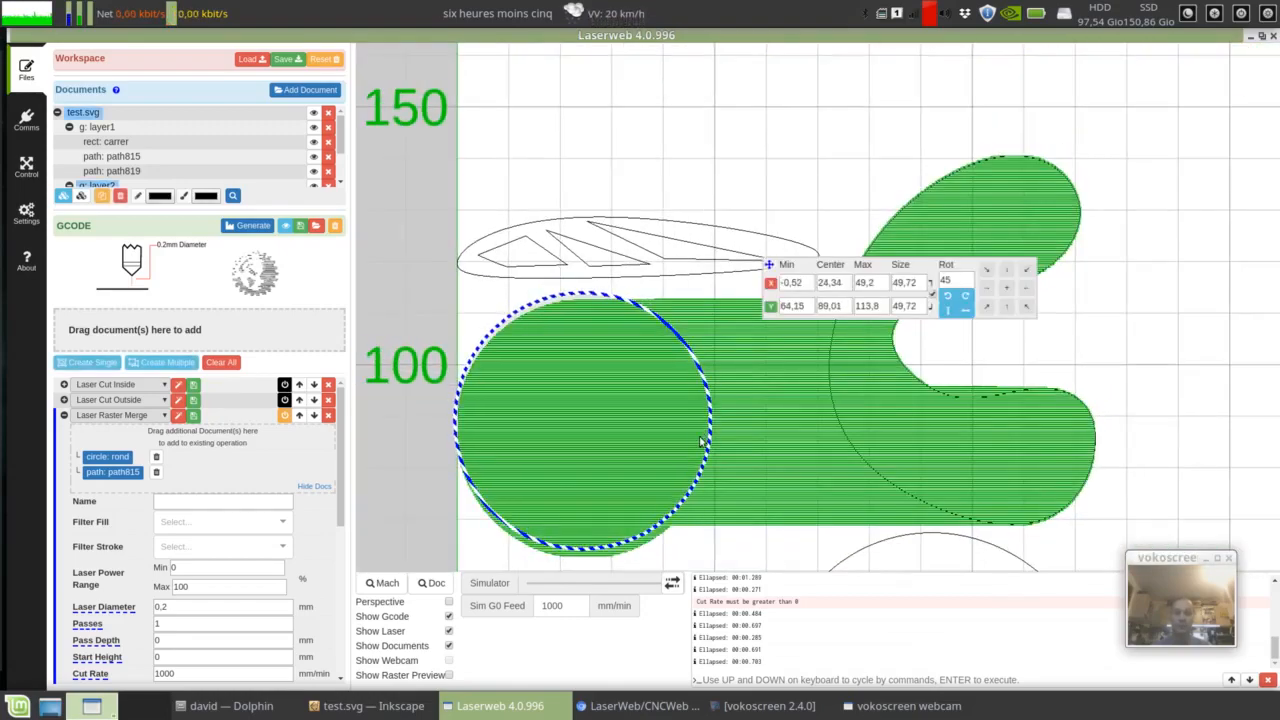
{"action": "left_click_drag", "start_coordinate": [702, 440], "coordinate": [704, 447]}
{"action": "left_click_drag", "start_coordinate": [1101, 328], "coordinate": [1109, 320]}
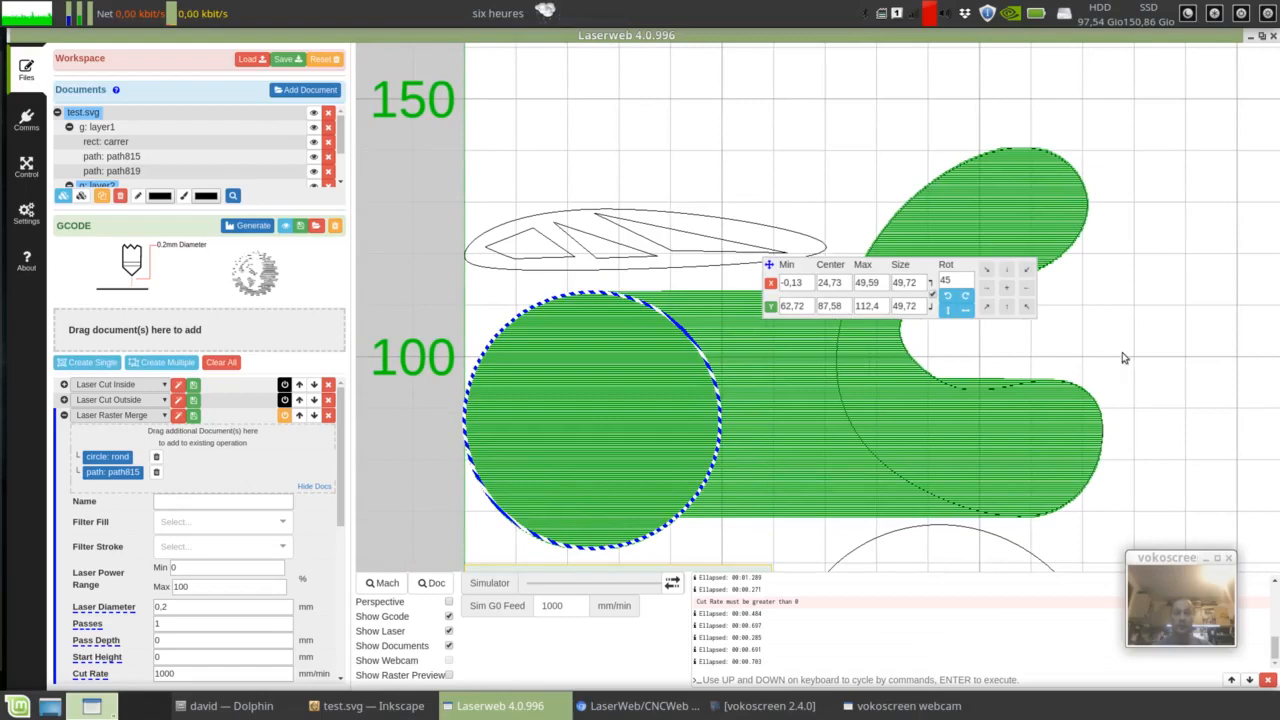
{"action": "left_click", "coordinate": [858, 474]}
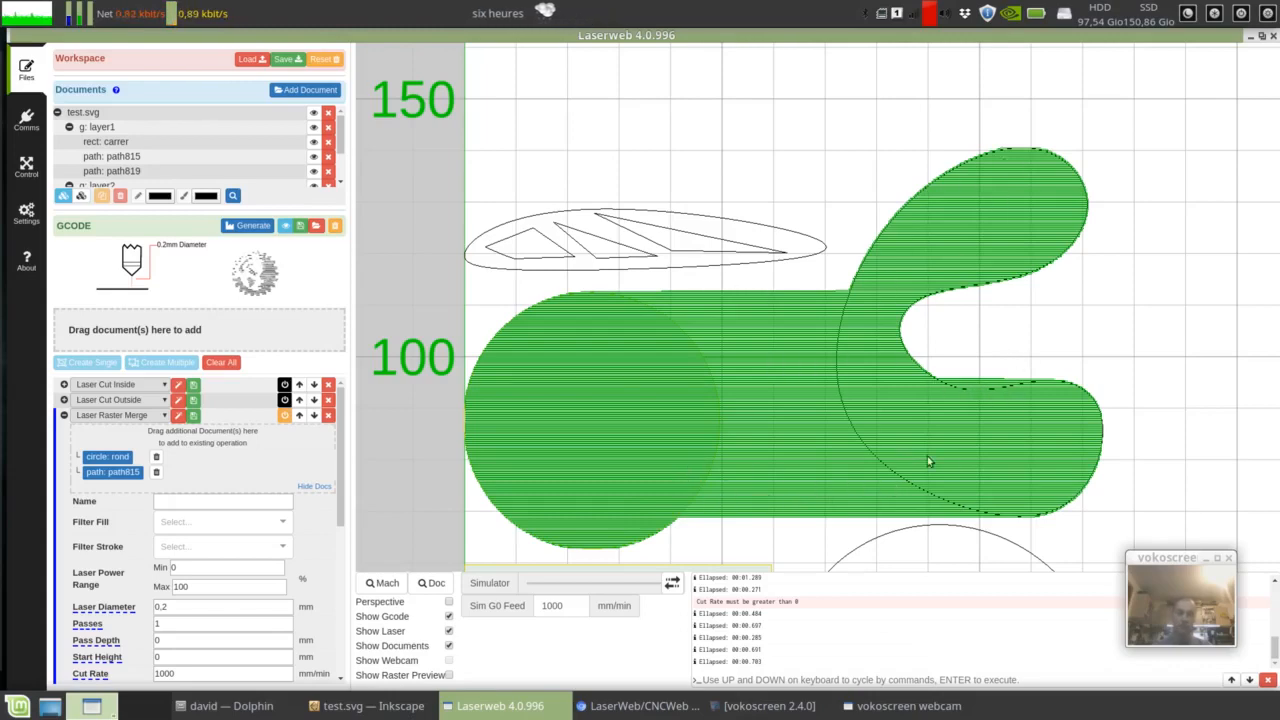
- Replace path815 and the circle in the Laser Raster Merge operation with the spiral path819 and generate the G-code
{"action": "left_click", "coordinate": [156, 473]}
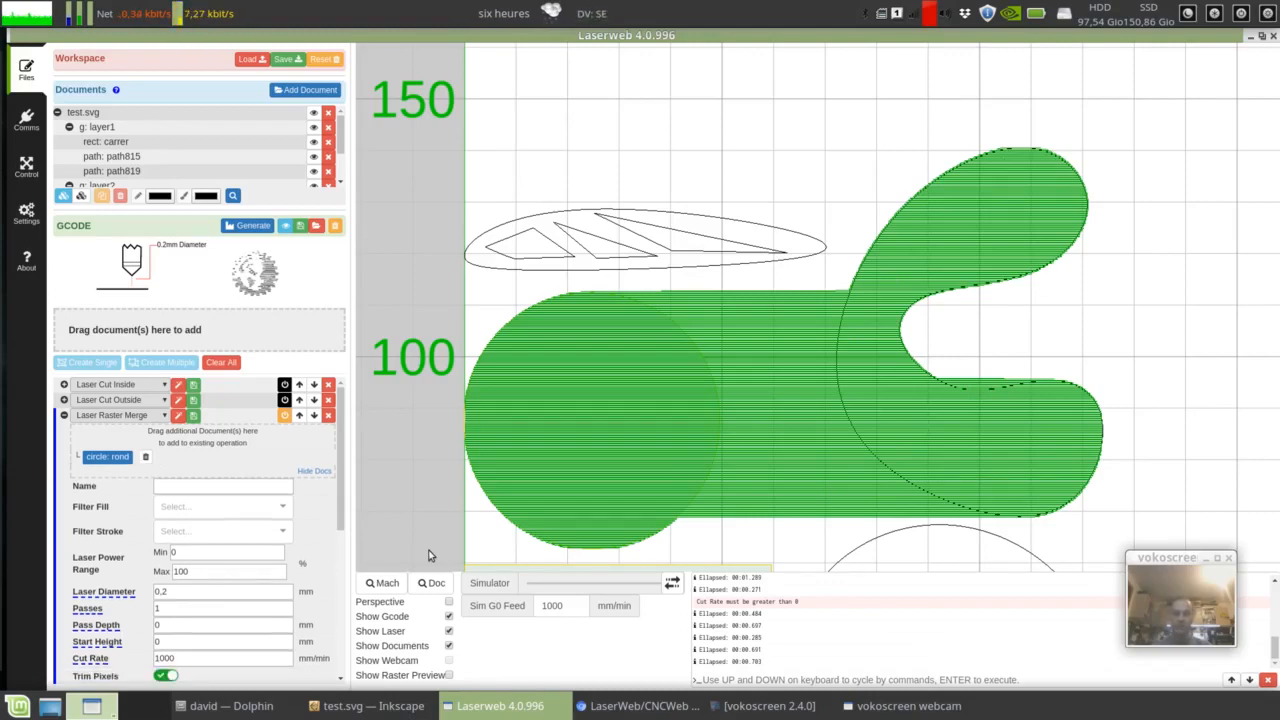
{"action": "left_click", "coordinate": [146, 457]}
{"action": "left_click", "coordinate": [865, 553]}
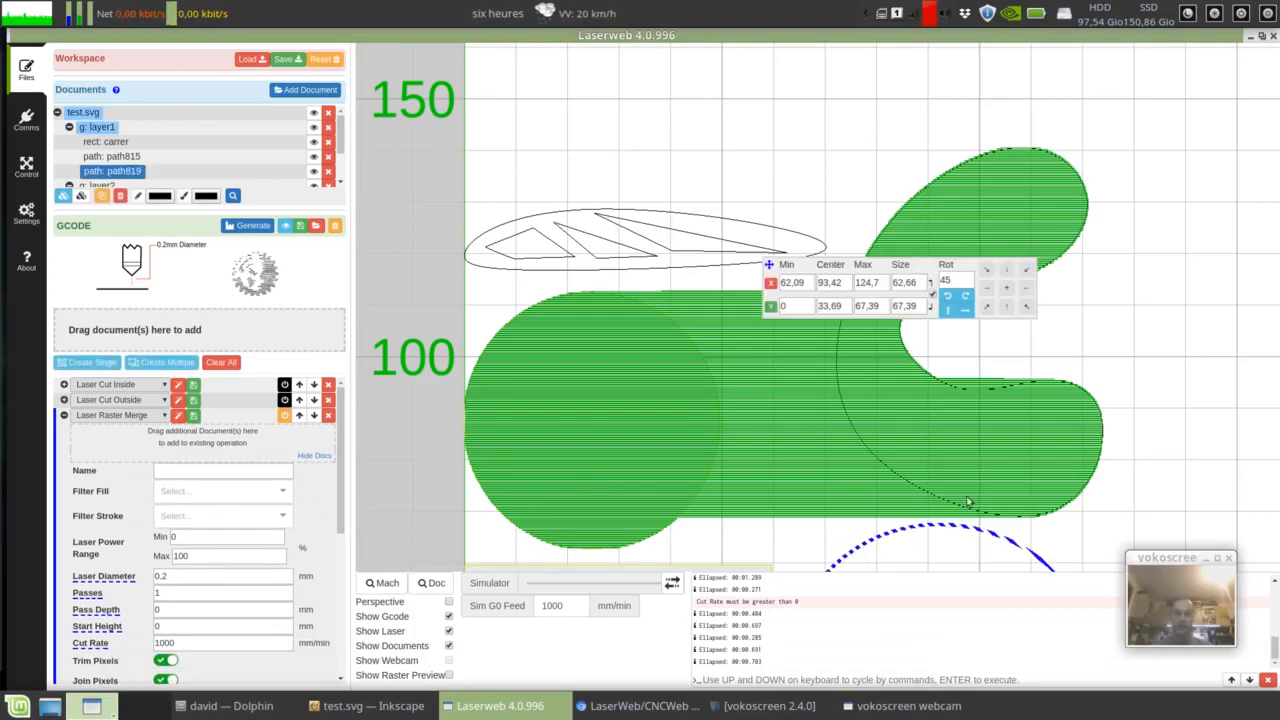
{"action": "left_click_drag", "start_coordinate": [1132, 472], "coordinate": [1033, 154]}
{"action": "left_click_drag", "start_coordinate": [115, 171], "coordinate": [128, 445]}
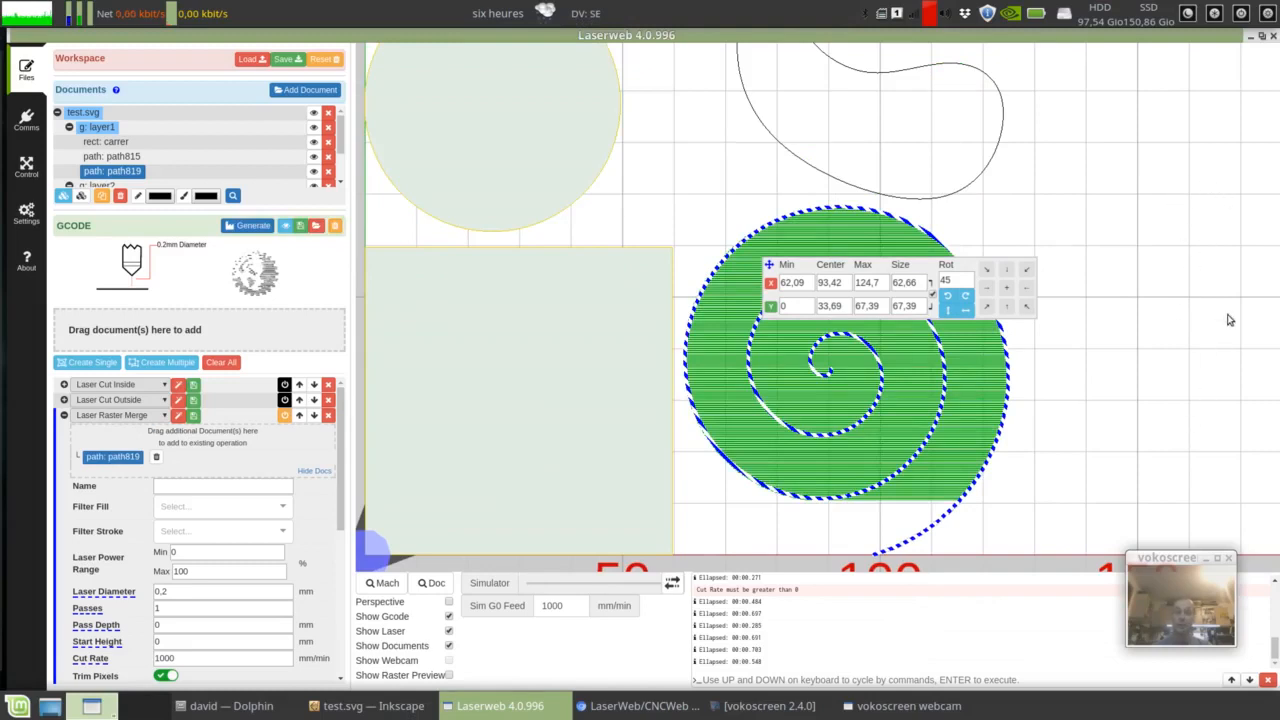
- Examine the raster lines on the spiral path819 up close, especially around its open tail
{"action": "left_click", "coordinate": [1084, 409]}
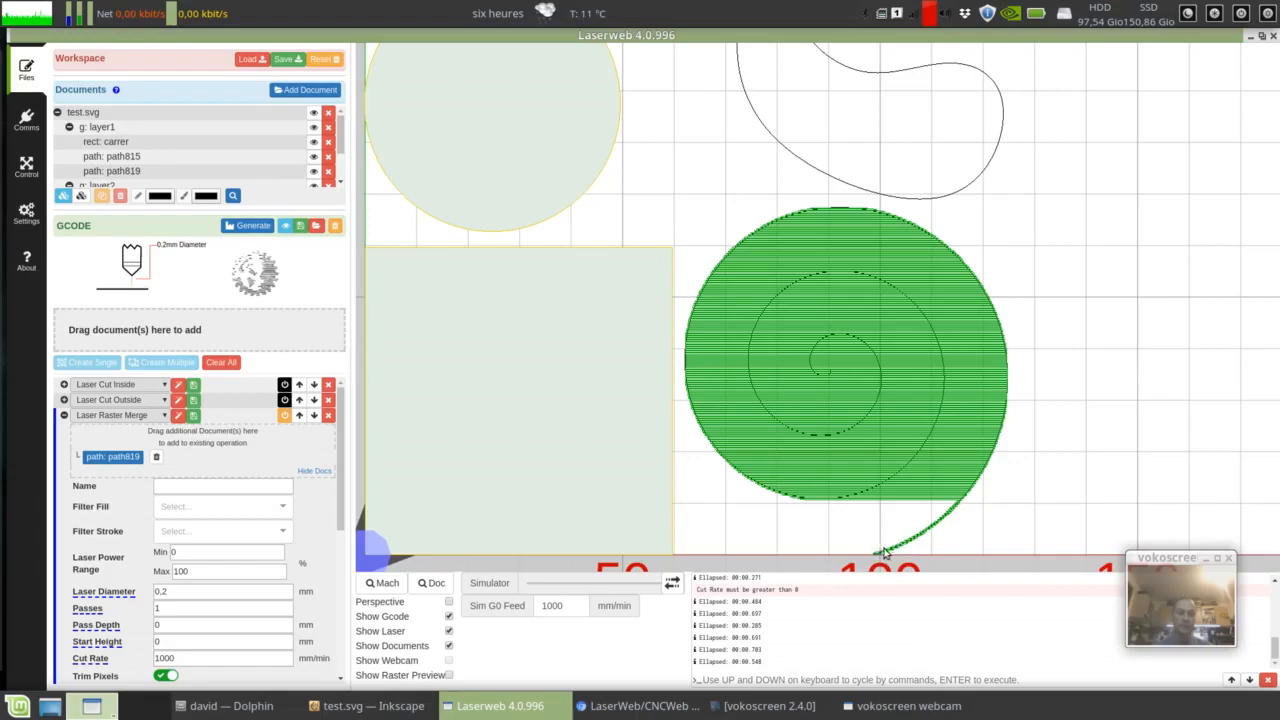
{"action": "scroll", "coordinate": [918, 540], "scroll_direction": "up", "scroll_amount": 5}
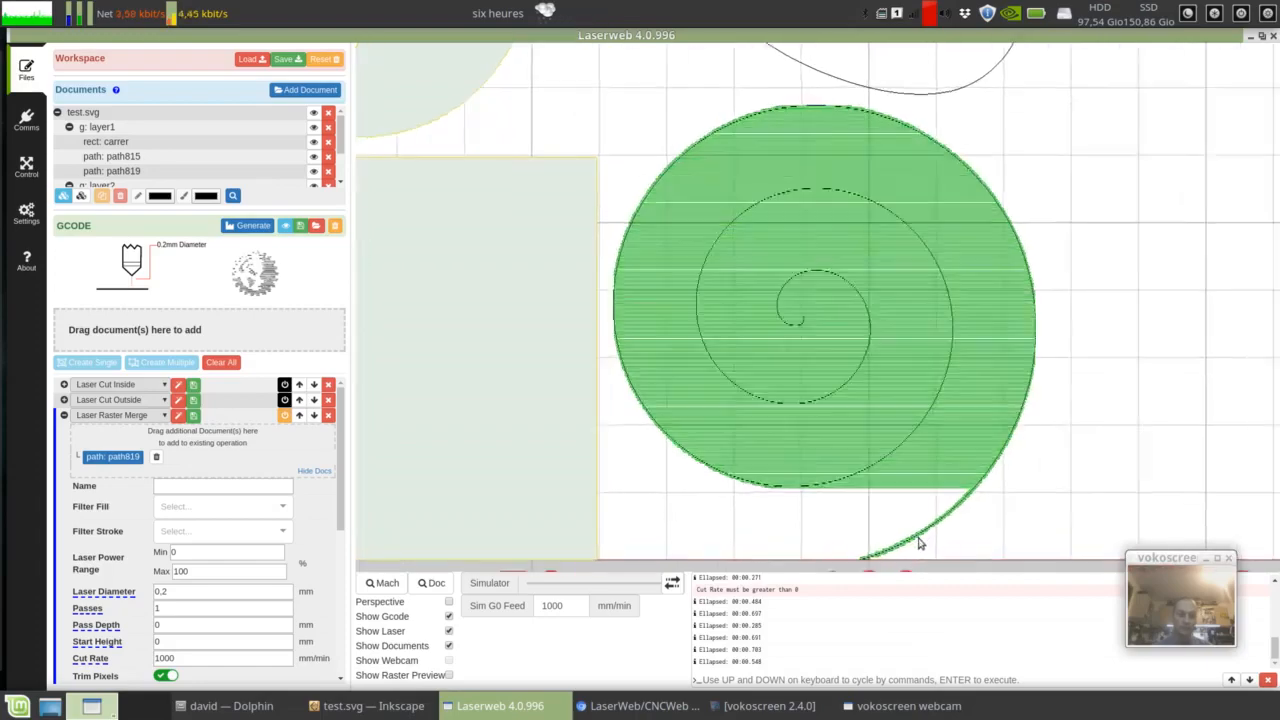
{"action": "scroll", "coordinate": [1052, 514], "scroll_direction": "up", "scroll_amount": 5}
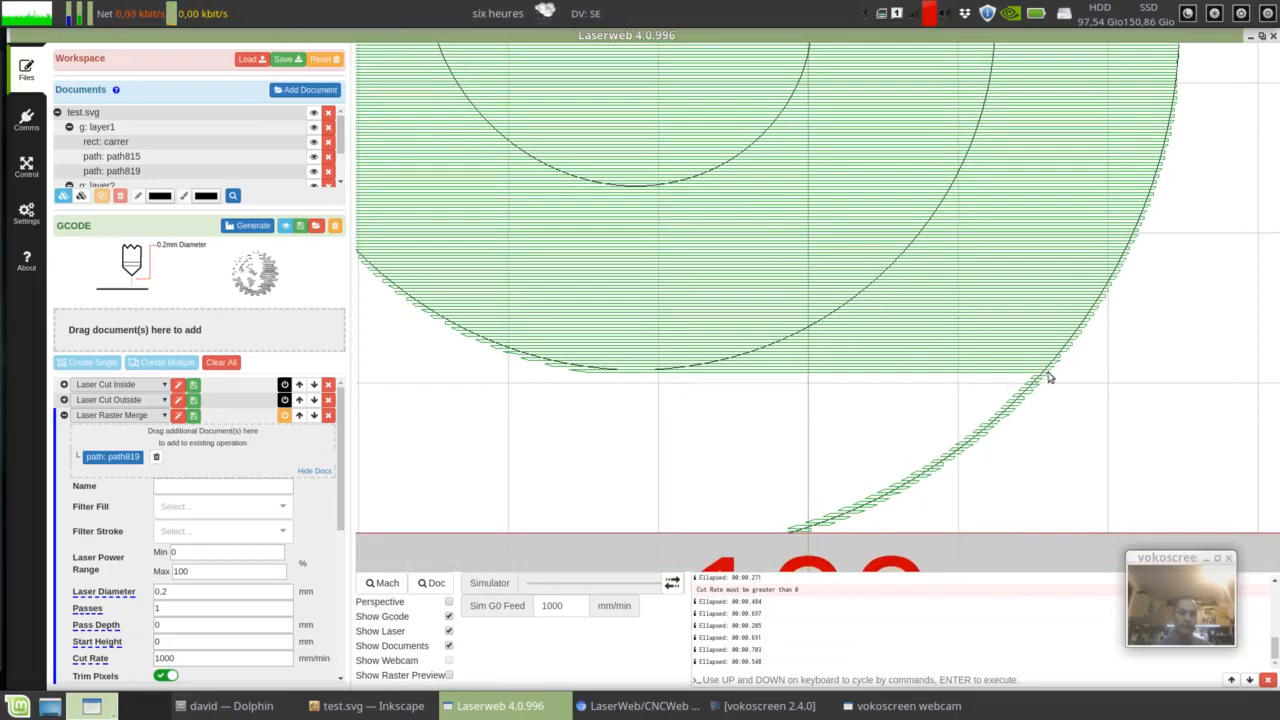
{"action": "scroll", "coordinate": [800, 370], "scroll_direction": "down", "scroll_amount": 5}
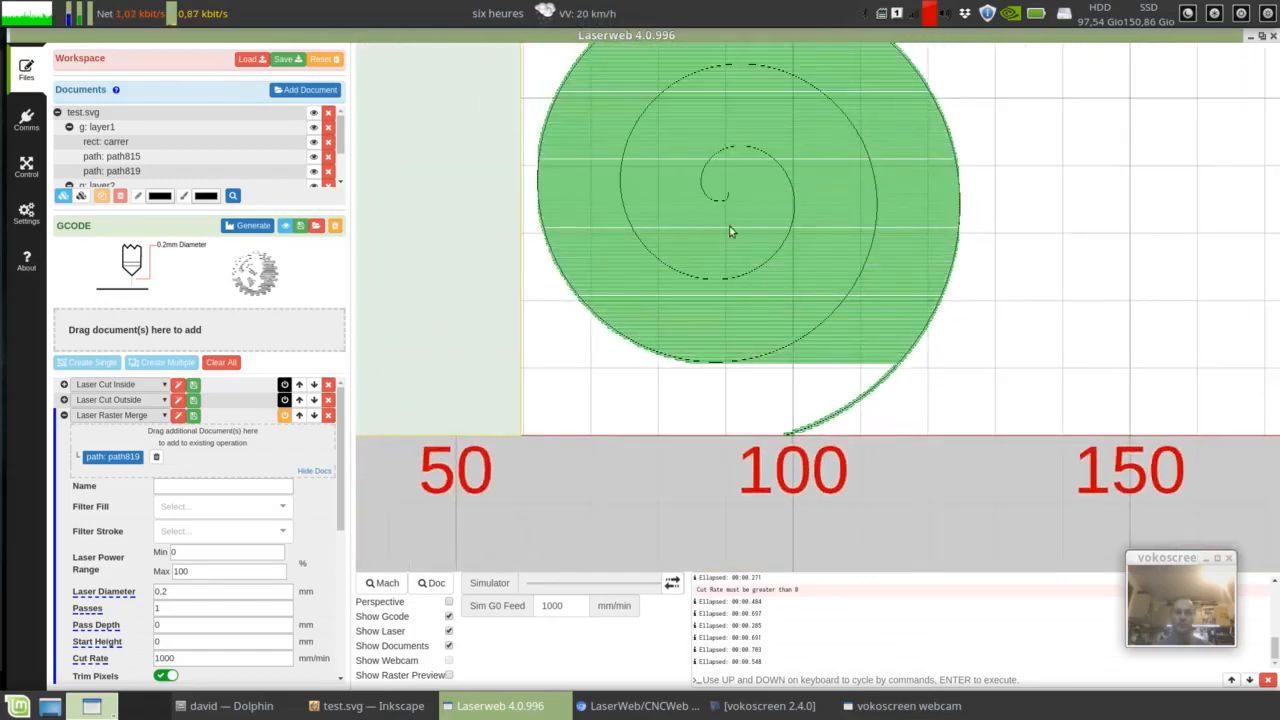
{"action": "scroll", "coordinate": [730, 231], "scroll_direction": "down", "scroll_amount": 4}
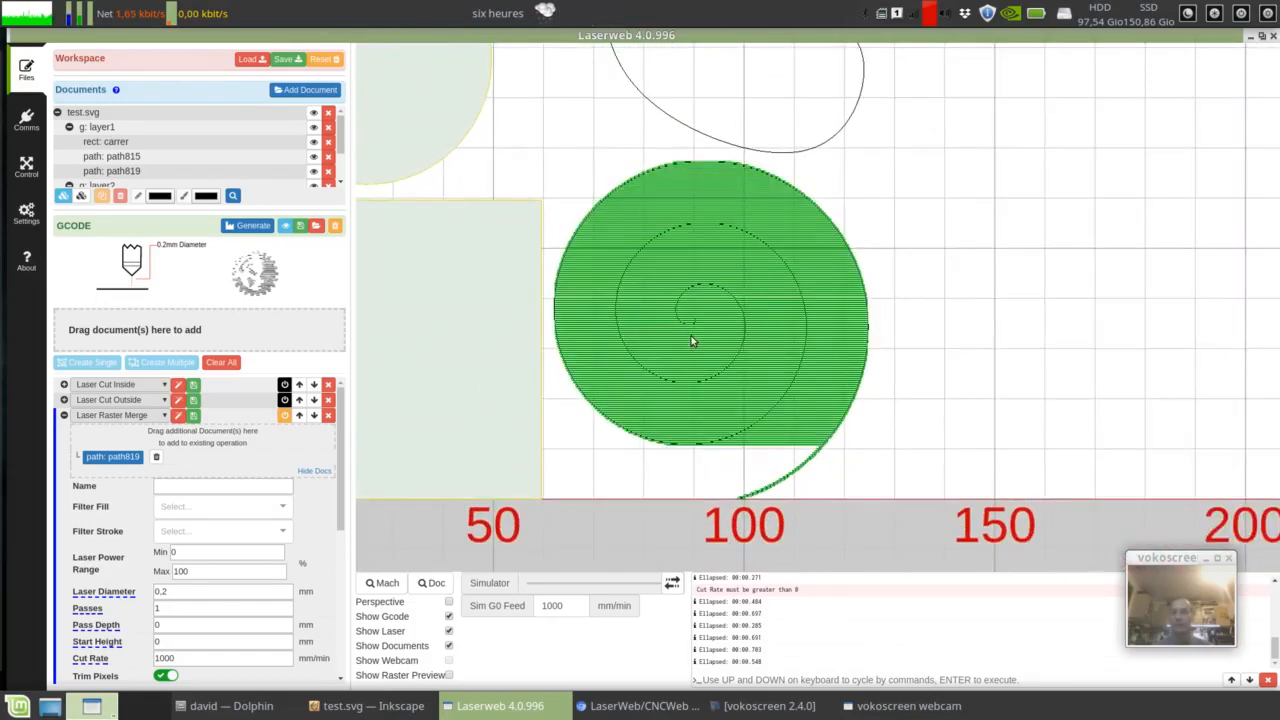
{"action": "scroll", "coordinate": [691, 341], "scroll_direction": "down", "scroll_amount": 2}
{"action": "left_click_drag", "start_coordinate": [570, 175], "coordinate": [658, 183]}
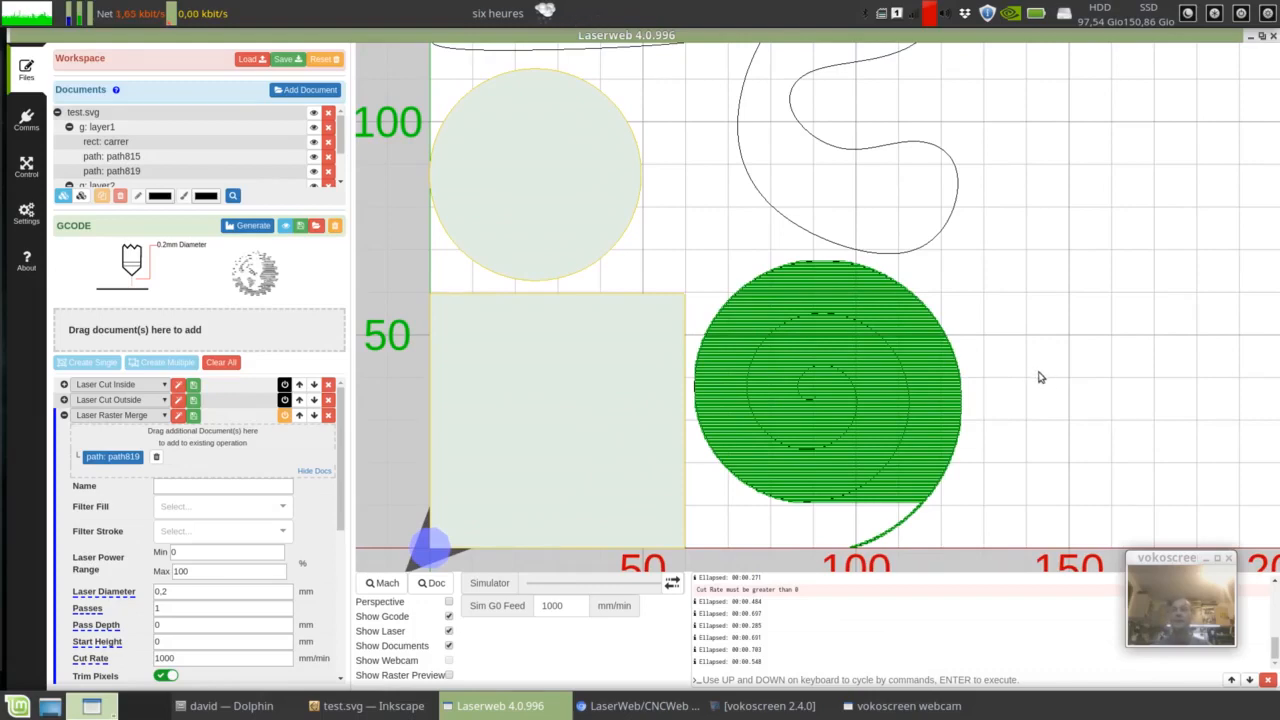
{"action": "left_click_drag", "start_coordinate": [1037, 383], "coordinate": [1029, 391]}
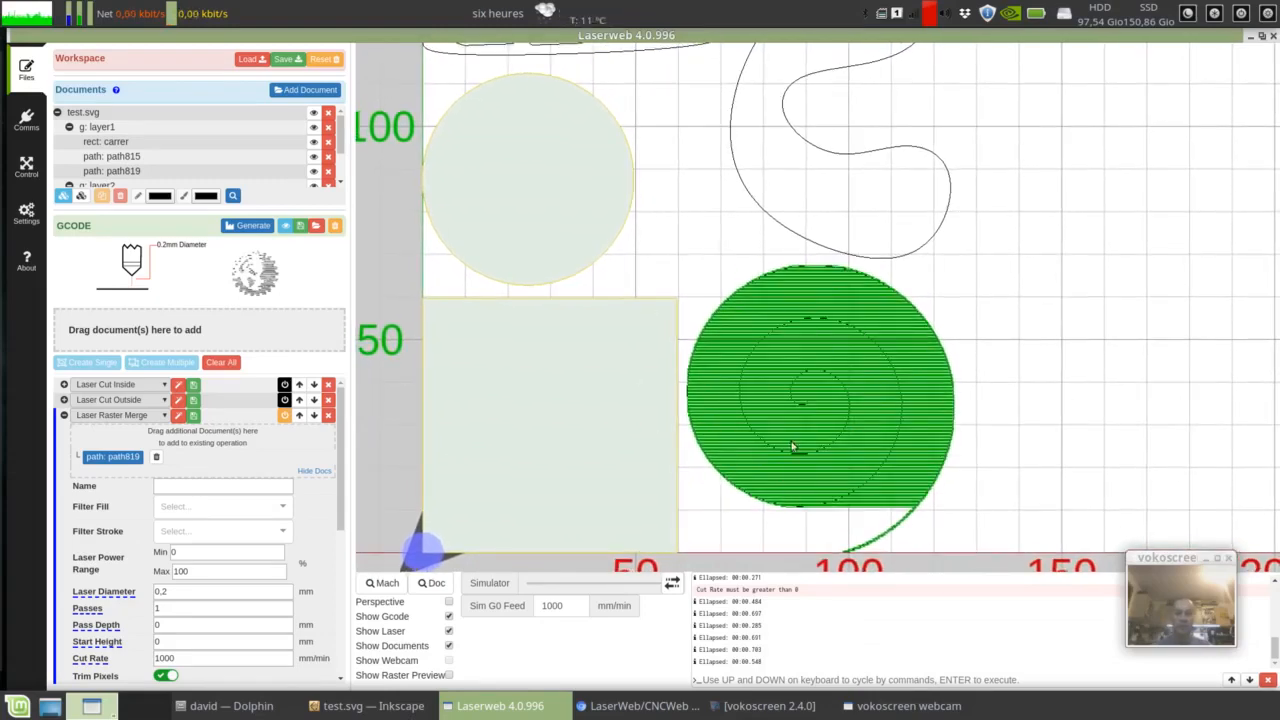
- Try the Laser Fill Path type for the spiral's operation and return it to Laser Raster Merge
{"action": "left_click", "coordinate": [120, 415]}
{"action": "left_click", "coordinate": [105, 450]}
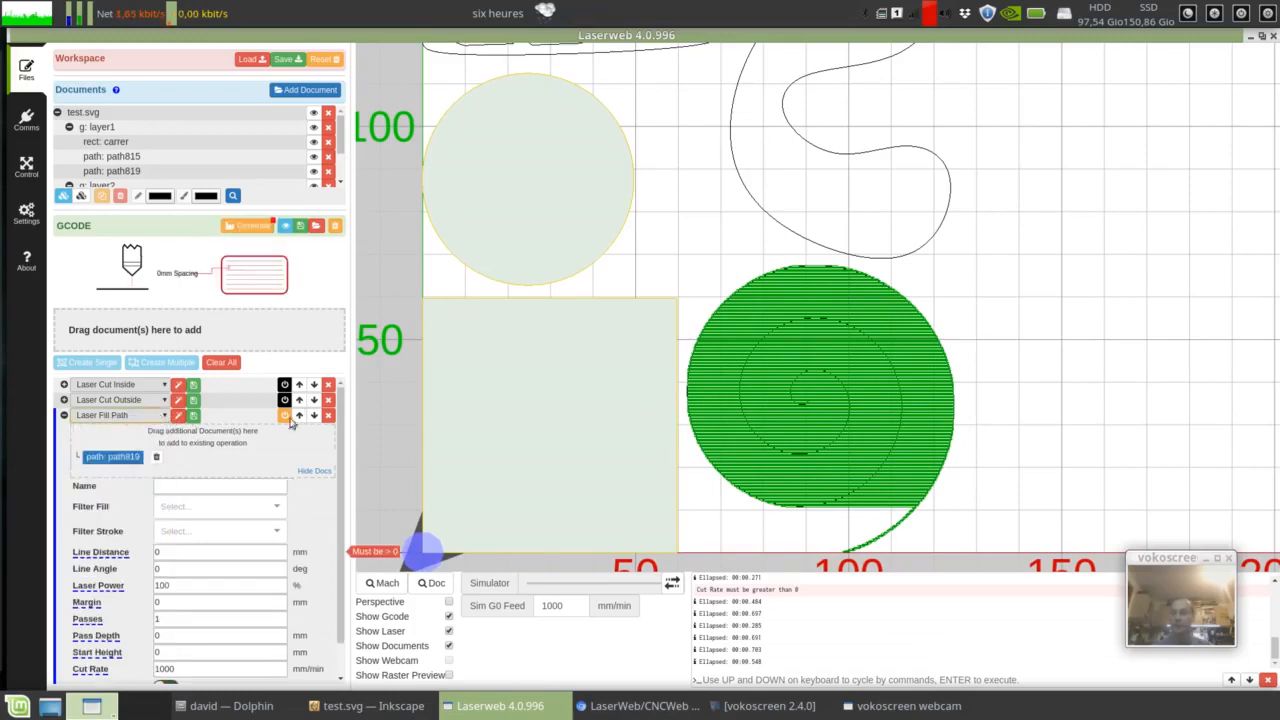
{"action": "left_click", "coordinate": [165, 416]}
{"action": "left_click", "coordinate": [105, 478]}
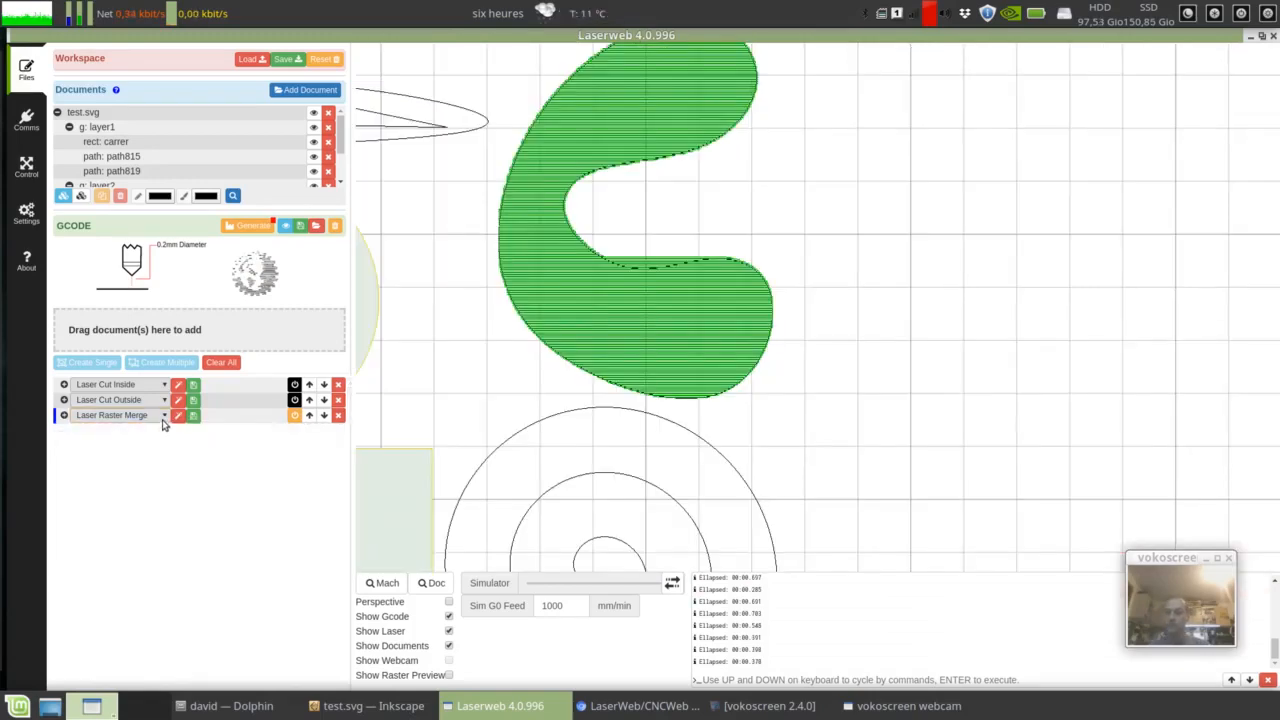
- Check the available operation types, and expand and re-enable the Laser Cut Inside operation for the three inner wing paths
{"action": "left_click", "coordinate": [163, 417]}
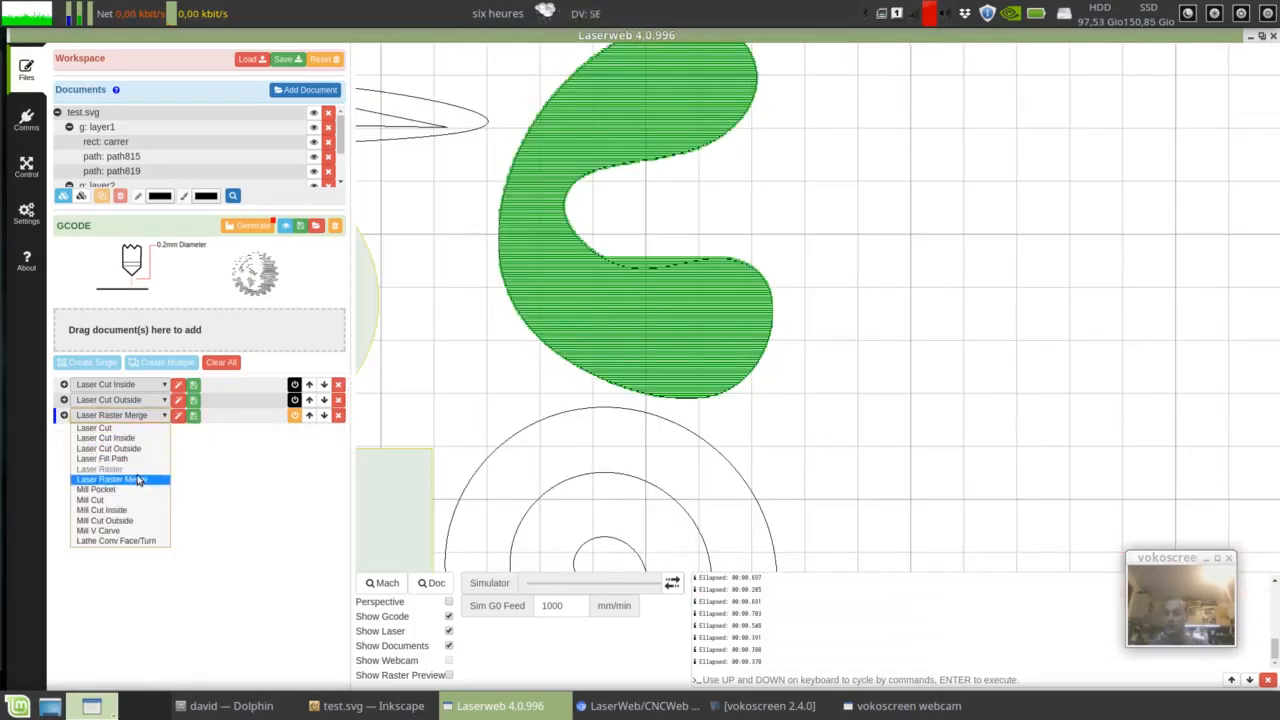
{"action": "left_click", "coordinate": [270, 462]}
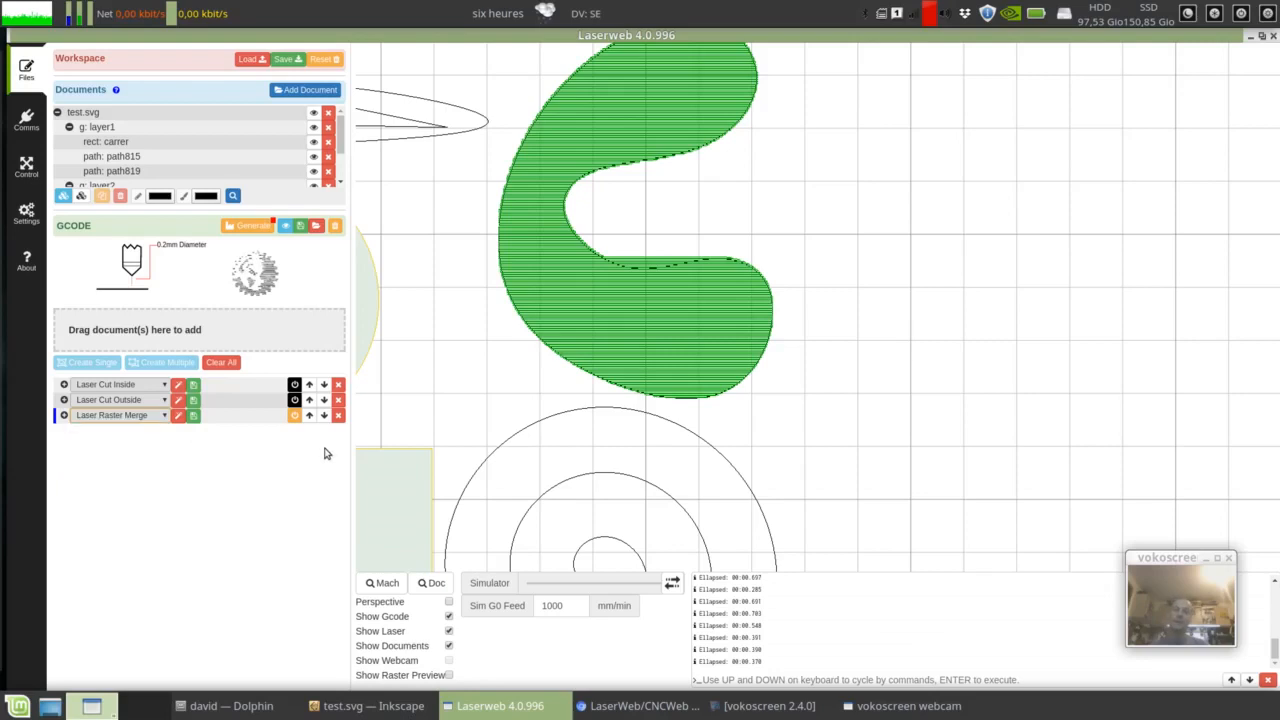
{"action": "left_click", "coordinate": [64, 384]}
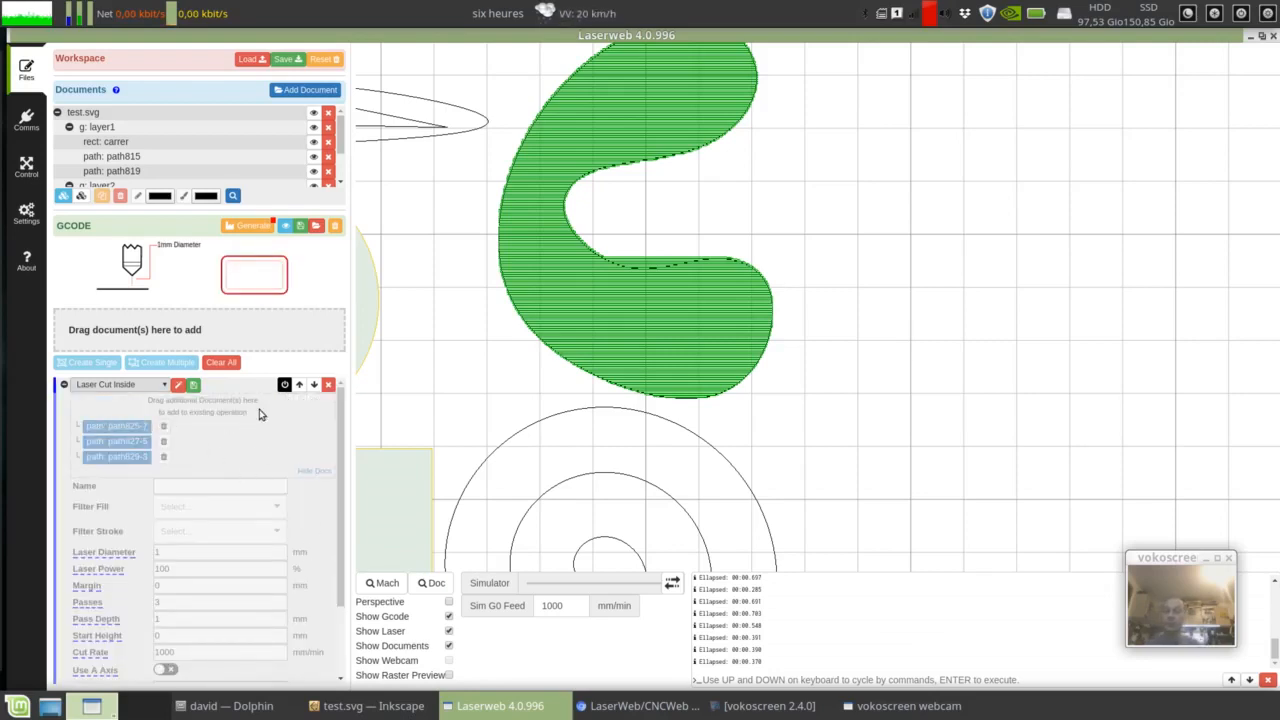
{"action": "left_click", "coordinate": [284, 385]}
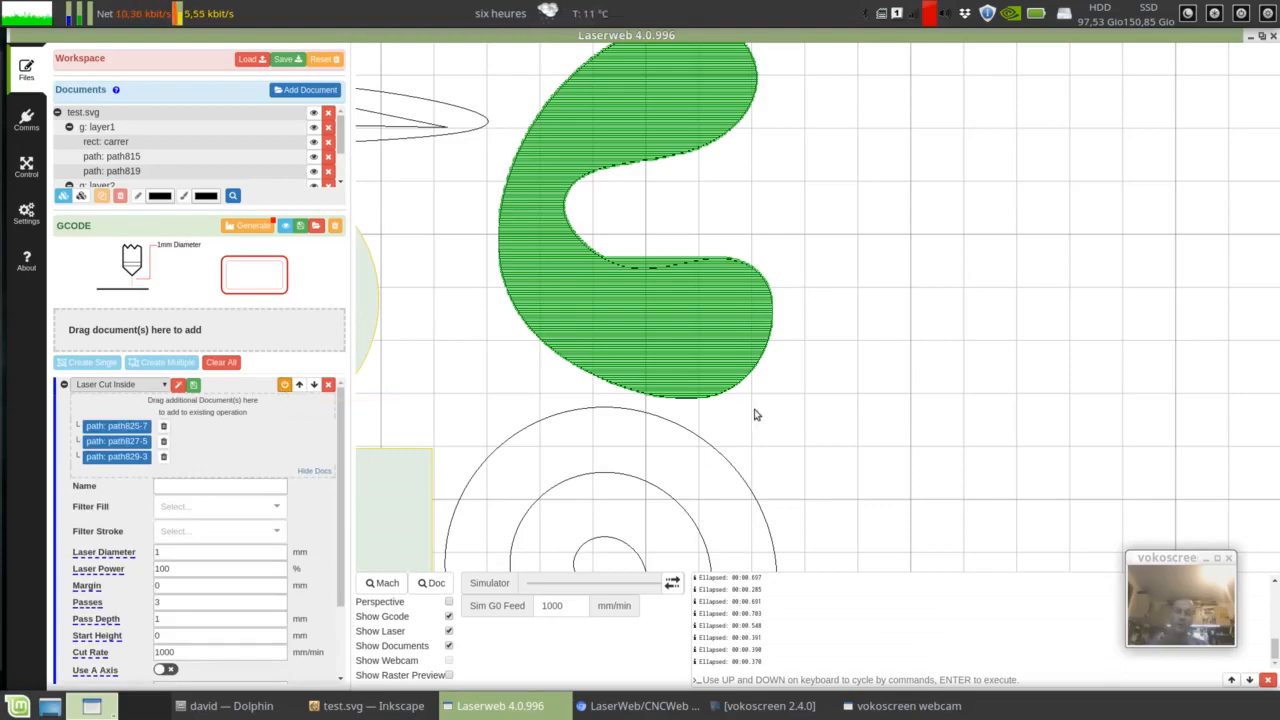
{"action": "left_click_drag", "start_coordinate": [772, 404], "coordinate": [1137, 229]}
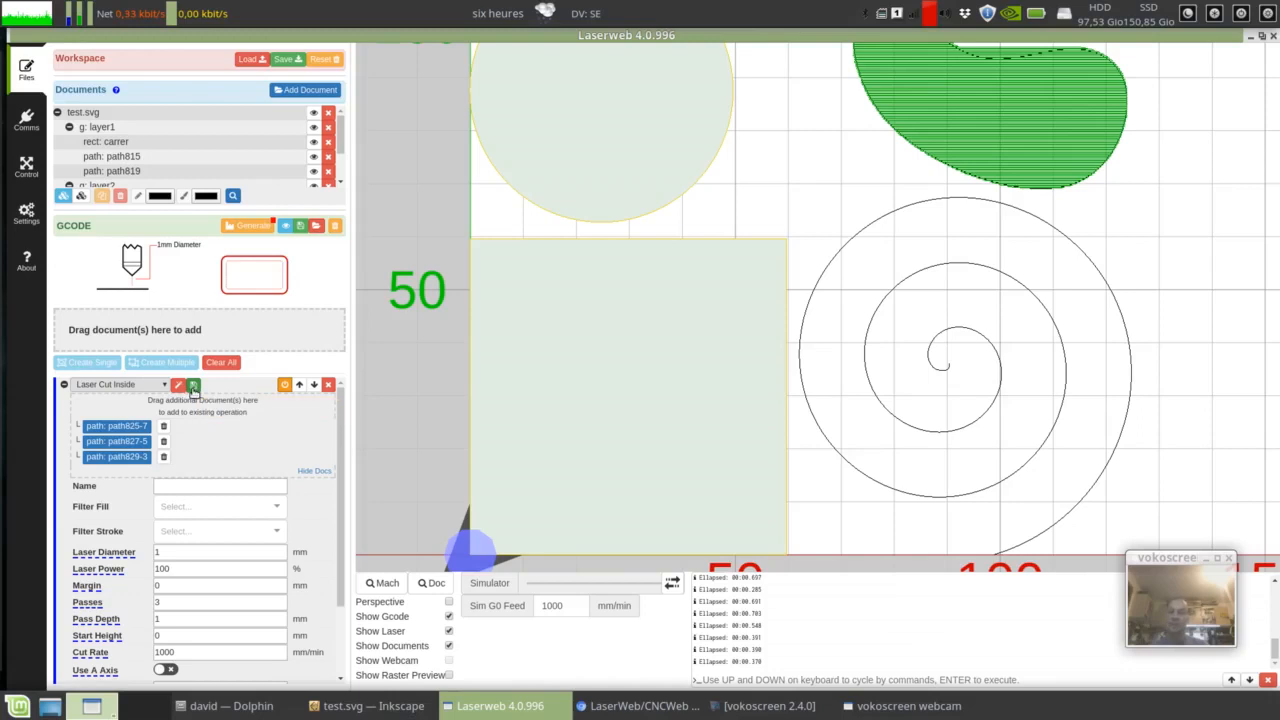
- Name the Laser Cut Inside operation "découpe interne"
{"action": "left_click", "coordinate": [204, 486]}
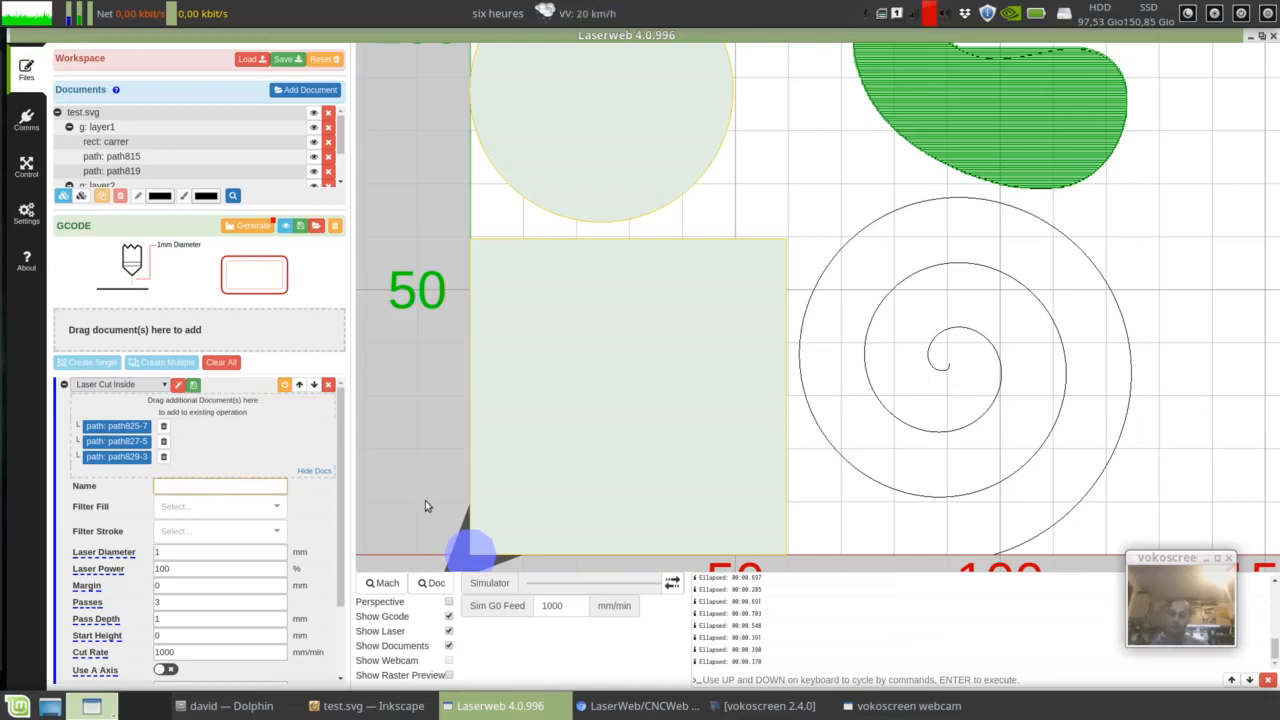
{"action": "type", "text": "d"}
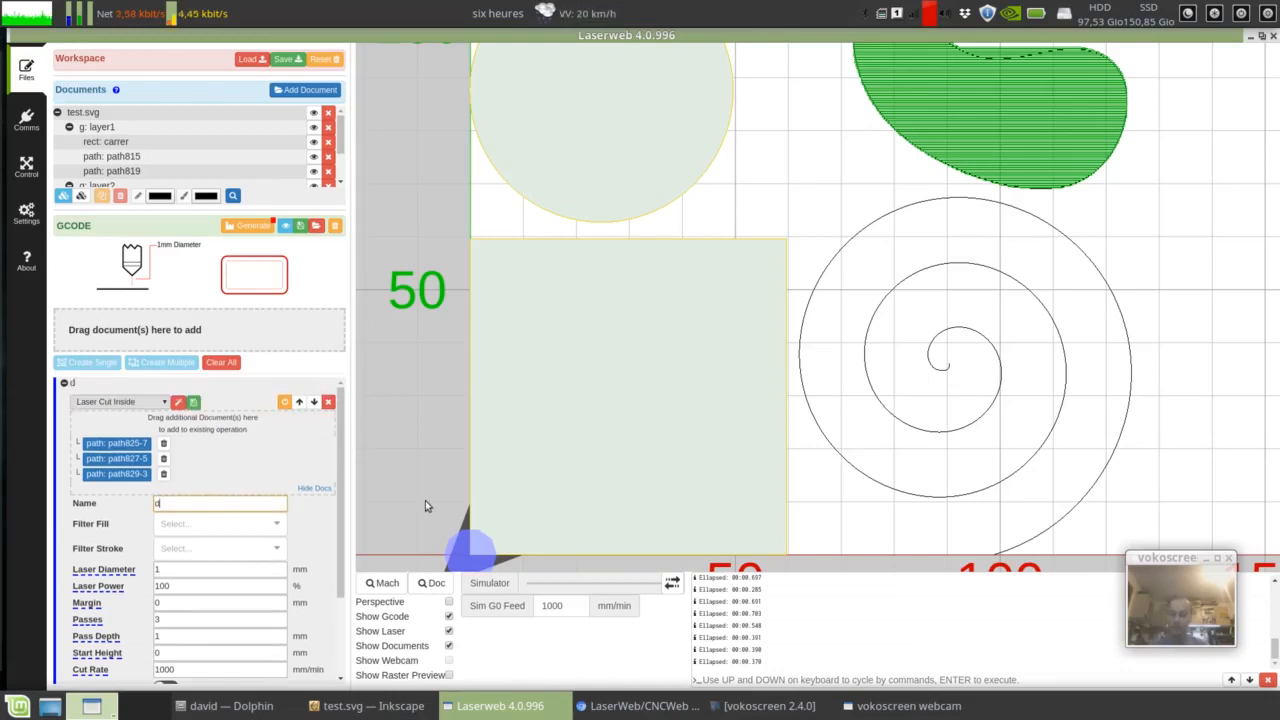
{"action": "type", "text": "écoupe"}
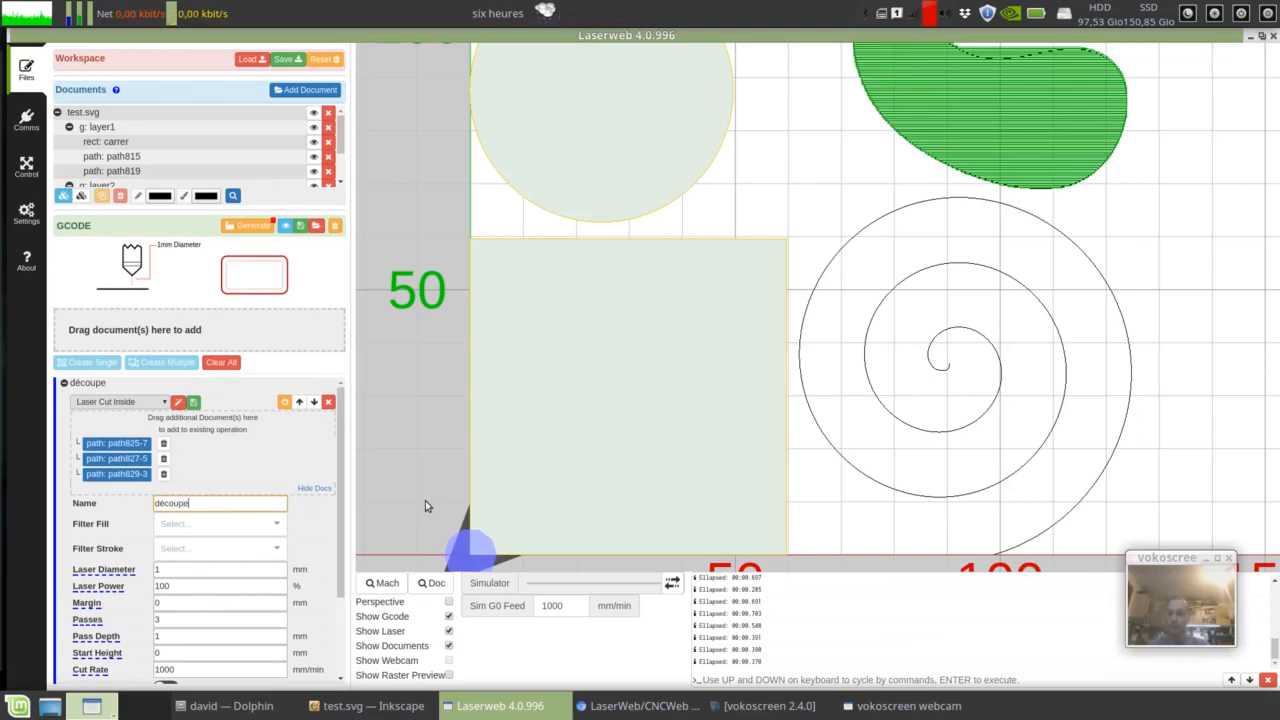
{"action": "type", "text": " interne"}
- Save the Laser Cut Inside operation as a preset named "découpe interne" in the __SAVES__ grouping
{"action": "left_click", "coordinate": [193, 402]}
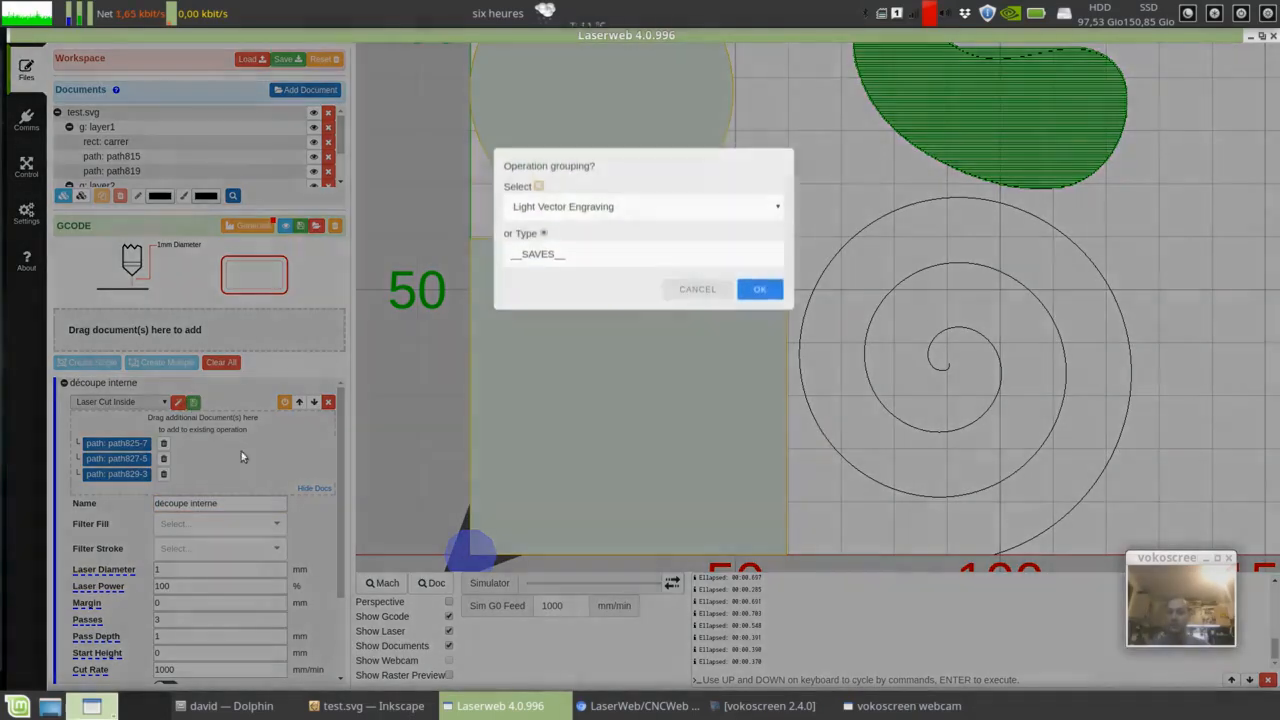
{"action": "left_click", "coordinate": [589, 210]}
{"action": "left_click", "coordinate": [601, 256]}
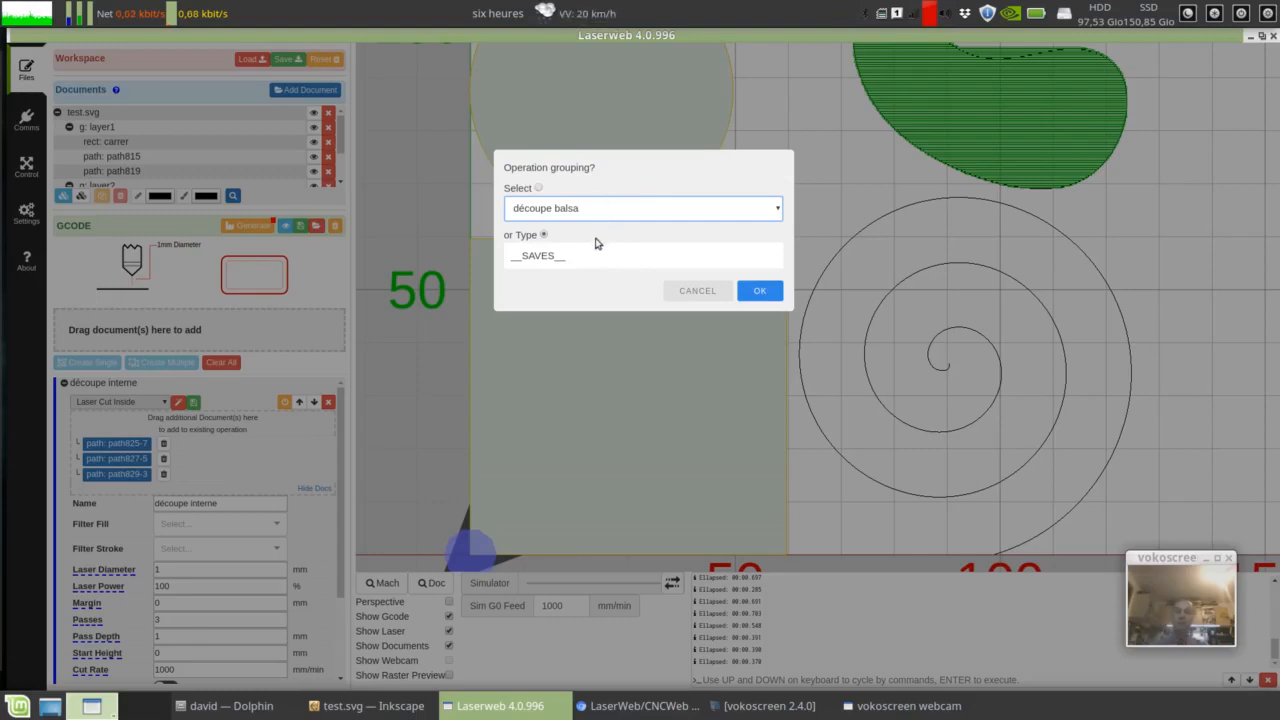
{"action": "left_click", "coordinate": [760, 291]}
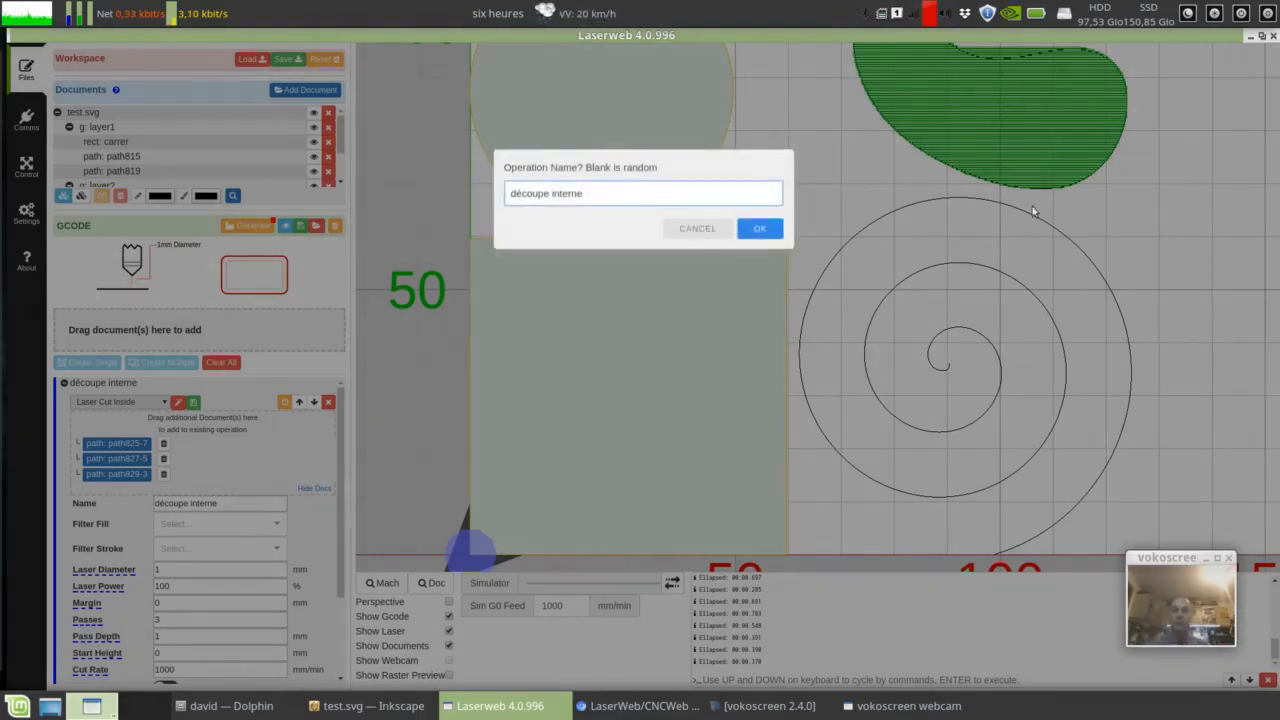
{"action": "left_click", "coordinate": [760, 229]}
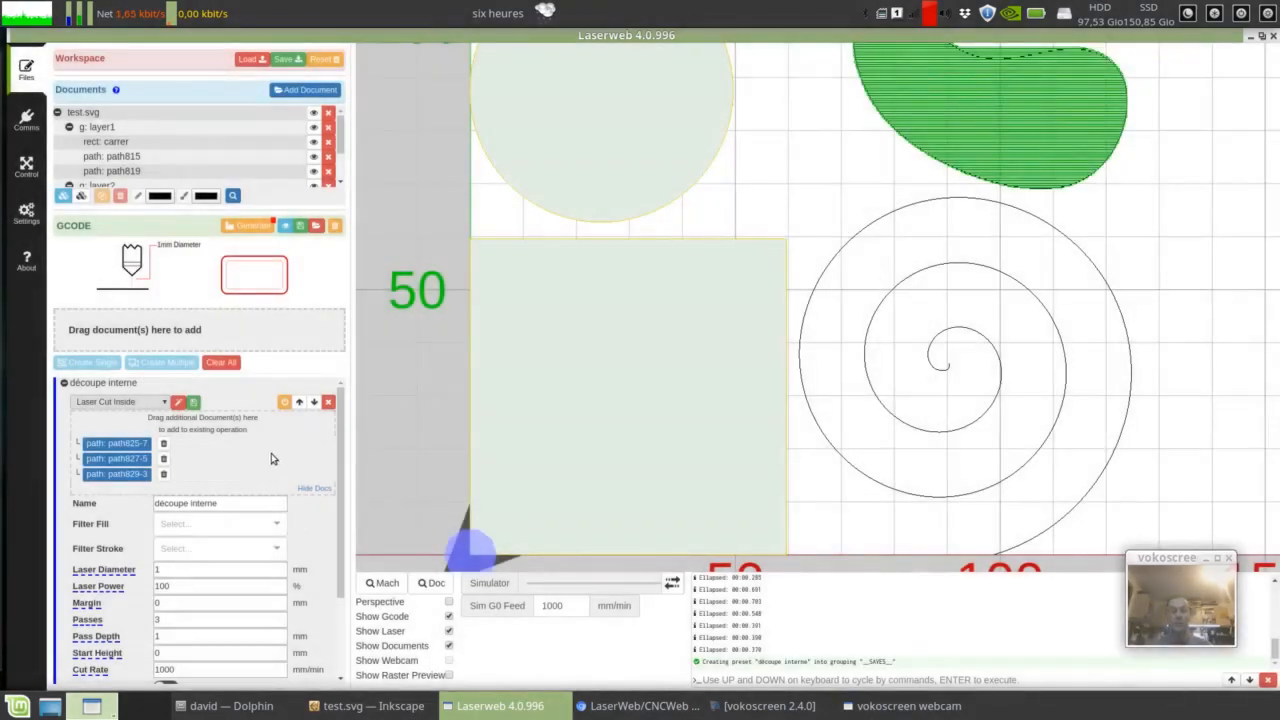
- Open the operation presets for the Laser Cut Inside operation and review the settings of the "découpe fraise" preset
{"action": "left_click", "coordinate": [177, 402]}
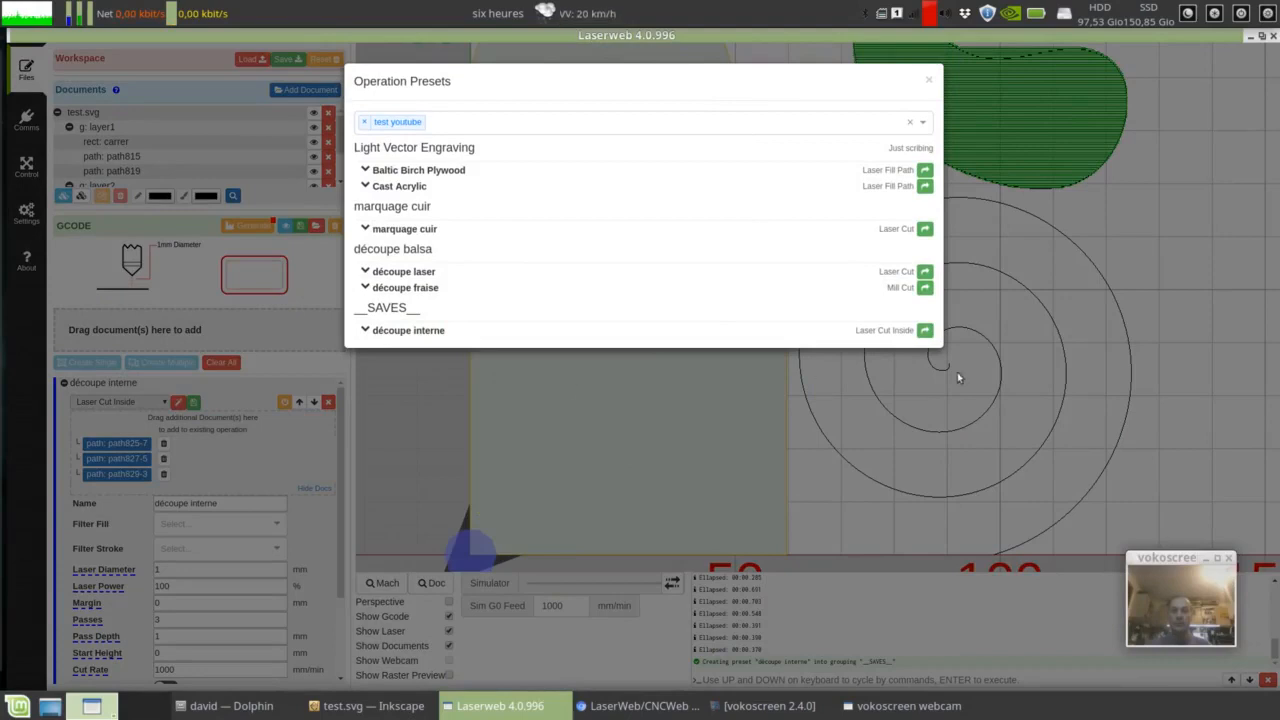
{"action": "left_click", "coordinate": [366, 289]}
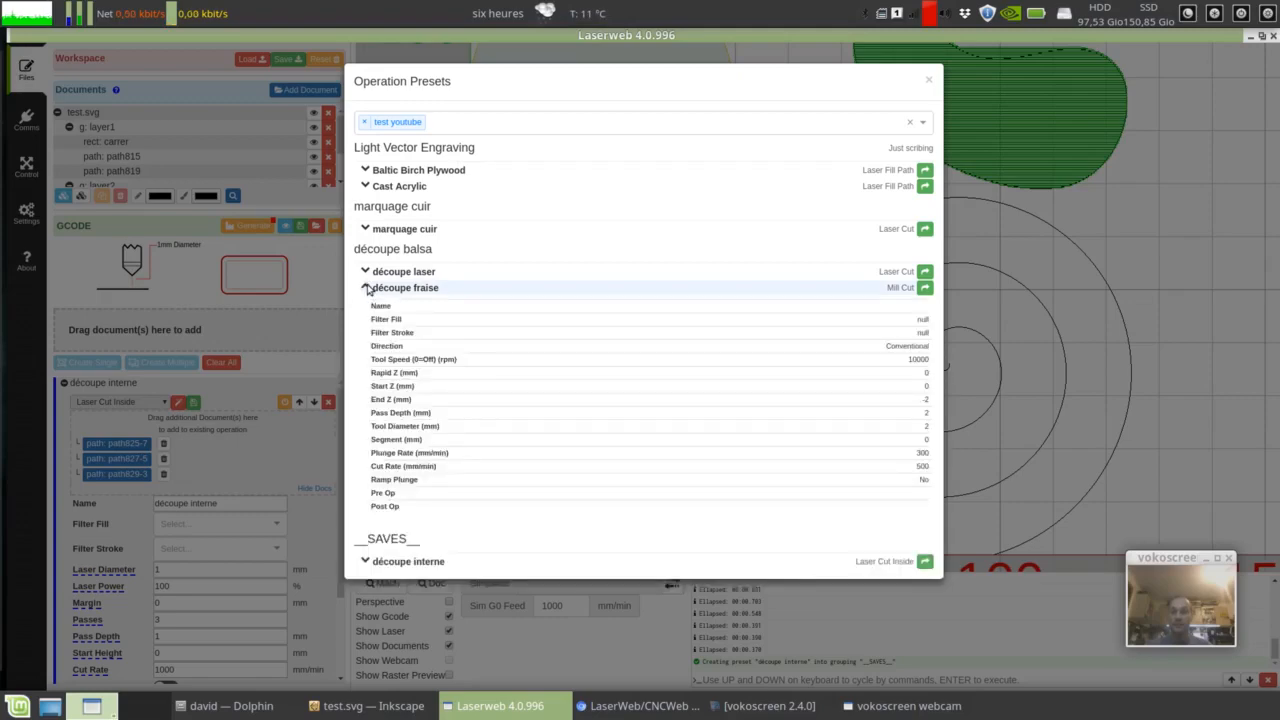
{"action": "left_click", "coordinate": [366, 289]}
{"action": "left_click", "coordinate": [366, 289]}
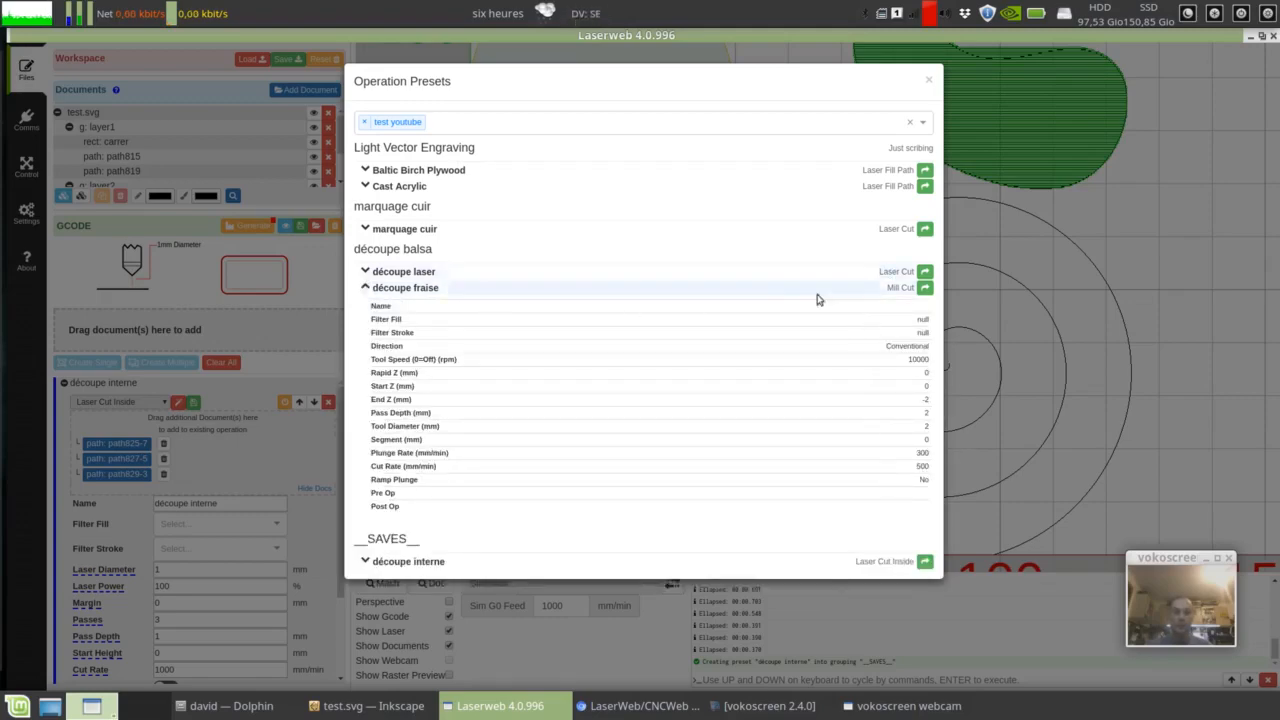
{"action": "left_click", "coordinate": [365, 288]}
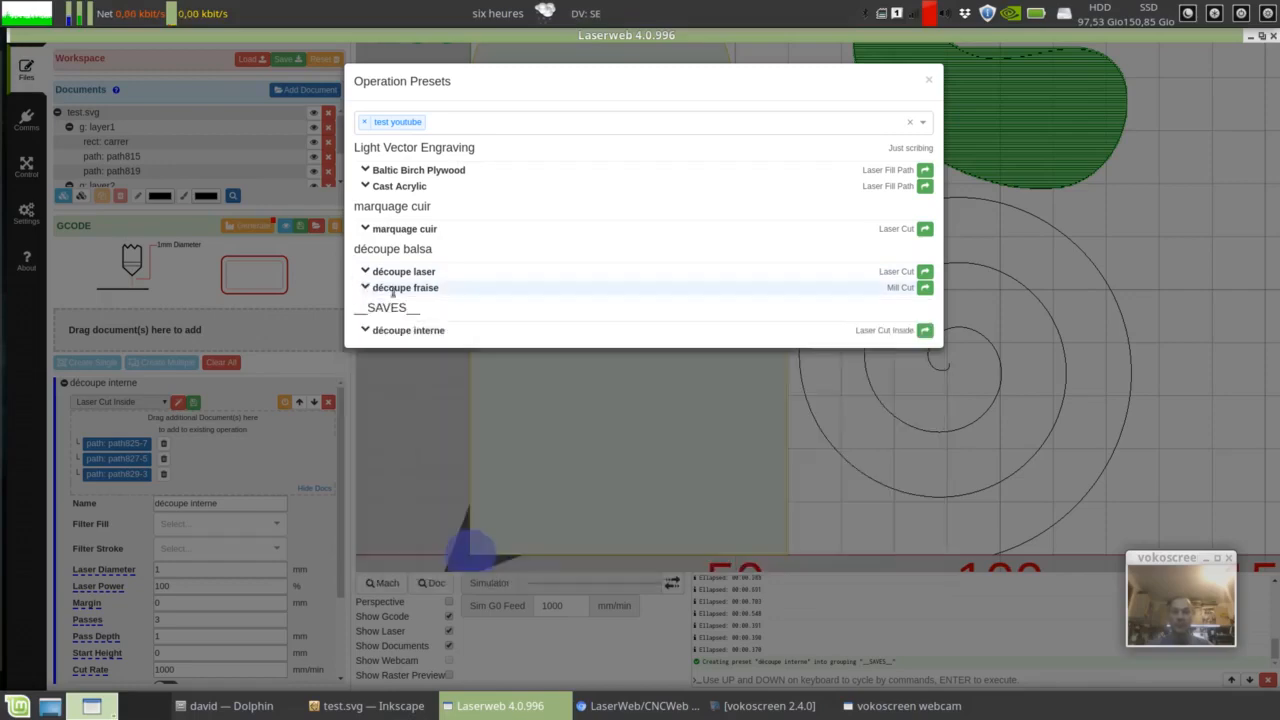
- Apply the "découpe fraise" Mill Cut preset to the operation with the three inner wing paths and expand its settings
{"action": "left_click", "coordinate": [925, 288]}
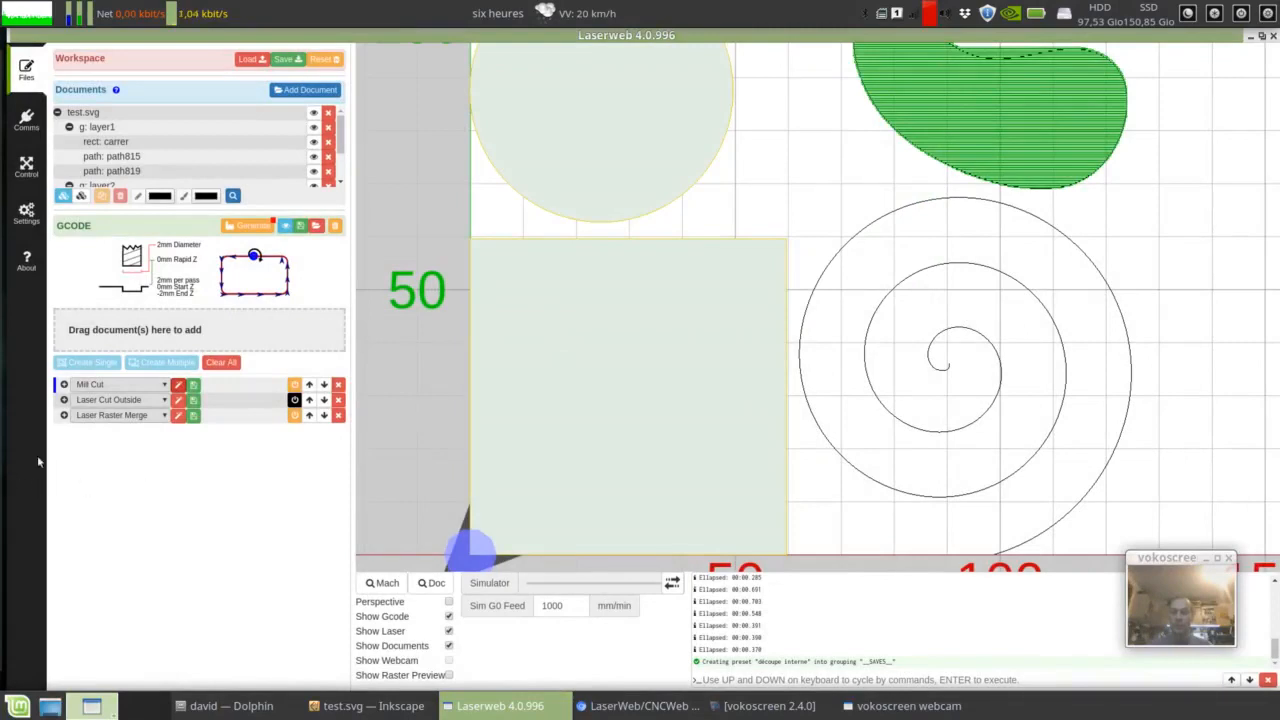
{"action": "left_click", "coordinate": [110, 387]}
{"action": "left_click", "coordinate": [92, 392]}
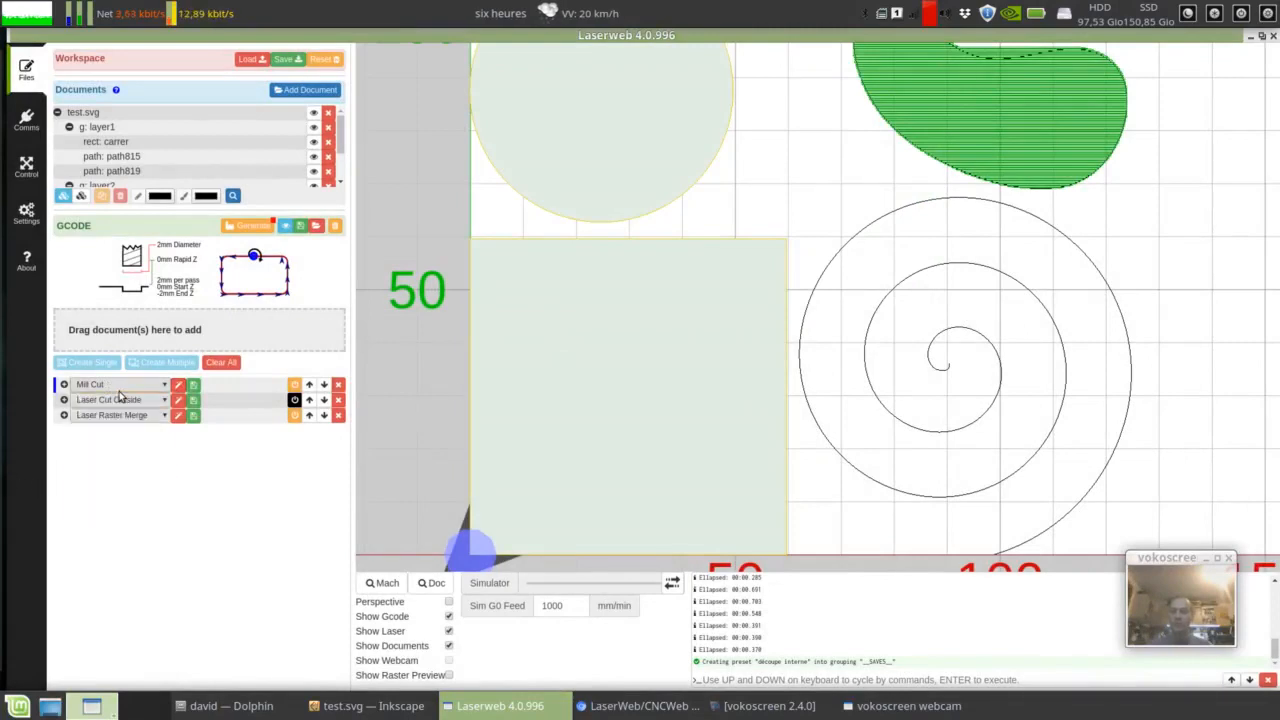
{"action": "left_click", "coordinate": [64, 384]}
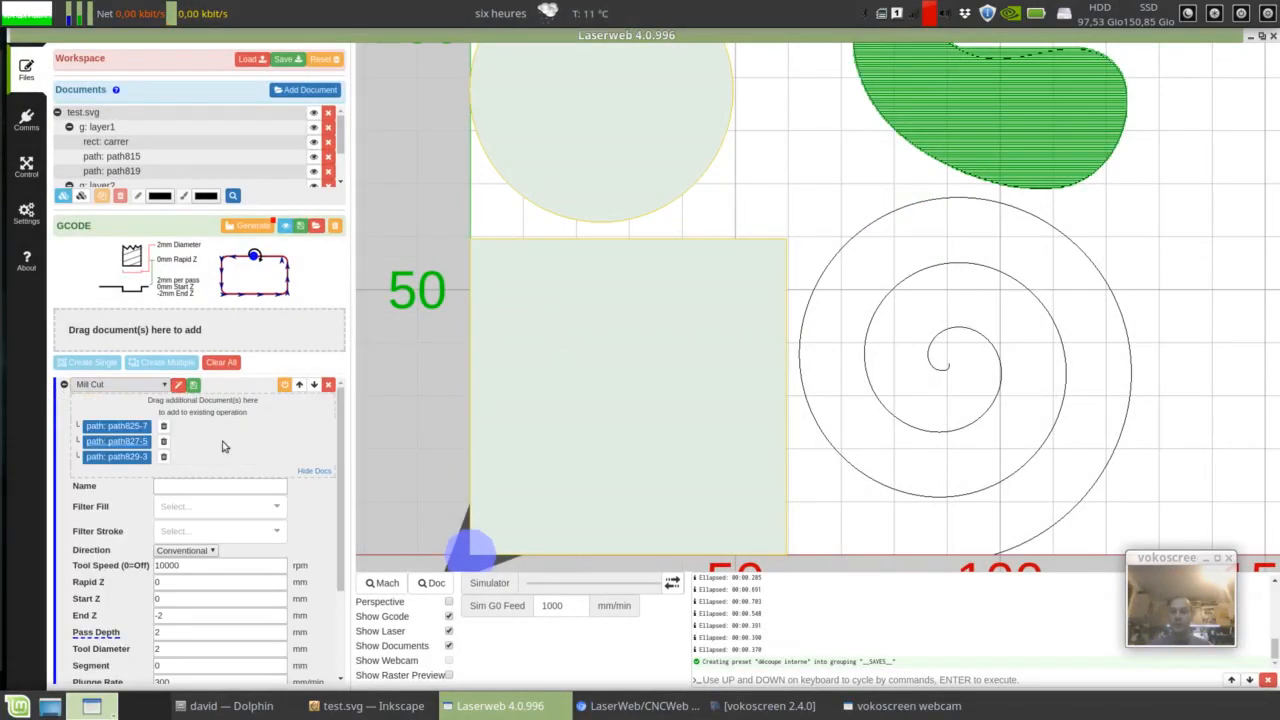